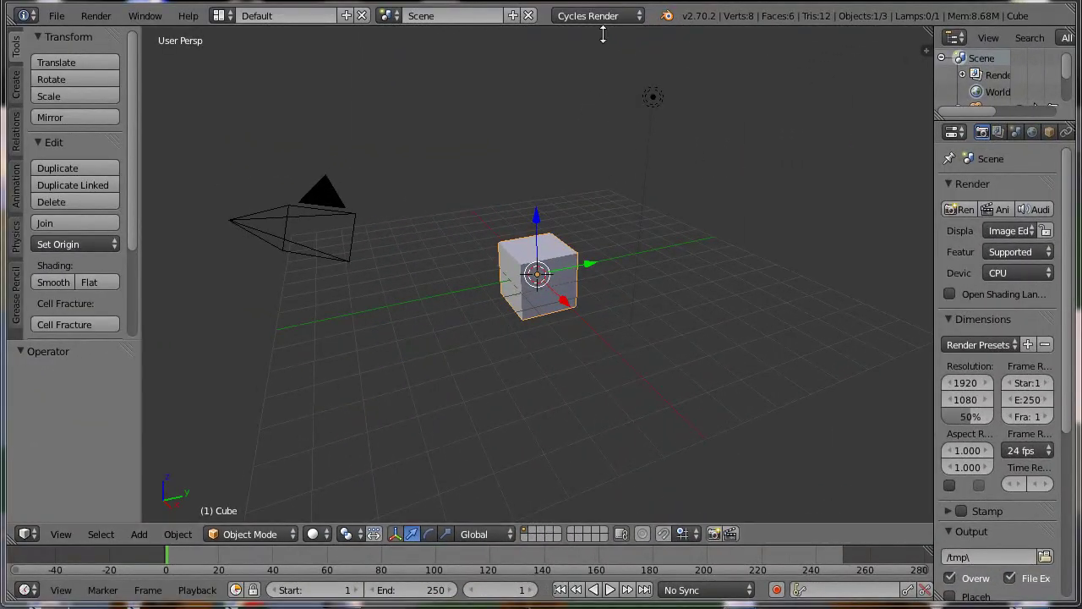
- Confirm Cycles Render as the engine, delete the default cube, and switch to top view
{"action": "left_click", "coordinate": [600, 17]}
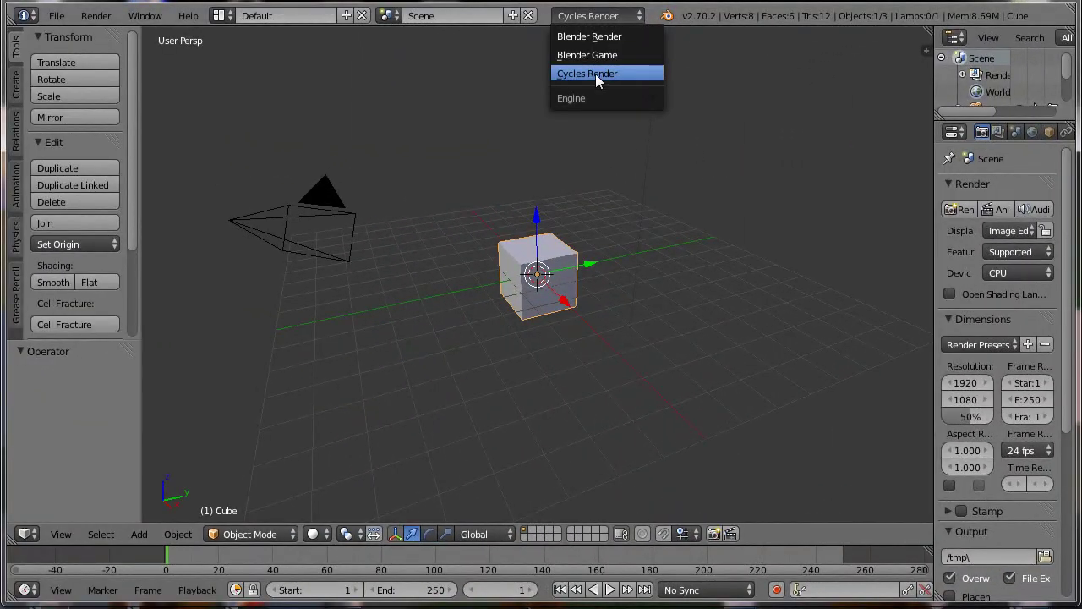
{"action": "left_click", "coordinate": [595, 73]}
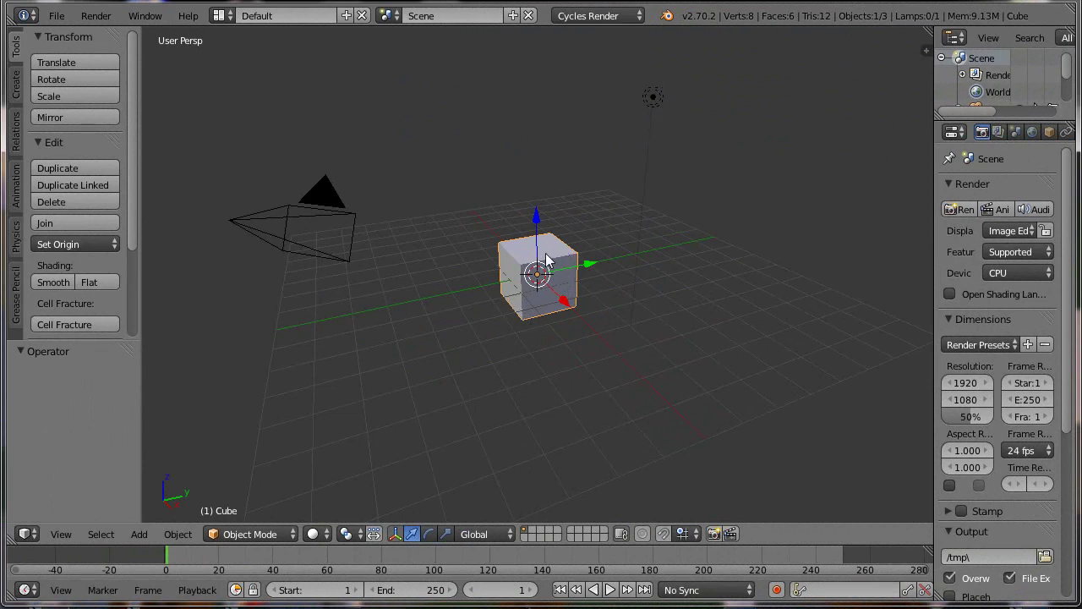
{"action": "key", "text": "x"}
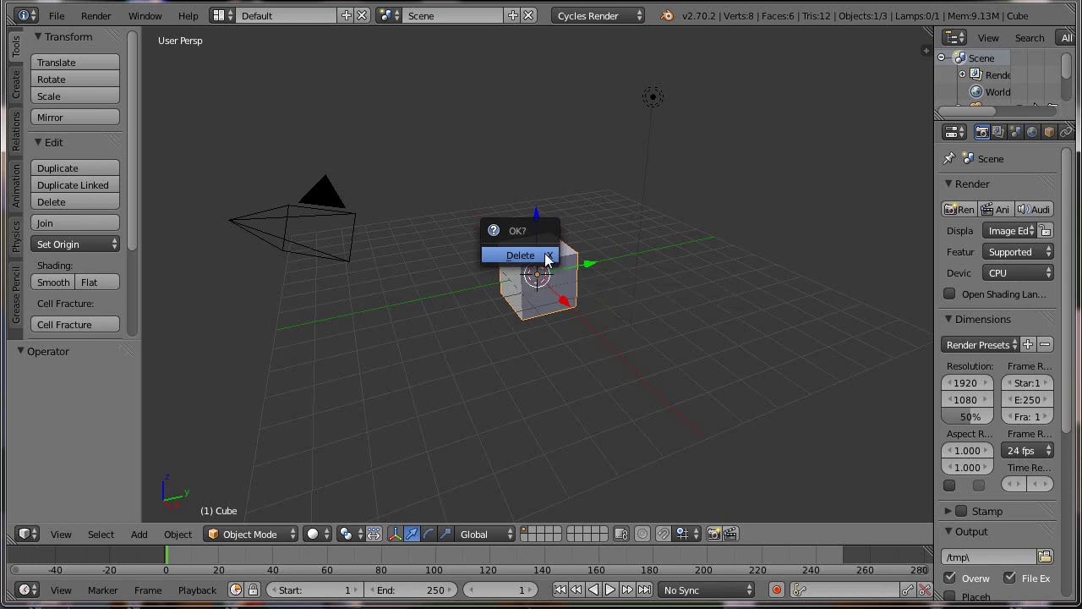
{"action": "left_click", "coordinate": [545, 256]}
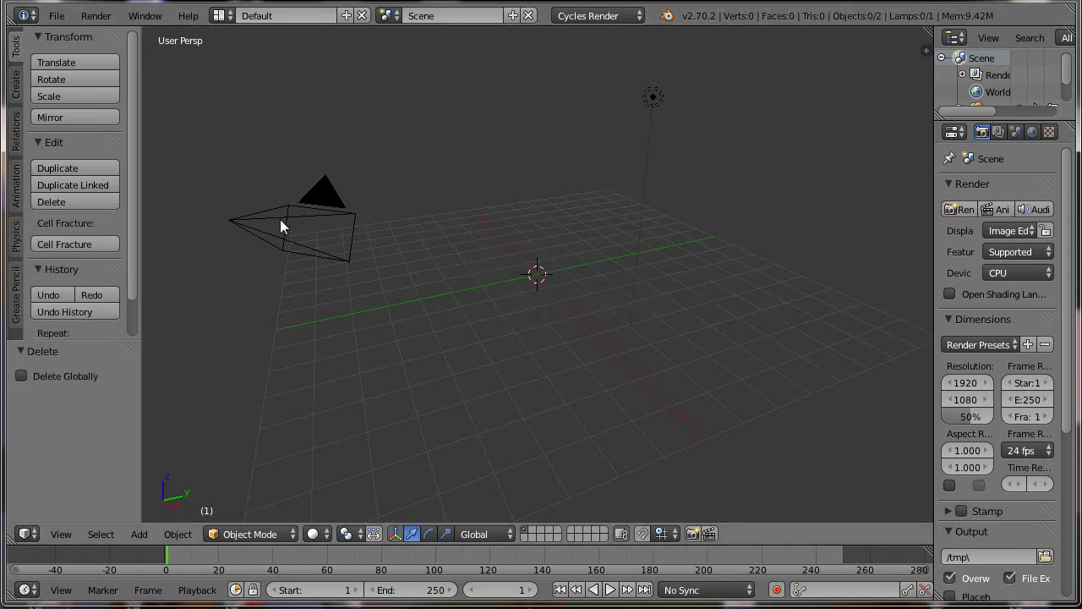
{"action": "key", "text": "KP_7"}
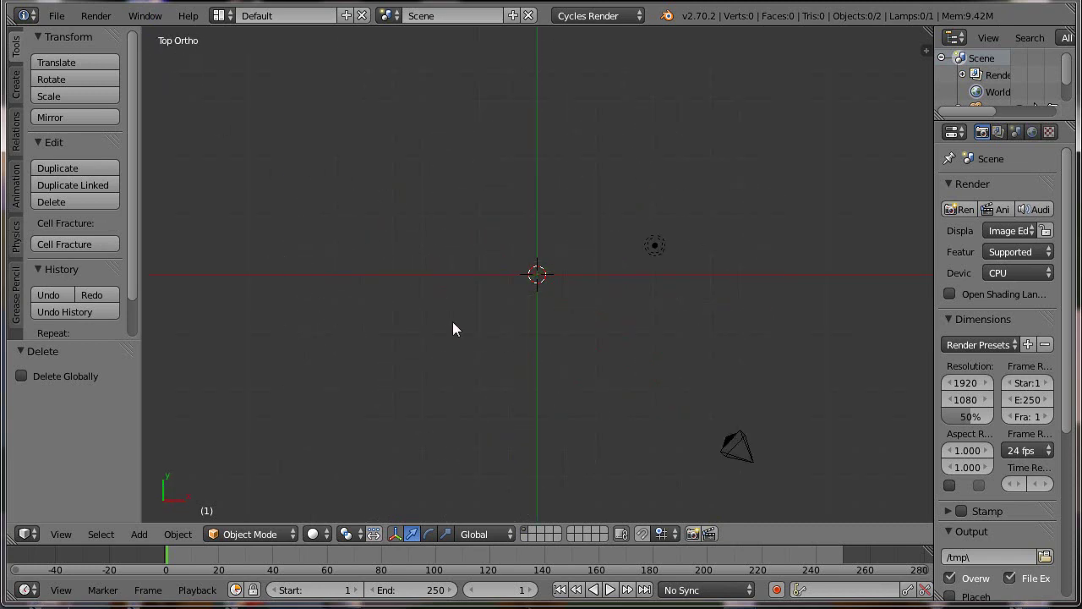
- Add a NurbsPath at the origin from the Create tools and enter Edit Mode on its points
{"action": "left_click", "coordinate": [14, 85]}
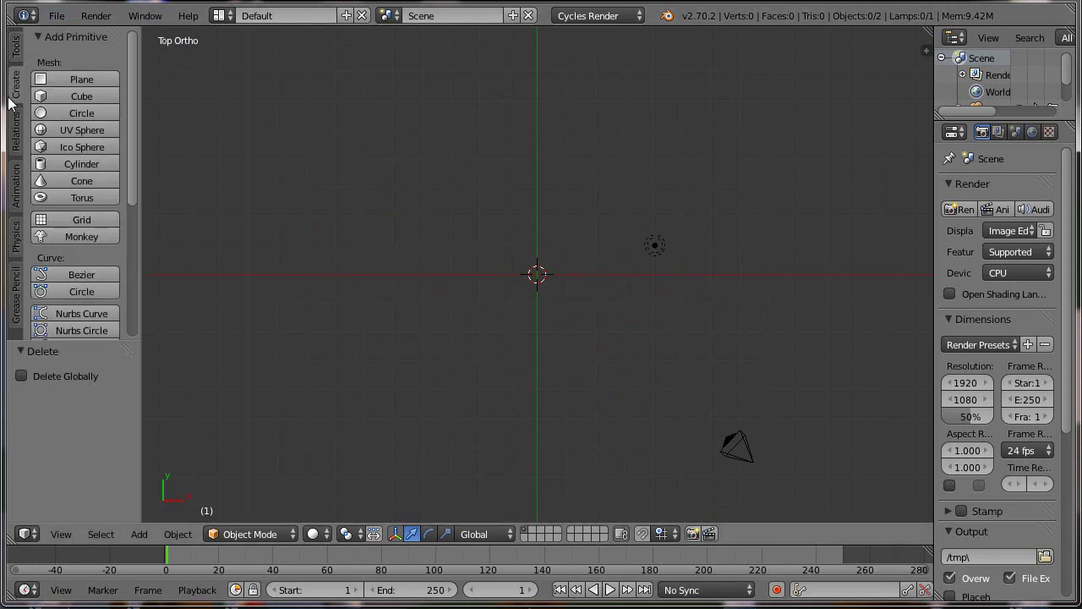
{"action": "scroll", "coordinate": [73, 226], "scroll_direction": "down", "scroll_amount": 3}
{"action": "scroll", "coordinate": [72, 226], "scroll_direction": "down", "scroll_amount": 2}
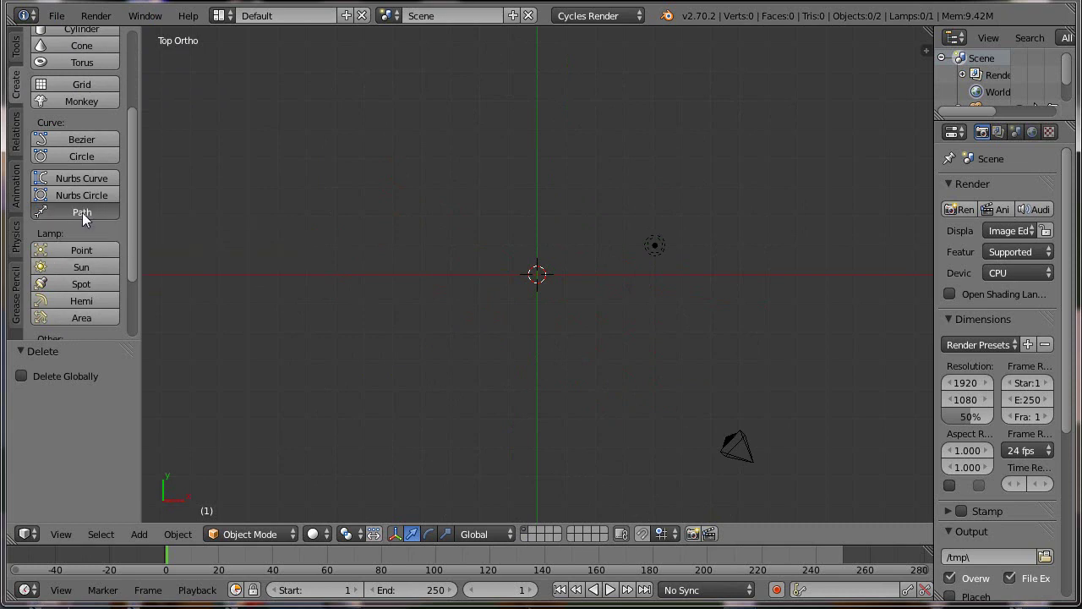
{"action": "left_click", "coordinate": [82, 213]}
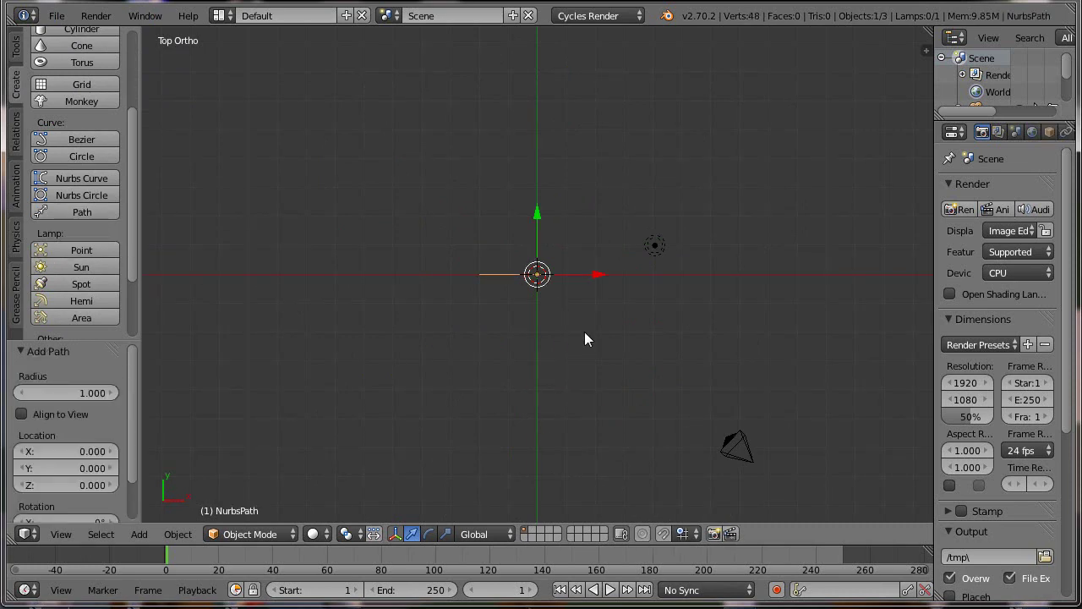
{"action": "key", "text": "Tab"}
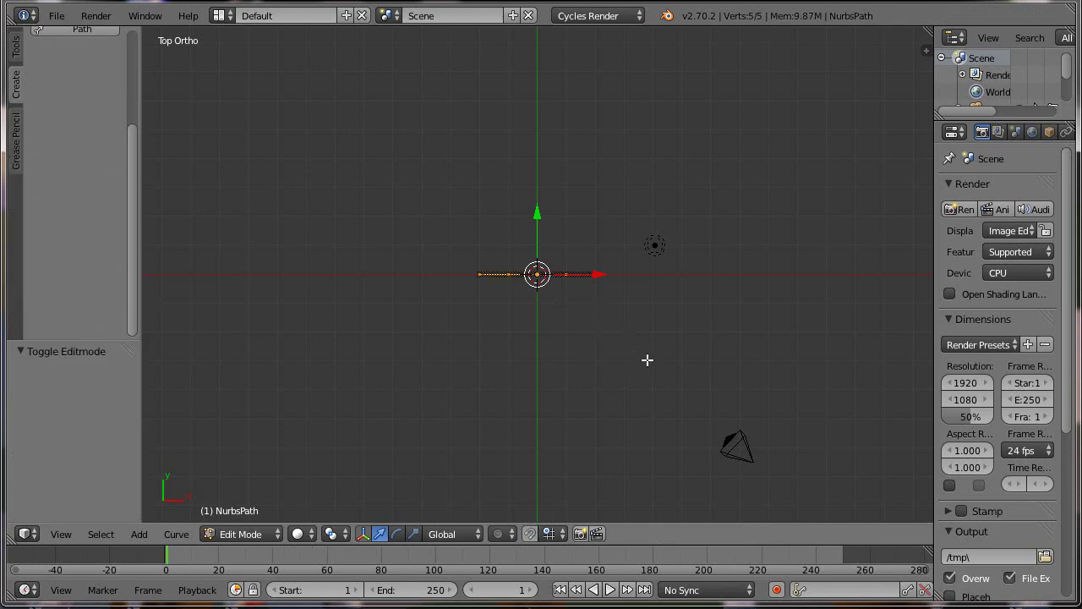
- Zoom in and extrude a first new point from the path's end, lowered 0.15 in Z
{"action": "scroll", "coordinate": [646, 359], "scroll_direction": "down", "scroll_amount": 2}
{"action": "scroll", "coordinate": [647, 359], "scroll_direction": "up", "scroll_amount": 3}
{"action": "scroll", "coordinate": [647, 359], "scroll_direction": "up", "scroll_amount": 2}
{"action": "scroll", "coordinate": [647, 359], "scroll_direction": "up", "scroll_amount": 1}
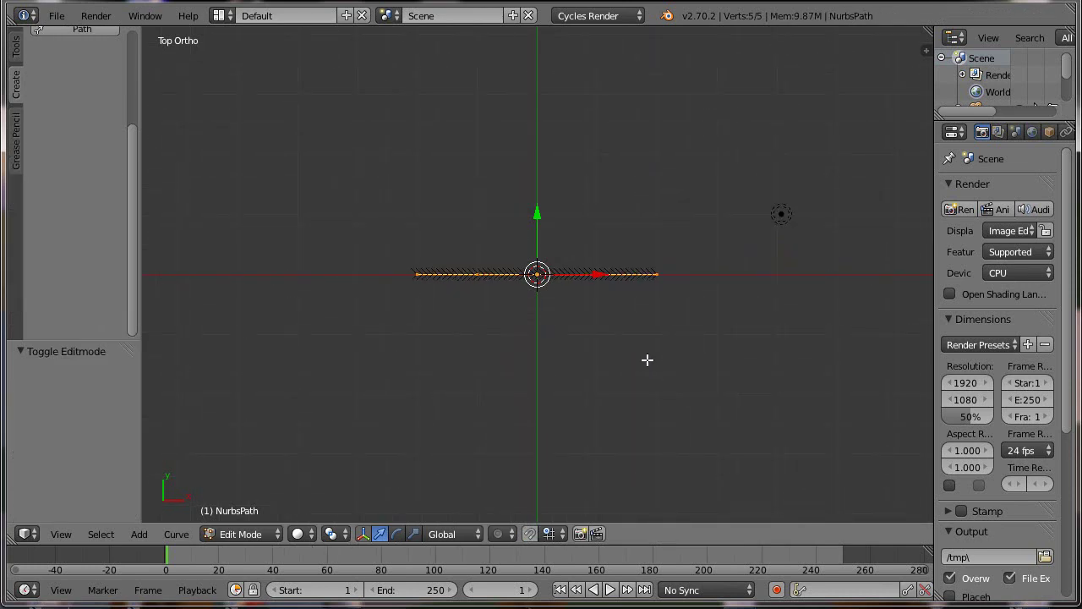
{"action": "scroll", "coordinate": [613, 356], "scroll_direction": "down", "scroll_amount": 2}
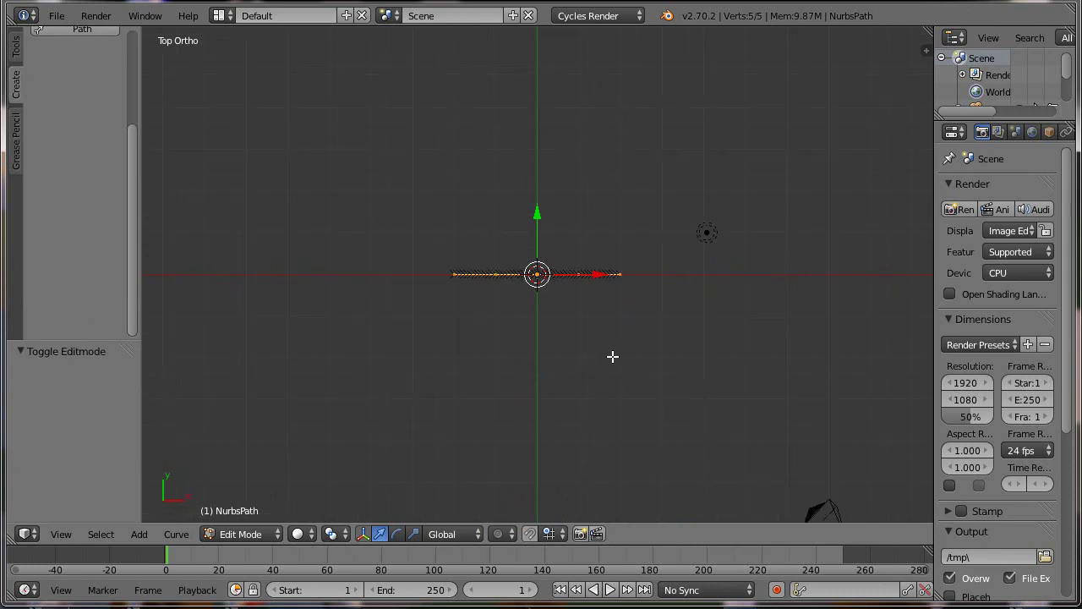
{"action": "right_click", "coordinate": [626, 280]}
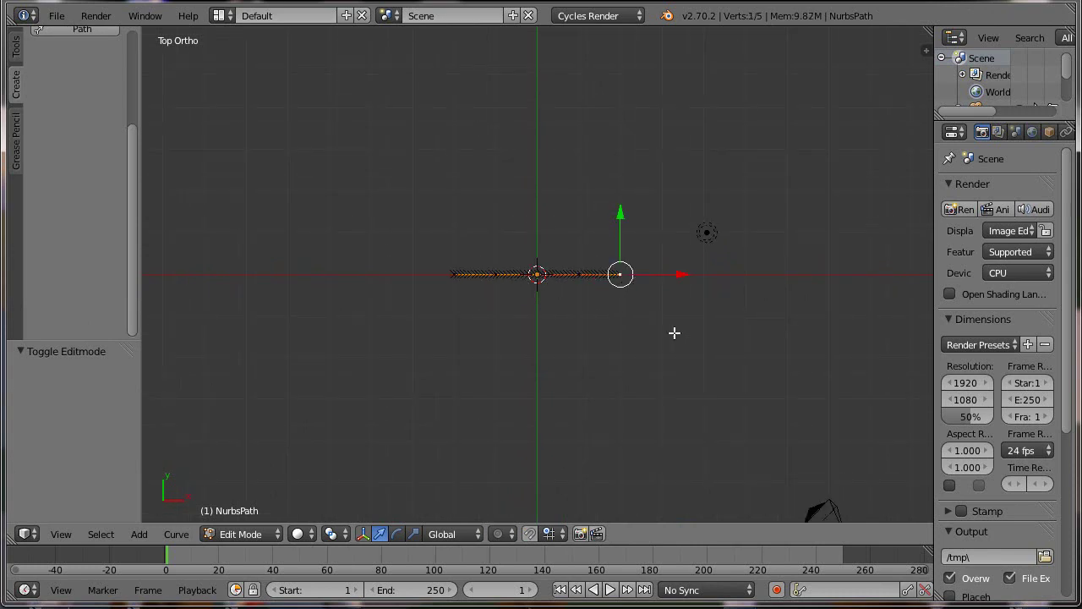
{"action": "key", "text": "e"}
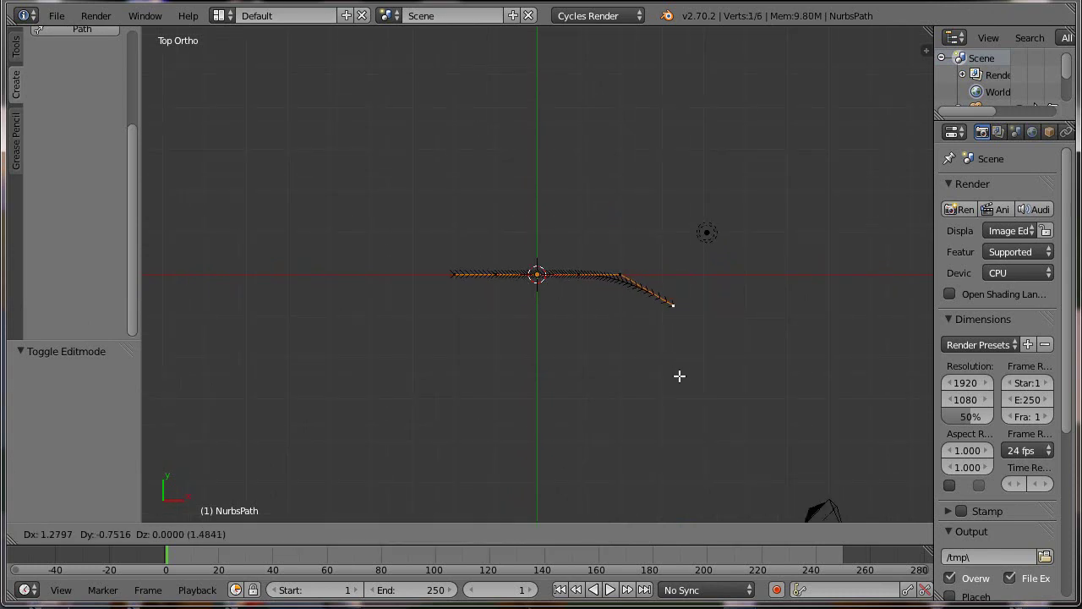
{"action": "left_click", "coordinate": [678, 378]}
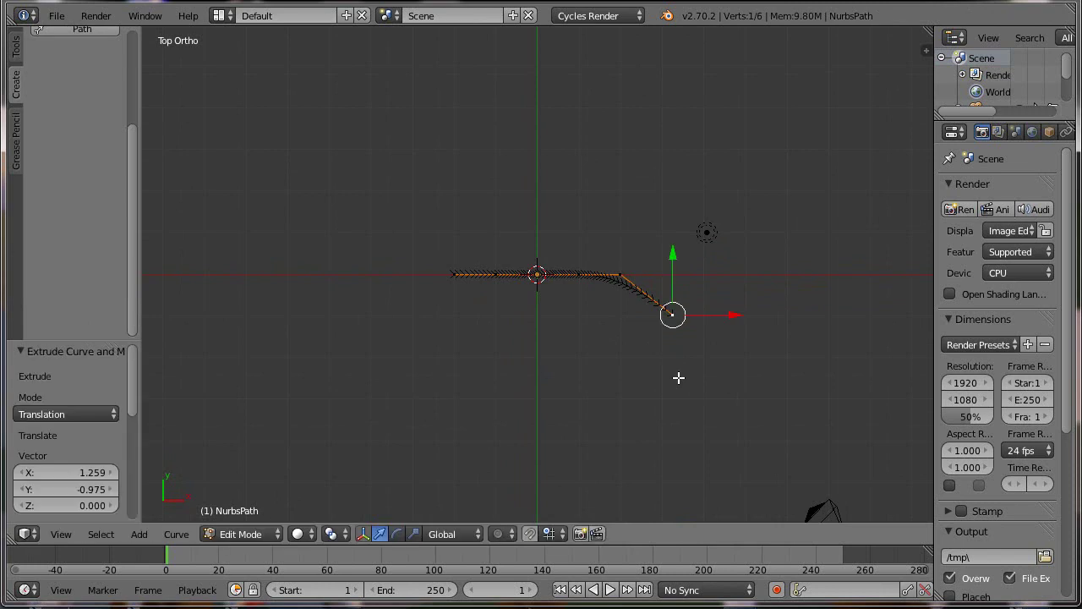
{"action": "key", "text": "g"}
{"action": "key", "text": "z"}
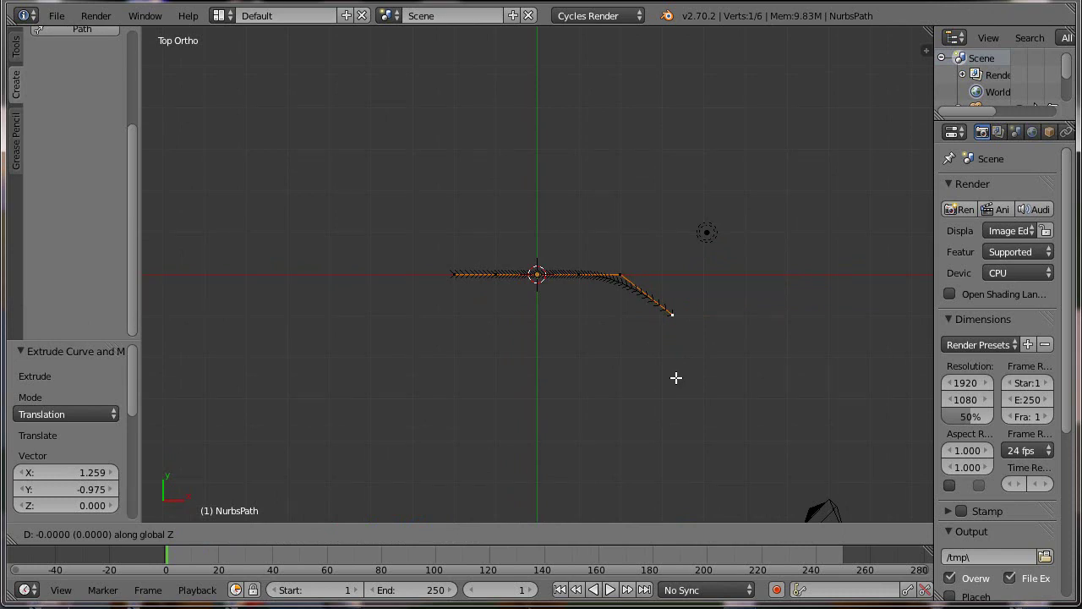
{"action": "key", "text": "minus"}
{"action": "type", "text": "."}
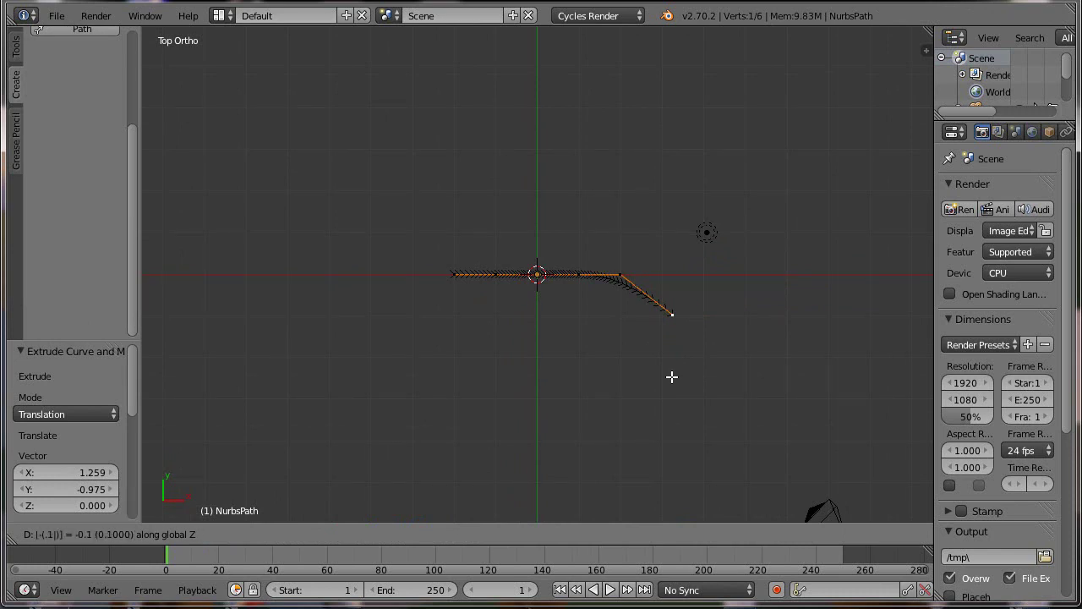
{"action": "type", "text": "15"}
{"action": "key", "text": "Return"}
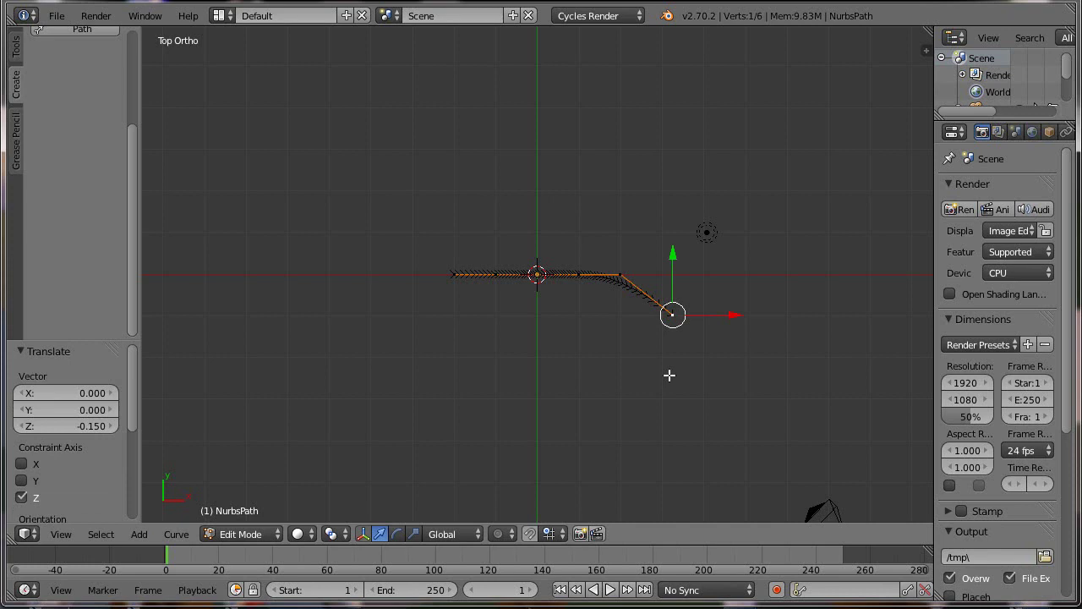
- Extrude a second point further down the curve, also dropped 0.15 in Z
{"action": "key", "text": "e"}
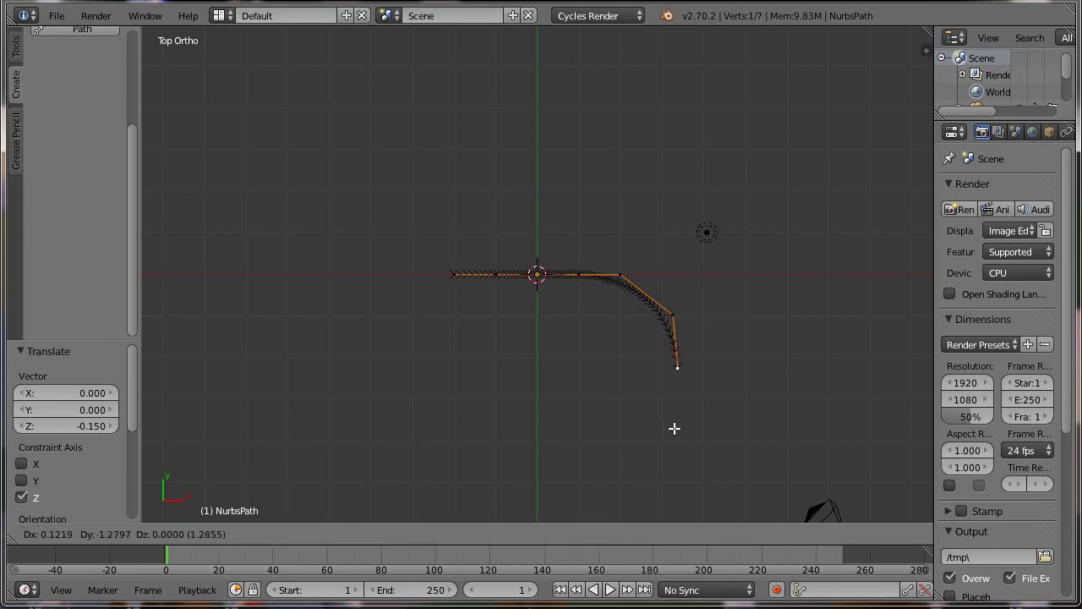
{"action": "left_click", "coordinate": [673, 429]}
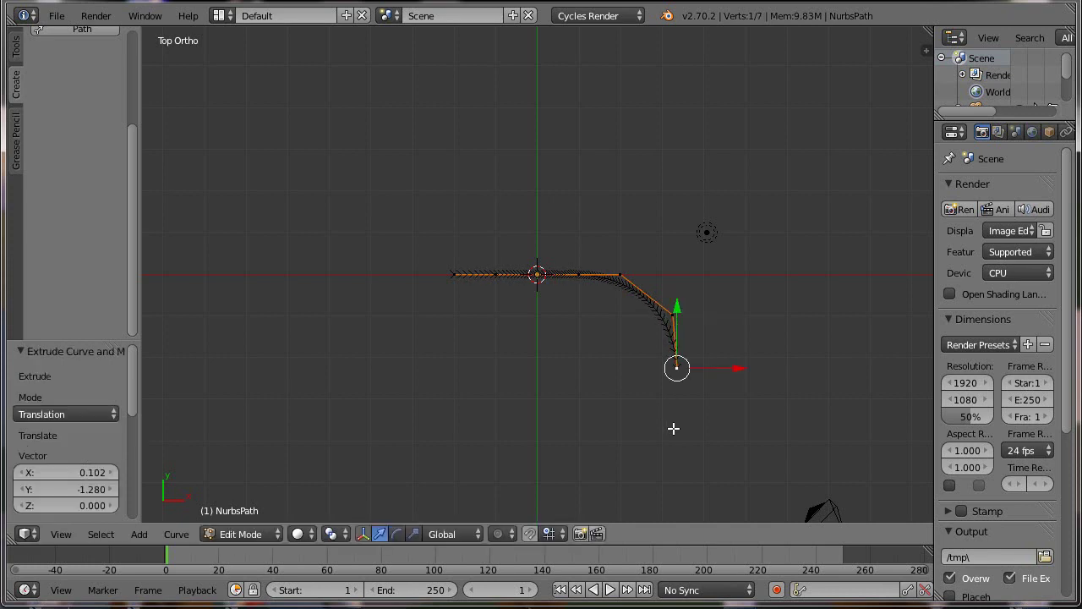
{"action": "type", "text": "gz"}
{"action": "type", "text": "-0.15"}
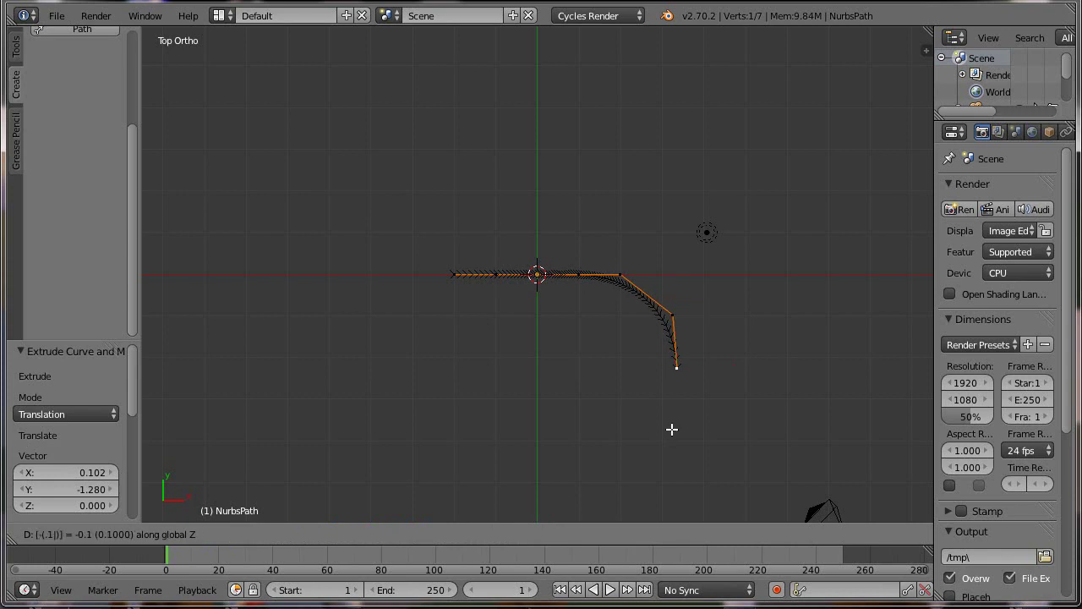
{"action": "key", "text": "Return"}
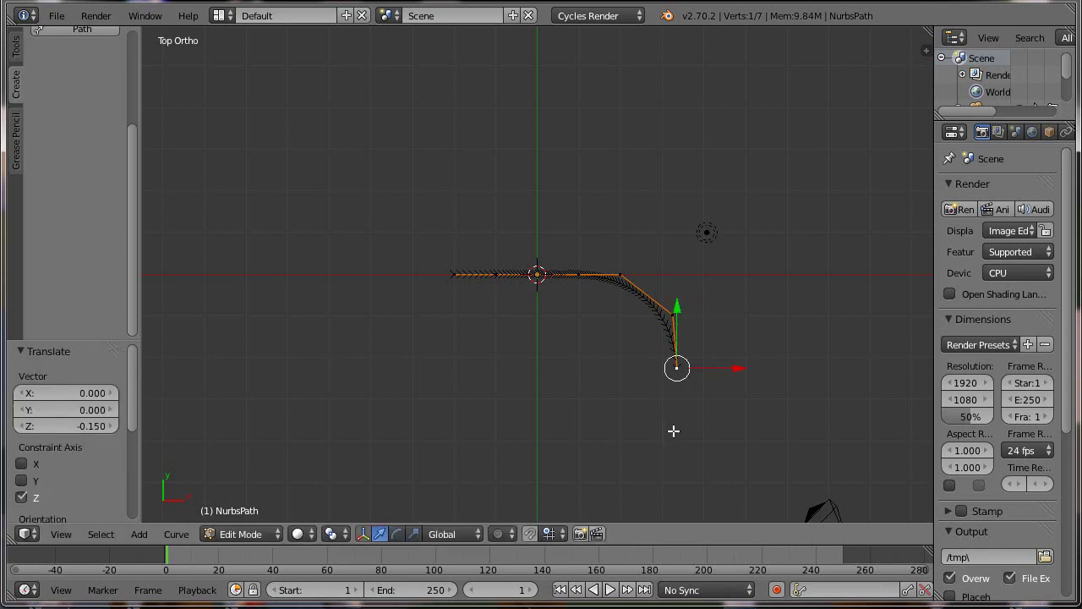
- Extrude three points curving down and around to the left, each lowered 0.15 in Z
{"action": "key", "text": "e"}
{"action": "left_click", "coordinate": [648, 478]}
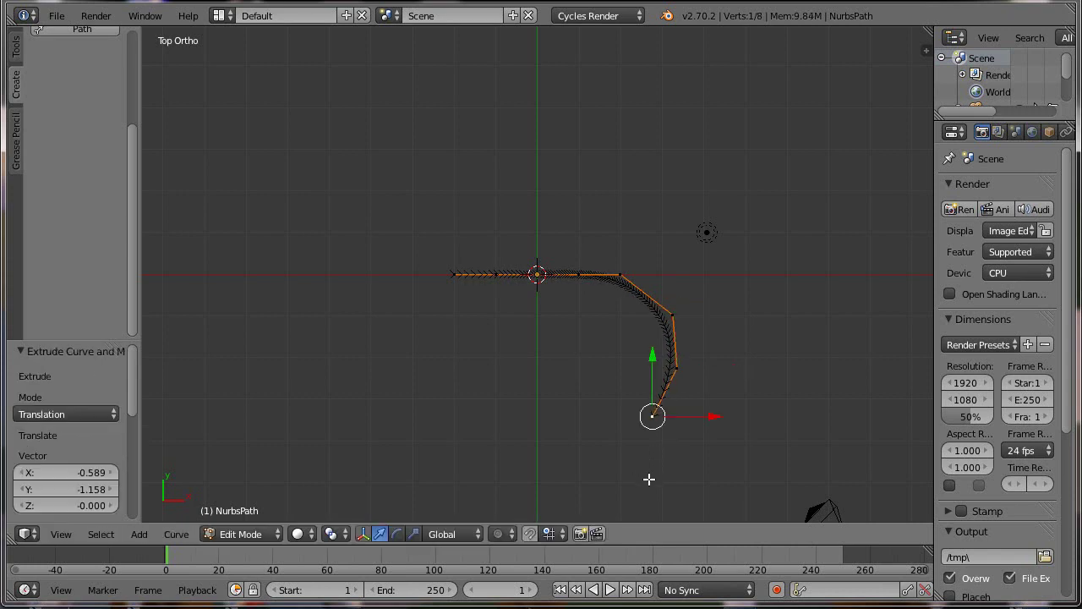
{"action": "type", "text": "gz"}
{"action": "type", "text": "-"}
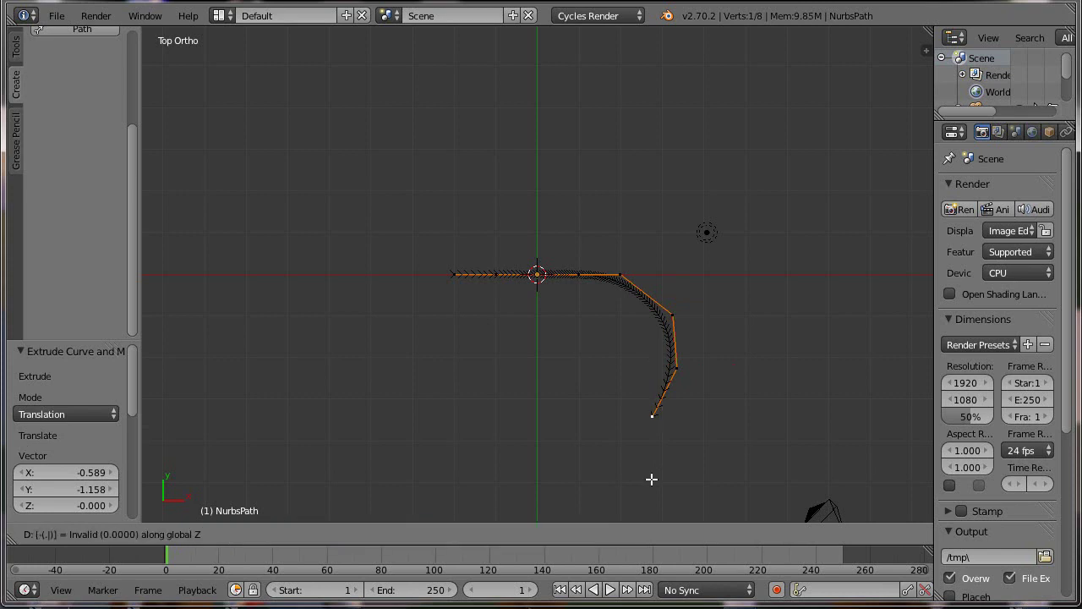
{"action": "type", "text": ".15"}
{"action": "key", "text": "Return"}
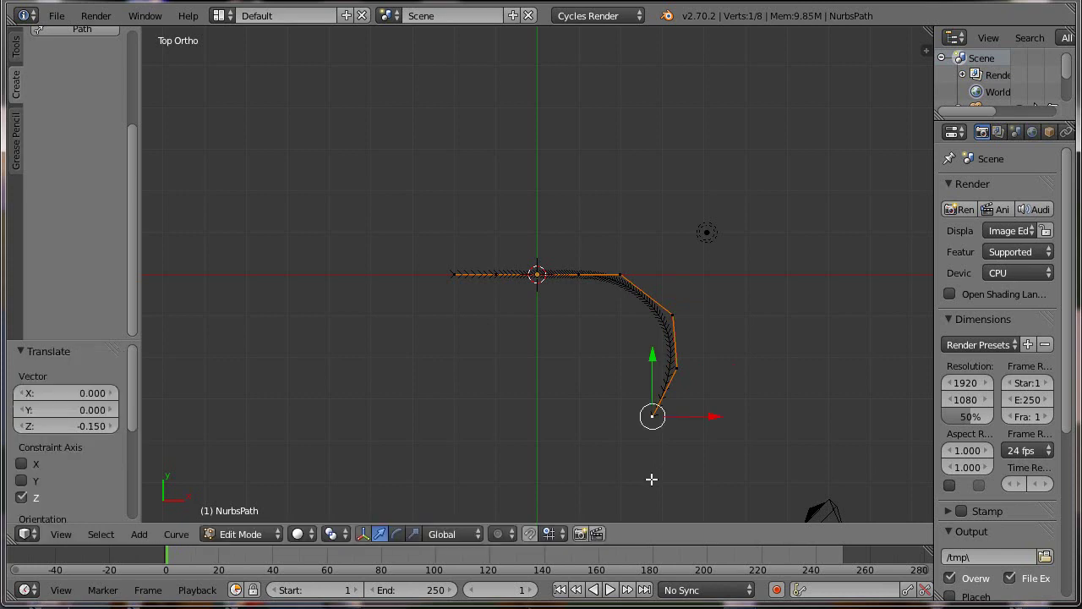
{"action": "key", "text": "e"}
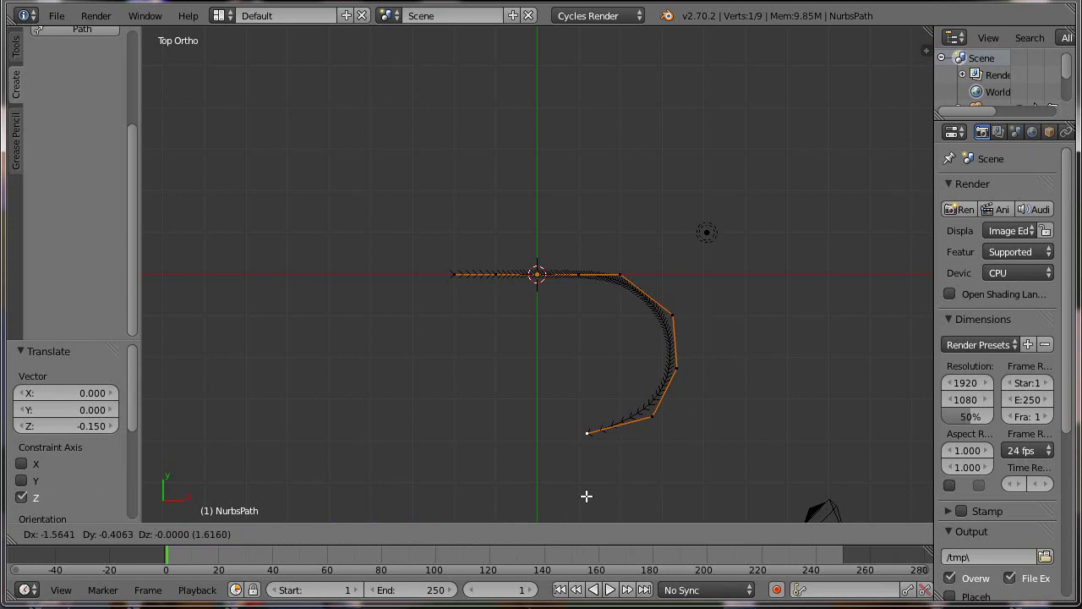
{"action": "left_click", "coordinate": [578, 501]}
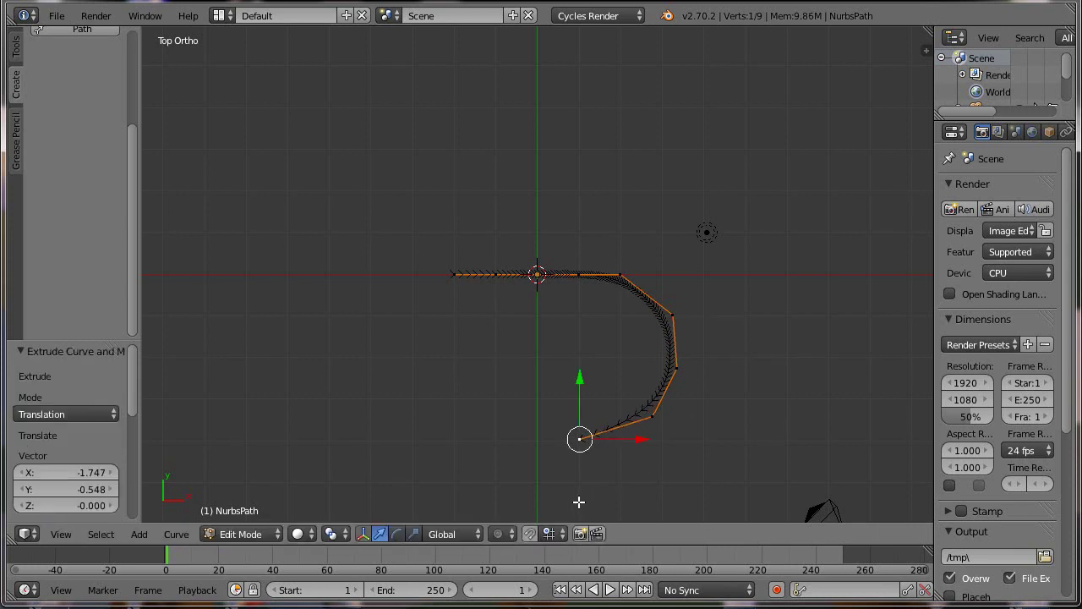
{"action": "type", "text": "gz"}
{"action": "type", "text": "-."}
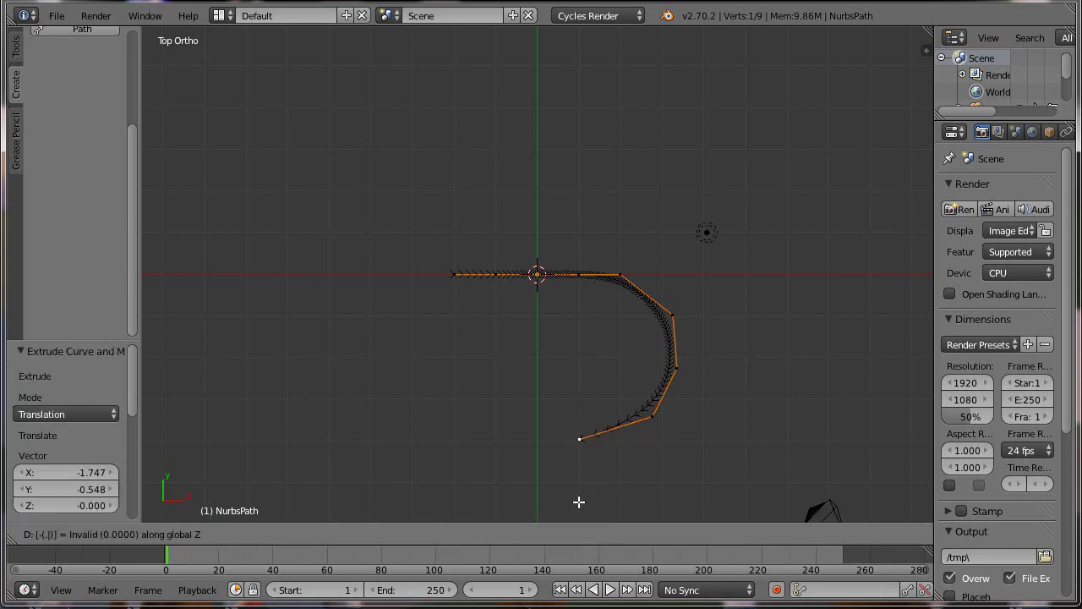
{"action": "type", "text": "15"}
{"action": "key", "text": "Return"}
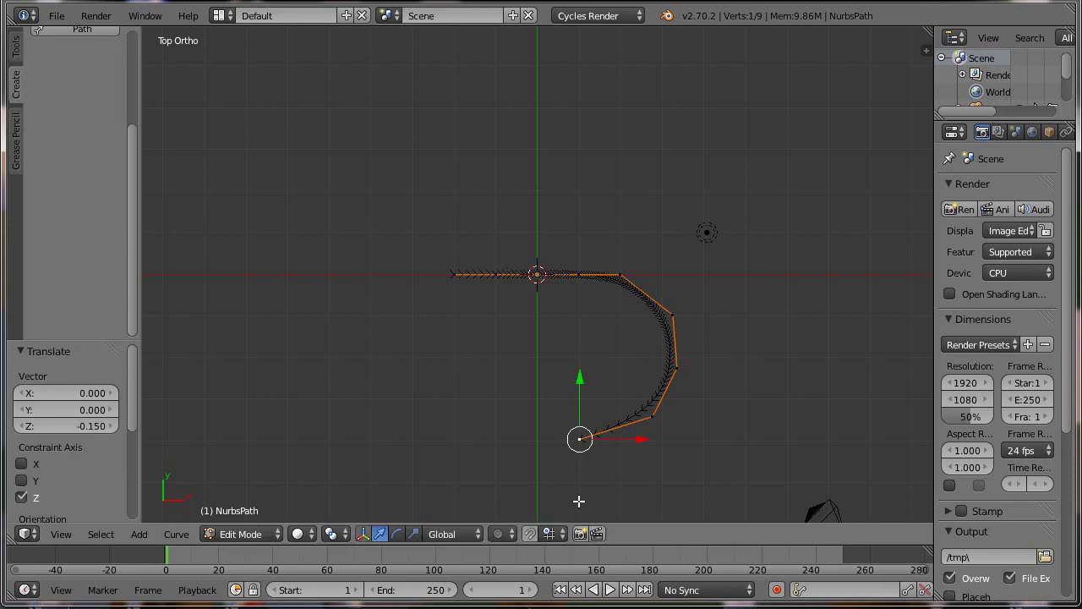
{"action": "key", "text": "e"}
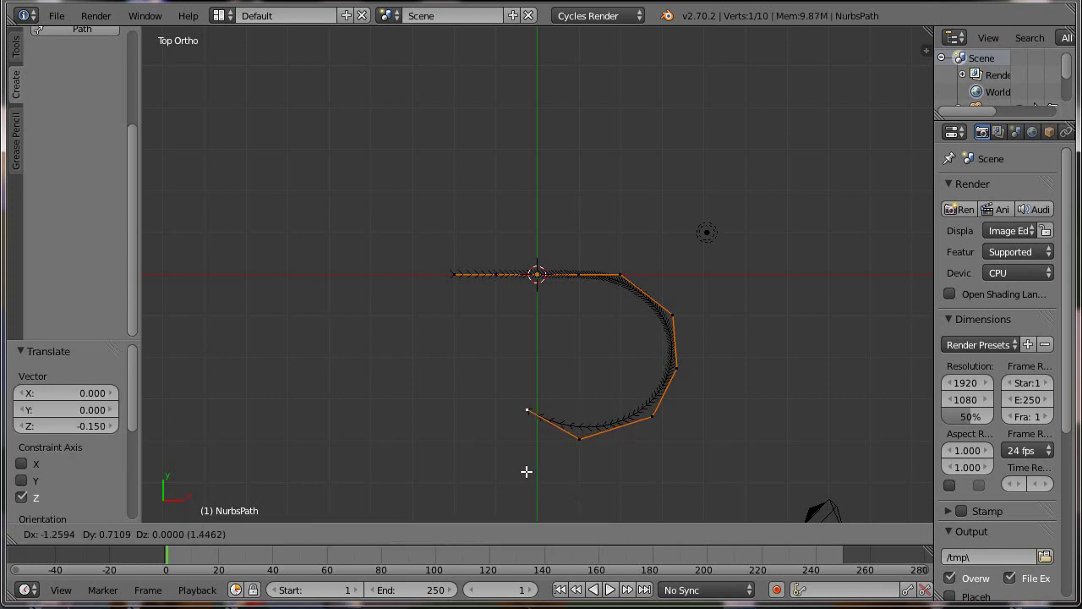
{"action": "left_click", "coordinate": [526, 471]}
{"action": "type", "text": "g"}
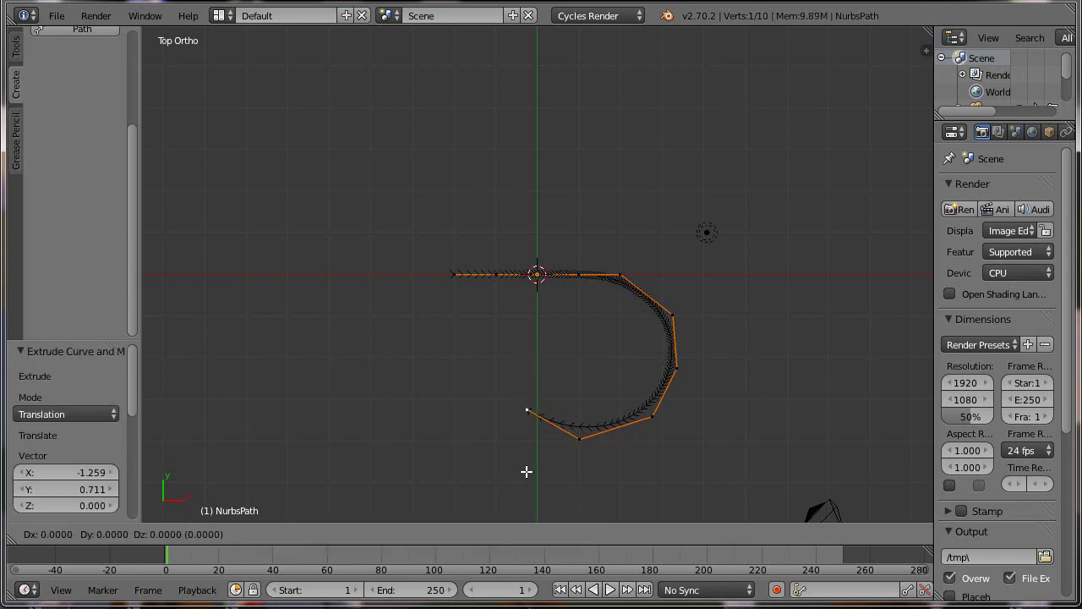
{"action": "type", "text": "z"}
{"action": "type", "text": "-0.1"}
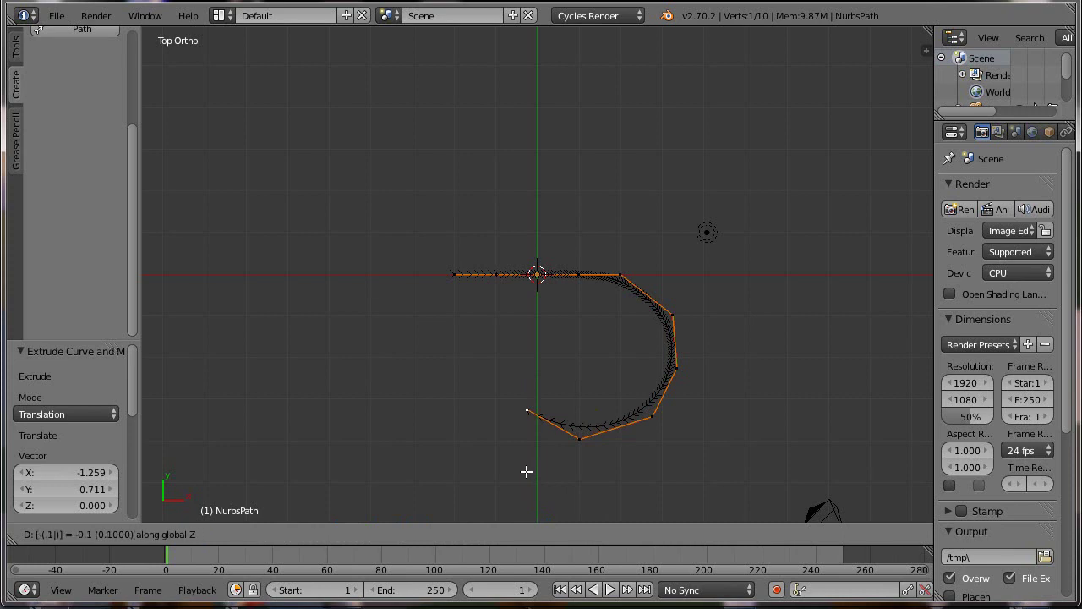
{"action": "type", "text": "5"}
{"action": "key", "text": "Return"}
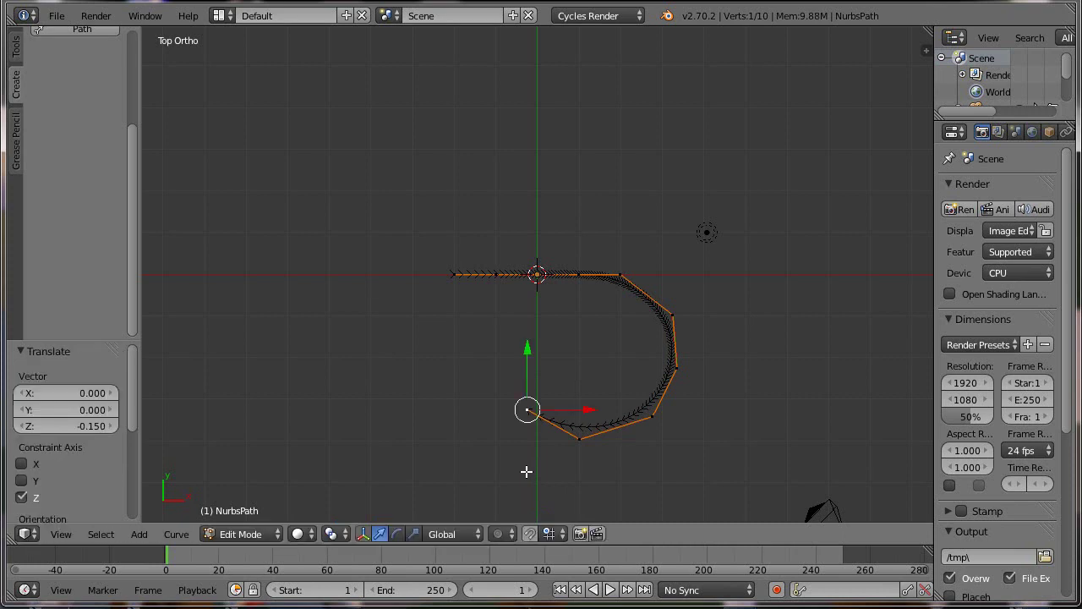
- Add three more points closing the loop back near its start, each dropped 0.15
{"action": "key", "text": "e"}
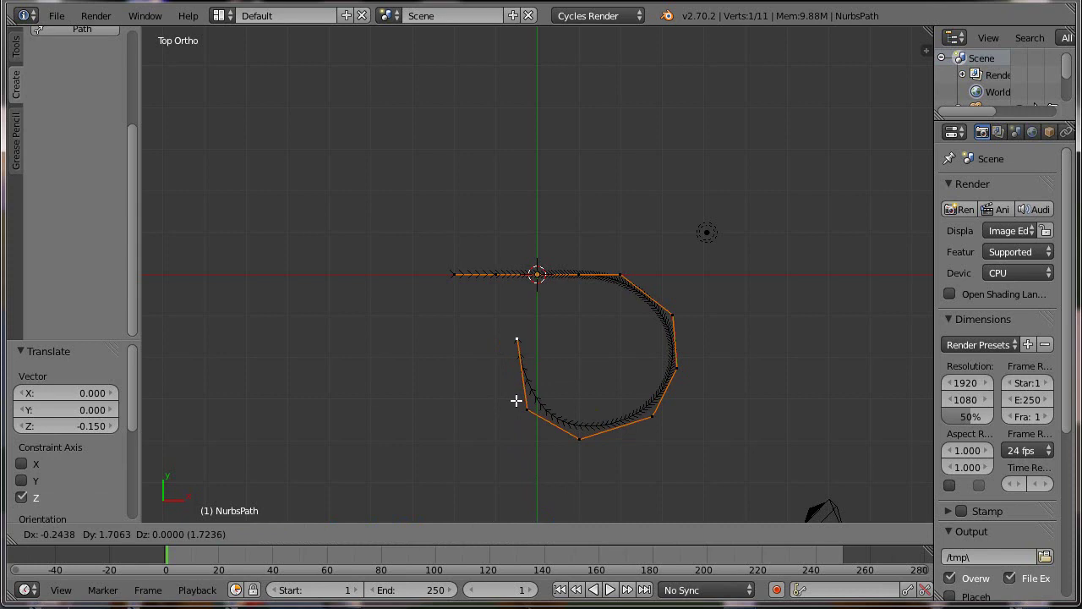
{"action": "left_click", "coordinate": [515, 399]}
{"action": "type", "text": "g"}
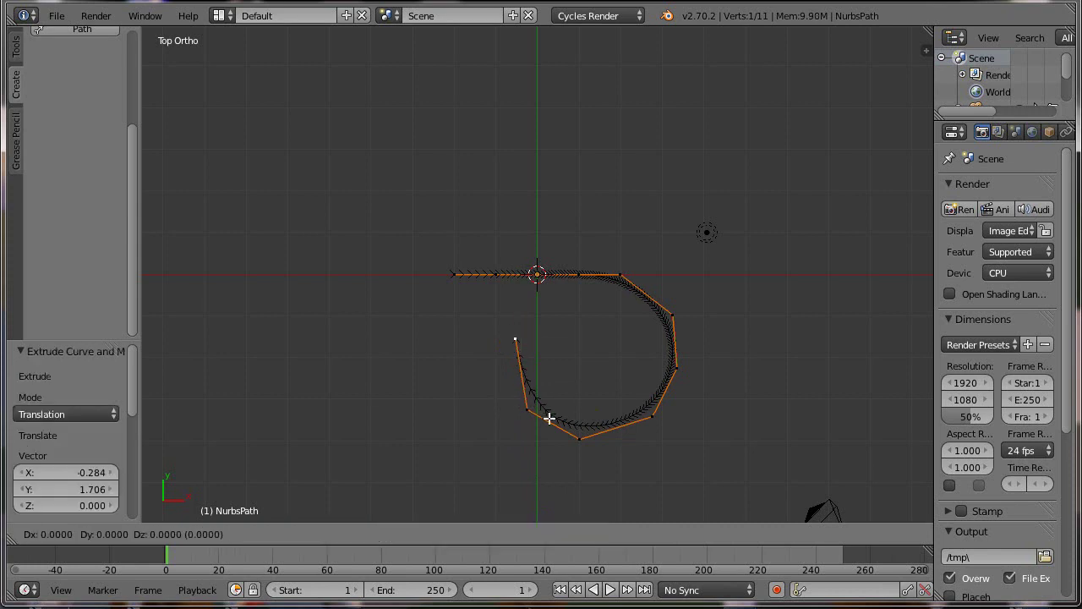
{"action": "type", "text": "z-.1"}
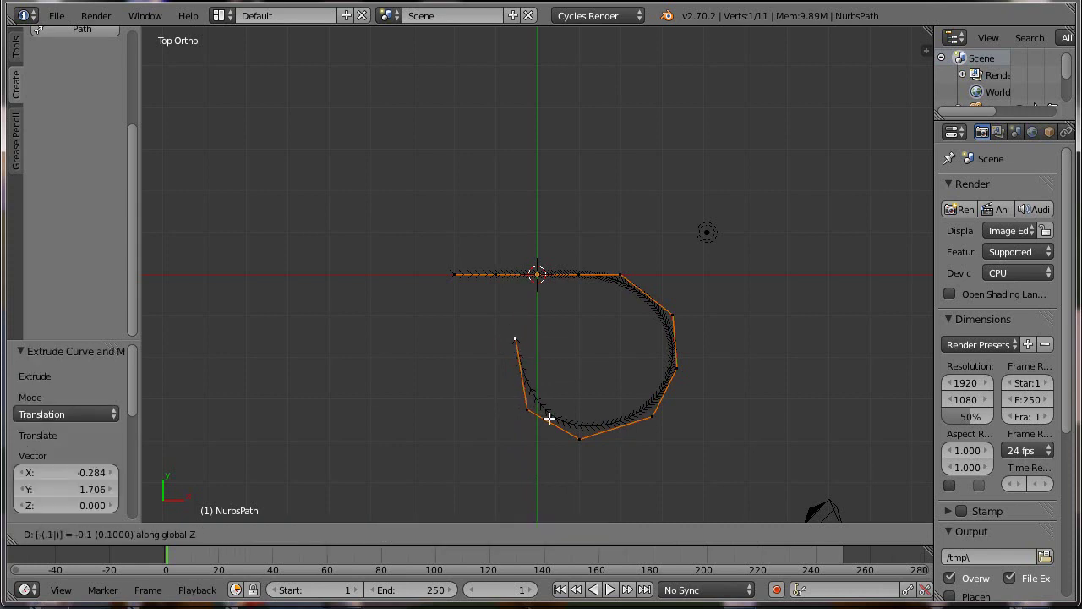
{"action": "type", "text": "5"}
{"action": "key", "text": "Return"}
{"action": "key", "text": "e"}
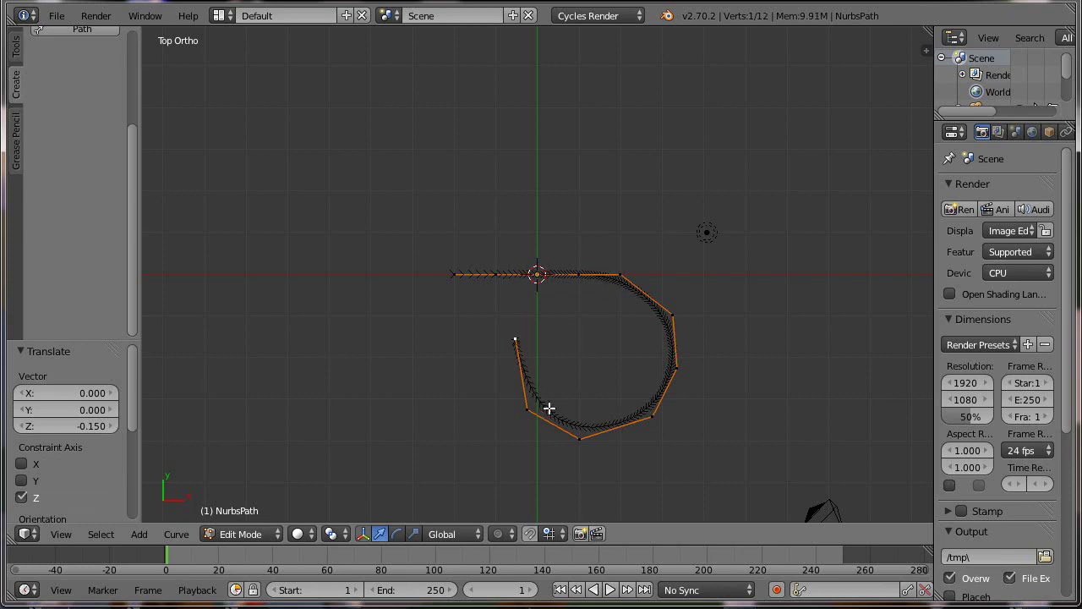
{"action": "left_click", "coordinate": [589, 351]}
{"action": "type", "text": "gz"}
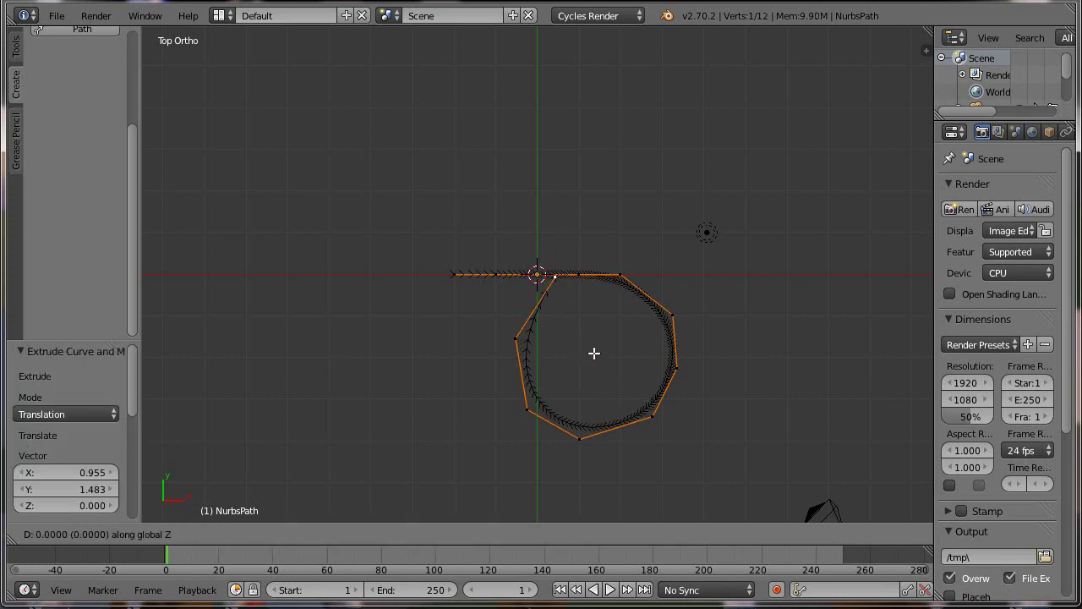
{"action": "type", "text": "-.15"}
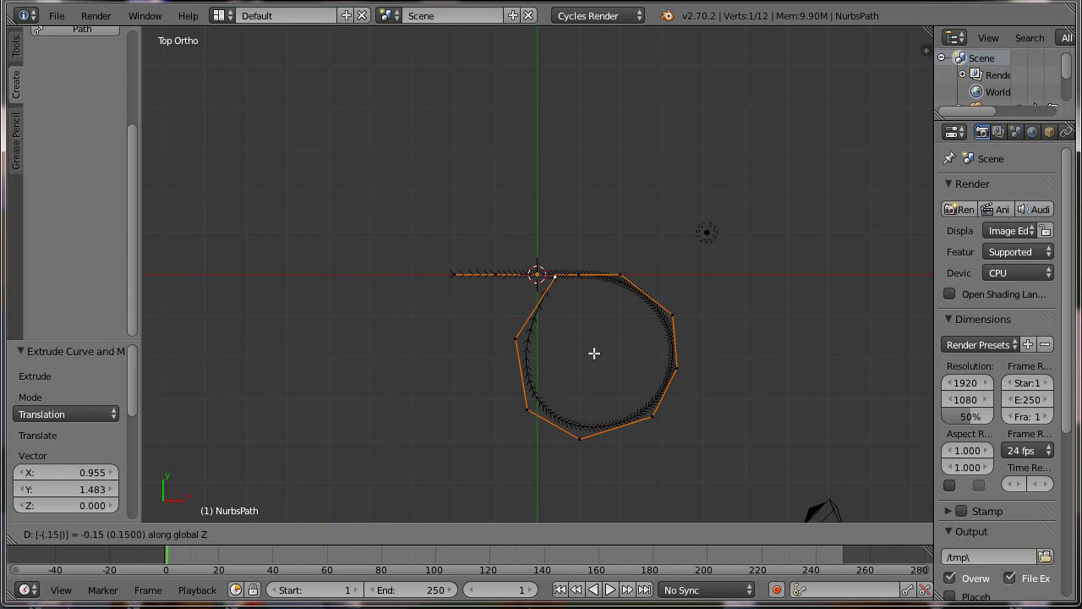
{"action": "key", "text": "Return"}
{"action": "key", "text": "g"}
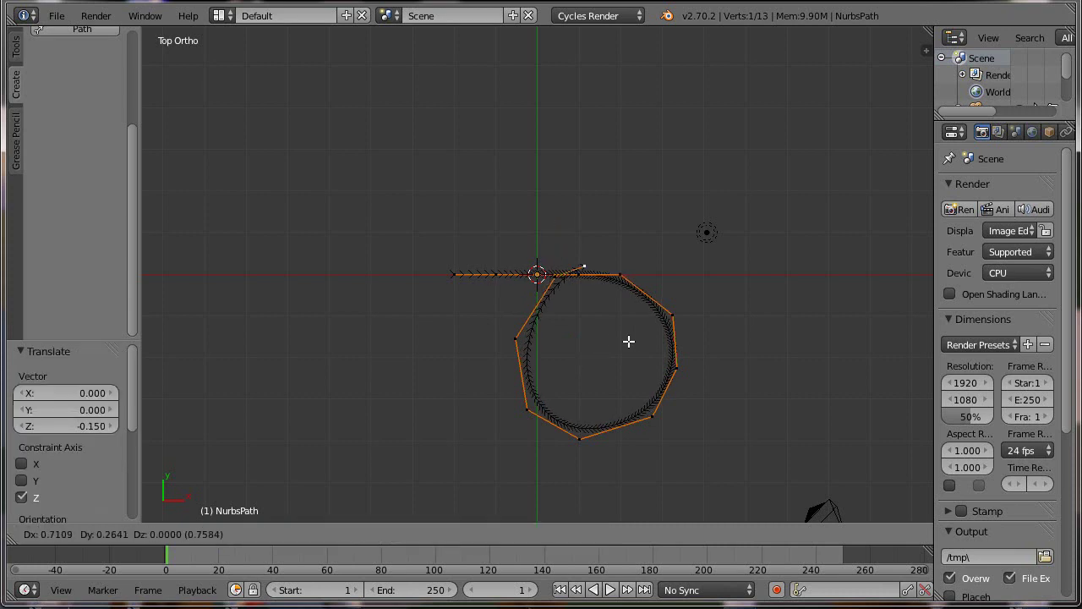
{"action": "left_click", "coordinate": [671, 362]}
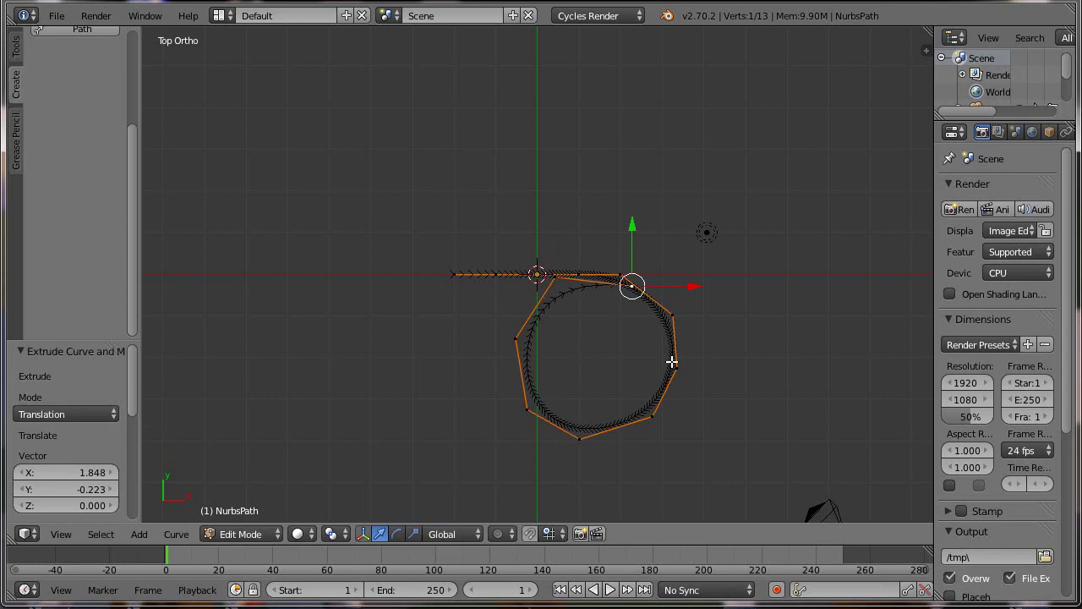
{"action": "type", "text": "gz"}
{"action": "type", "text": "-"}
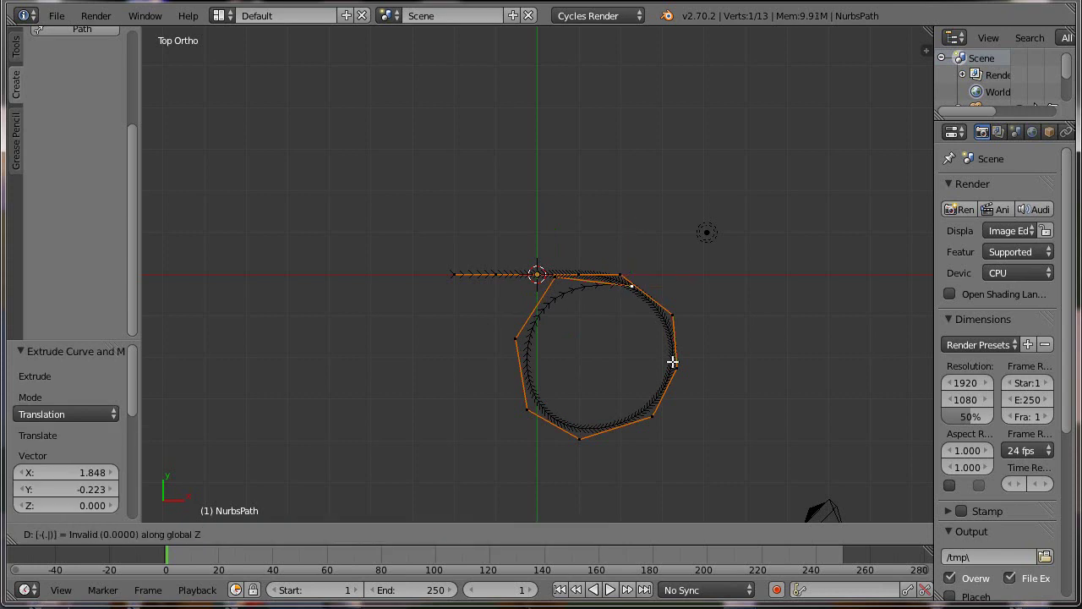
{"action": "type", "text": "0.15"}
{"action": "key", "text": "Return"}
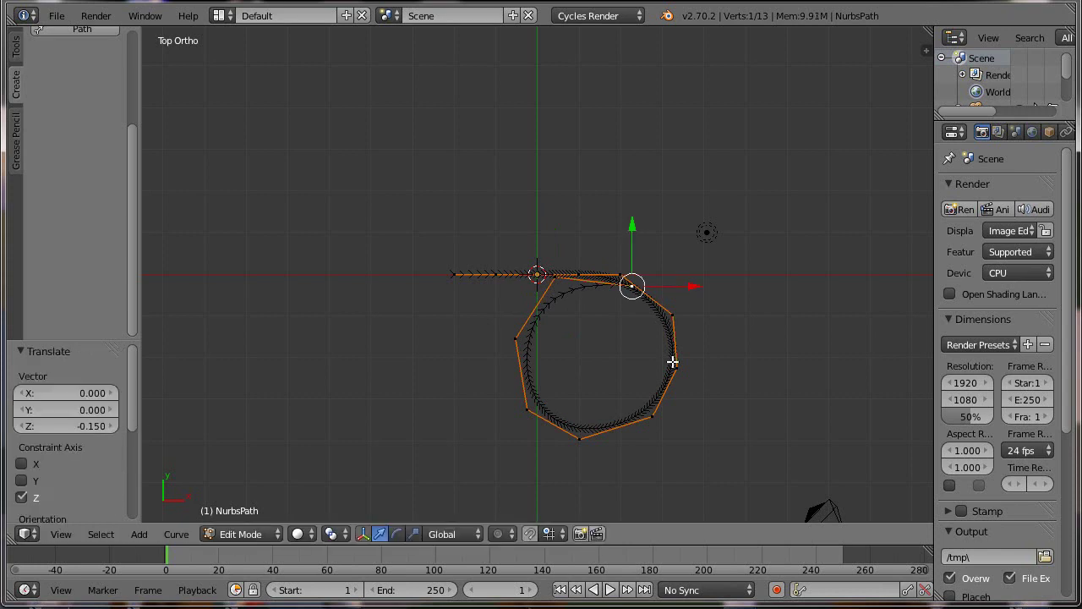
- Extrude two tail points leaving the loop down and right, each 0.15 lower
{"action": "key", "text": "e"}
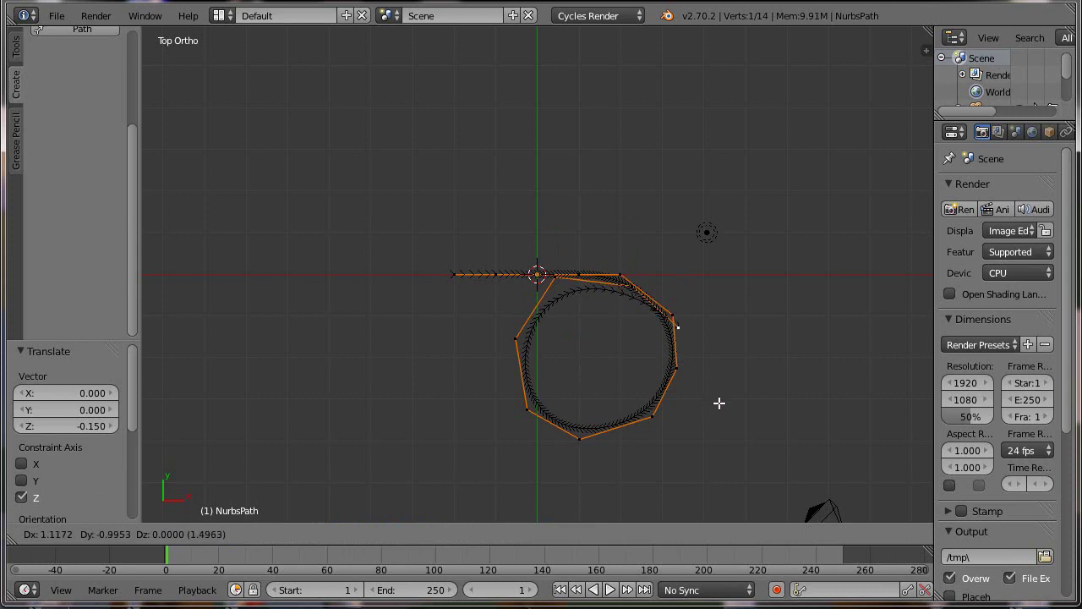
{"action": "left_click", "coordinate": [728, 404]}
{"action": "type", "text": "gz"}
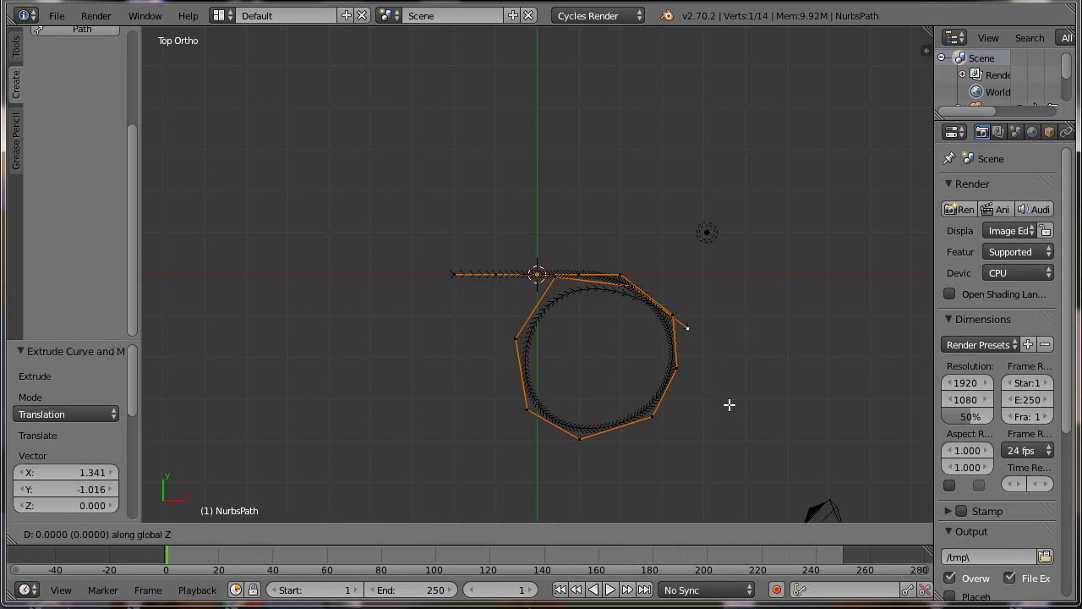
{"action": "type", "text": "-0.1"}
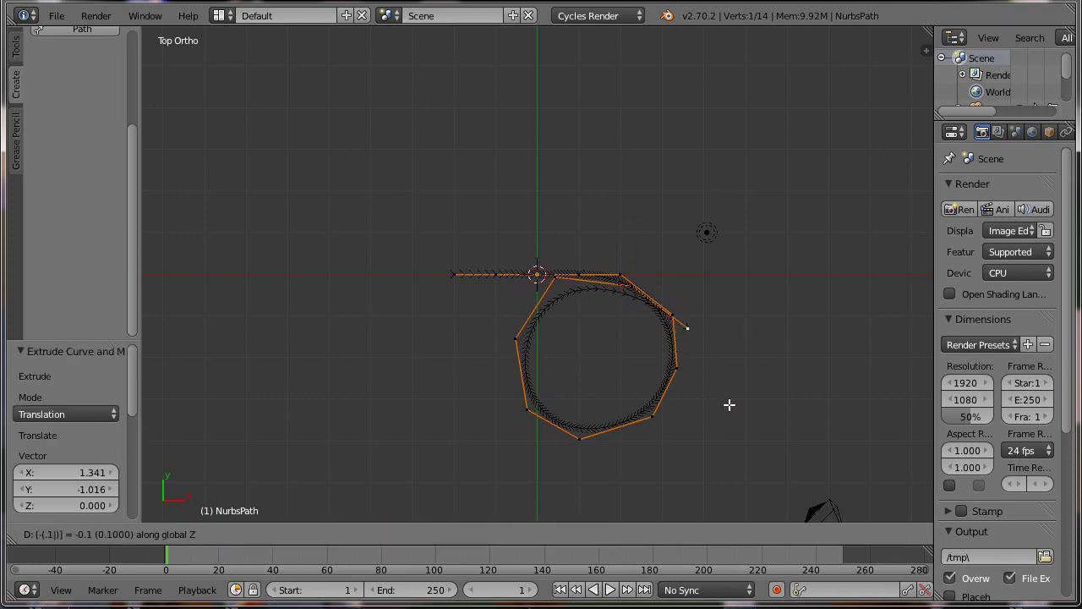
{"action": "type", "text": "5"}
{"action": "key", "text": "Return"}
{"action": "key", "text": "e"}
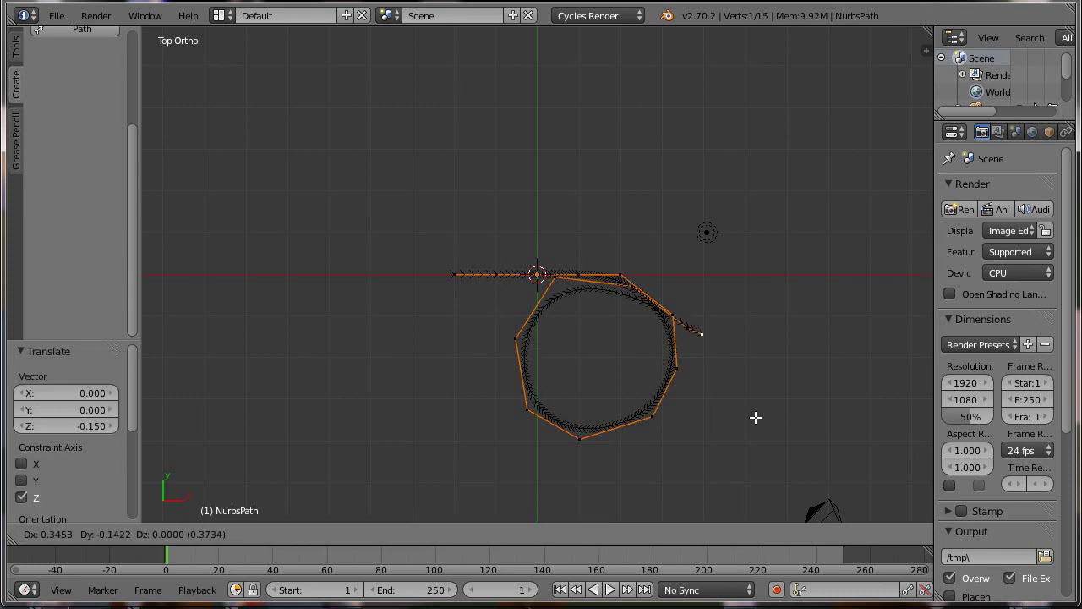
{"action": "left_click", "coordinate": [780, 477]}
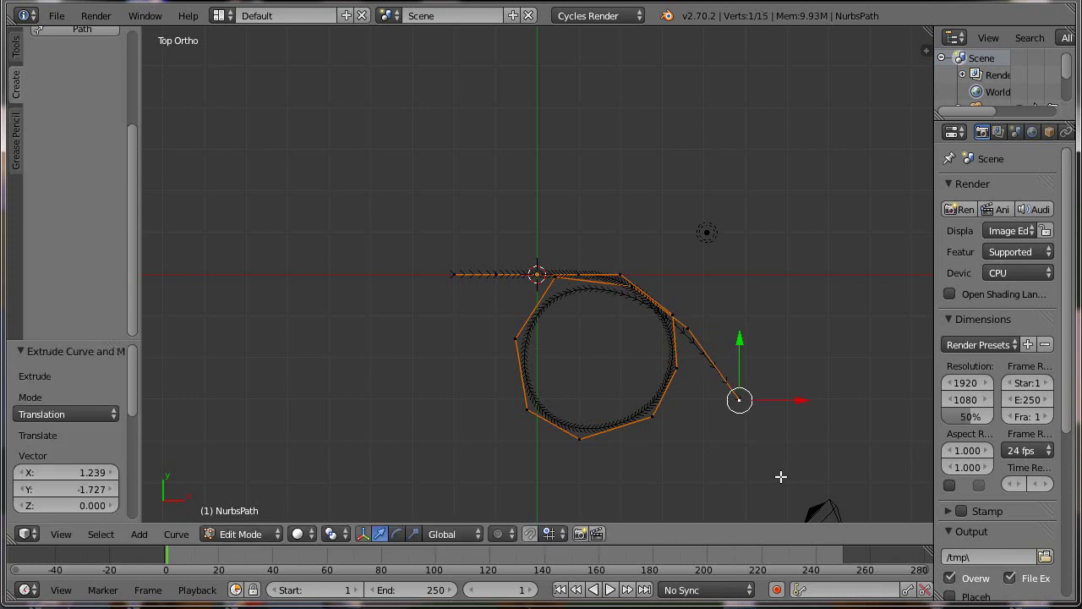
{"action": "type", "text": "gz"}
{"action": "type", "text": "-"}
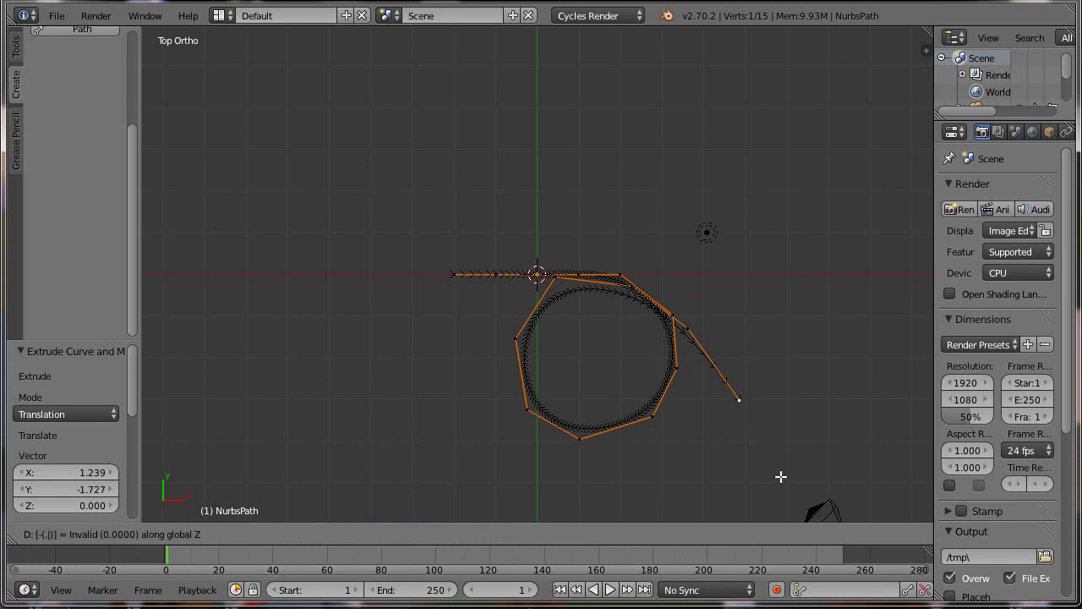
{"action": "type", "text": ".15"}
{"action": "key", "text": "Return"}
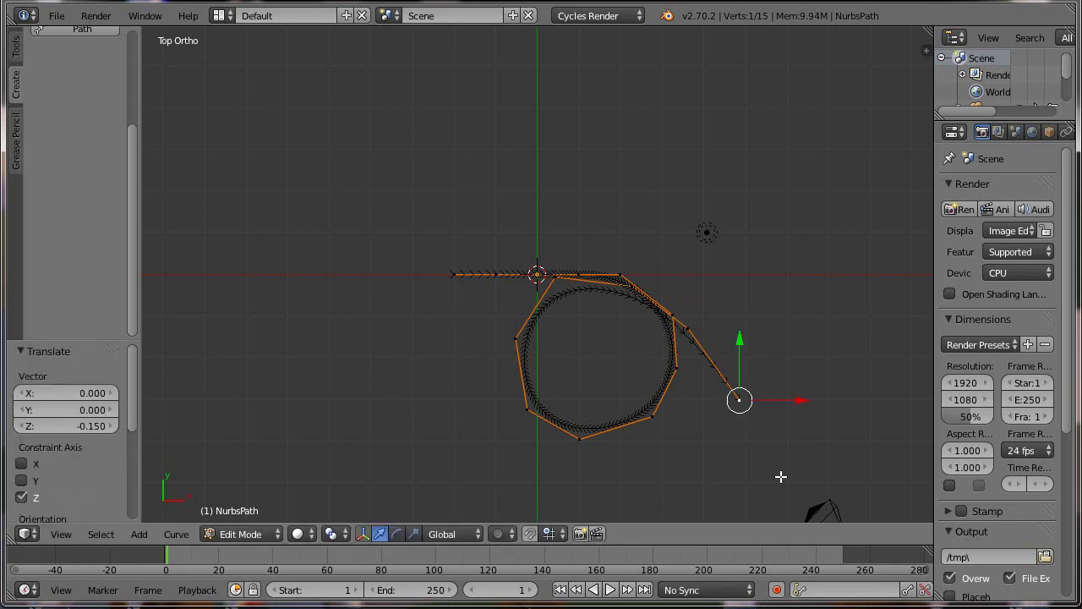
- Pan the view and add the last two points beside the camera, each lowered 0.15
{"action": "middle_click_drag", "start_coordinate": [781, 476], "coordinate": [715, 342], "text": "shift"}
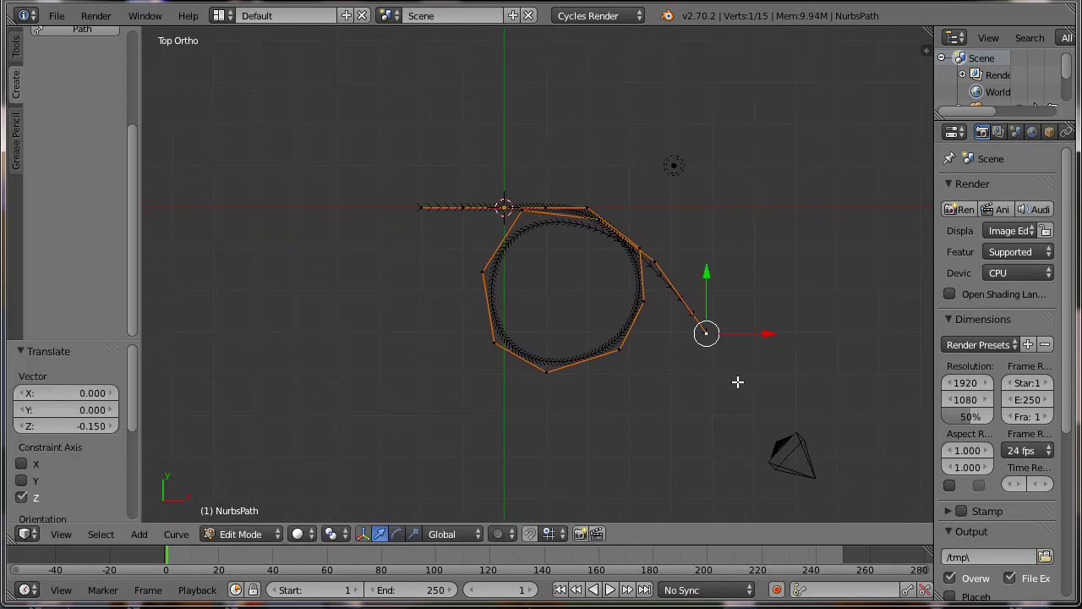
{"action": "key", "text": "e"}
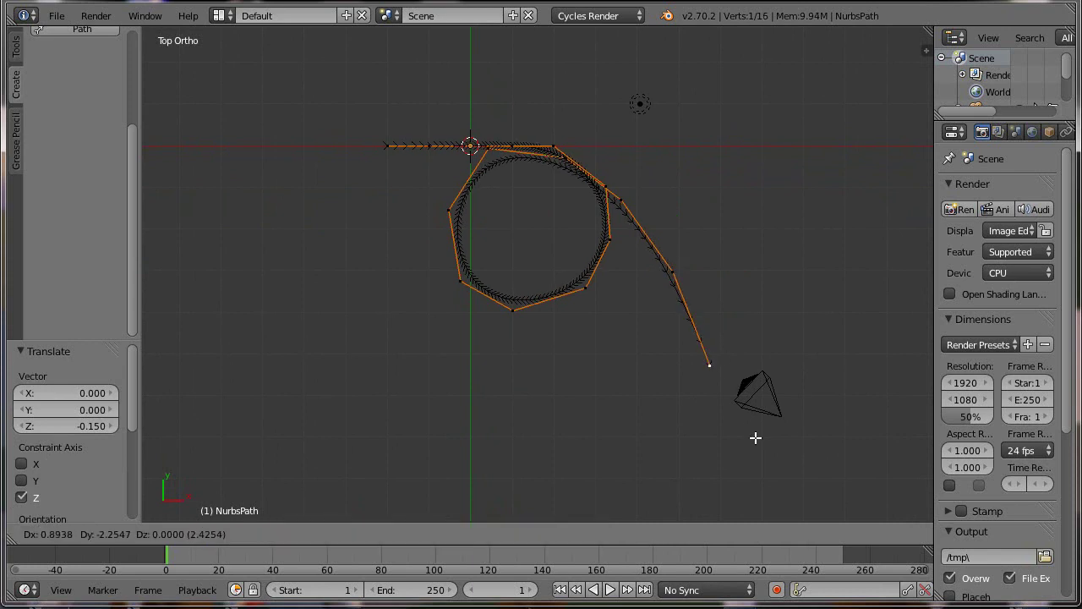
{"action": "left_click", "coordinate": [756, 432]}
{"action": "type", "text": "gz"}
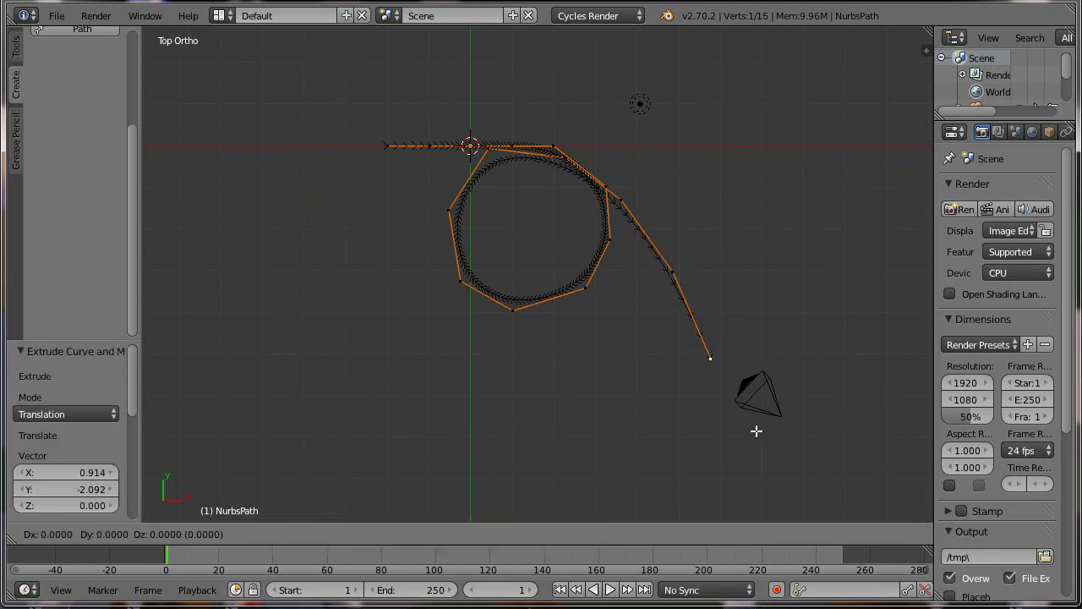
{"action": "type", "text": "-.1"}
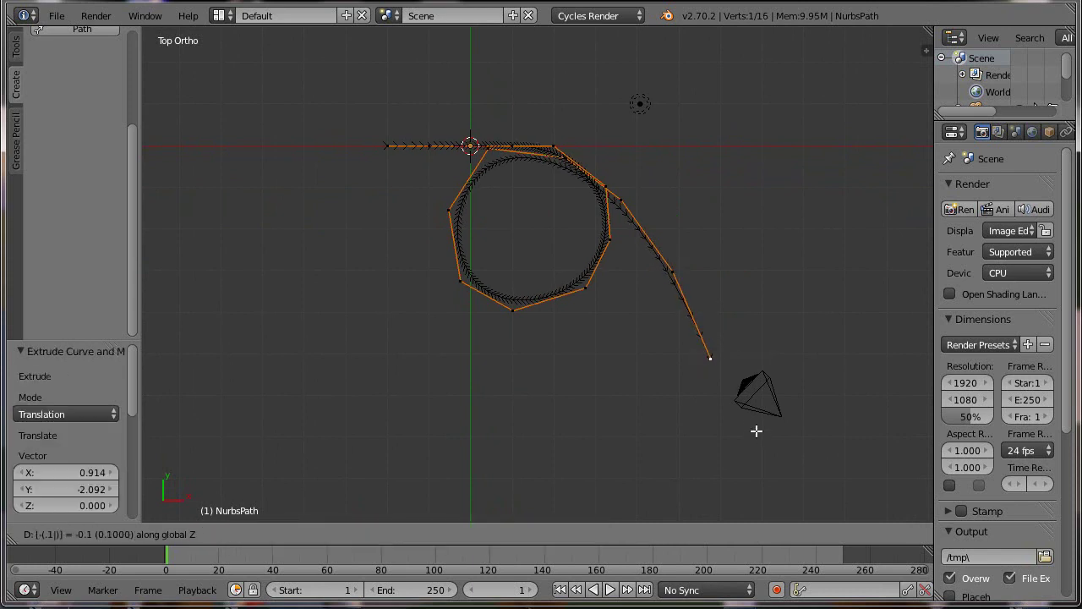
{"action": "type", "text": "5"}
{"action": "key", "text": "Return"}
{"action": "key", "text": "e"}
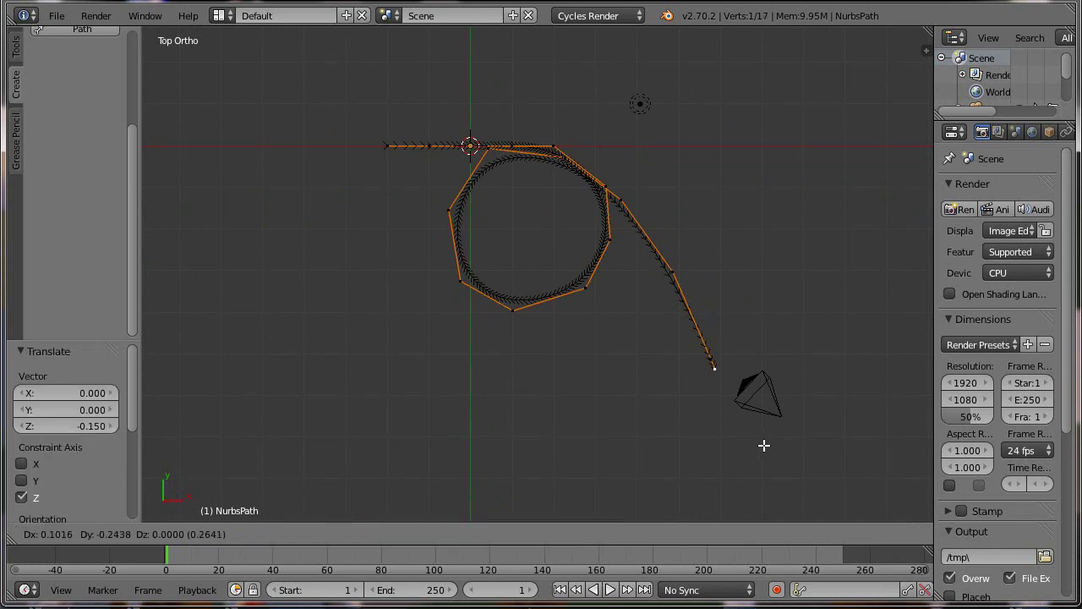
{"action": "left_click", "coordinate": [779, 486]}
{"action": "type", "text": "gz"}
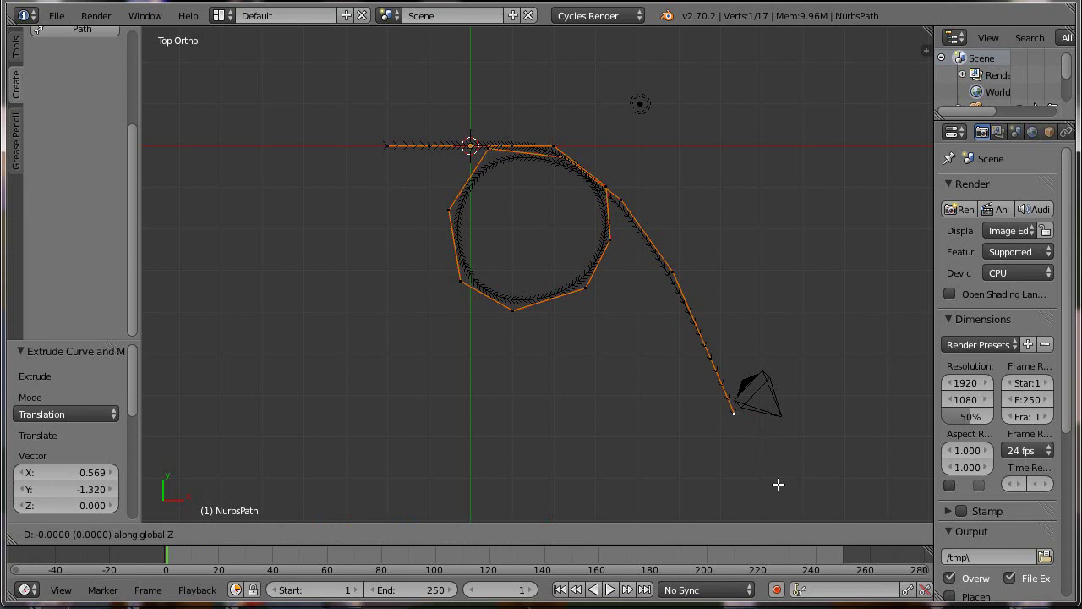
{"action": "type", "text": "-.15"}
{"action": "key", "text": "Return"}
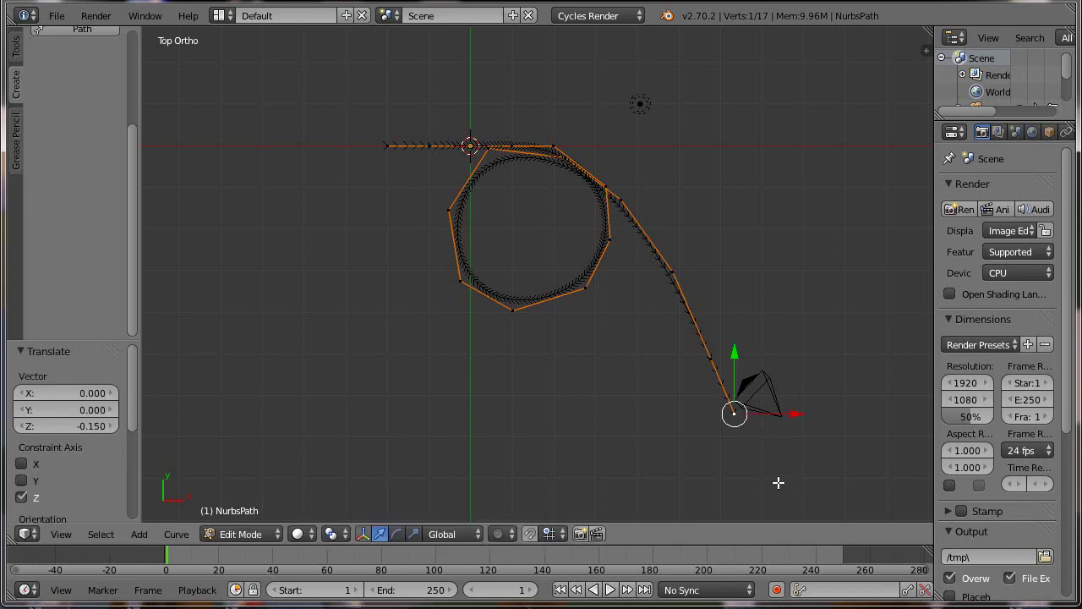
- Check the curve from front and camera views, back in Object Mode
{"action": "key", "text": "KP_1"}
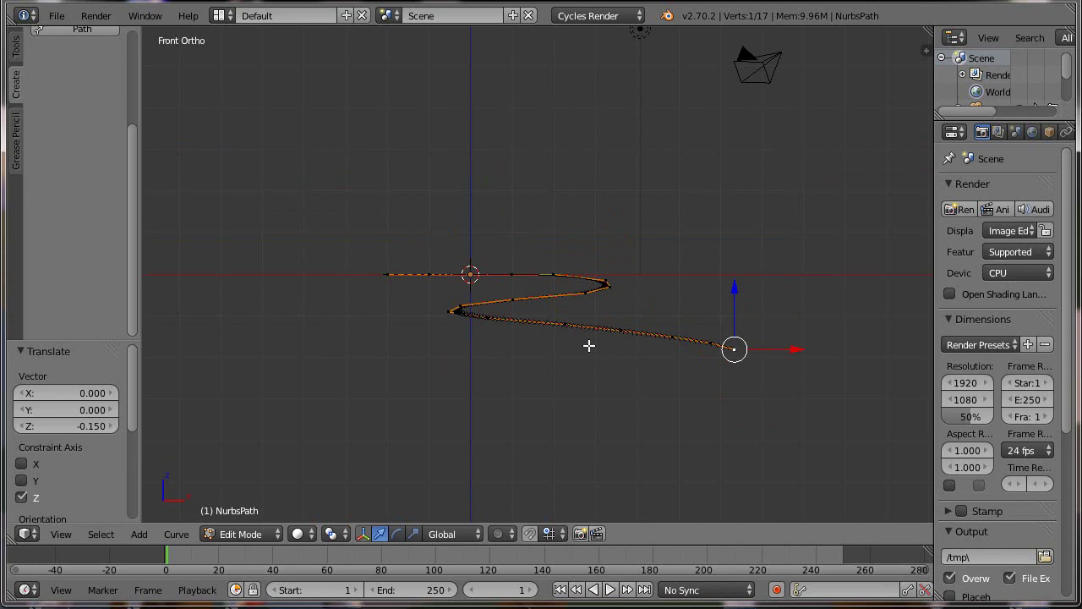
{"action": "key", "text": "KP_0"}
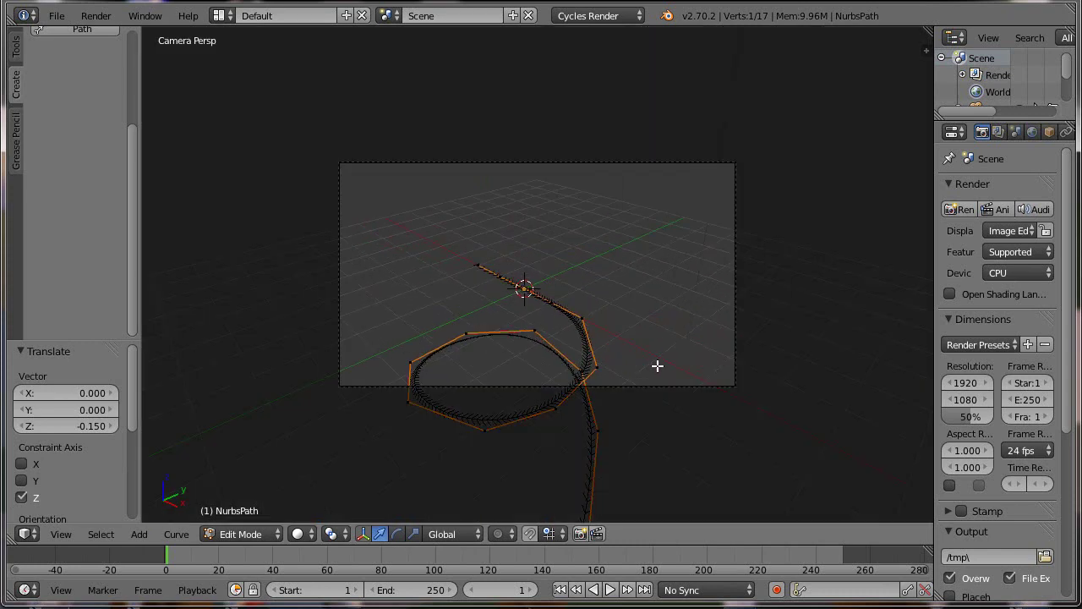
{"action": "key", "text": "Tab"}
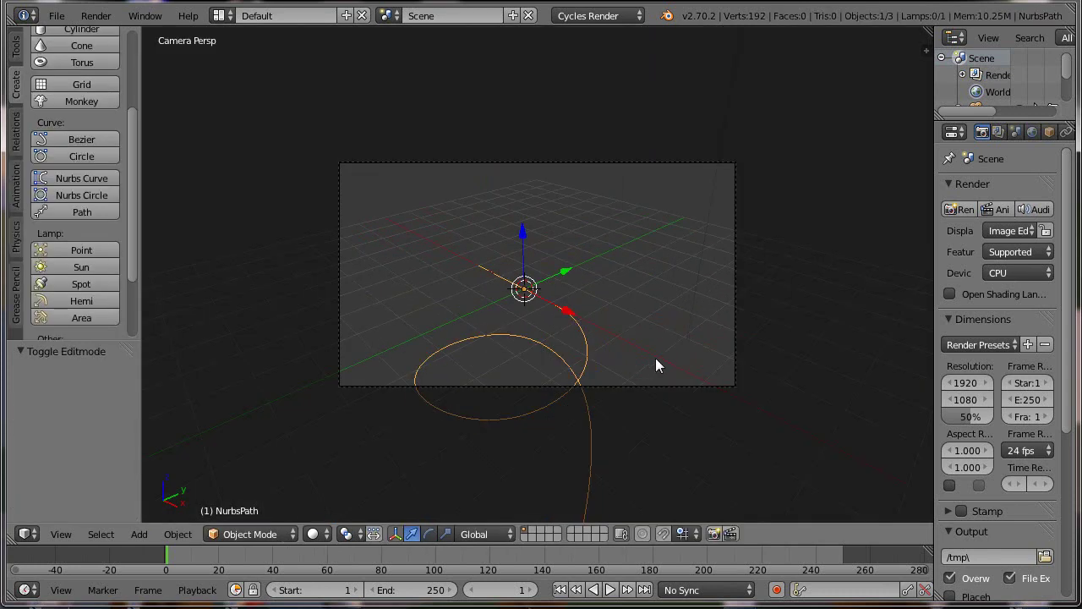
{"action": "scroll", "coordinate": [655, 357], "scroll_direction": "up", "scroll_amount": 1}
{"action": "scroll", "coordinate": [655, 357], "scroll_direction": "up", "scroll_amount": 1}
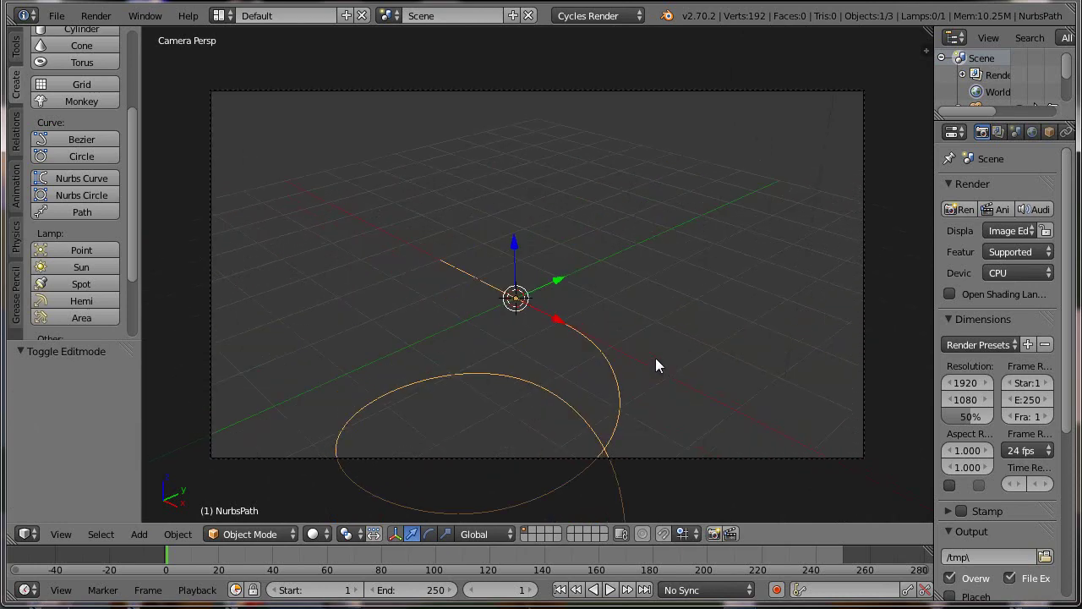
- Enable Lock Camera to View and orbit the camera to frame the curve's S-bend
{"action": "key", "text": "n"}
{"action": "scroll", "coordinate": [838, 416], "scroll_direction": "down", "scroll_amount": 4}
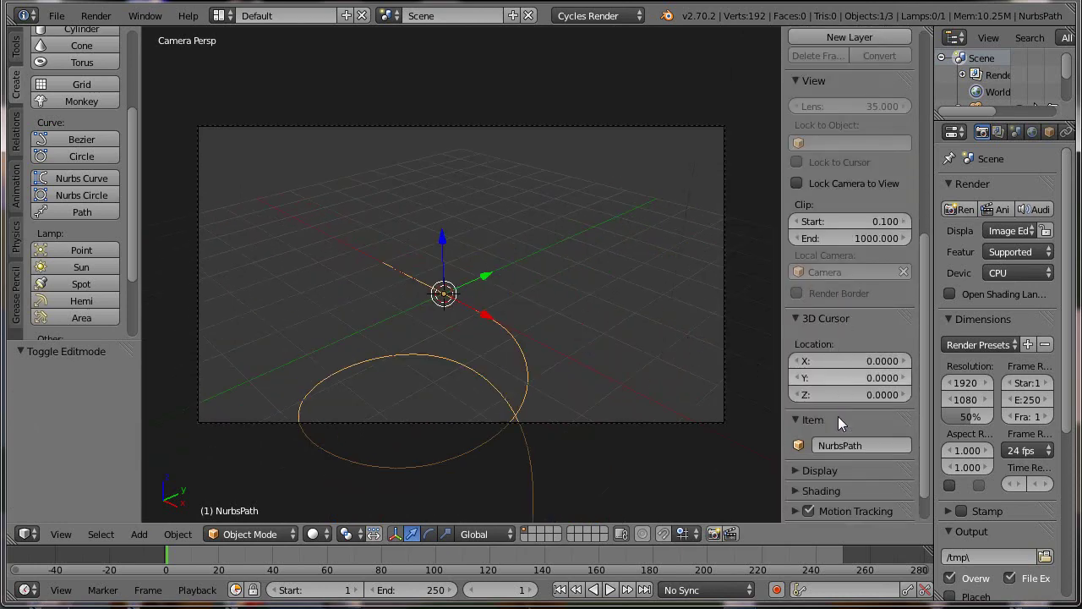
{"action": "scroll", "coordinate": [837, 415], "scroll_direction": "down", "scroll_amount": 1}
{"action": "scroll", "coordinate": [838, 412], "scroll_direction": "up", "scroll_amount": 3}
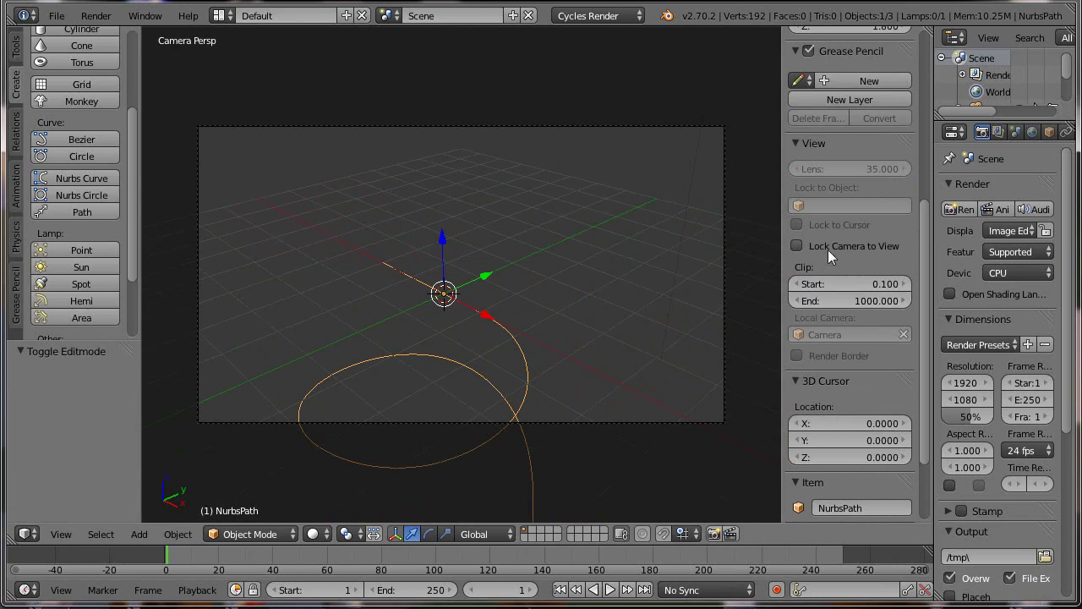
{"action": "left_click", "coordinate": [826, 247]}
{"action": "key", "text": "n"}
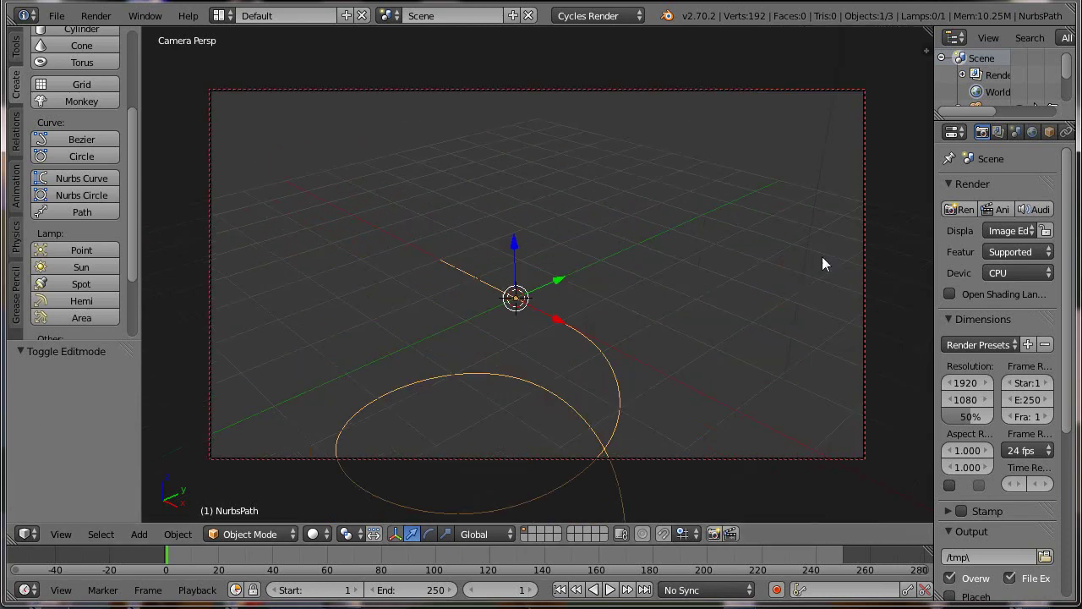
{"action": "middle_click_drag", "start_coordinate": [642, 405], "coordinate": [639, 369]}
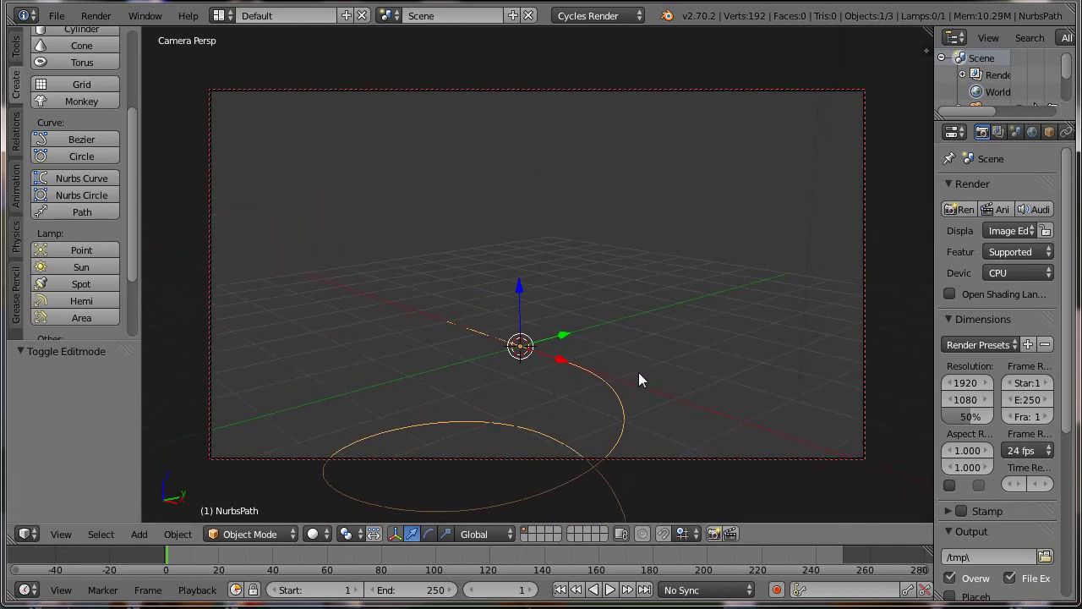
{"action": "mouse_move", "coordinate": [546, 417]}
{"action": "middle_mouse_down"}
{"action": "mouse_move", "coordinate": [552, 233]}
{"action": "mouse_move", "coordinate": [468, 325]}
{"action": "mouse_move", "coordinate": [454, 310]}
{"action": "mouse_move", "coordinate": [462, 304]}
{"action": "middle_mouse_up"}
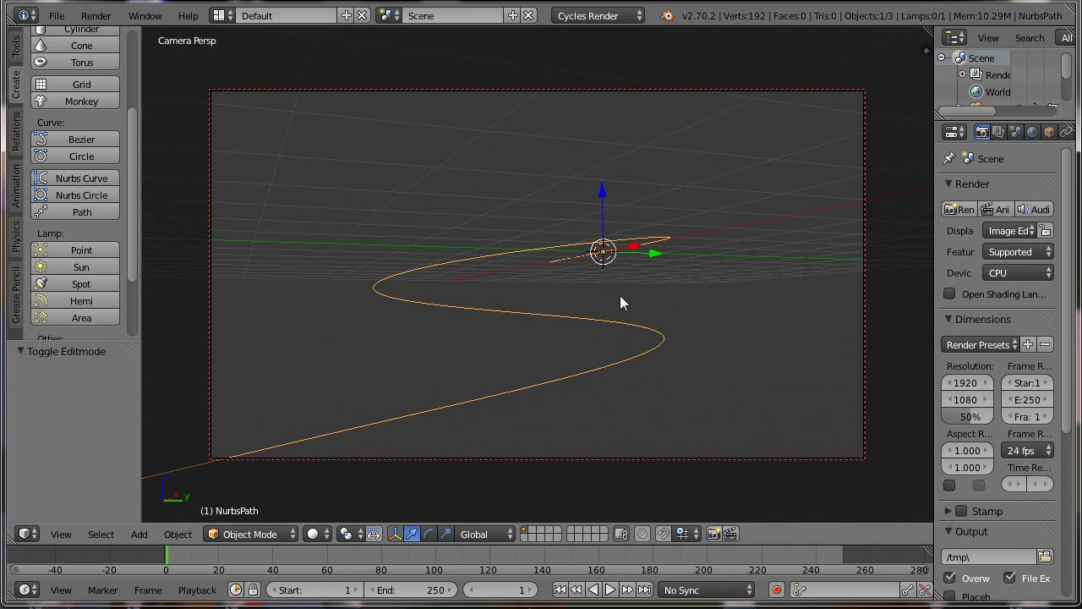
{"action": "mouse_move", "coordinate": [589, 290]}
{"action": "middle_mouse_down"}
{"action": "mouse_move", "coordinate": [679, 263]}
{"action": "mouse_move", "coordinate": [618, 324]}
{"action": "mouse_move", "coordinate": [606, 317]}
{"action": "mouse_move", "coordinate": [647, 318]}
{"action": "middle_mouse_up"}
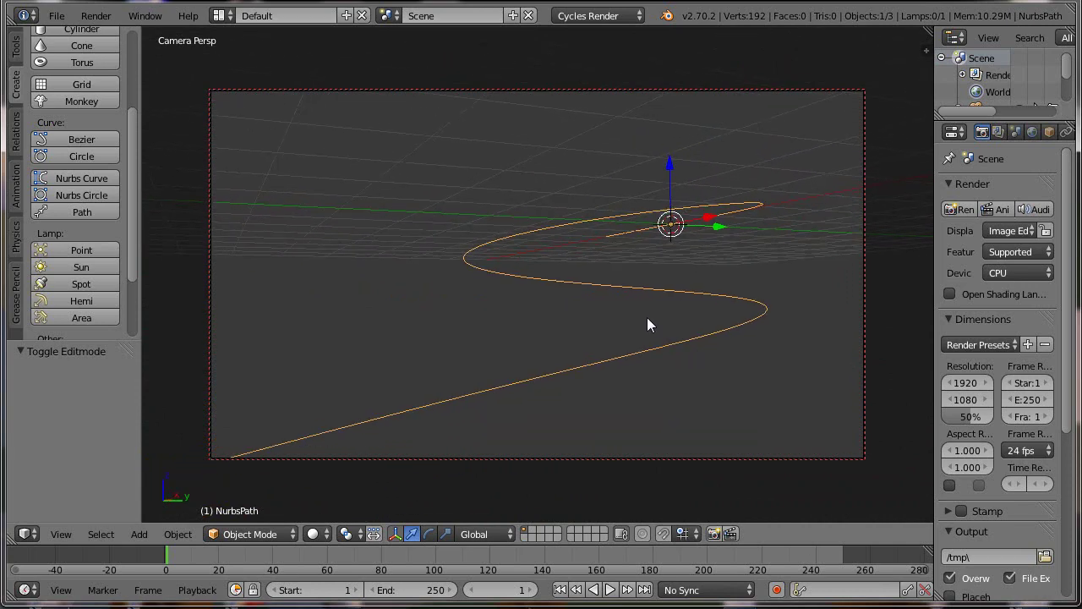
- In Edit Mode from top view, raise straight-section points 0.15 and 0.3 in Z
{"action": "key", "text": "Tab"}
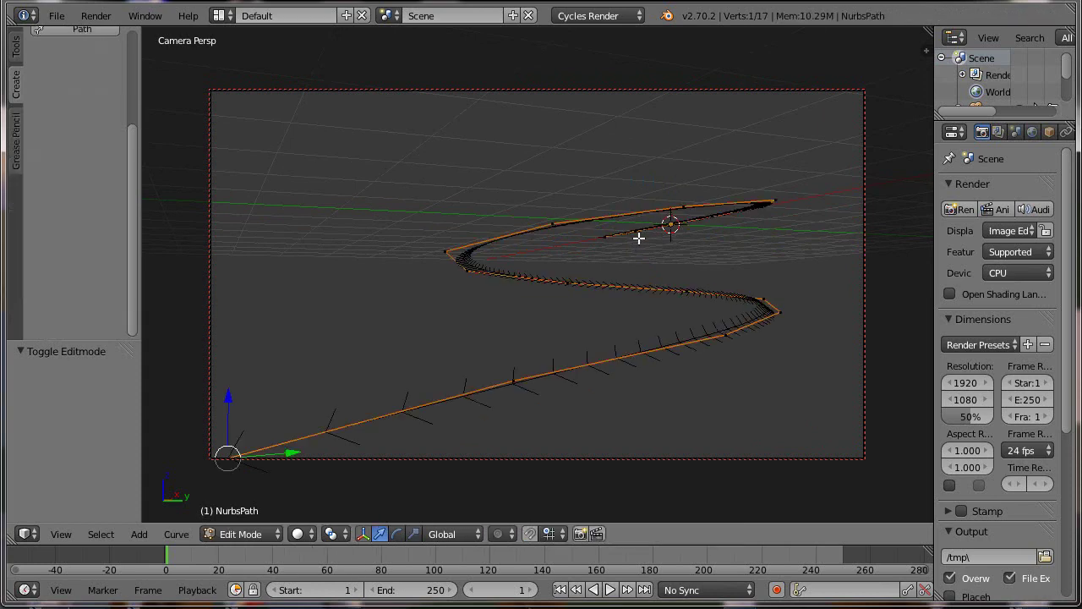
{"action": "right_click", "coordinate": [607, 242]}
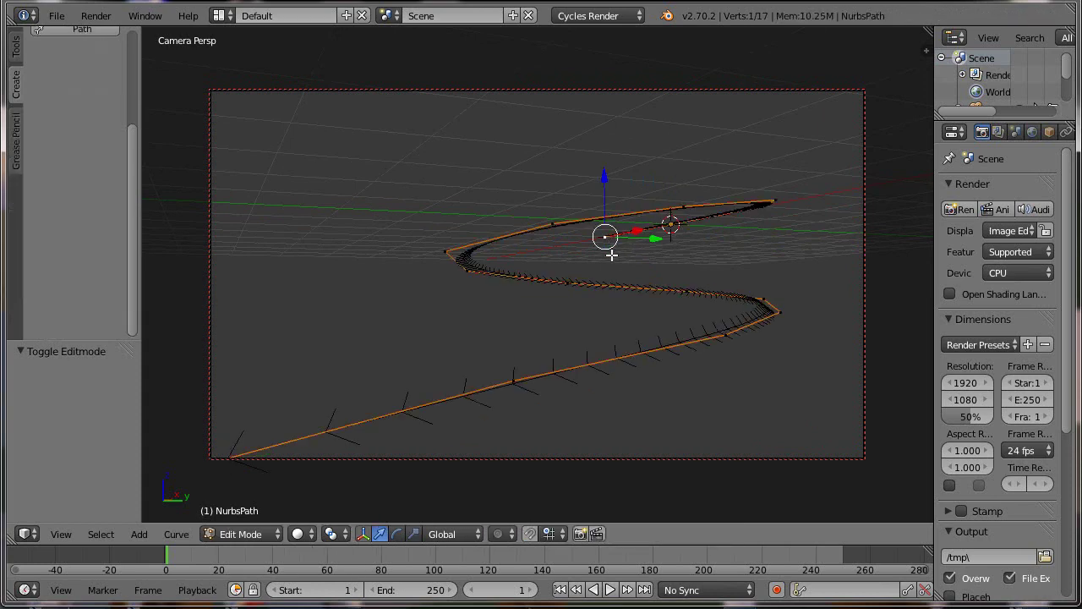
{"action": "key", "text": "KP_7"}
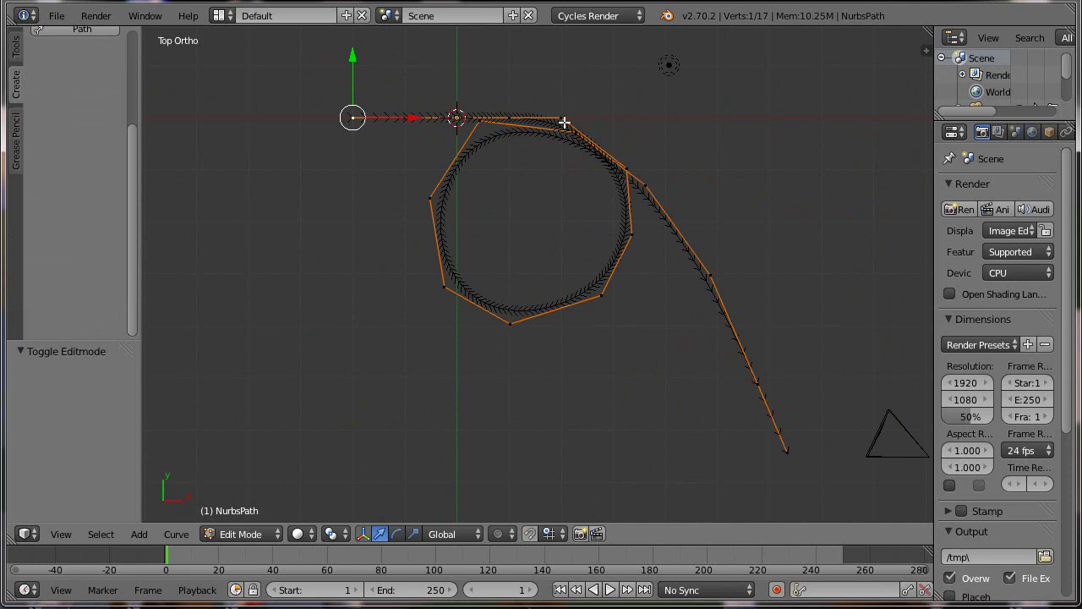
{"action": "right_click", "coordinate": [510, 119]}
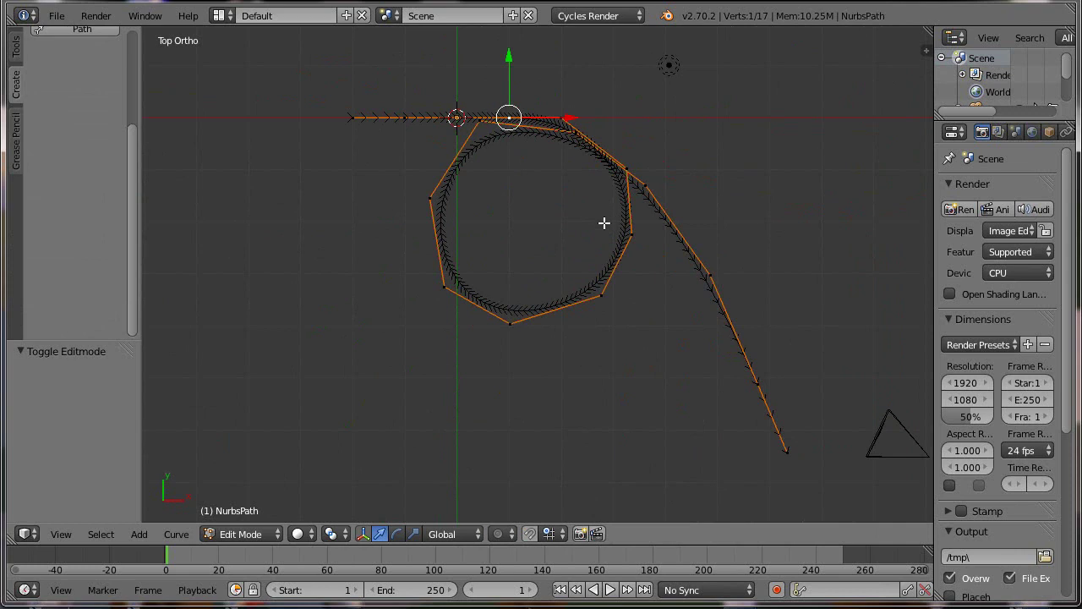
{"action": "type", "text": "gz"}
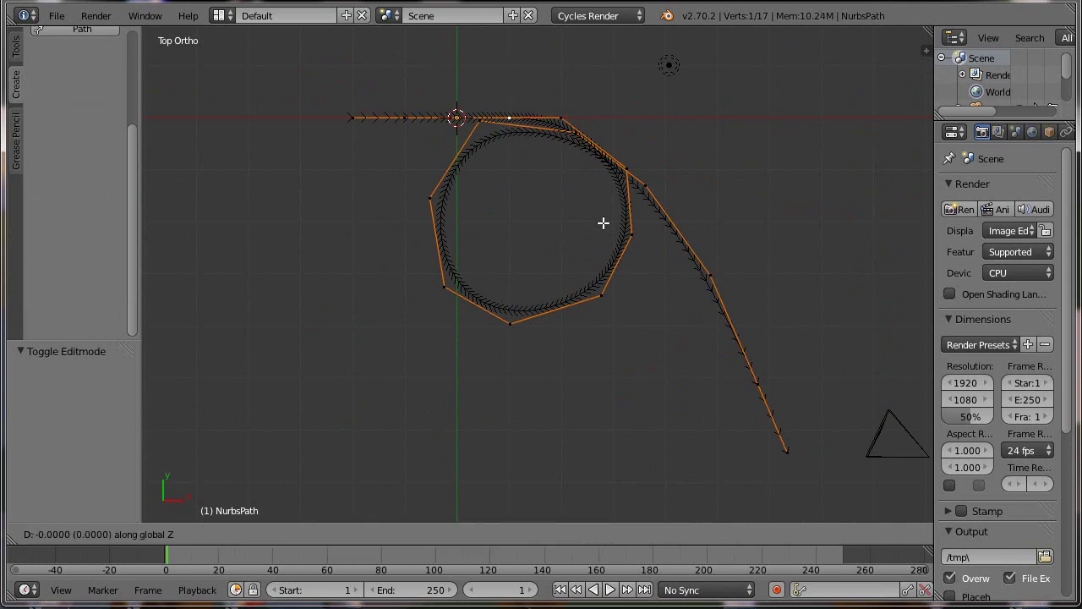
{"action": "type", "text": ".15"}
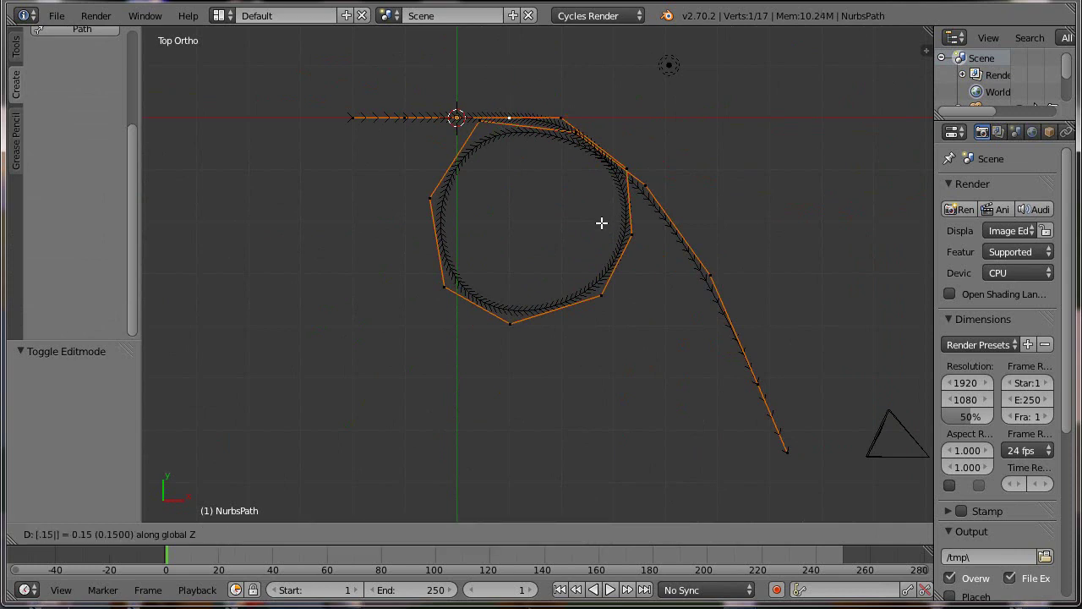
{"action": "key", "text": "Return"}
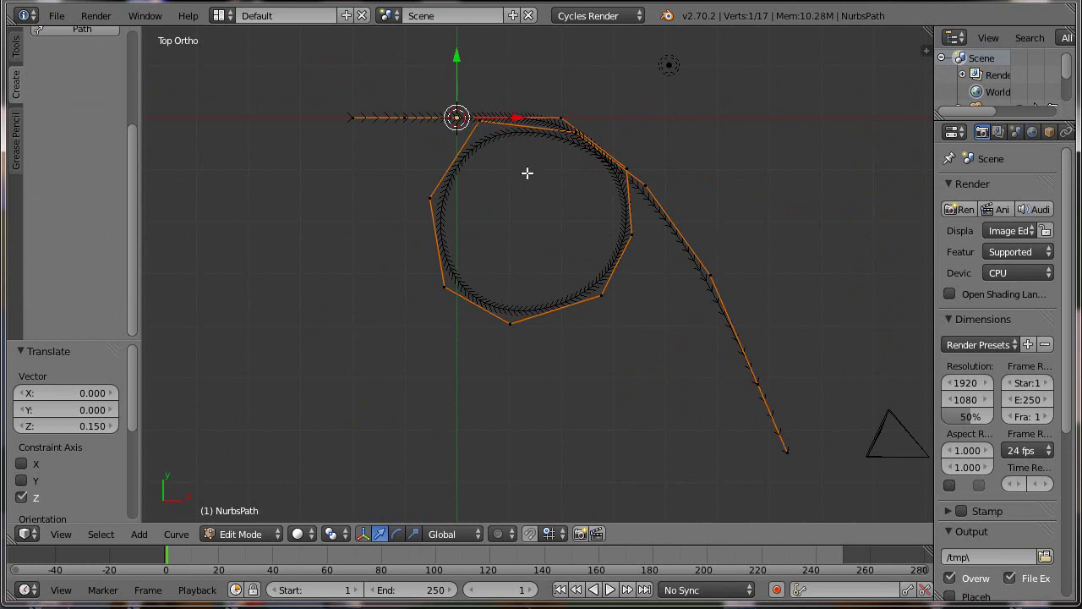
{"action": "key", "text": "g"}
{"action": "type", "text": "z"}
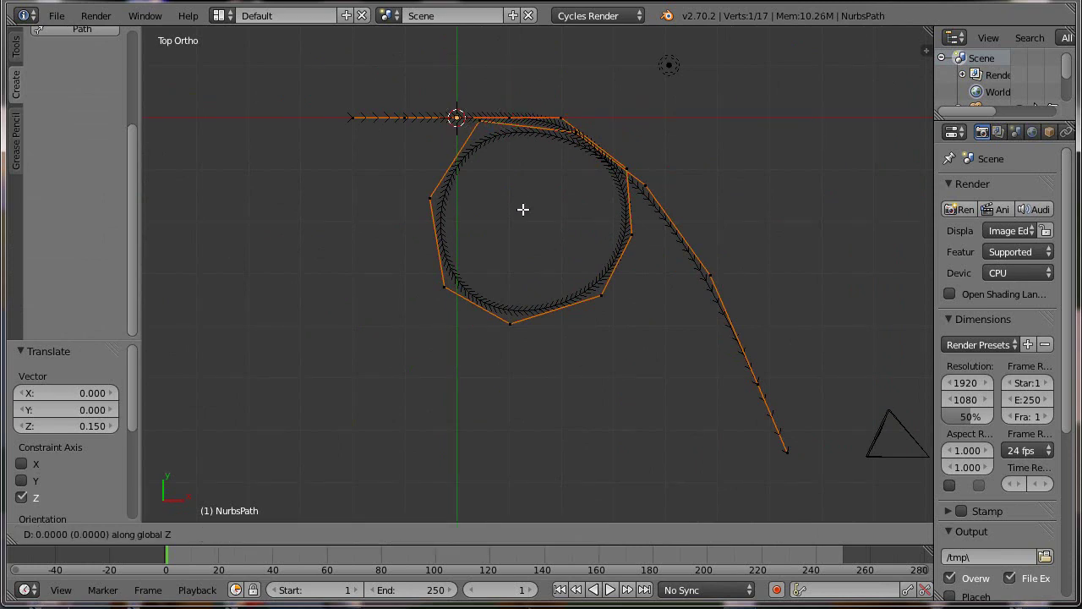
{"action": "type", "text": ".3"}
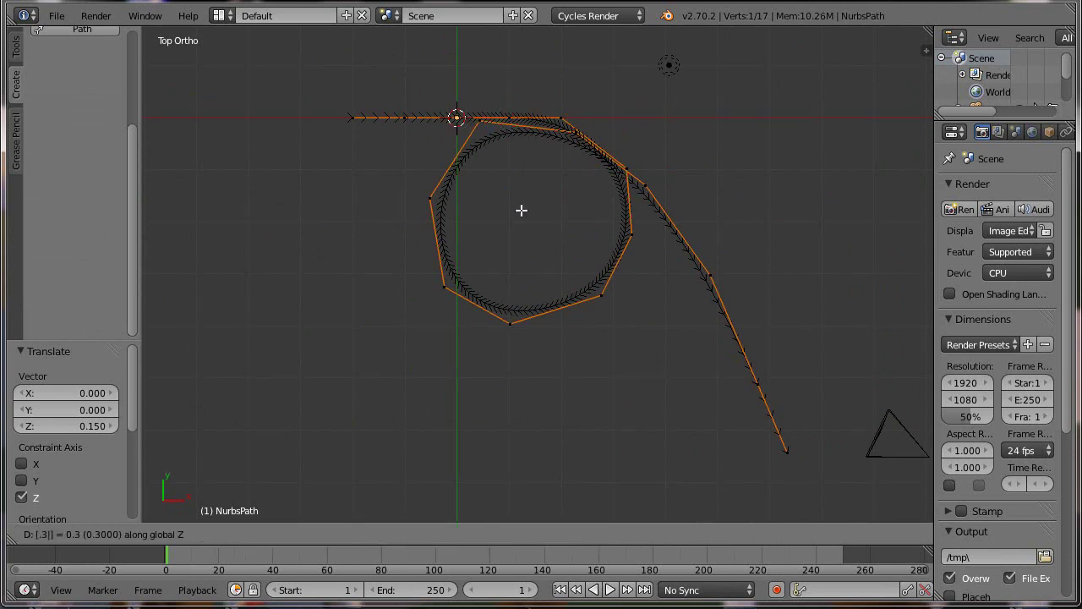
{"action": "key", "text": "Return"}
- Raise the next points toward the start 0.45 and 0.6 in Z, then return to camera view
{"action": "right_click", "coordinate": [405, 118]}
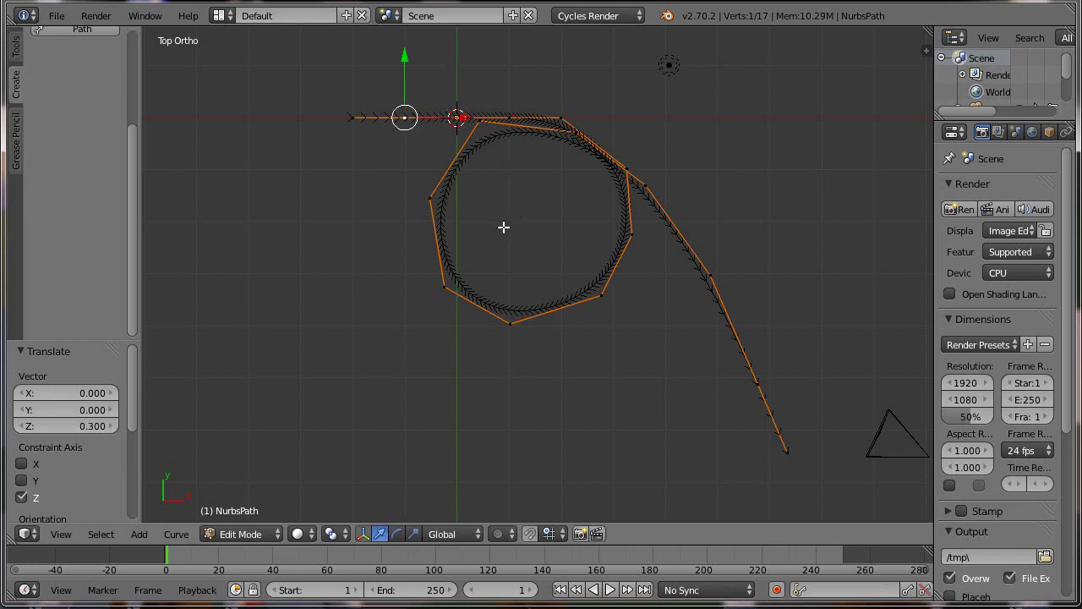
{"action": "type", "text": "gz"}
{"action": "type", "text": "."}
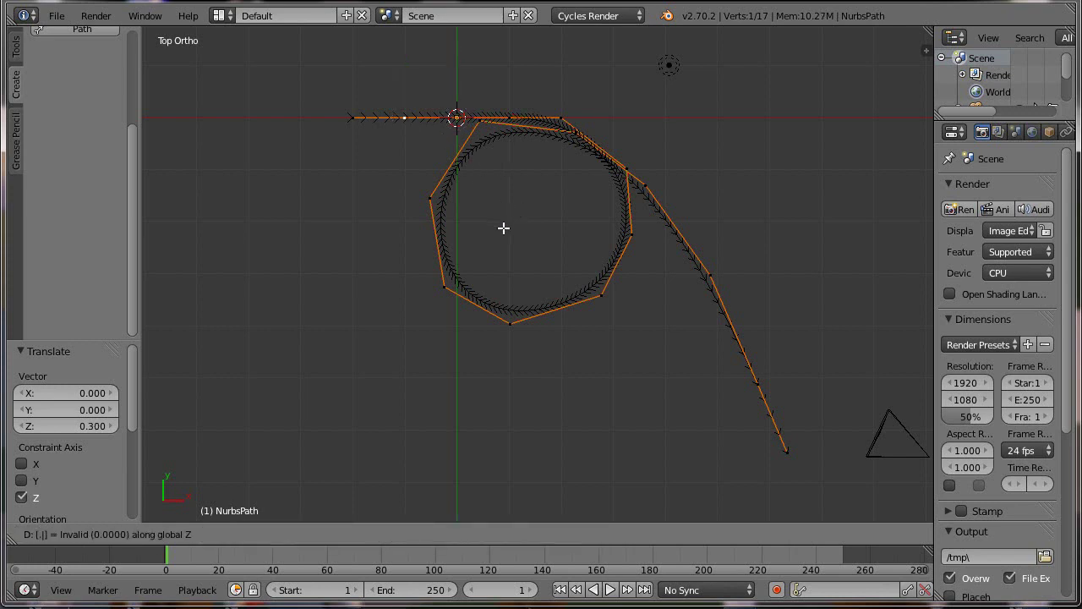
{"action": "type", "text": "45"}
{"action": "key", "text": "Return"}
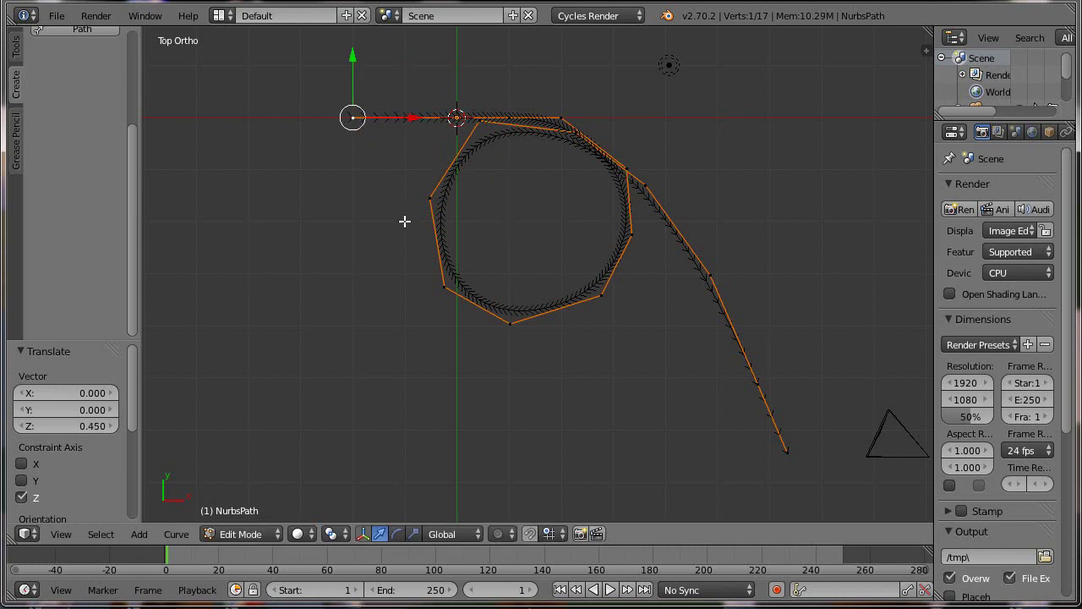
{"action": "type", "text": "gz."}
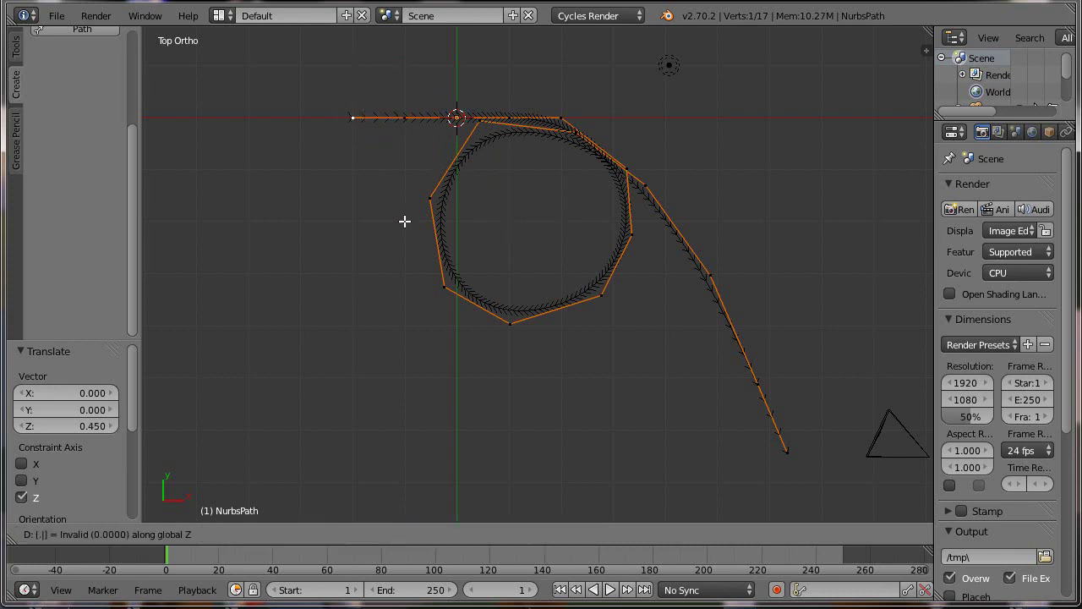
{"action": "type", "text": "6"}
{"action": "key", "text": "Return"}
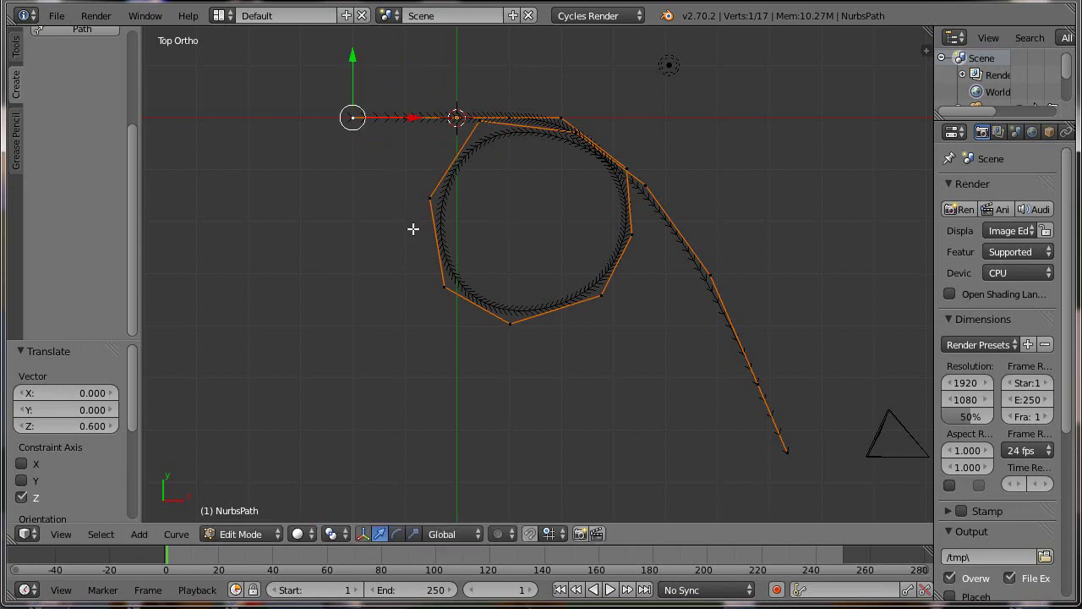
{"action": "key", "text": "KP_0"}
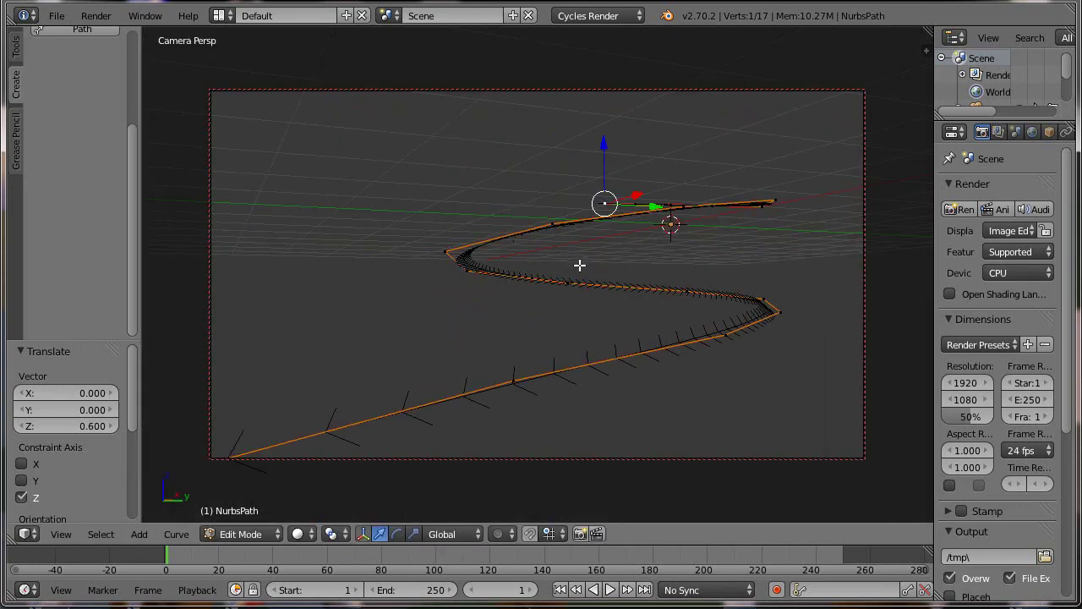
- Return to Object Mode and tilt the locked camera slightly to frame the raised path
{"action": "key", "text": "Tab"}
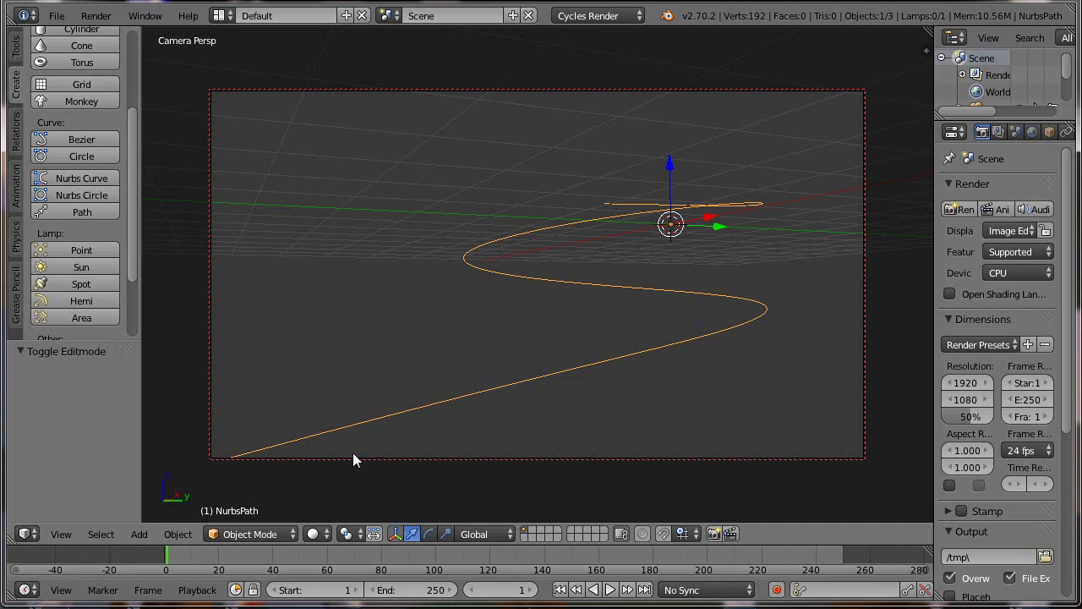
{"action": "middle_click_drag", "start_coordinate": [353, 453], "coordinate": [356, 438]}
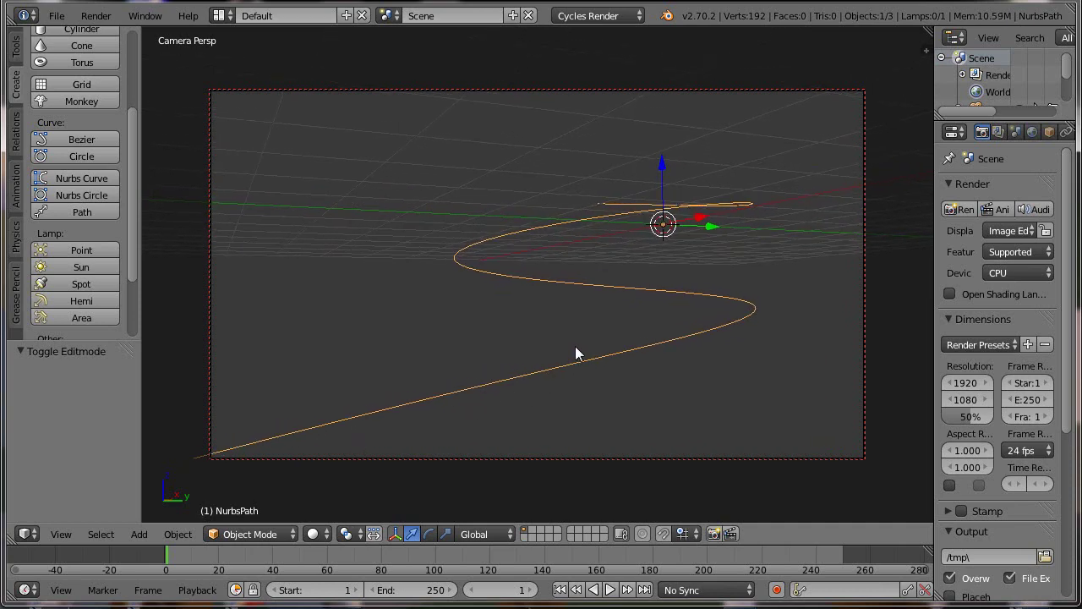
{"action": "mouse_move", "coordinate": [566, 319]}
{"action": "middle_mouse_down"}
{"action": "mouse_move", "coordinate": [568, 303]}
{"action": "mouse_move", "coordinate": [573, 336]}
{"action": "mouse_move", "coordinate": [563, 332]}
{"action": "middle_mouse_up"}
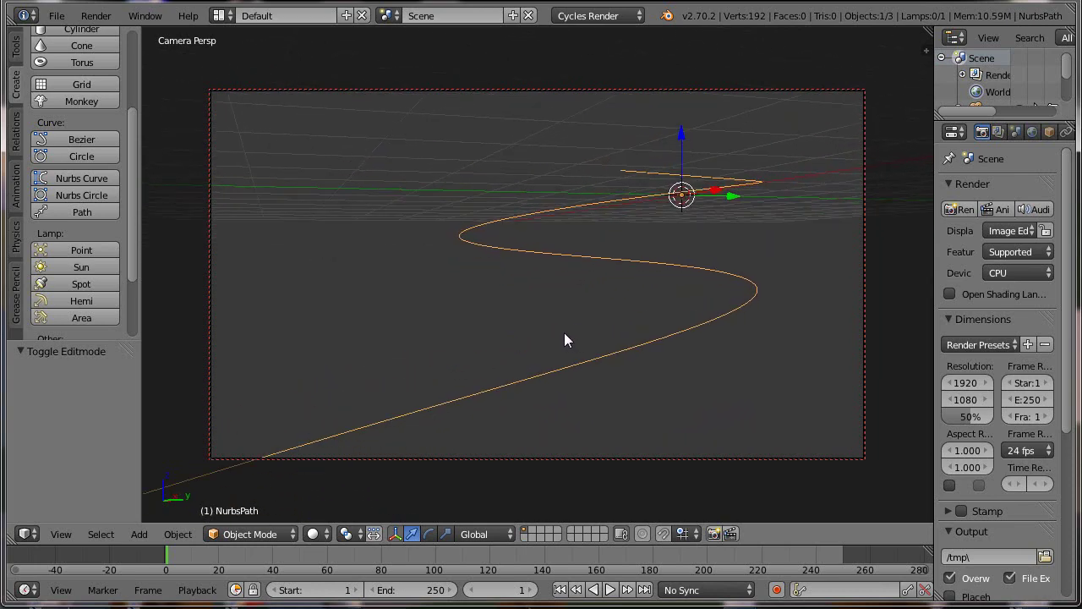
- Snap the 3D cursor to the path's starting control point via Shift+S Cursor to Selected
{"action": "key", "text": "Tab"}
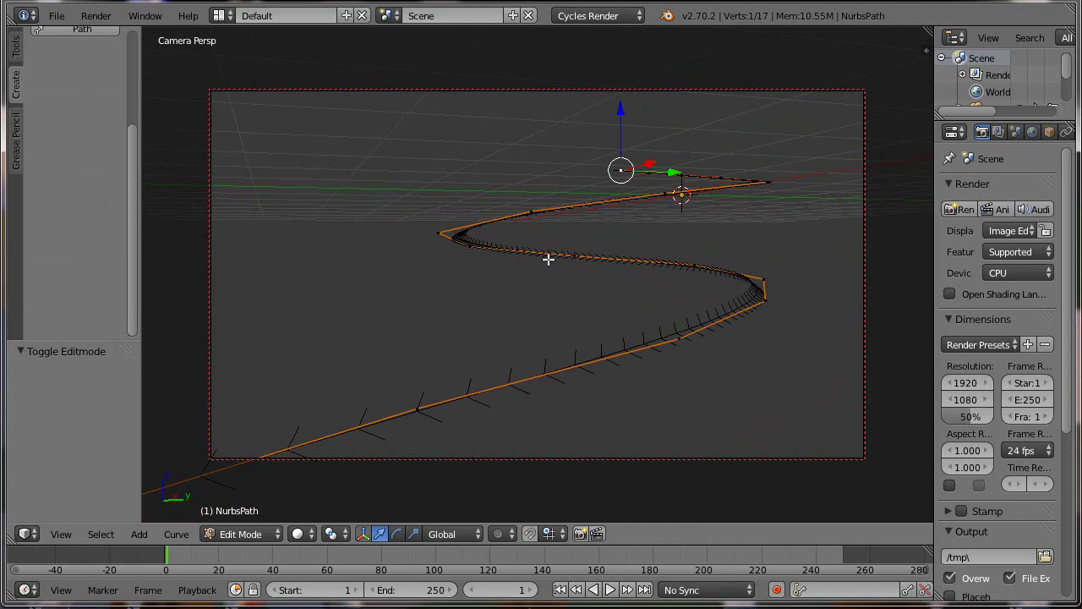
{"action": "key", "text": "shift+s"}
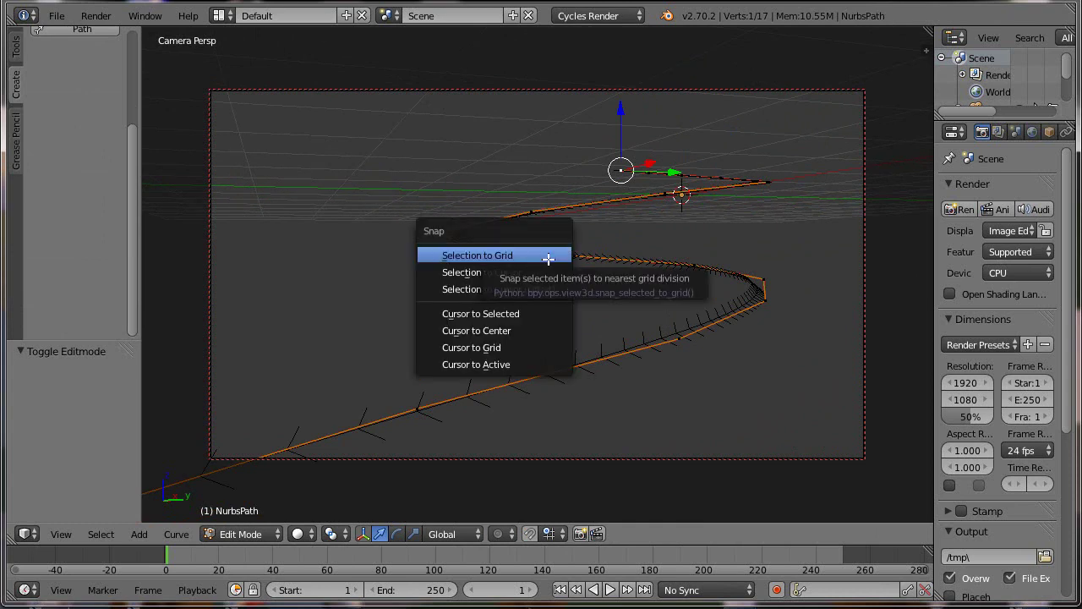
{"action": "left_click", "coordinate": [527, 314]}
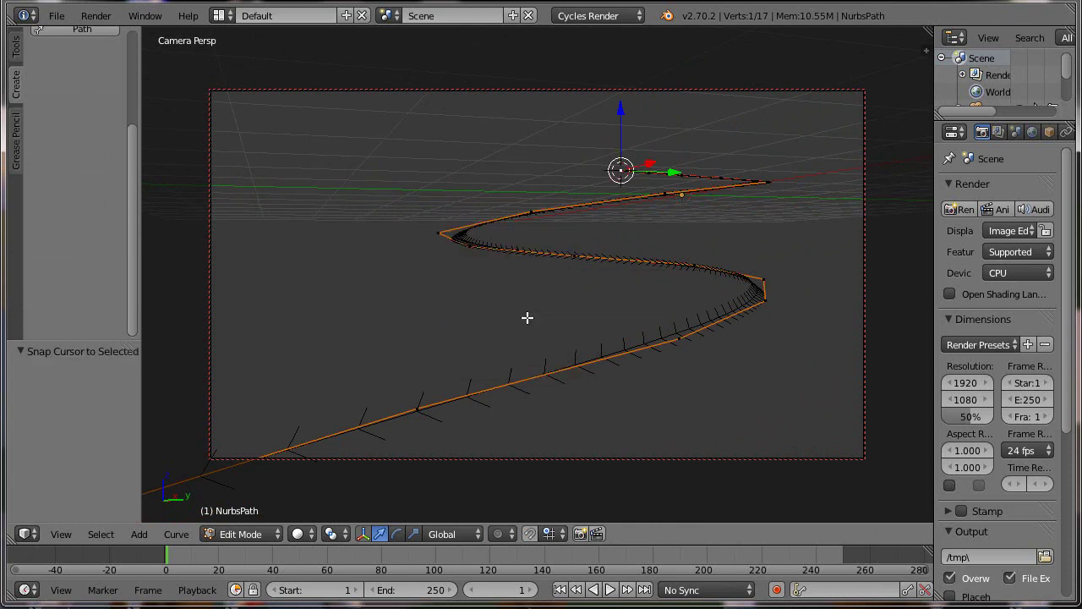
{"action": "key", "text": "Tab"}
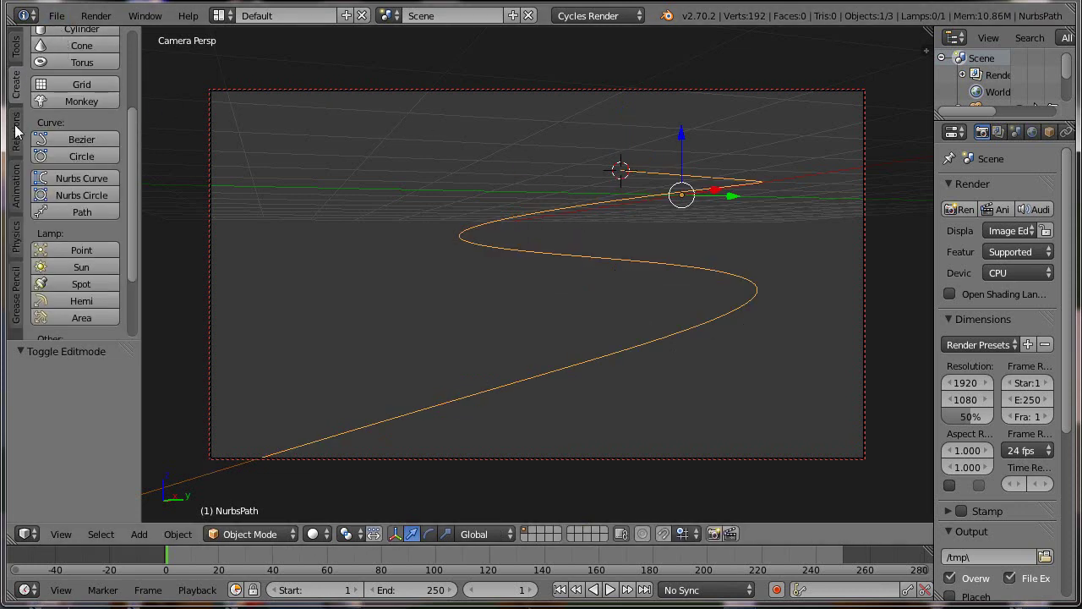
- Add a UV sphere at the cursor and scale its mesh to 0.1 in Edit Mode
{"action": "scroll", "coordinate": [24, 102], "scroll_direction": "up", "scroll_amount": 5}
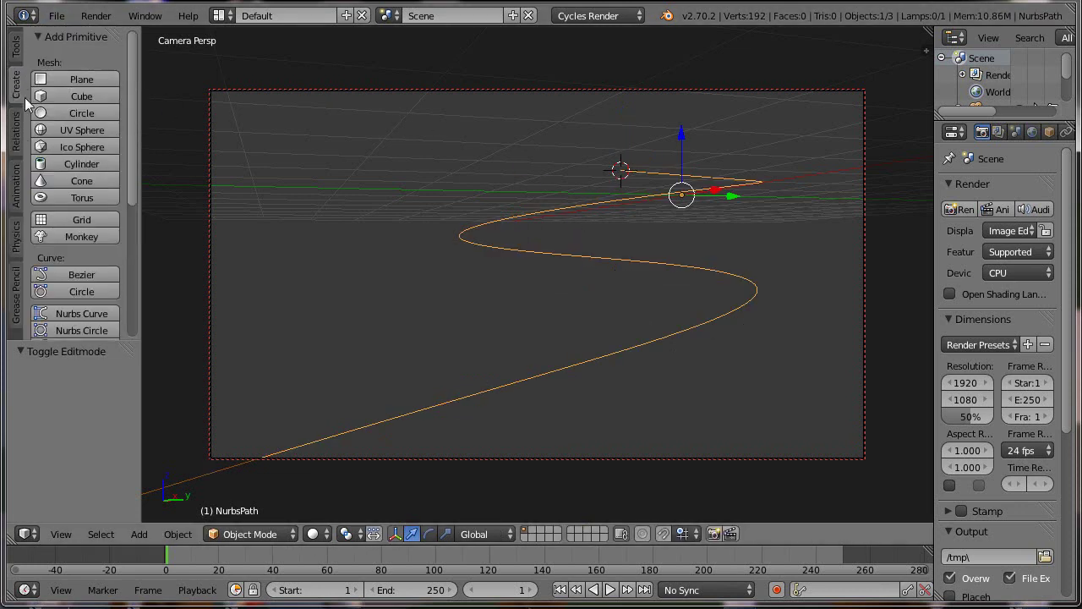
{"action": "left_click", "coordinate": [70, 125]}
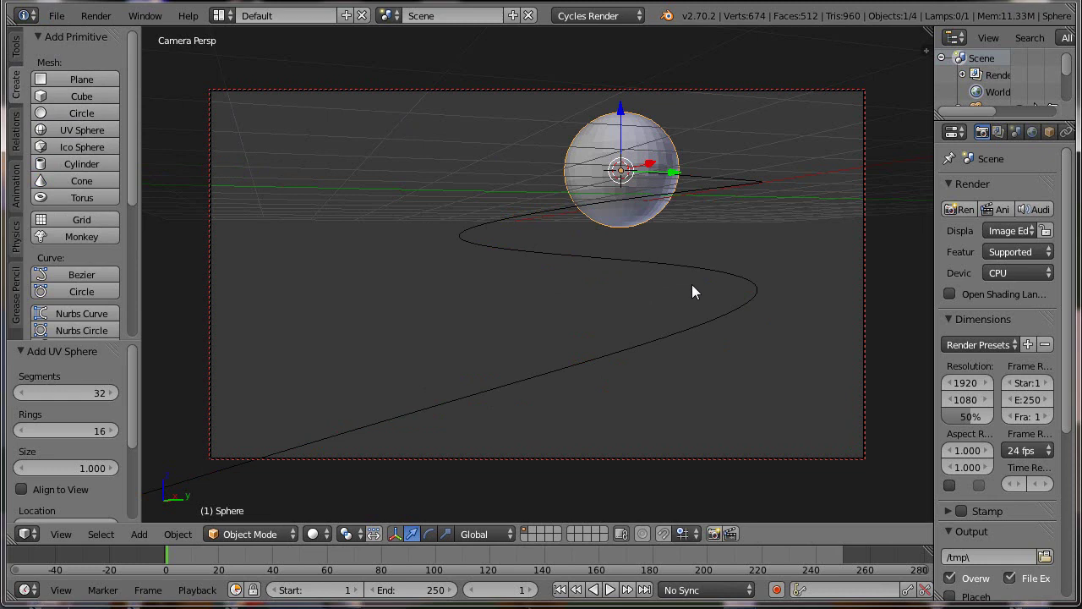
{"action": "key", "text": "Tab"}
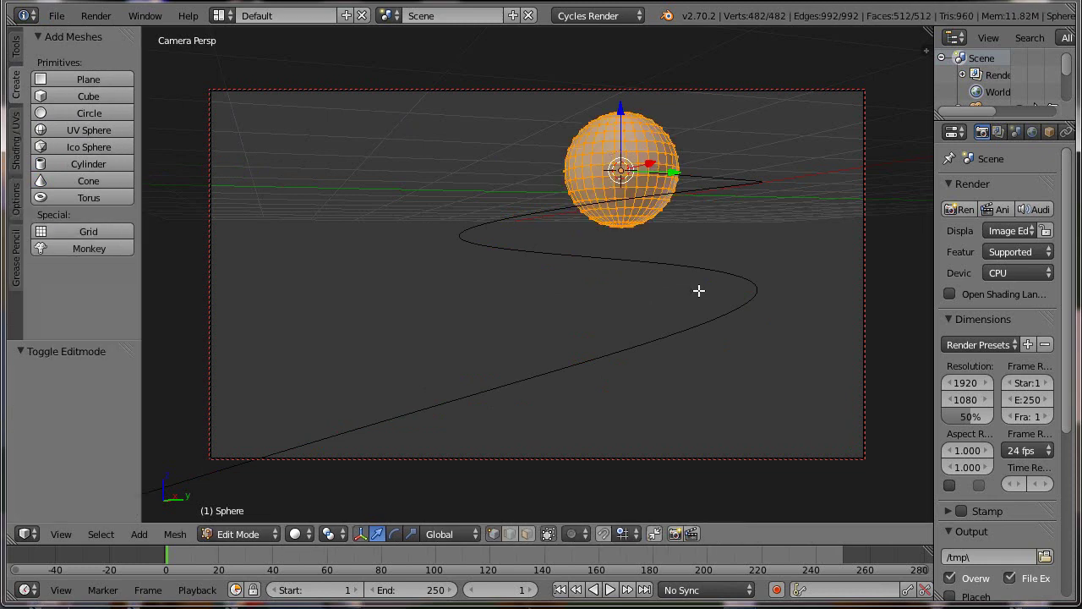
{"action": "type", "text": "s"}
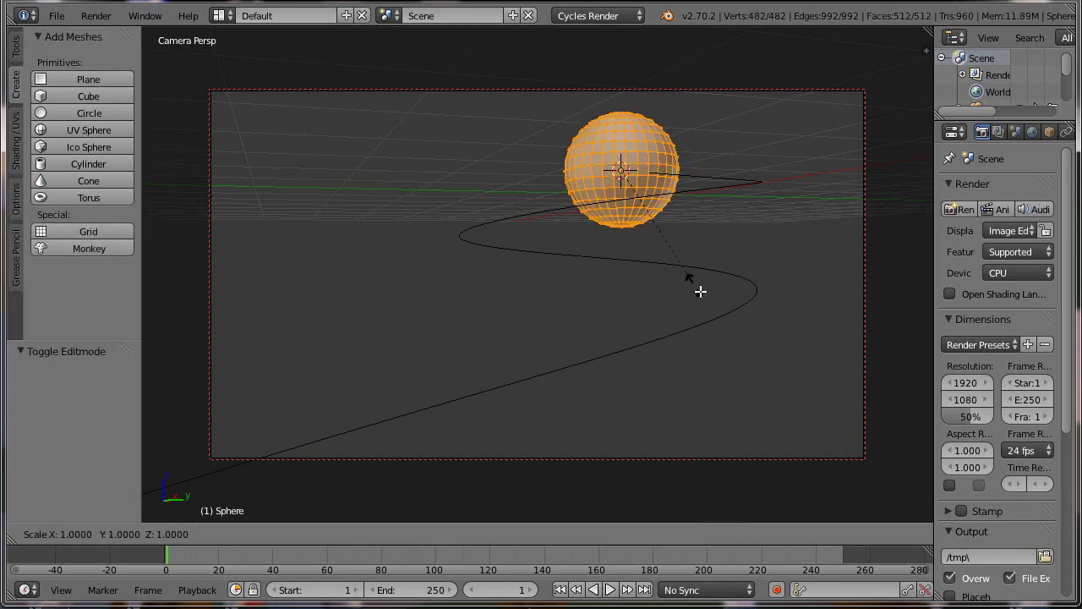
{"action": "type", "text": ".1"}
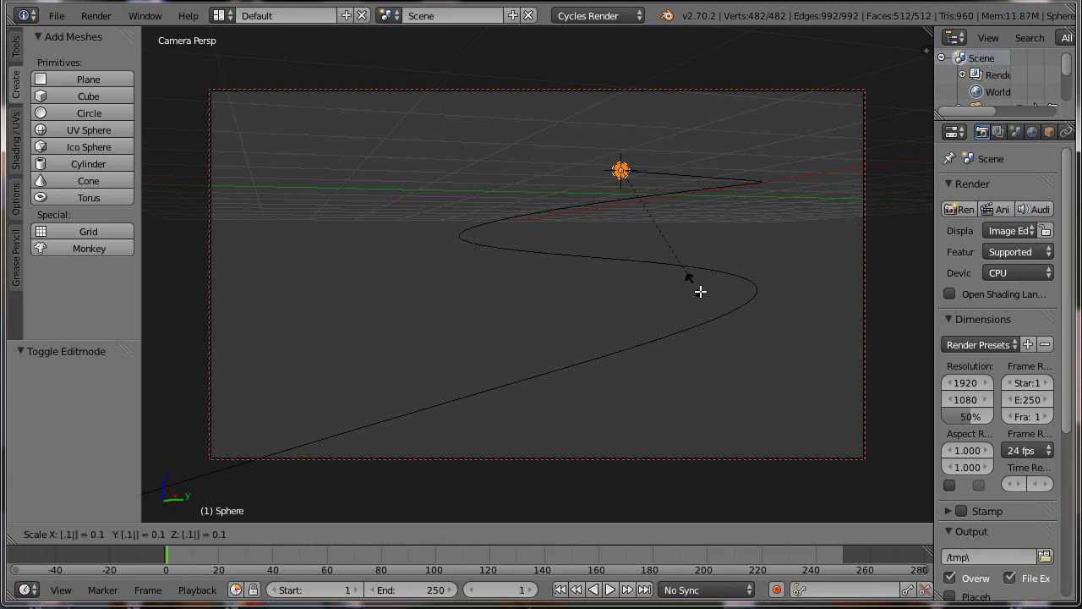
{"action": "key", "text": "Return"}
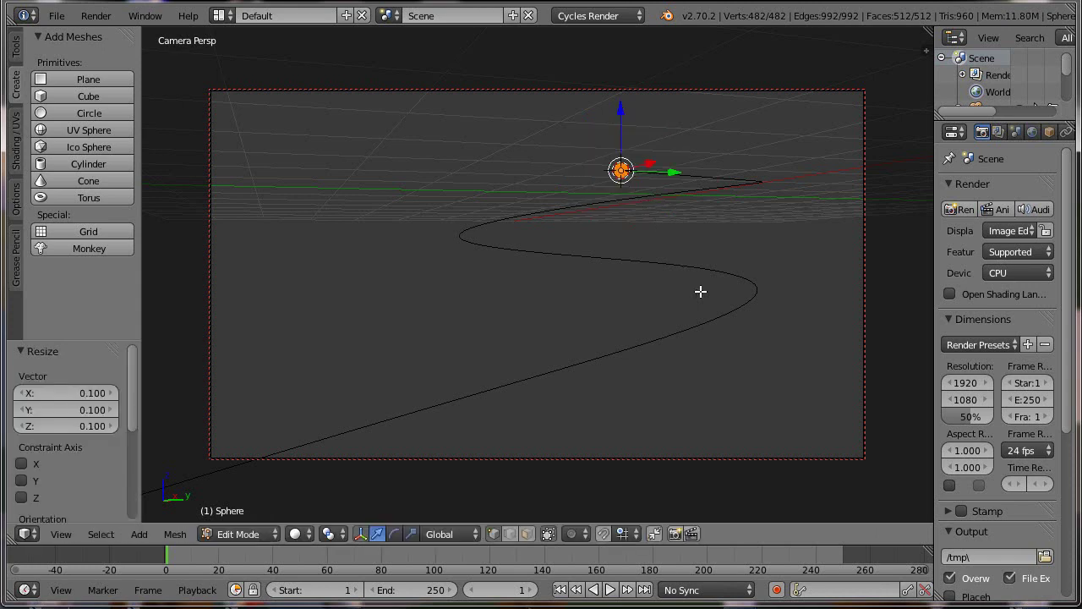
{"action": "key", "text": "Tab"}
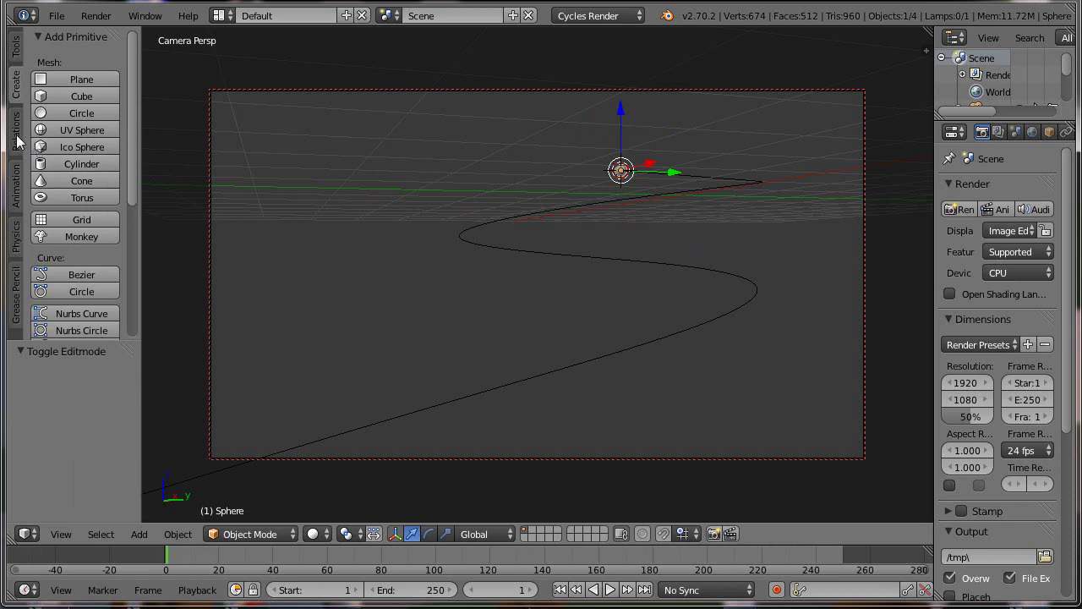
- Smooth-shade the sphere and parent it to the NurbsPath with Follow Path
{"action": "left_click", "coordinate": [17, 53]}
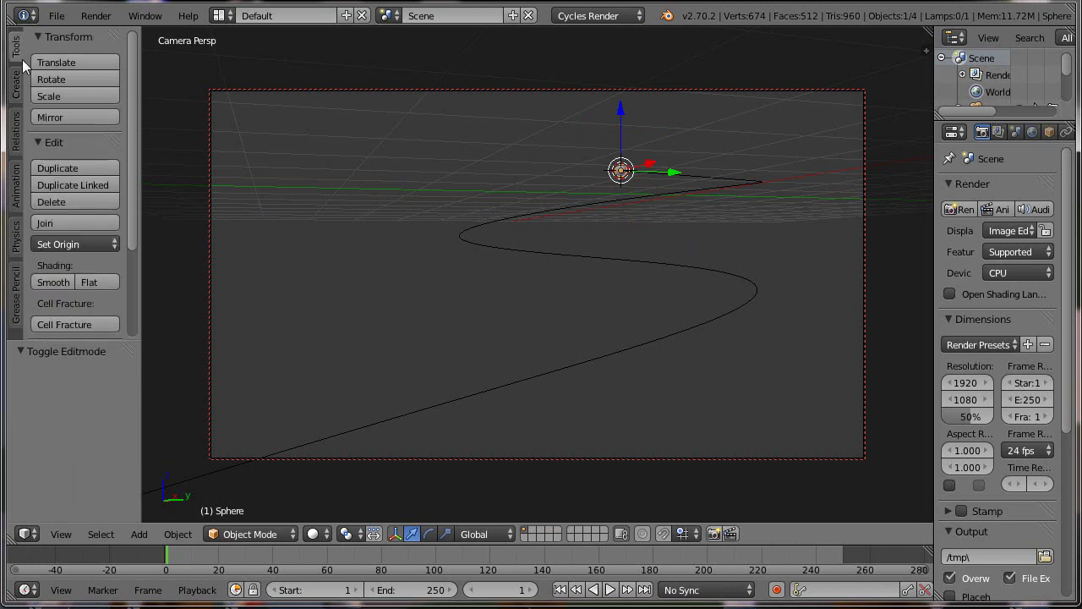
{"action": "left_click", "coordinate": [54, 280]}
{"action": "key", "text": "KP_1"}
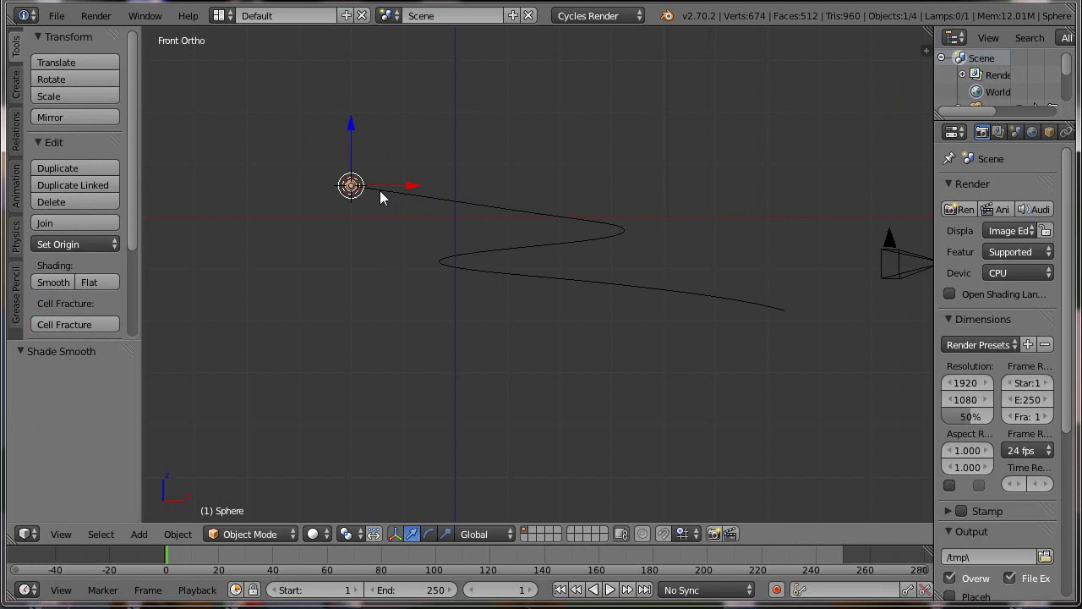
{"action": "right_click", "coordinate": [434, 199], "text": "shift"}
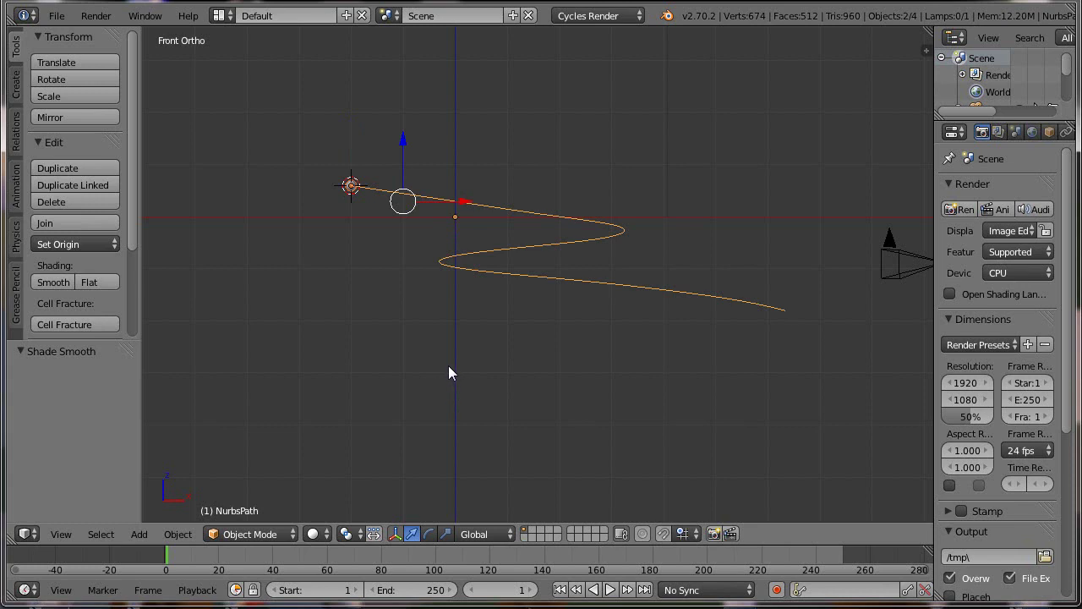
{"action": "key", "text": "ctrl+p"}
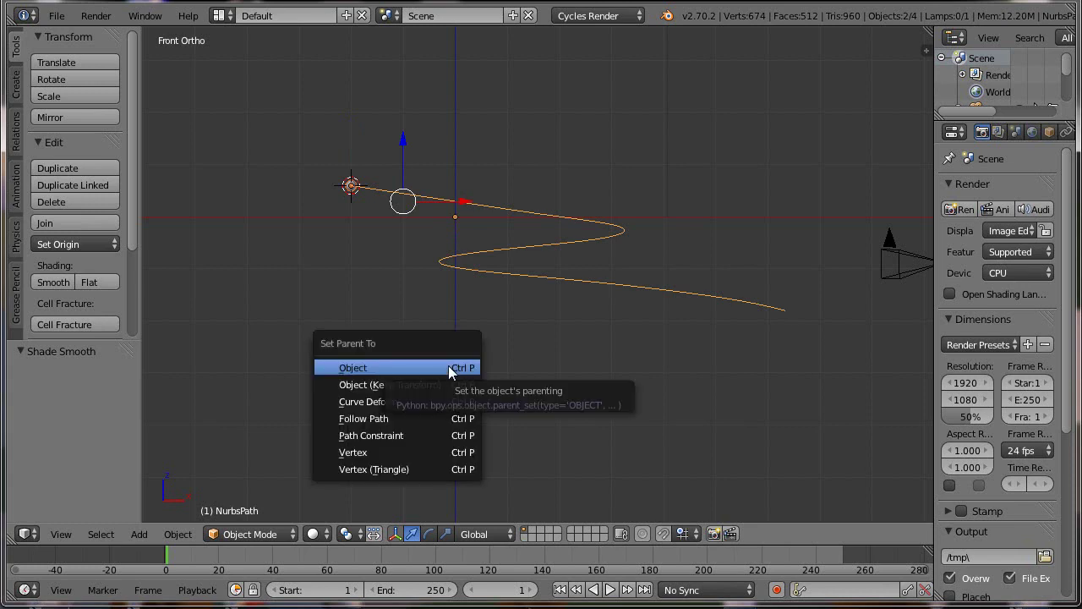
{"action": "left_click", "coordinate": [384, 420]}
{"action": "right_click", "coordinate": [474, 268]}
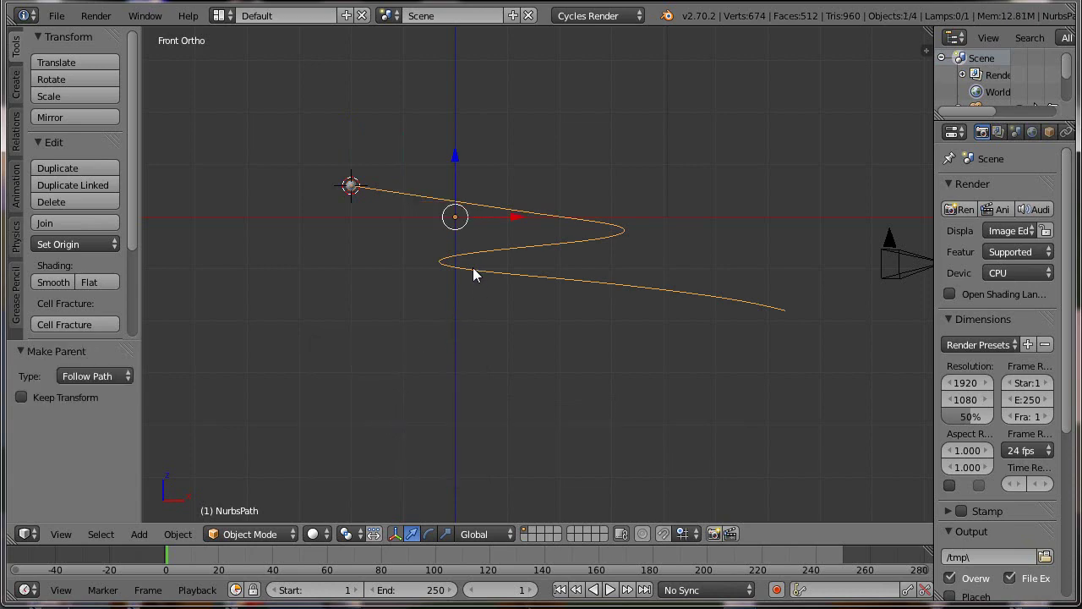
{"action": "key", "text": "KP_0"}
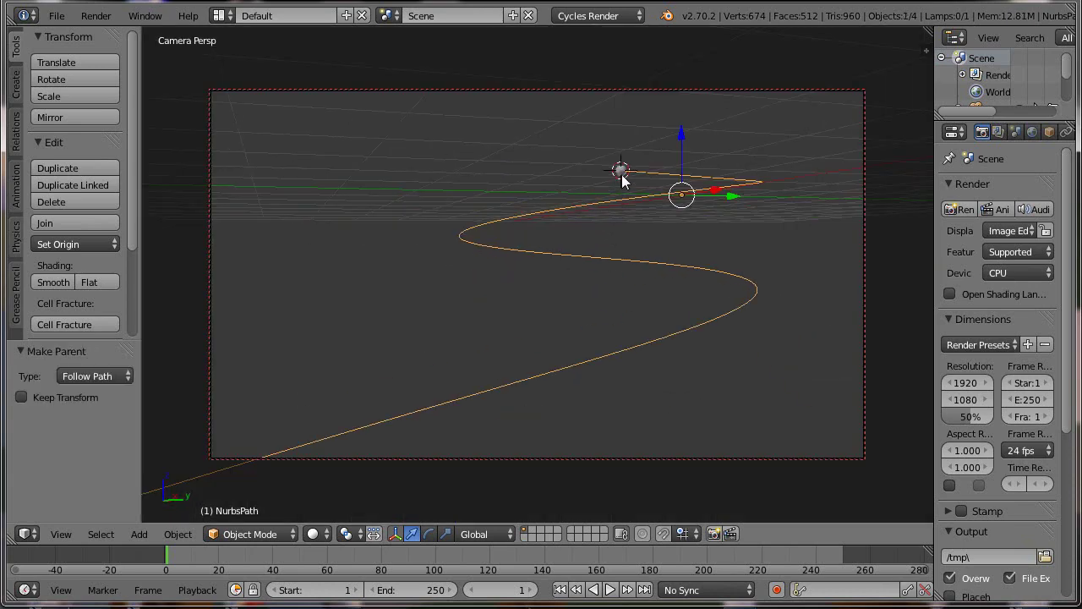
{"action": "right_click", "coordinate": [622, 172]}
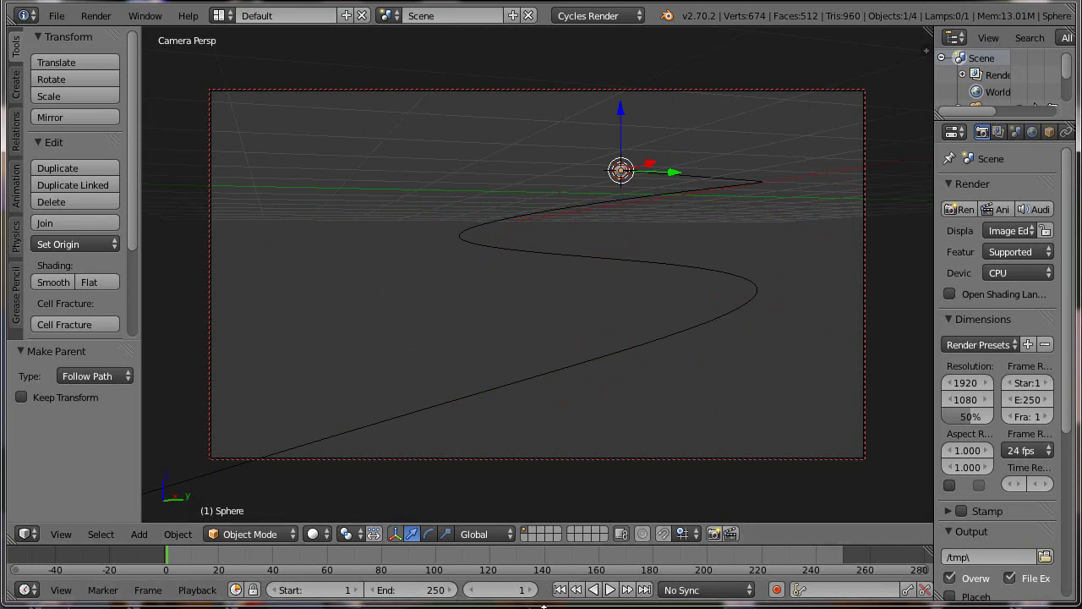
- Preview the sphere's current motion along the path and widen the properties area
{"action": "left_click", "coordinate": [610, 589]}
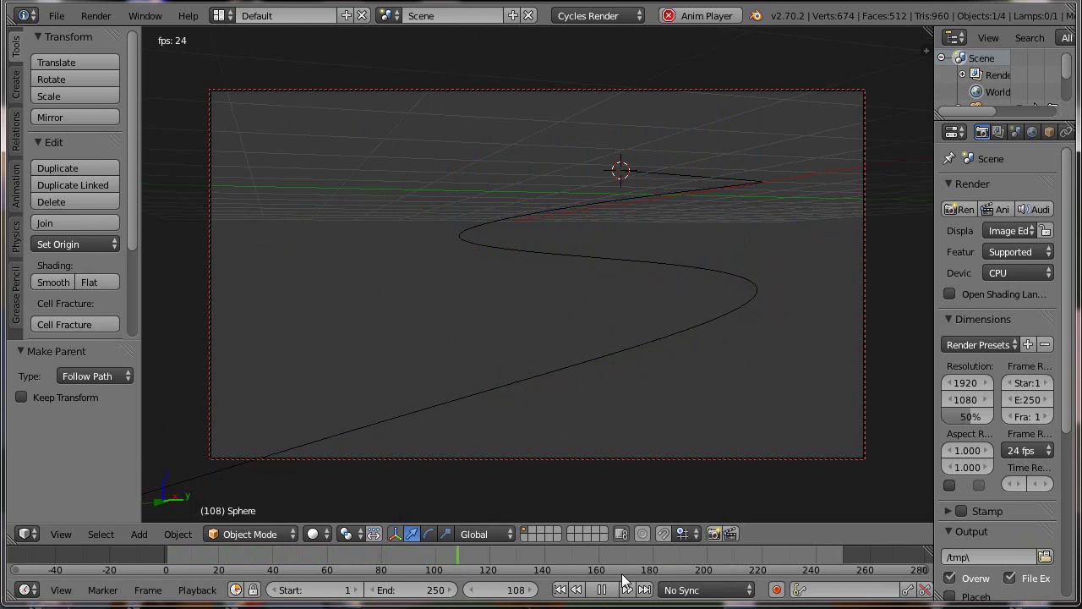
{"action": "left_click", "coordinate": [602, 589]}
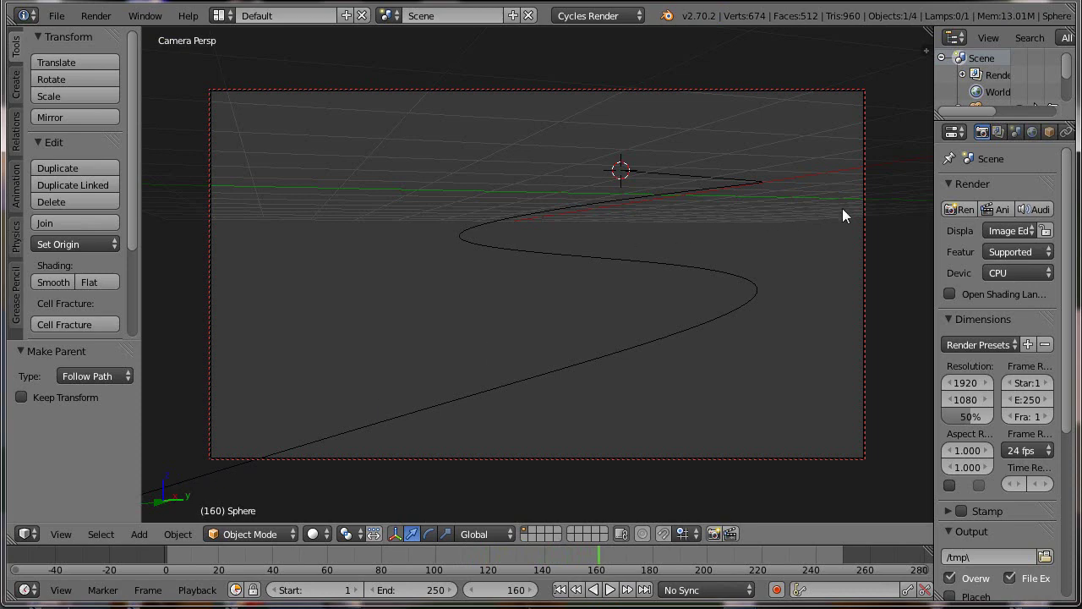
{"action": "left_click_drag", "start_coordinate": [935, 224], "coordinate": [843, 221]}
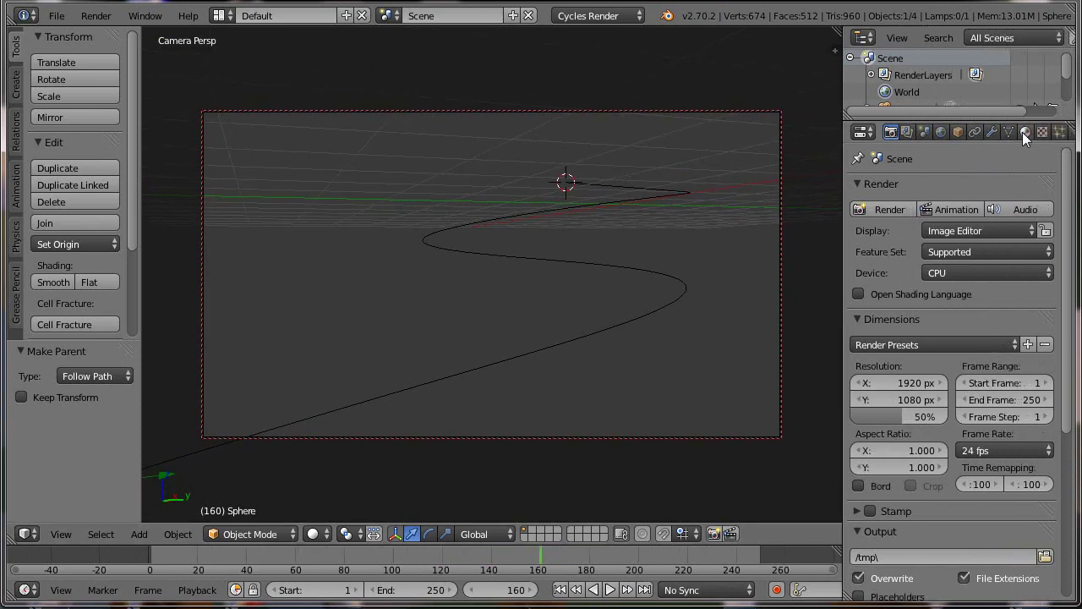
{"action": "scroll", "coordinate": [1022, 131], "scroll_direction": "down", "scroll_amount": 1}
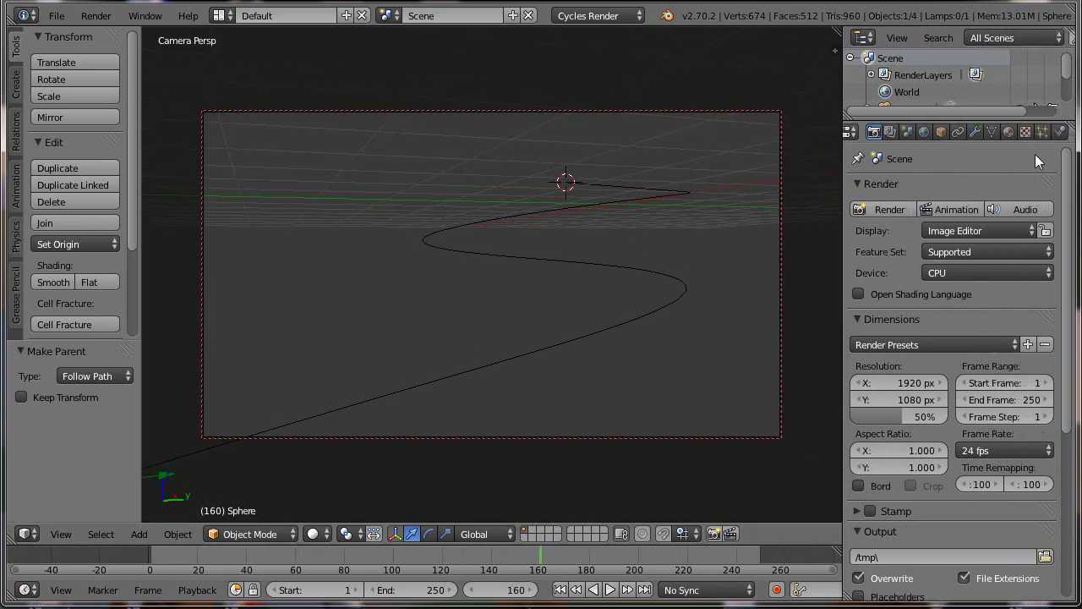
- Set the NurbsPath's Path Animation Frames to 120
{"action": "right_click", "coordinate": [604, 261]}
{"action": "left_click", "coordinate": [990, 132]}
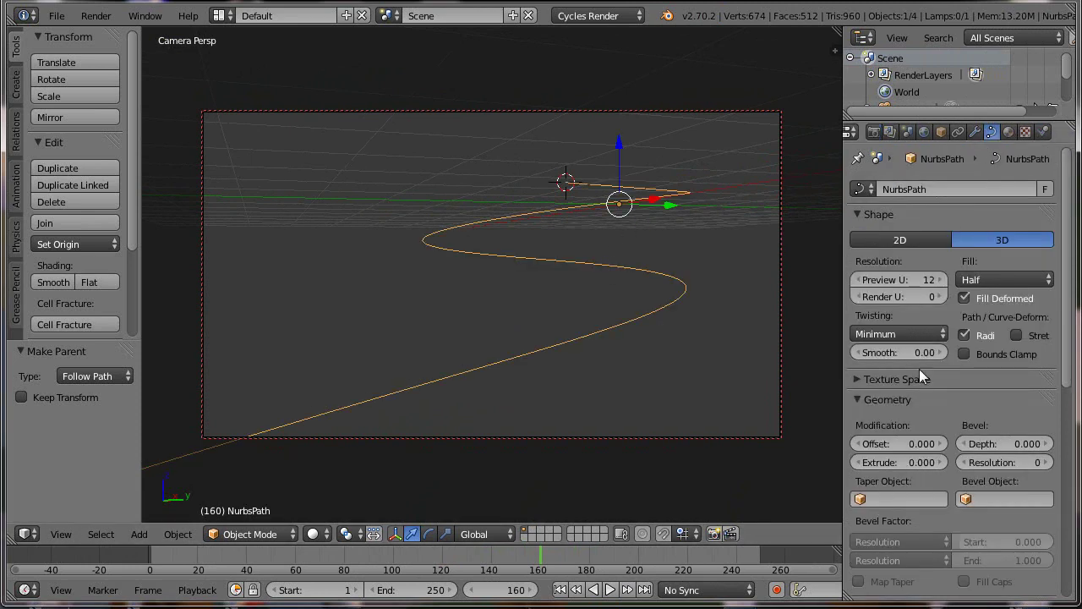
{"action": "scroll", "coordinate": [919, 471], "scroll_direction": "down", "scroll_amount": 4}
{"action": "scroll", "coordinate": [919, 471], "scroll_direction": "down", "scroll_amount": 1}
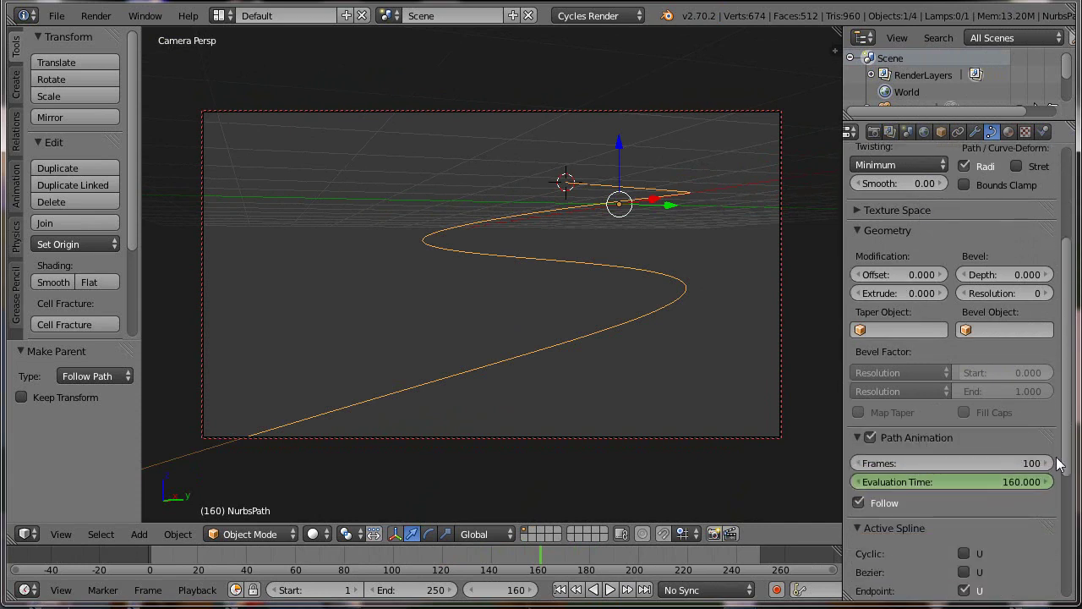
{"action": "left_click", "coordinate": [991, 467]}
{"action": "type", "text": "1"}
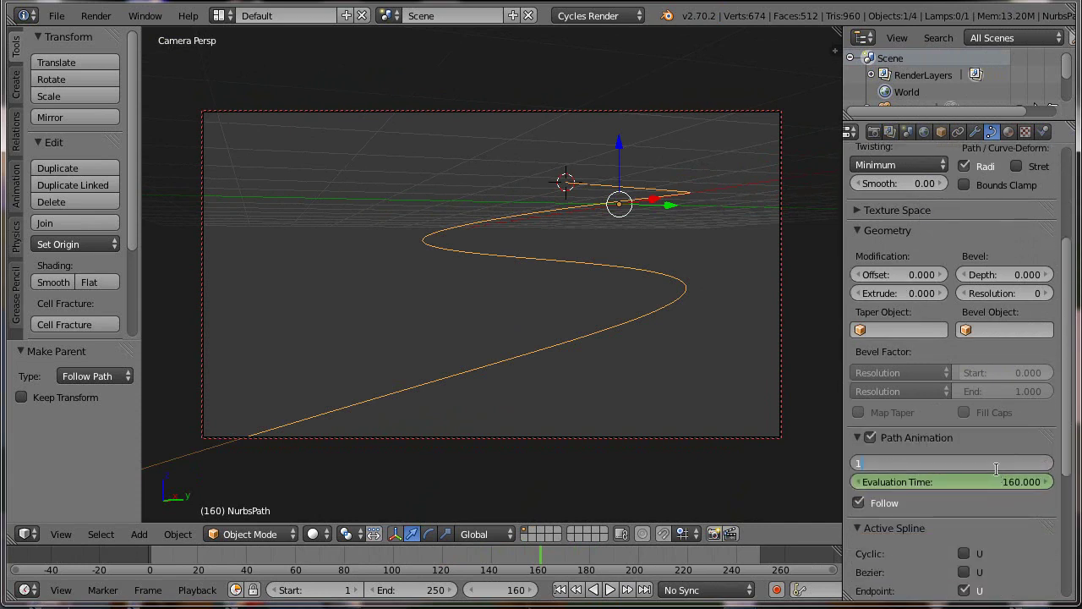
{"action": "type", "text": "20"}
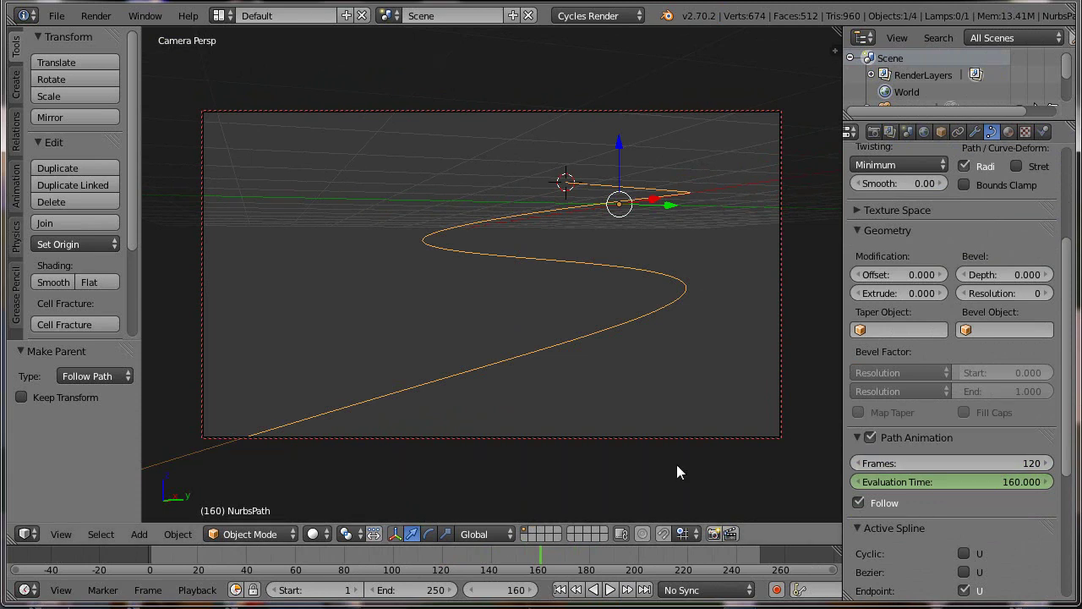
- Set the scene end frame to 125, play the animation, then rewind to frame 1
{"action": "left_click", "coordinate": [417, 592]}
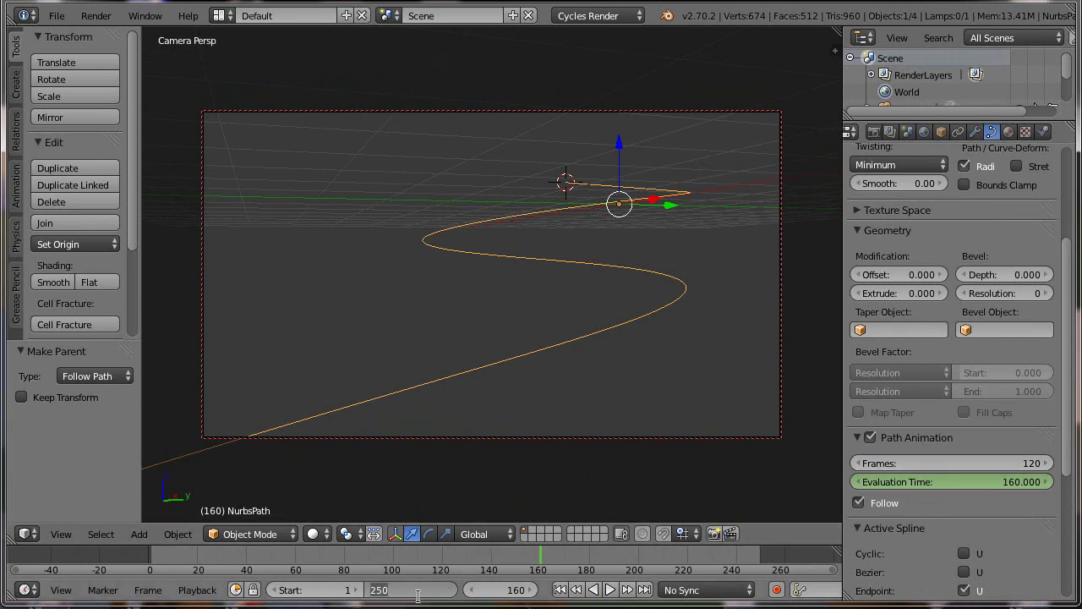
{"action": "type", "text": "125"}
{"action": "key", "text": "Return"}
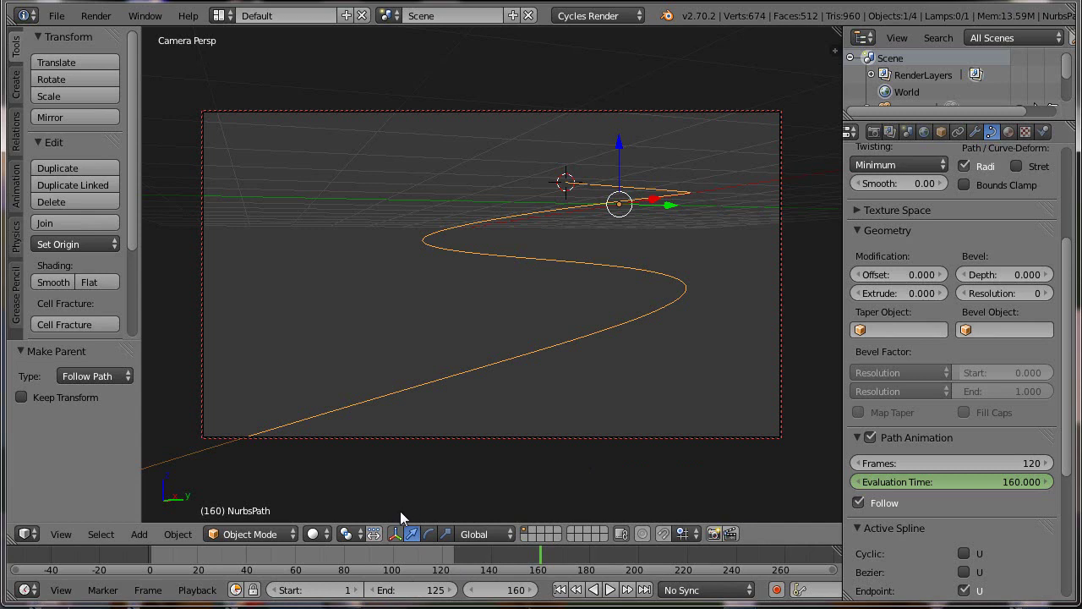
{"action": "left_click", "coordinate": [610, 589]}
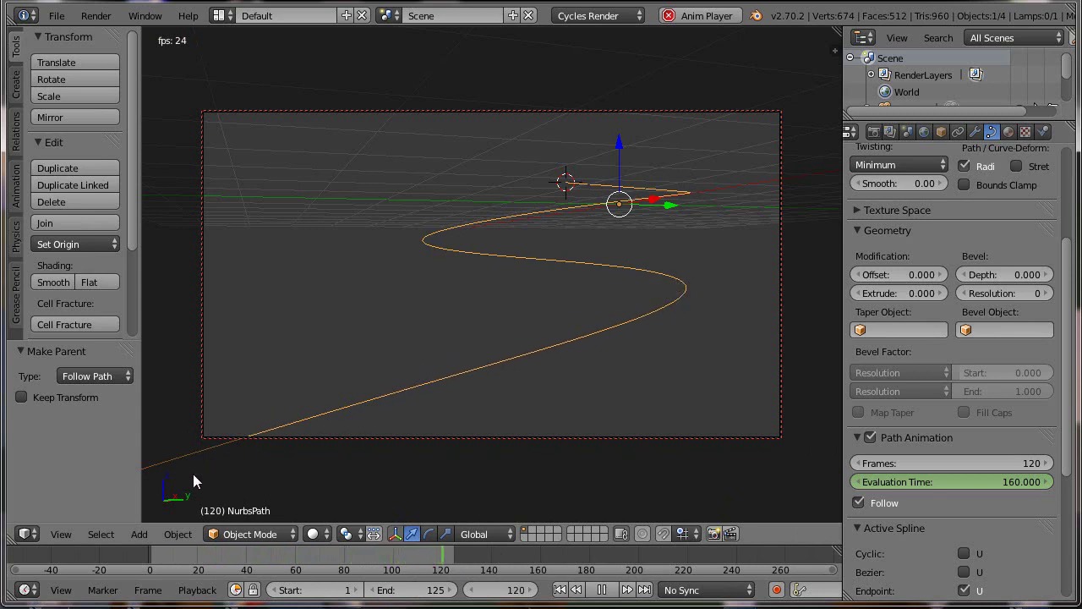
{"action": "left_click", "coordinate": [609, 589]}
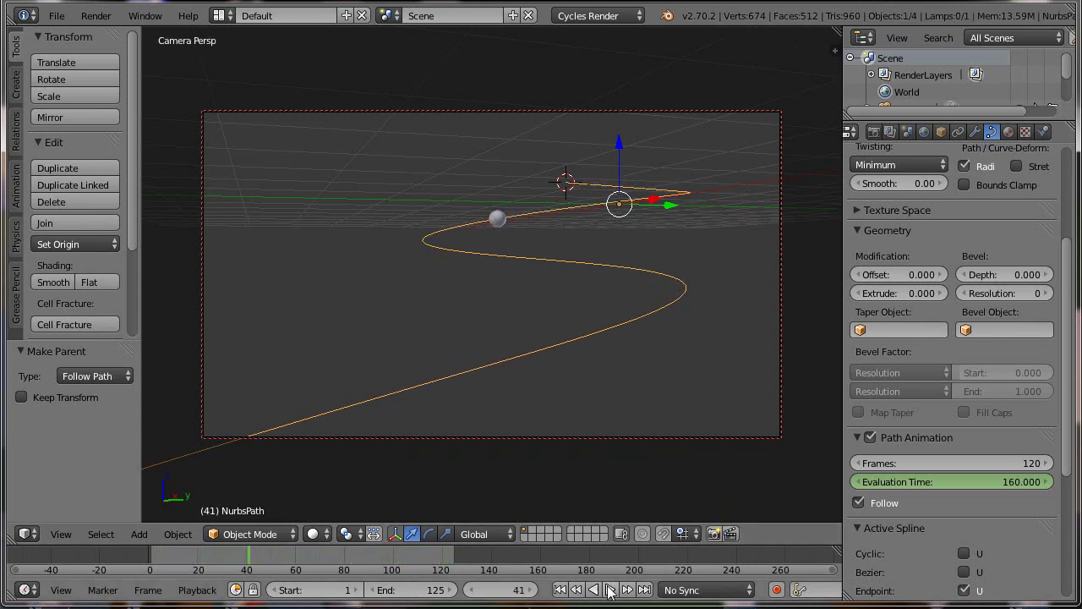
{"action": "left_click", "coordinate": [559, 589]}
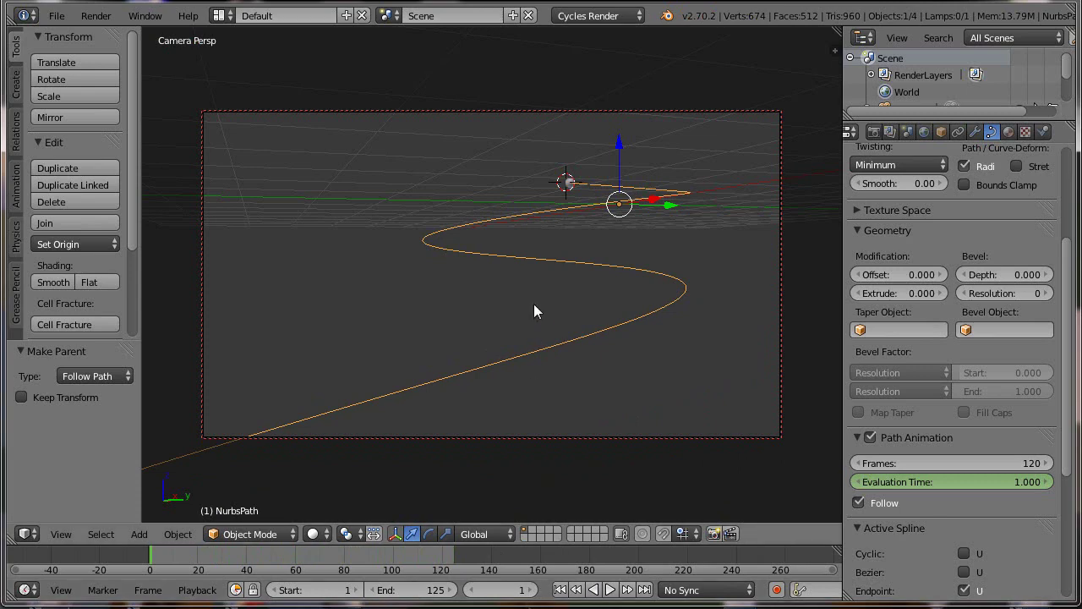
- Apply Quick Smoke to the sphere through operator search and view it in Front Ortho
{"action": "right_click", "coordinate": [568, 188]}
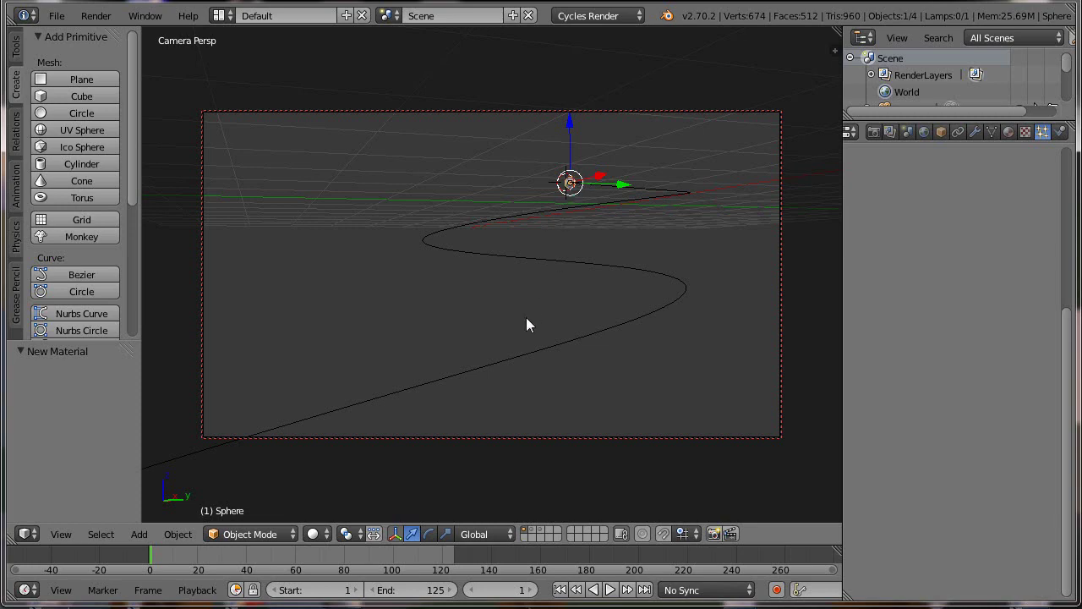
{"action": "key", "text": "space"}
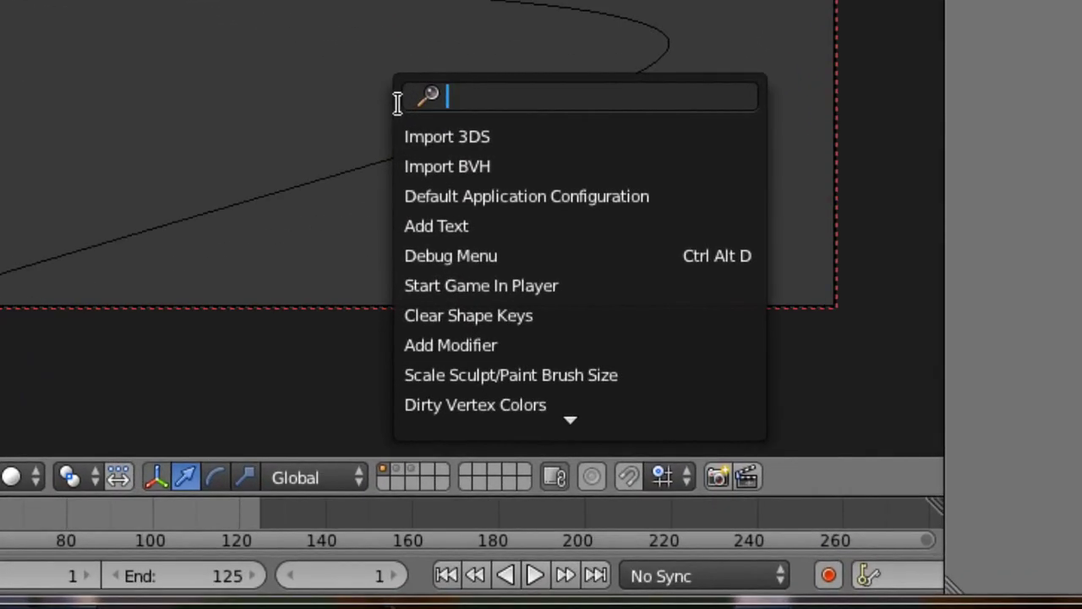
{"action": "type", "text": "quick"}
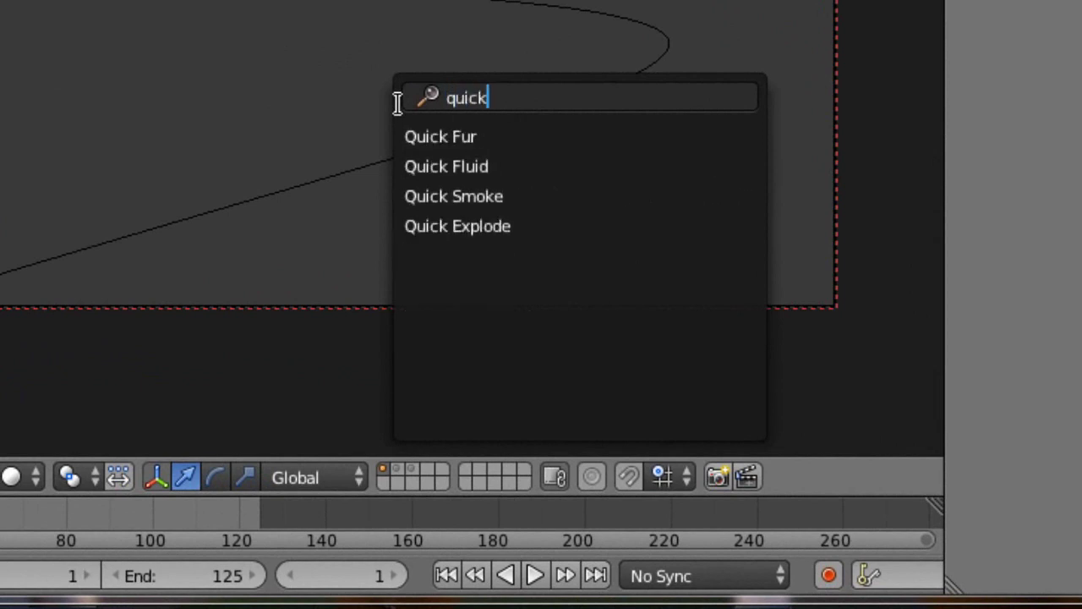
{"action": "left_click", "coordinate": [496, 207]}
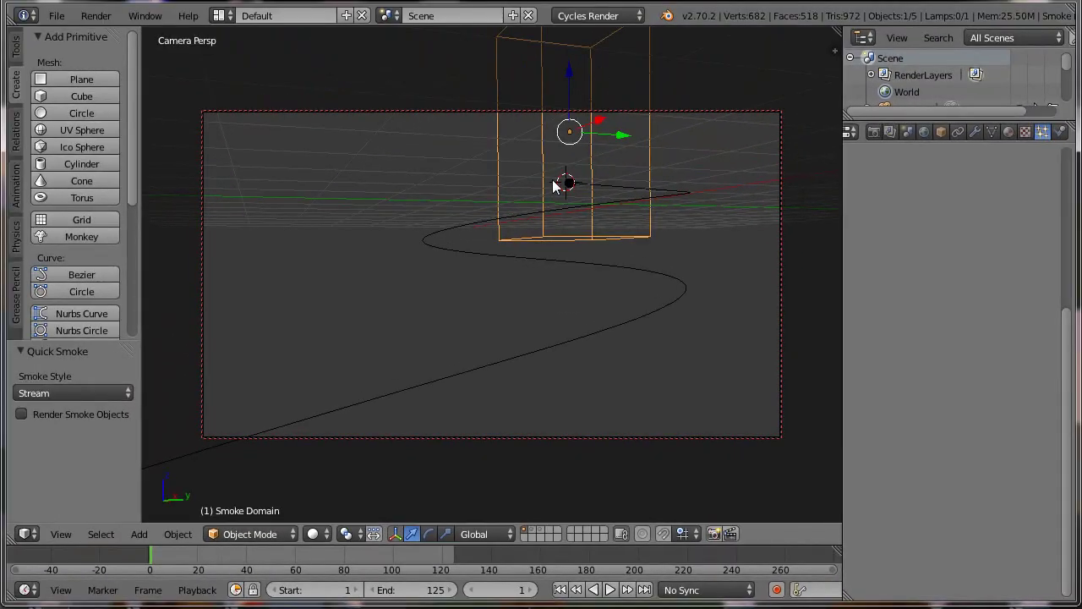
{"action": "key", "text": "KP_1"}
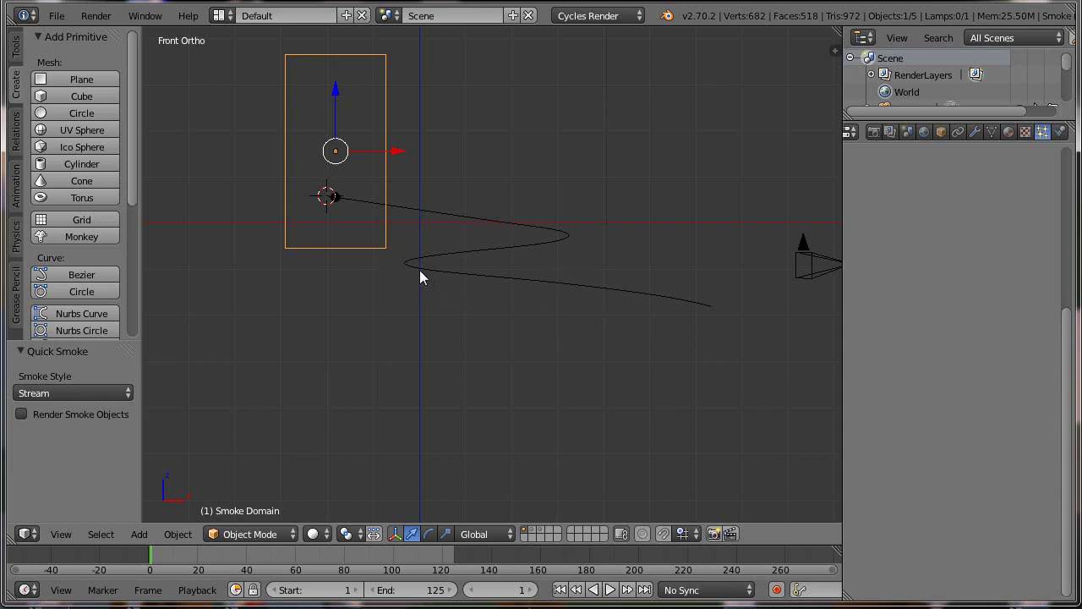
- In Front Ortho, widen the Smoke Domain along X and move it over the path
{"action": "key", "text": "s"}
{"action": "key", "text": "x"}
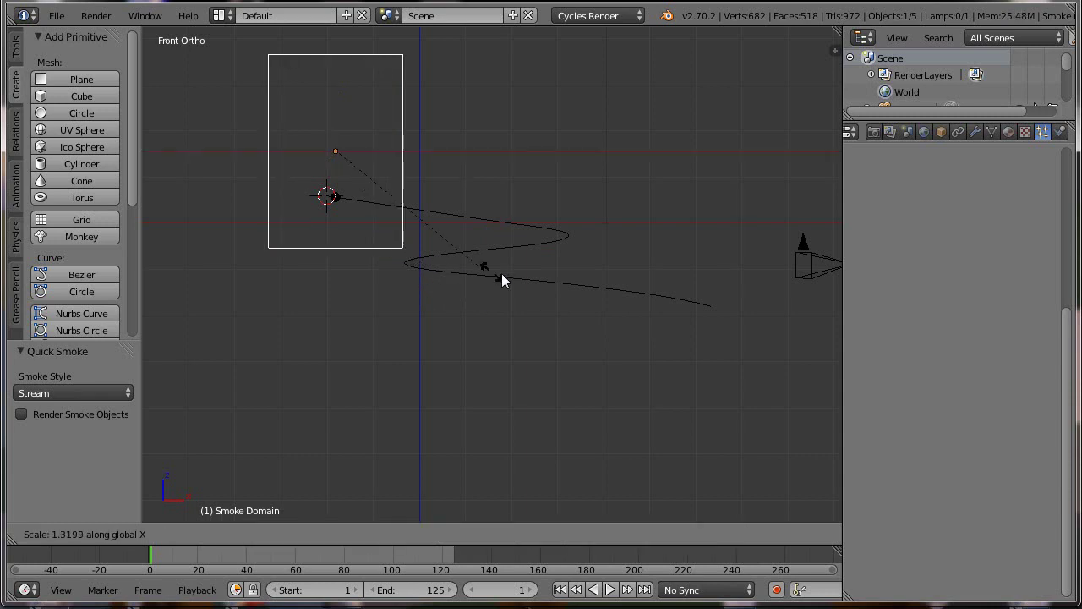
{"action": "left_click", "coordinate": [186, 331]}
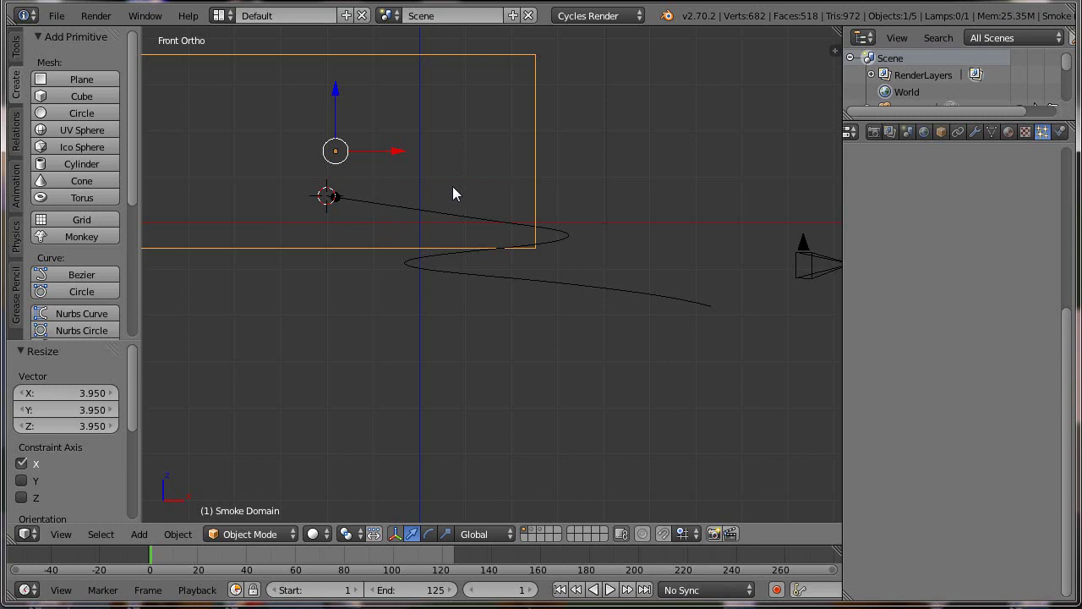
{"action": "key", "text": "g"}
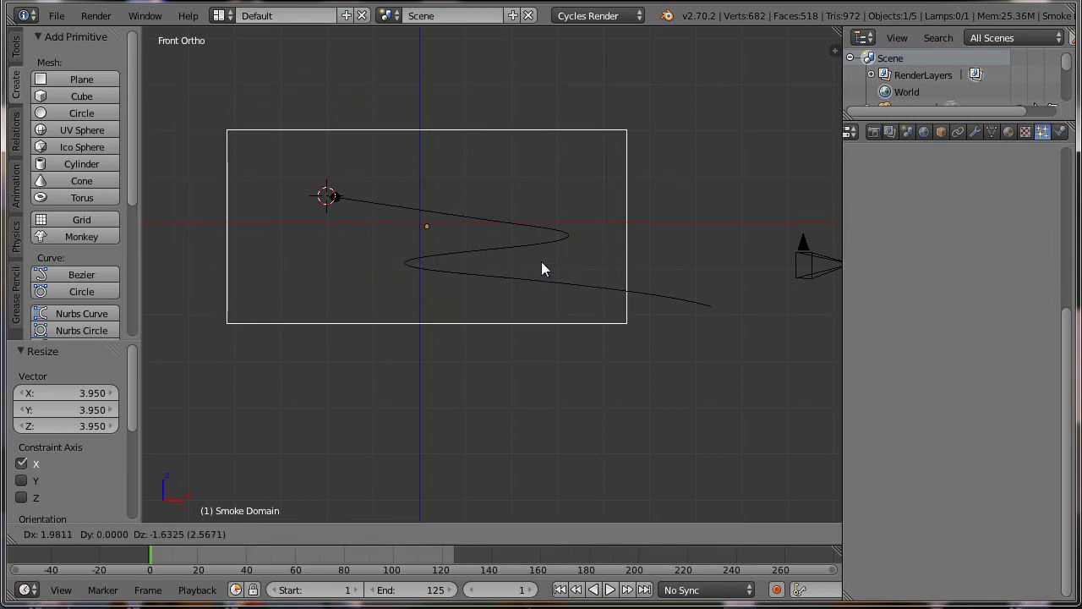
{"action": "left_click", "coordinate": [634, 269]}
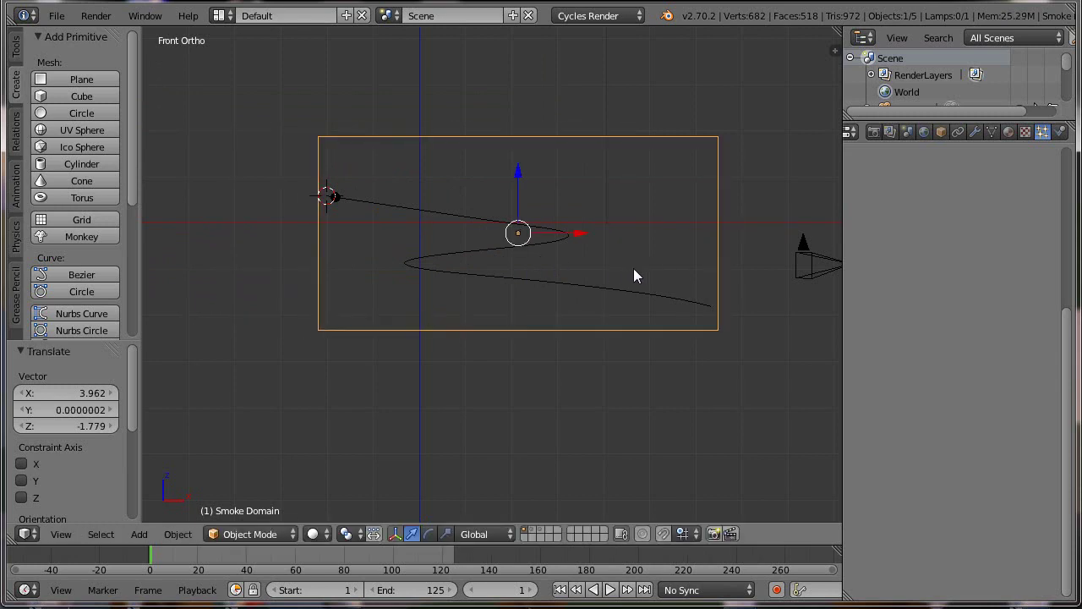
{"action": "key", "text": "s"}
{"action": "key", "text": "x"}
{"action": "left_click", "coordinate": [640, 268]}
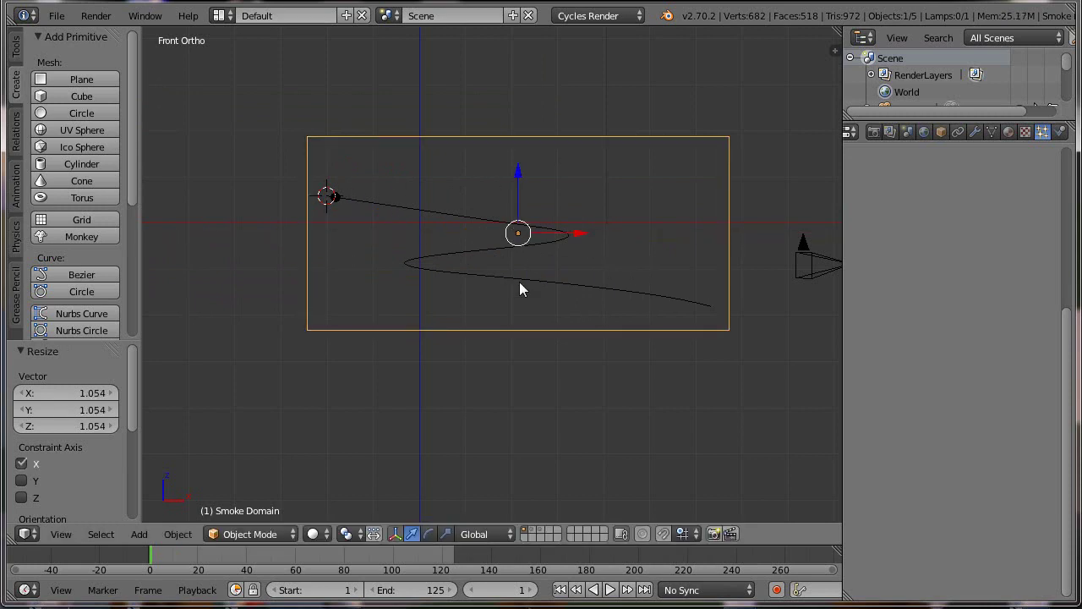
- In Right Ortho, scale the domain along Y and shift it -3.137 in Y over the path
{"action": "key", "text": "KP_3"}
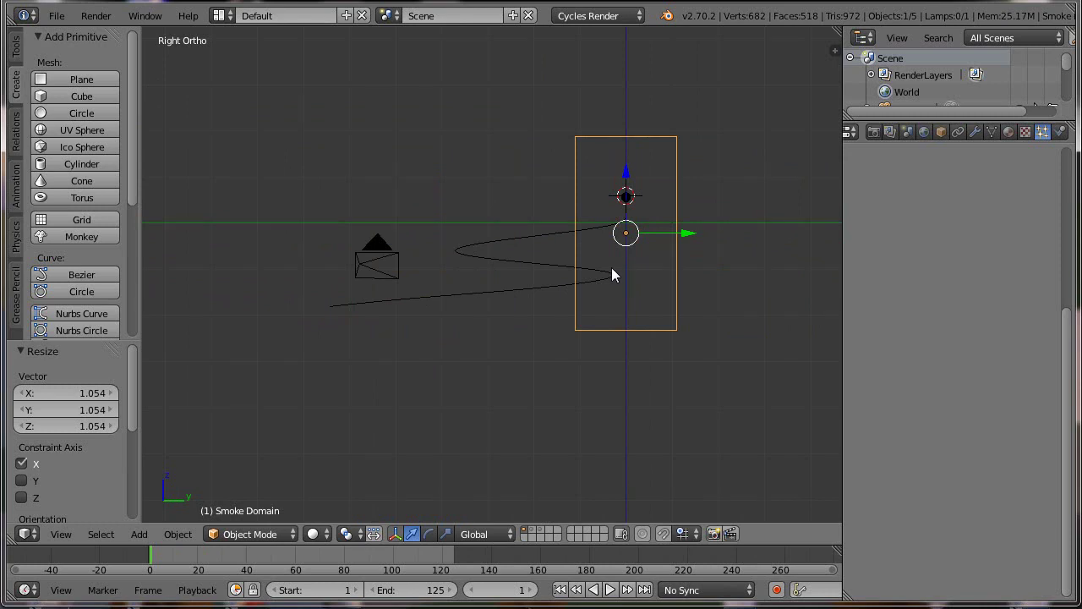
{"action": "key", "text": "s"}
{"action": "key", "text": "y"}
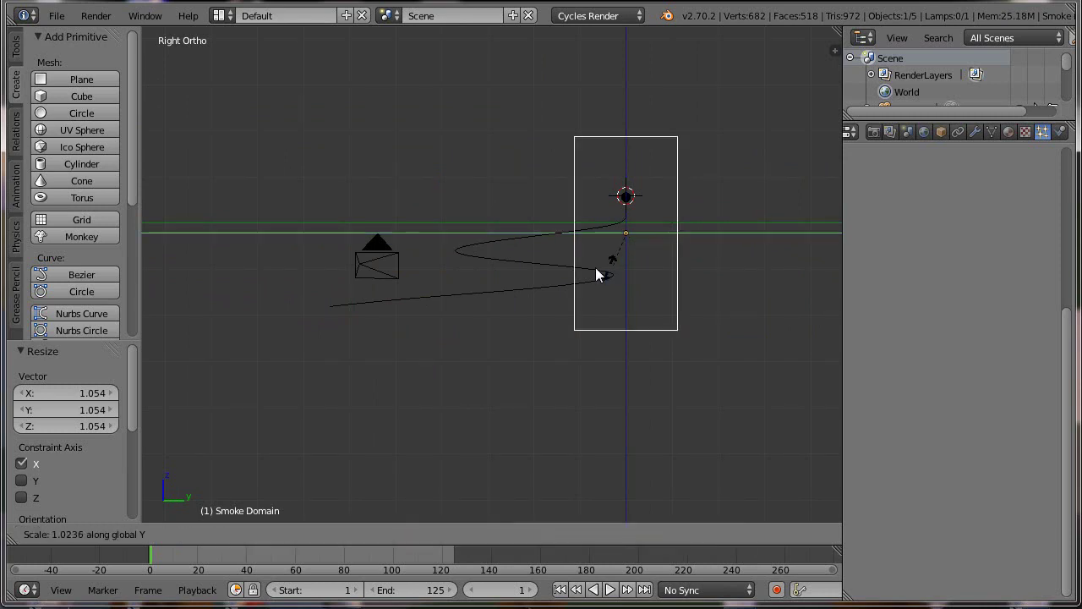
{"action": "left_click", "coordinate": [515, 267]}
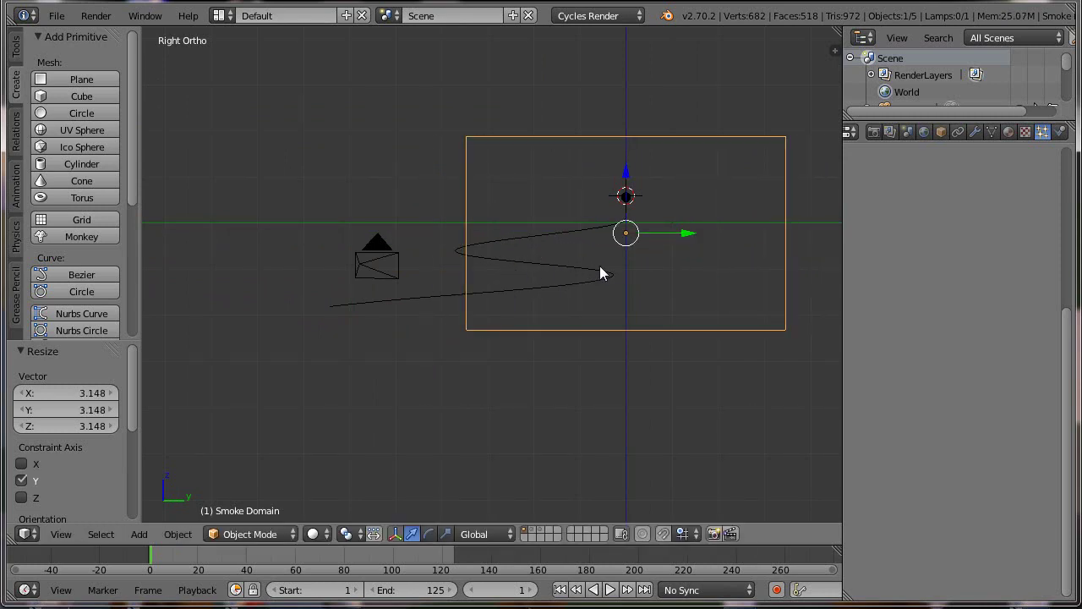
{"action": "left_click_drag", "start_coordinate": [685, 240], "coordinate": [540, 237]}
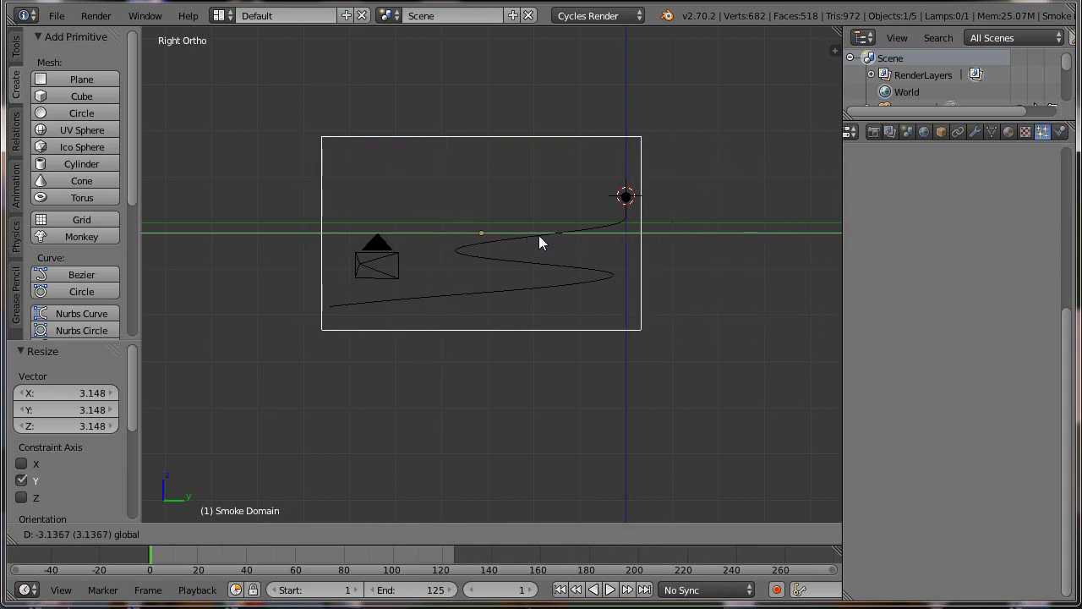
{"action": "left_click", "coordinate": [539, 237]}
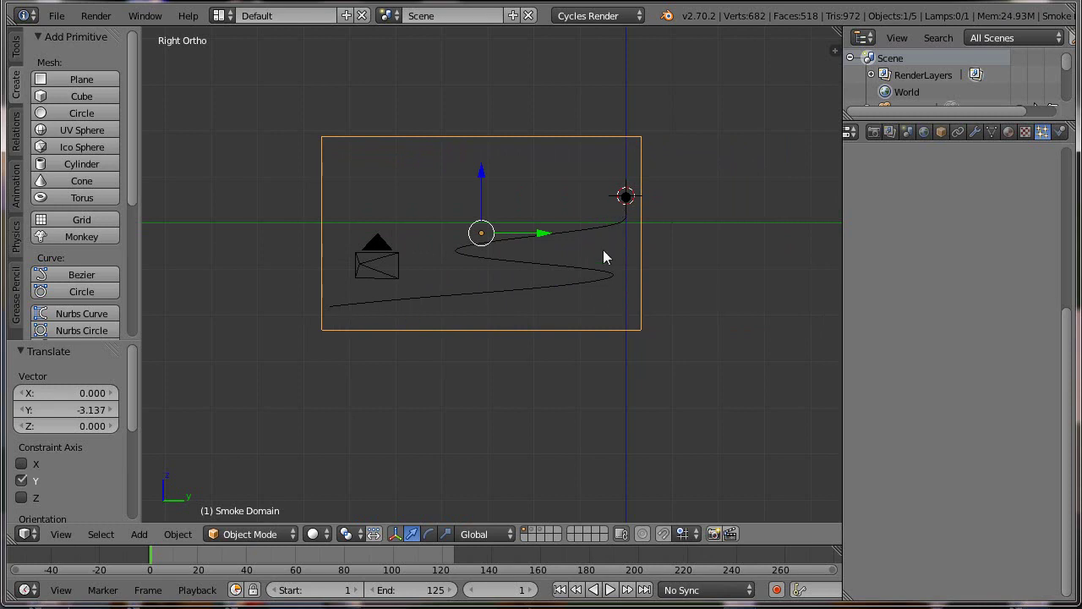
- In Top Ortho, scale the domain uniformly to 1.061, then return to the front view
{"action": "key", "text": "KP_1"}
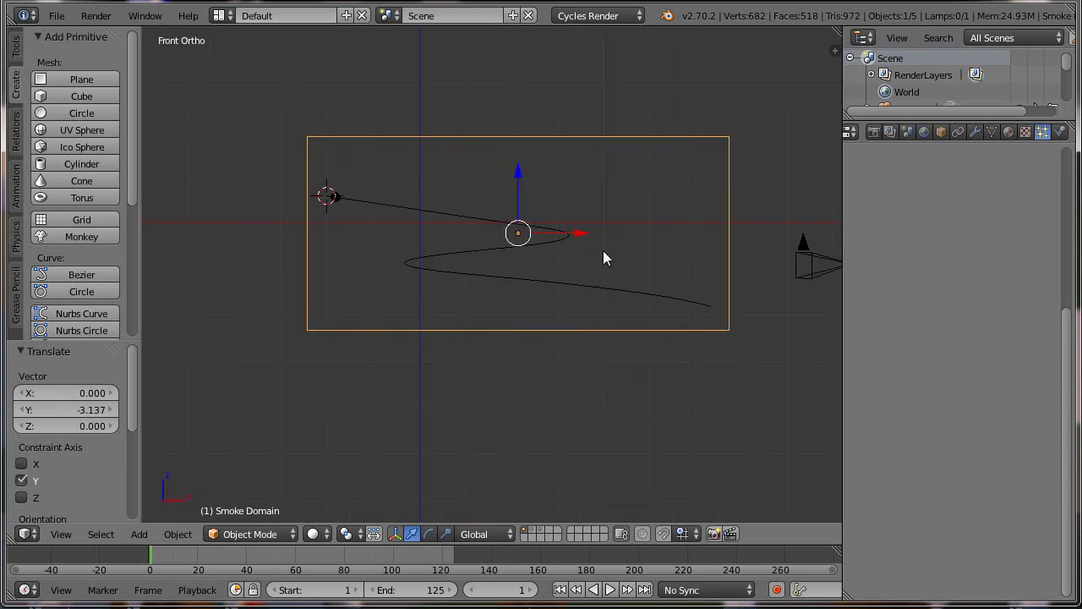
{"action": "key", "text": "KP_7"}
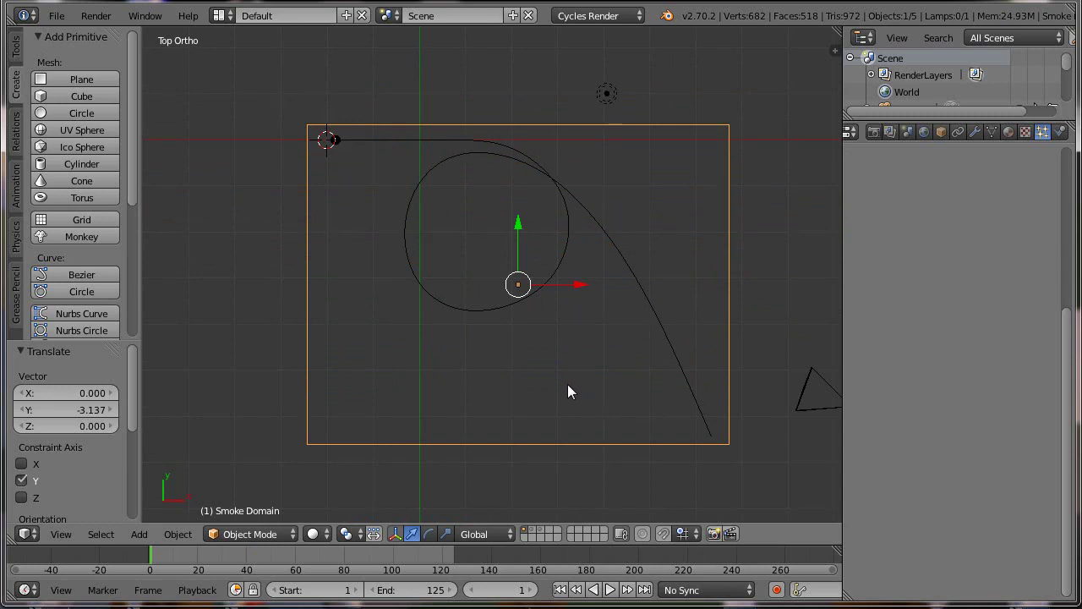
{"action": "key", "text": "s"}
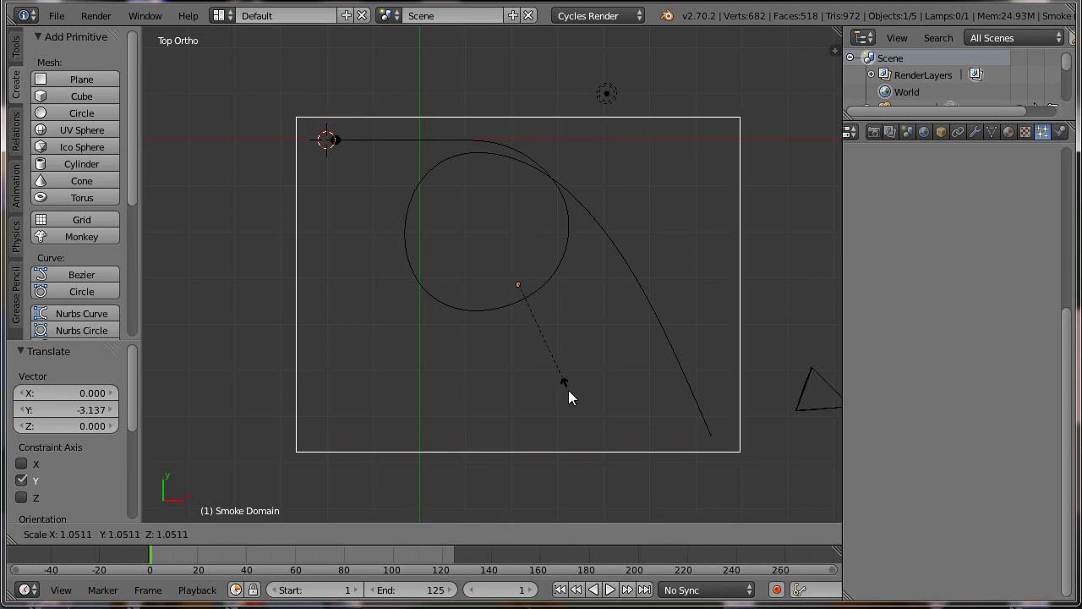
{"action": "left_click", "coordinate": [569, 390]}
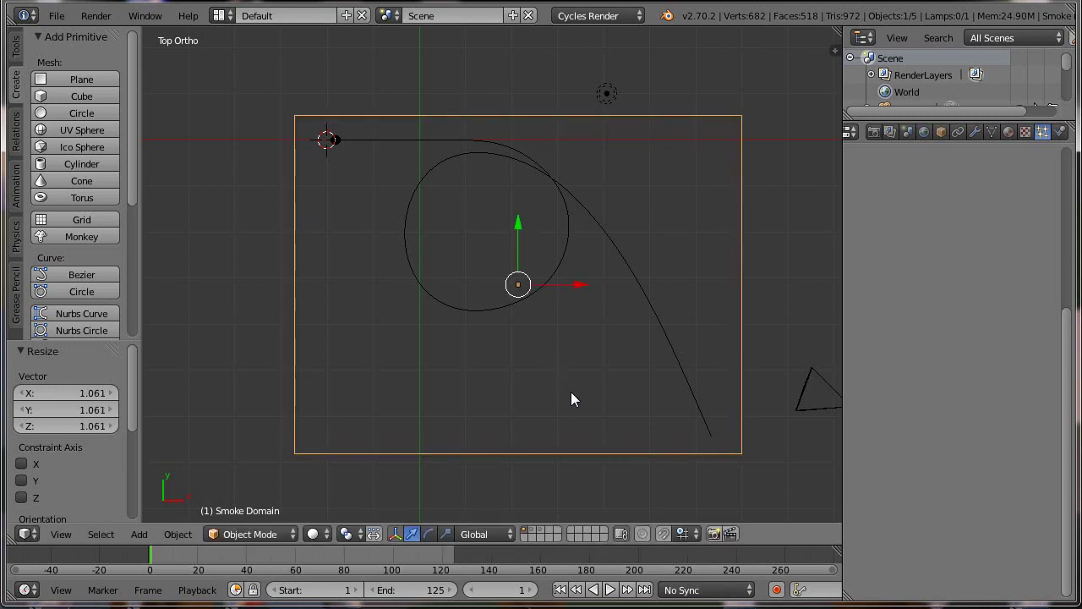
{"action": "key", "text": "KP_1"}
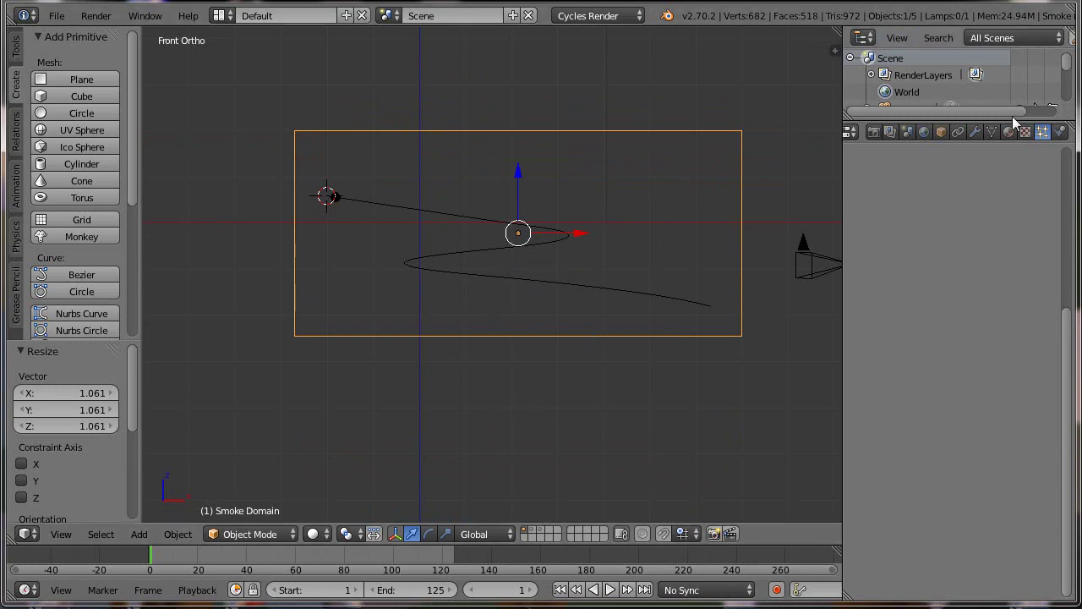
- Set the domain's resolution Divisions to 96, select the sphere and play the smoke simulation
{"action": "left_click", "coordinate": [1059, 132]}
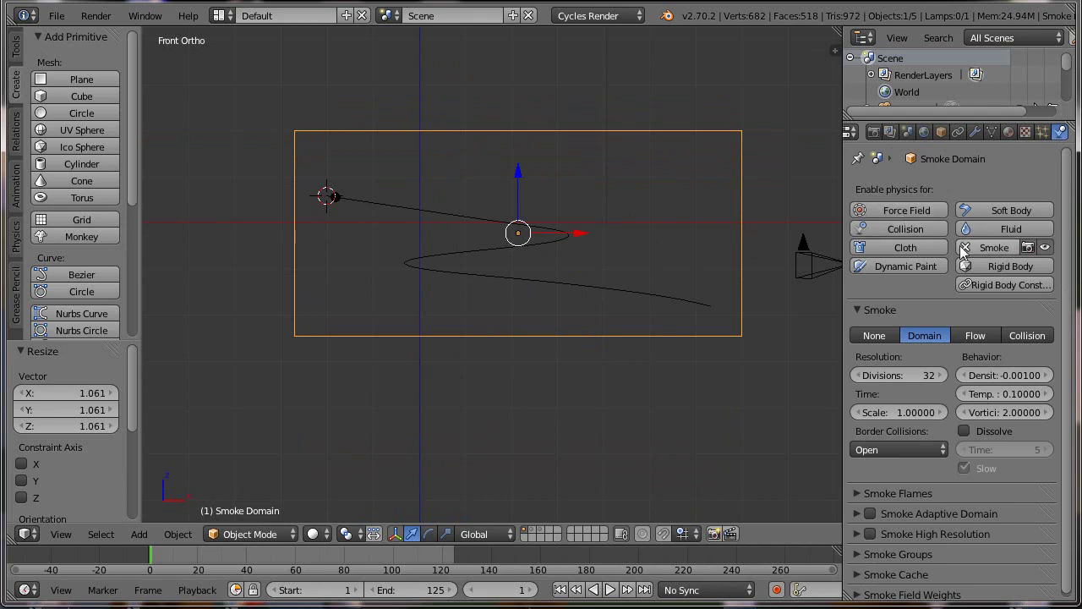
{"action": "left_click", "coordinate": [907, 378]}
{"action": "type", "text": "9"}
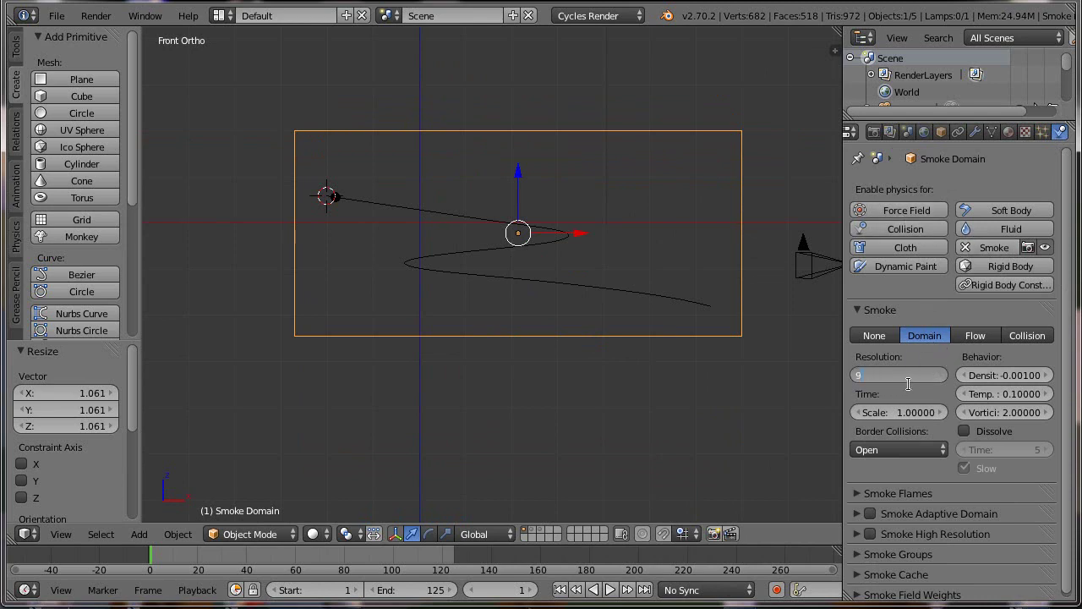
{"action": "type", "text": "6"}
{"action": "key", "text": "Return"}
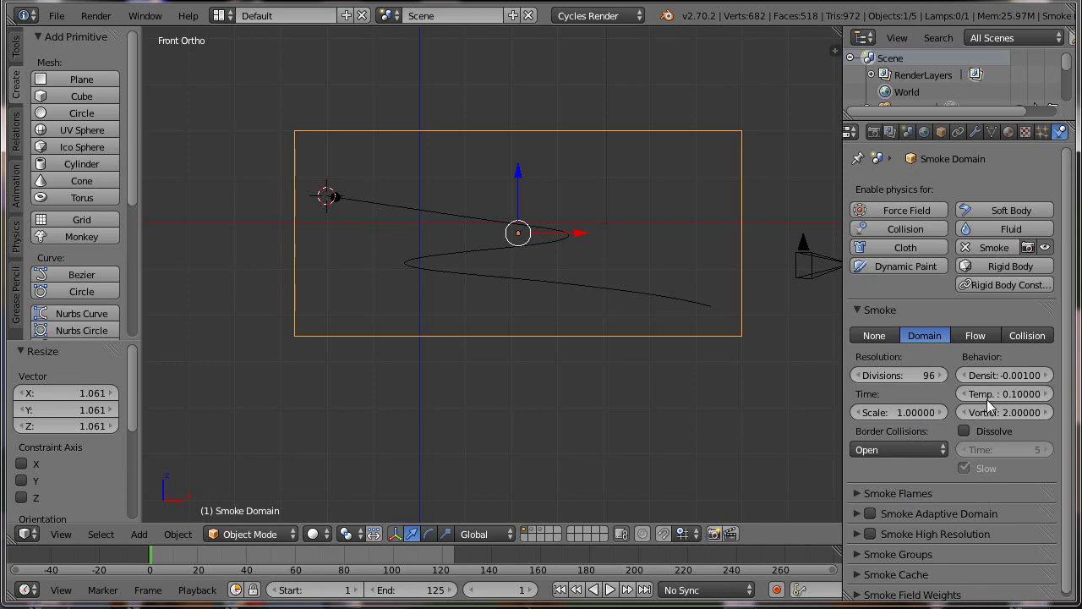
{"action": "right_click", "coordinate": [336, 207]}
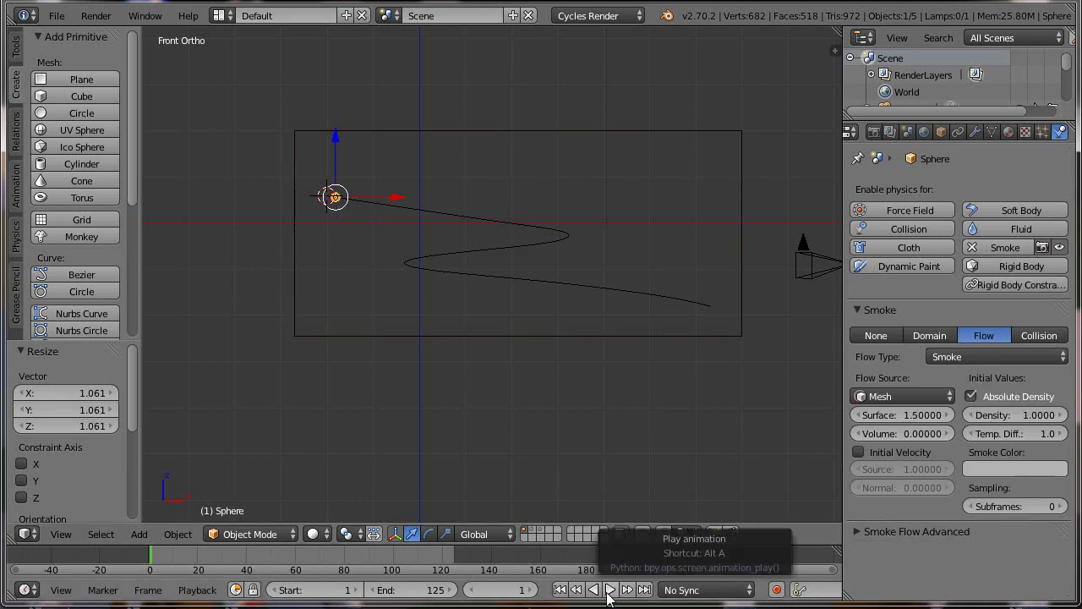
{"action": "left_click", "coordinate": [609, 589]}
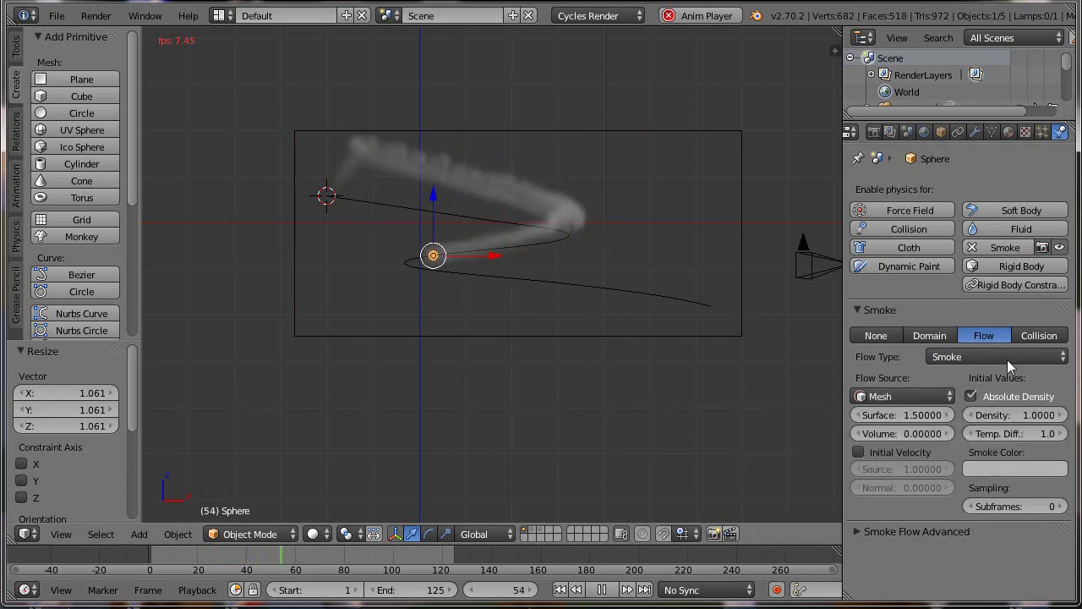
- Switch the sphere's Flow Type to Fire + Smoke, preview through the camera, then stop playback
{"action": "left_click", "coordinate": [975, 356]}
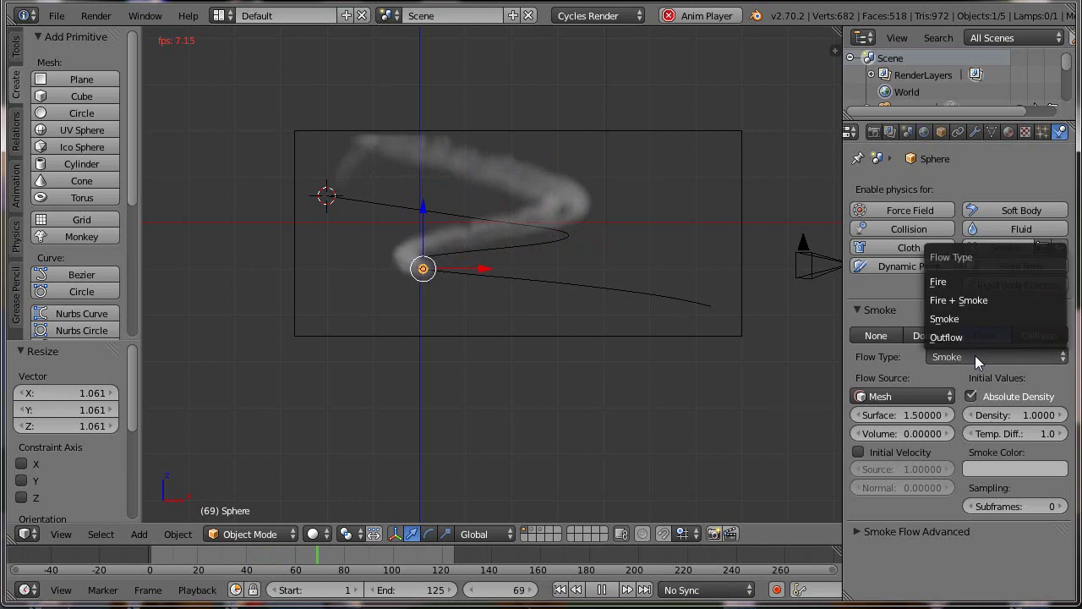
{"action": "left_click", "coordinate": [964, 301]}
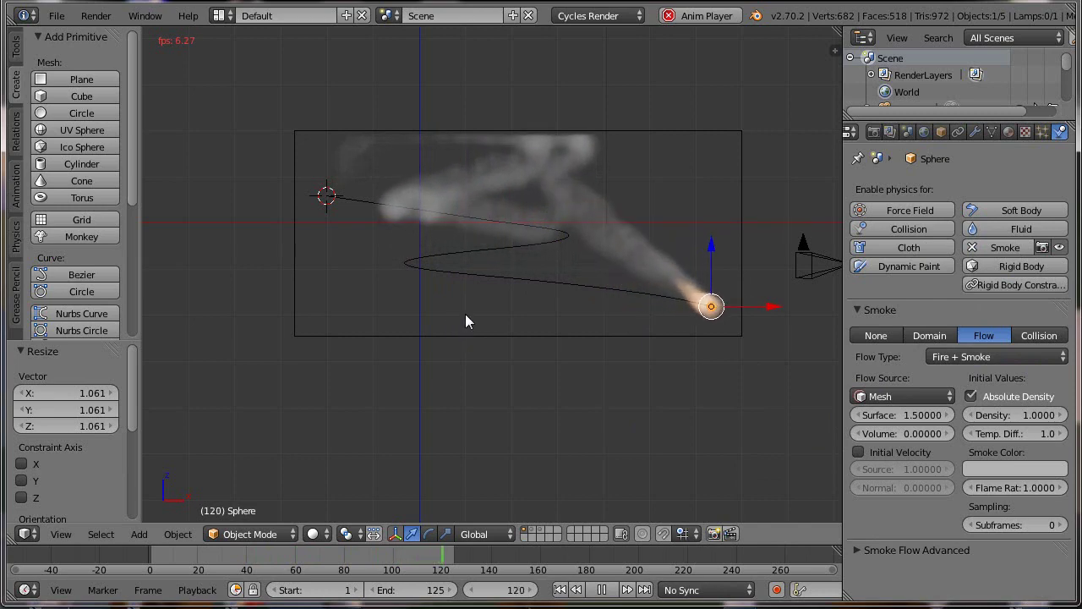
{"action": "key", "text": "KP_5"}
{"action": "key", "text": "KP_0"}
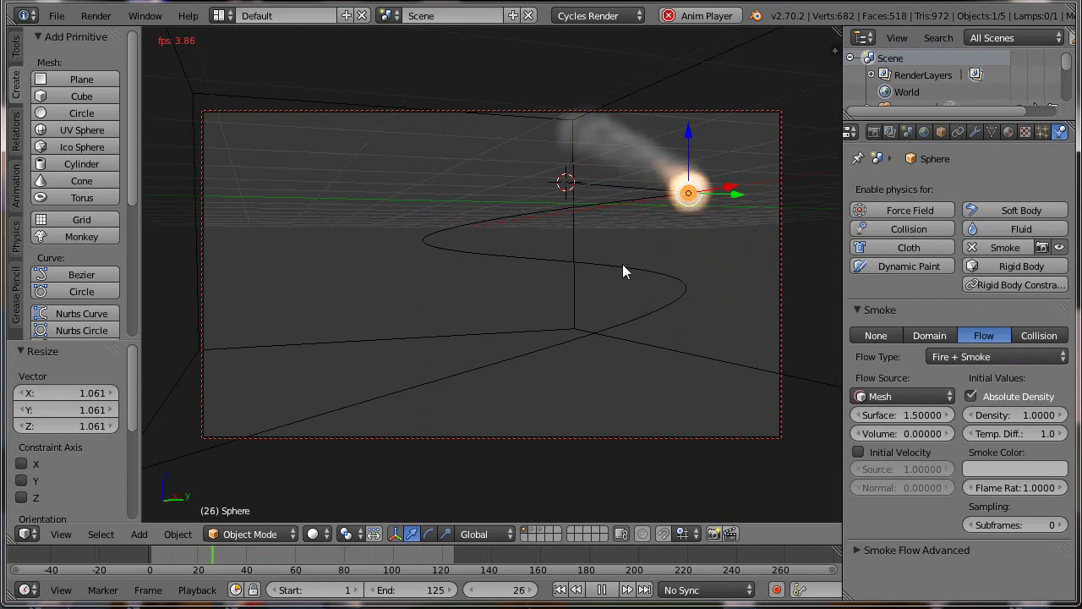
{"action": "key", "text": "Escape"}
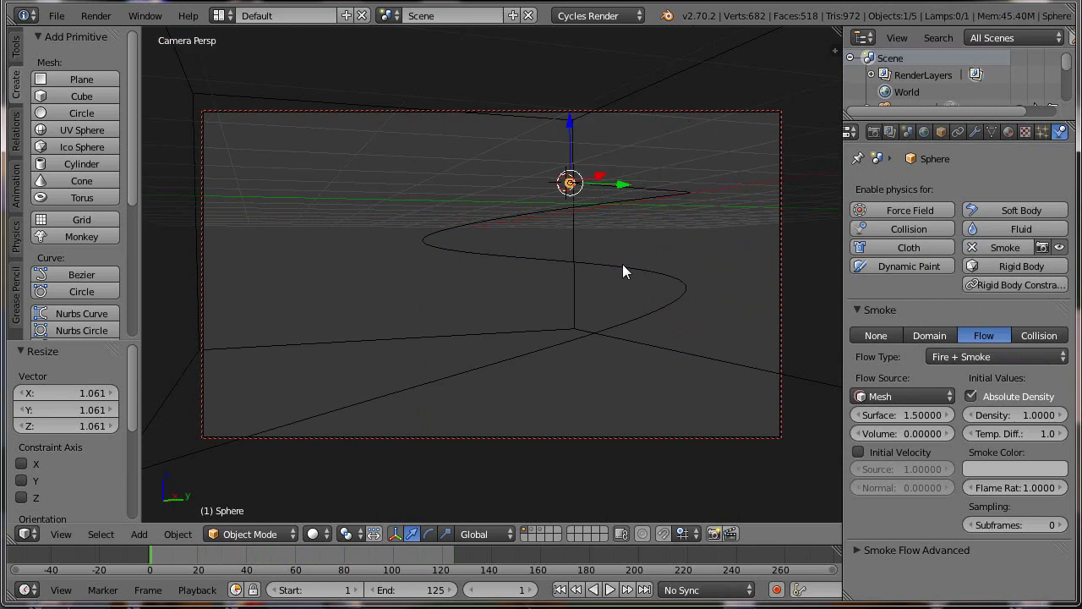
{"action": "key", "text": "KP_7"}
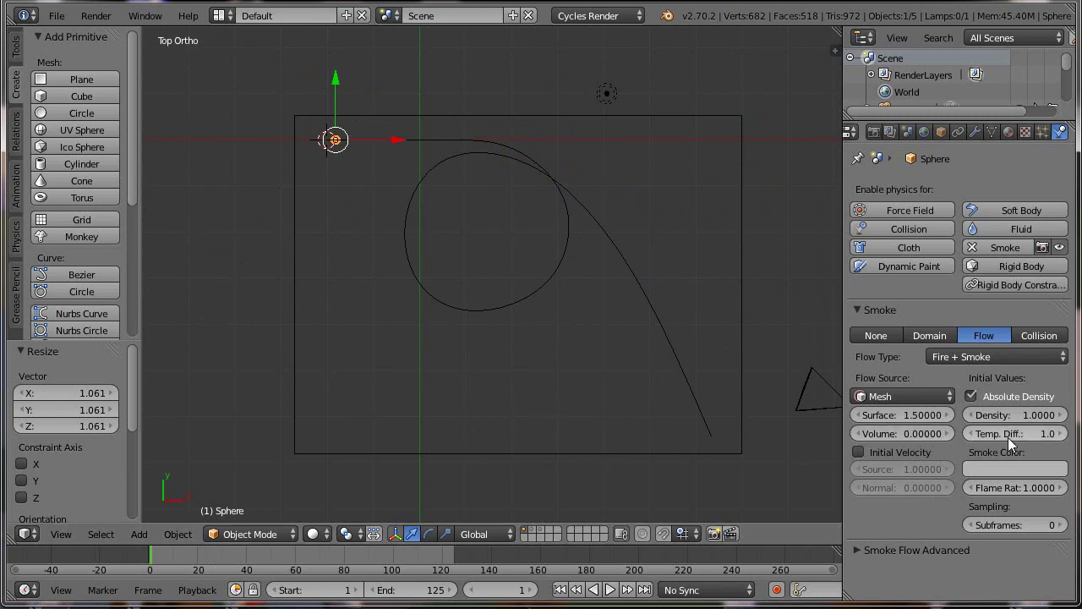
- Enable Smoke Adaptive Domain on the domain box and play the fire simulation through the camera
{"action": "right_click", "coordinate": [742, 304]}
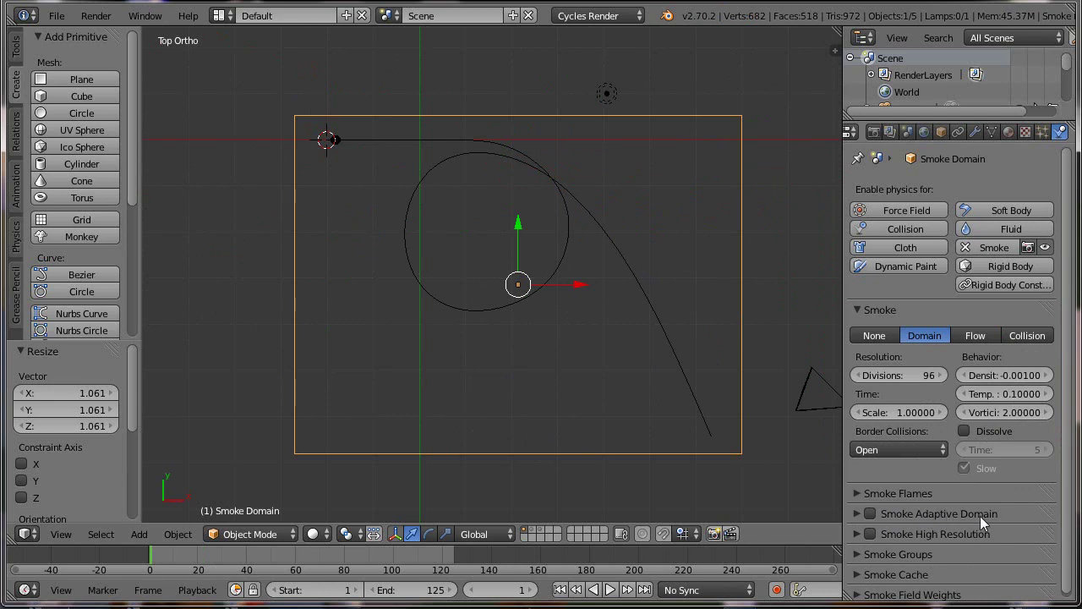
{"action": "left_click", "coordinate": [871, 512]}
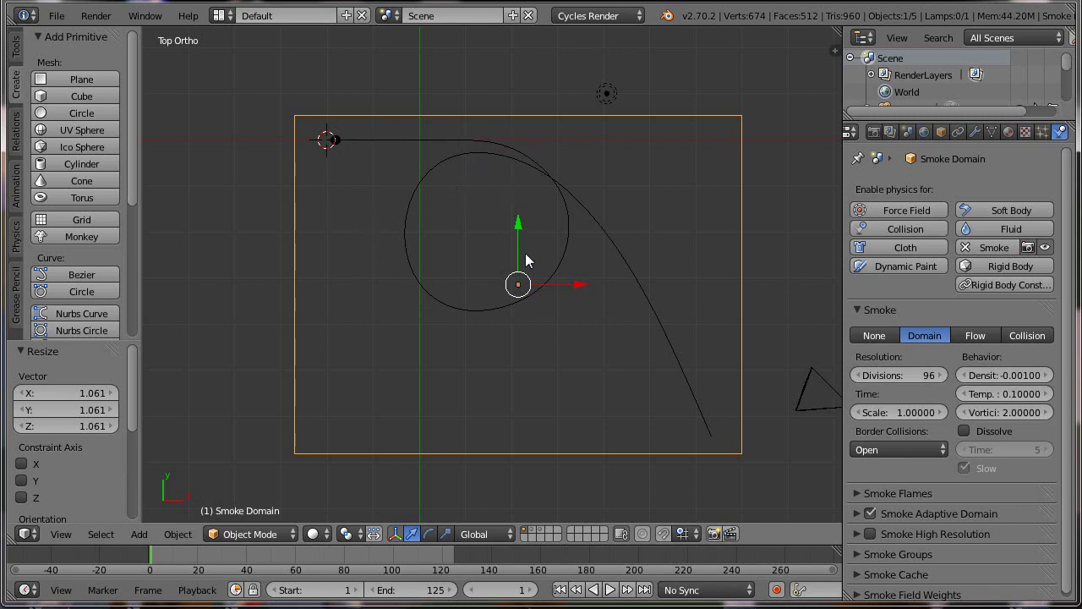
{"action": "left_click", "coordinate": [610, 590]}
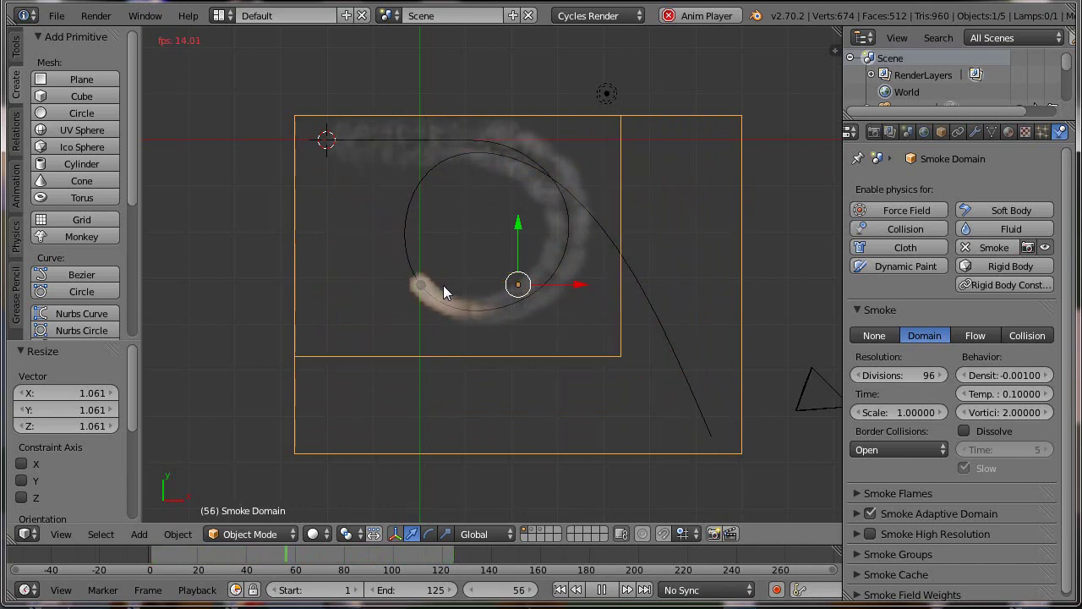
{"action": "key", "text": "KP_0"}
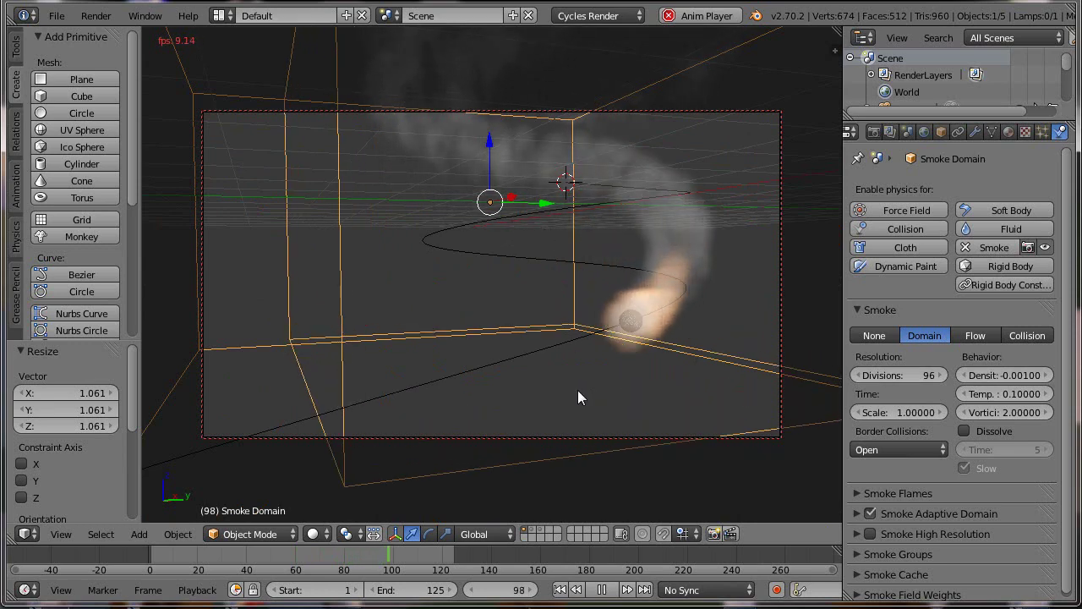
- Stop playback and set the viewport shading to Rendered
{"action": "left_click", "coordinate": [602, 590]}
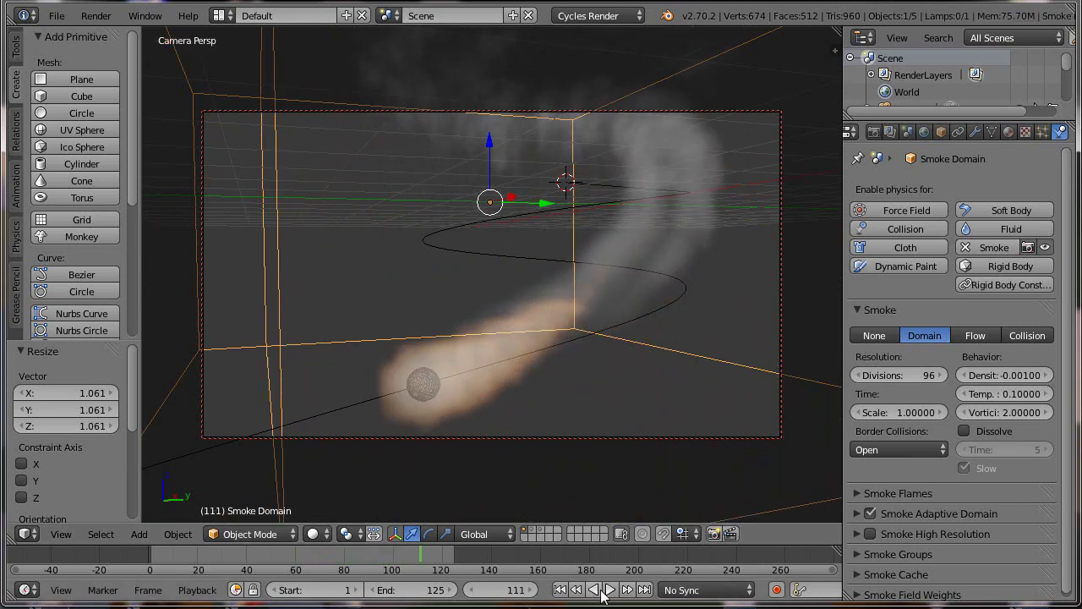
{"action": "left_click", "coordinate": [315, 532]}
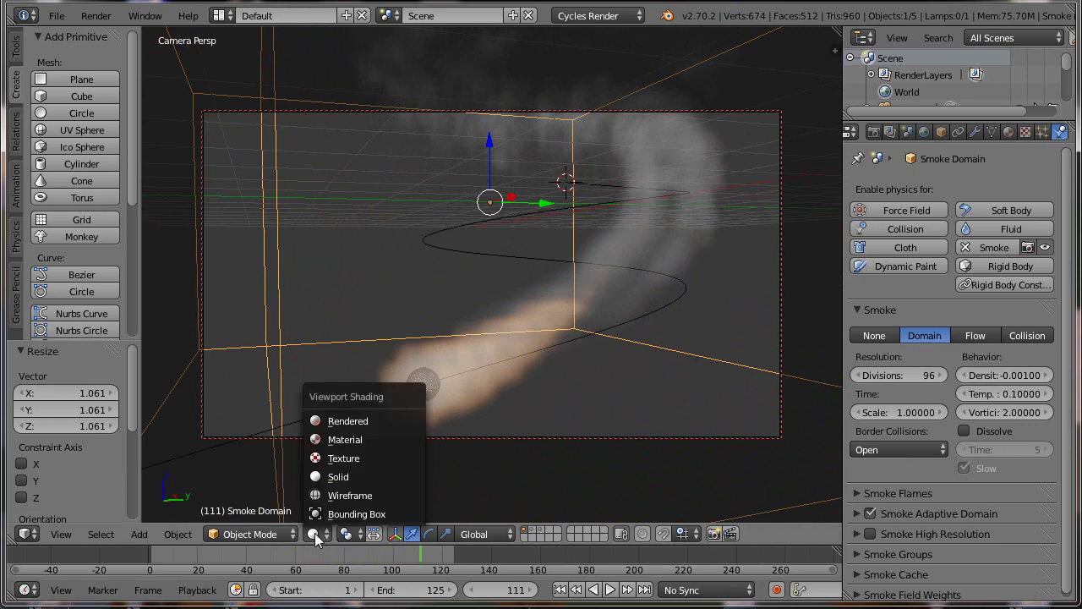
{"action": "left_click", "coordinate": [337, 422]}
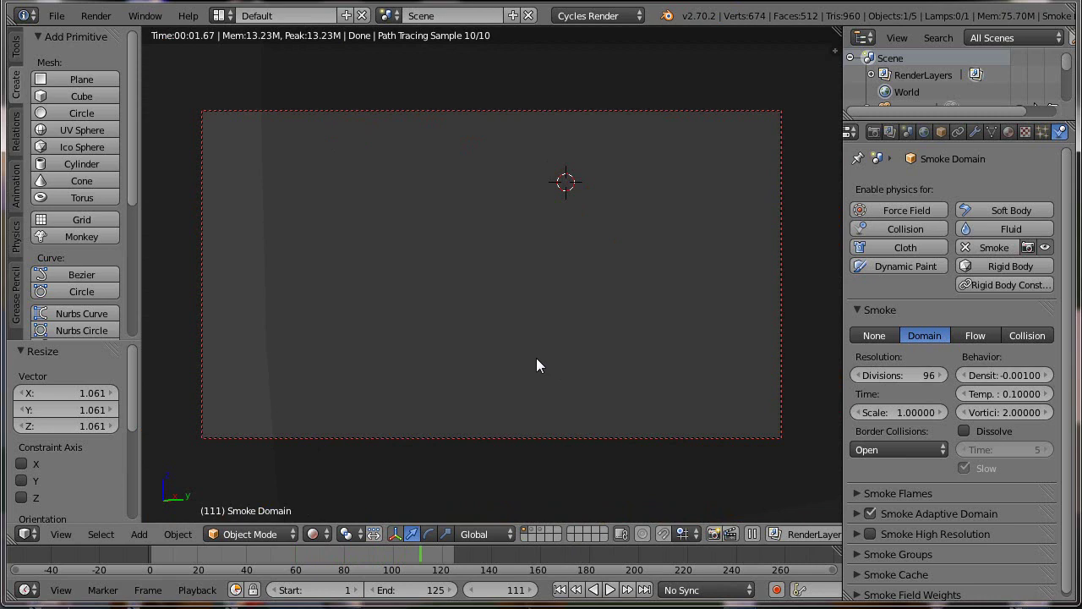
- Turn on Use Nodes for the Smoke Domain Material, giving it a Diffuse BSDF surface
{"action": "left_click", "coordinate": [1006, 131]}
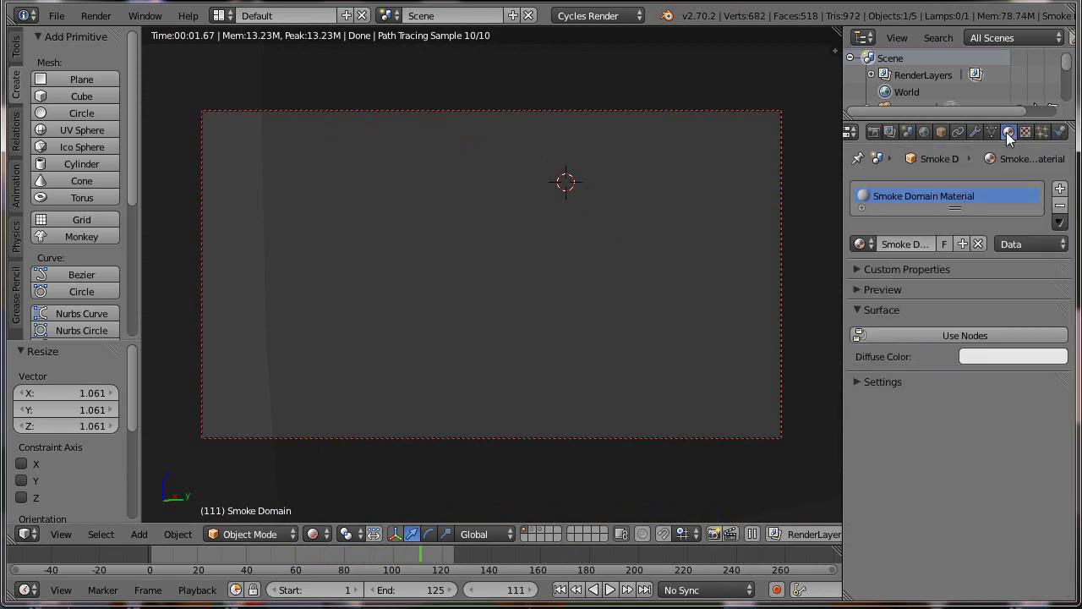
{"action": "left_click_drag", "start_coordinate": [1019, 122], "coordinate": [1011, 230]}
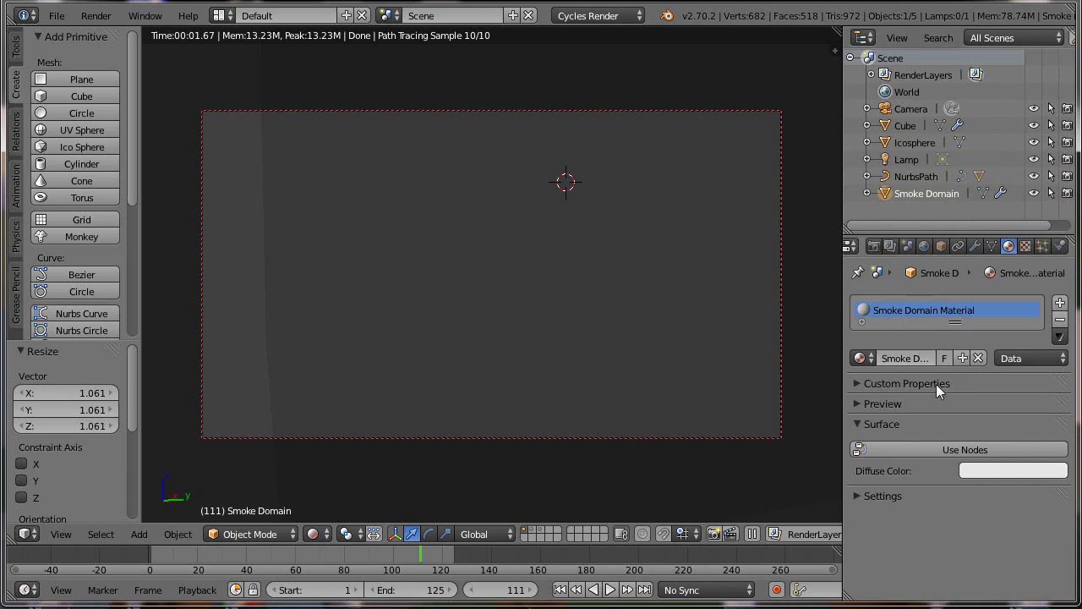
{"action": "left_click", "coordinate": [927, 448]}
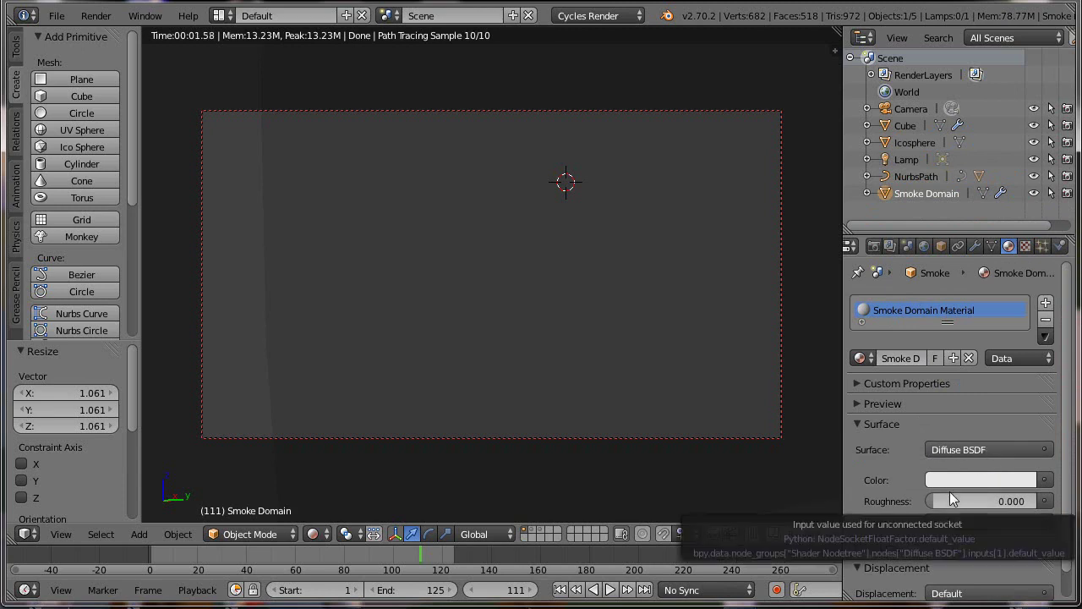
{"action": "left_click", "coordinate": [223, 19]}
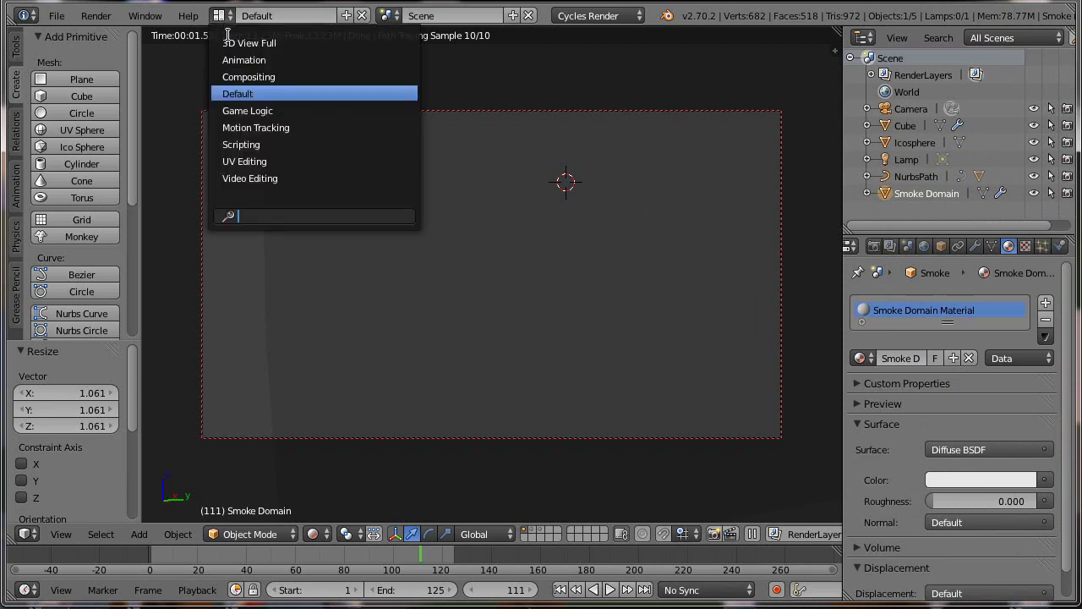
- Switch to the Compositing layout and make the lower-left area a Front Ortho 3D View
{"action": "left_click", "coordinate": [250, 77]}
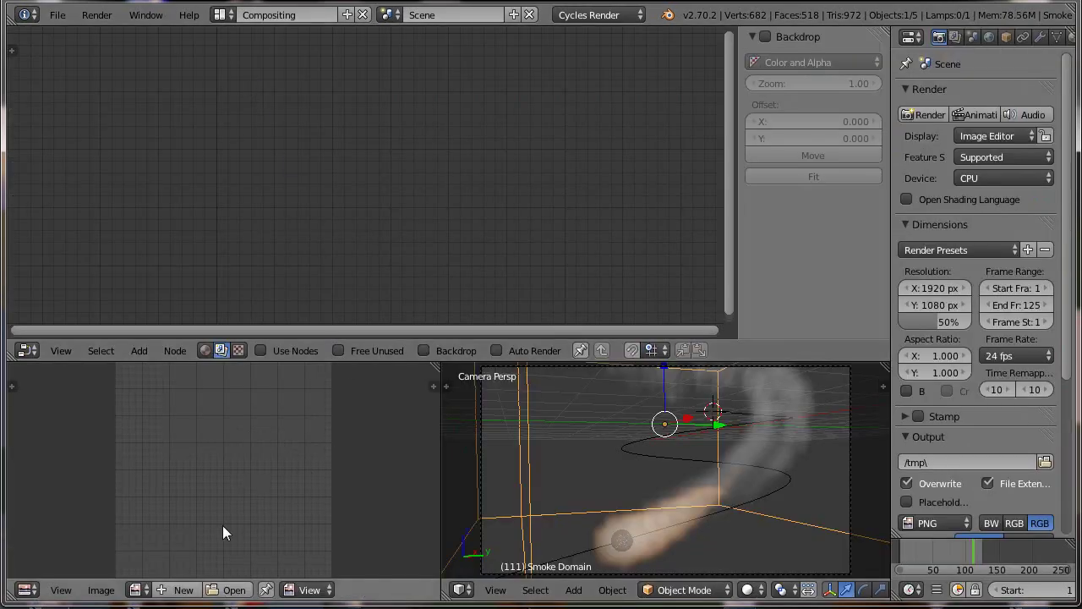
{"action": "left_click", "coordinate": [27, 589]}
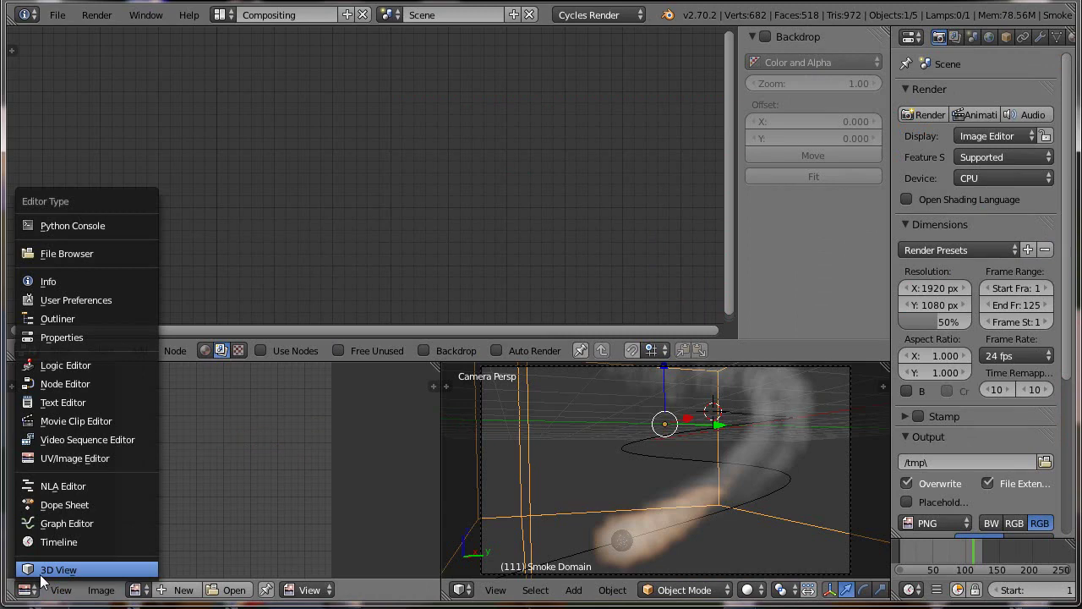
{"action": "left_click", "coordinate": [40, 575]}
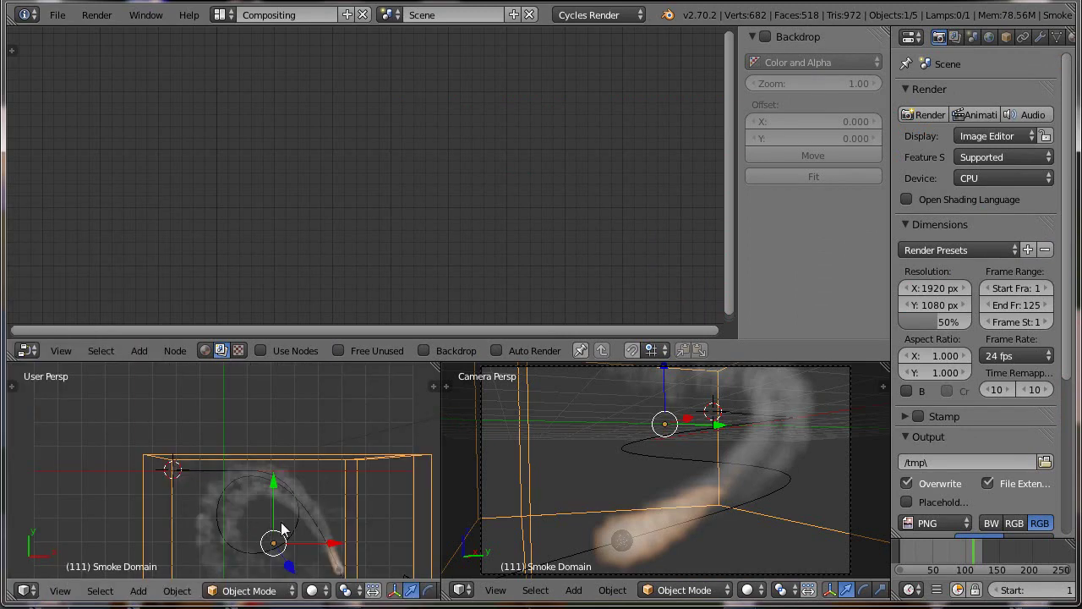
{"action": "middle_click_drag", "start_coordinate": [281, 530], "coordinate": [228, 459]}
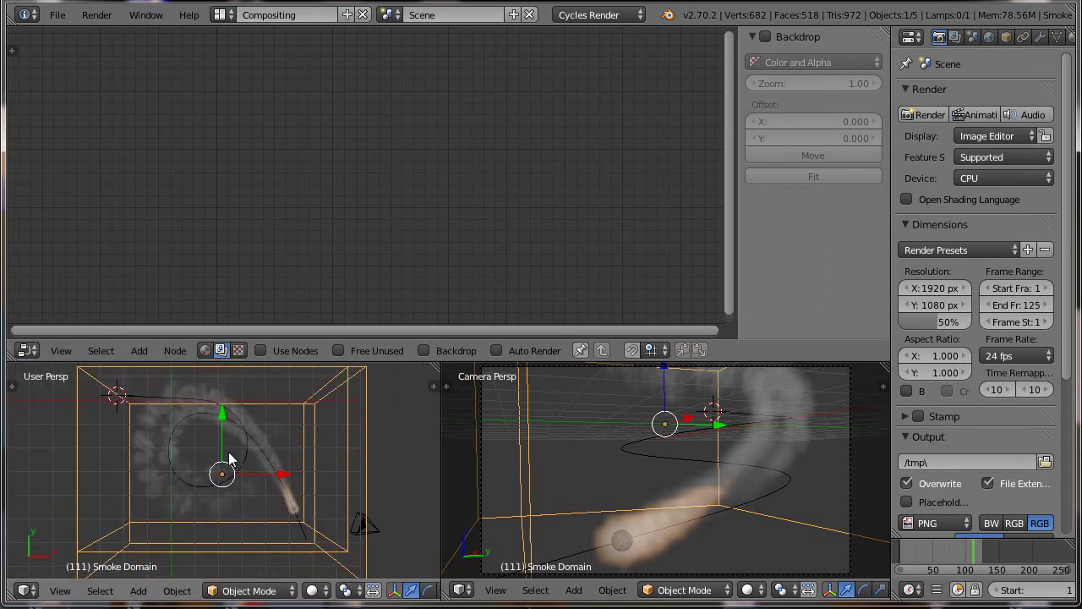
{"action": "key", "text": "KP_1"}
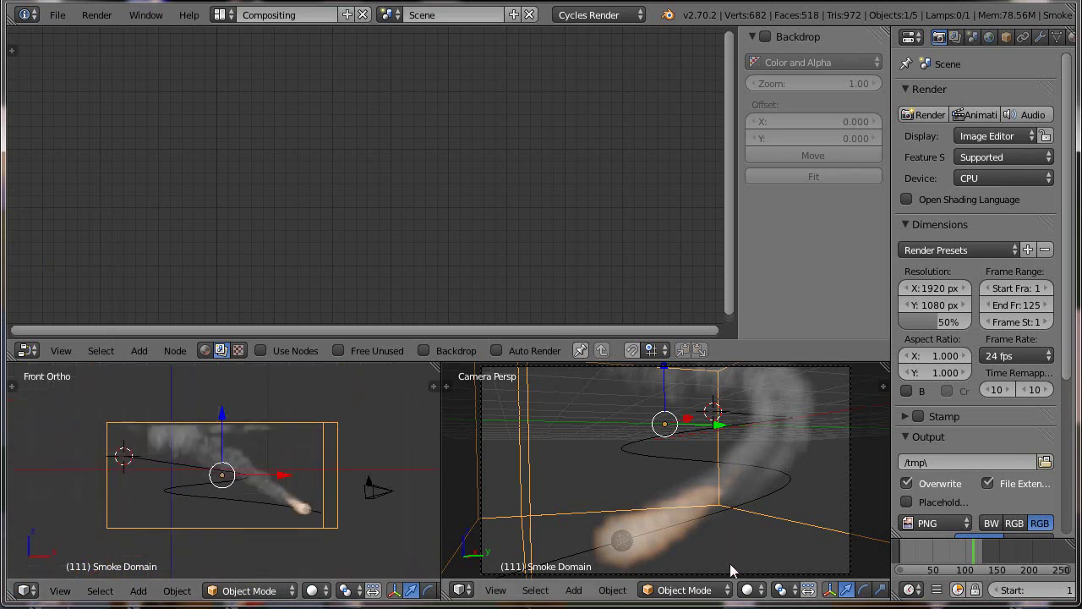
- Set the camera view's shading to Rendered and hide the sidebar
{"action": "left_click", "coordinate": [749, 590]}
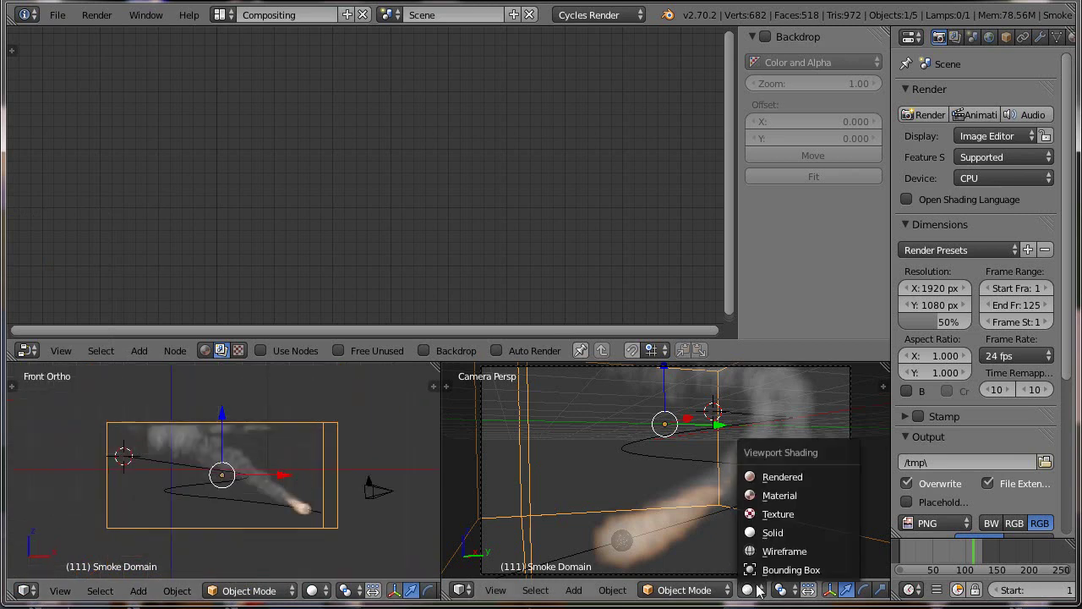
{"action": "left_click", "coordinate": [778, 477]}
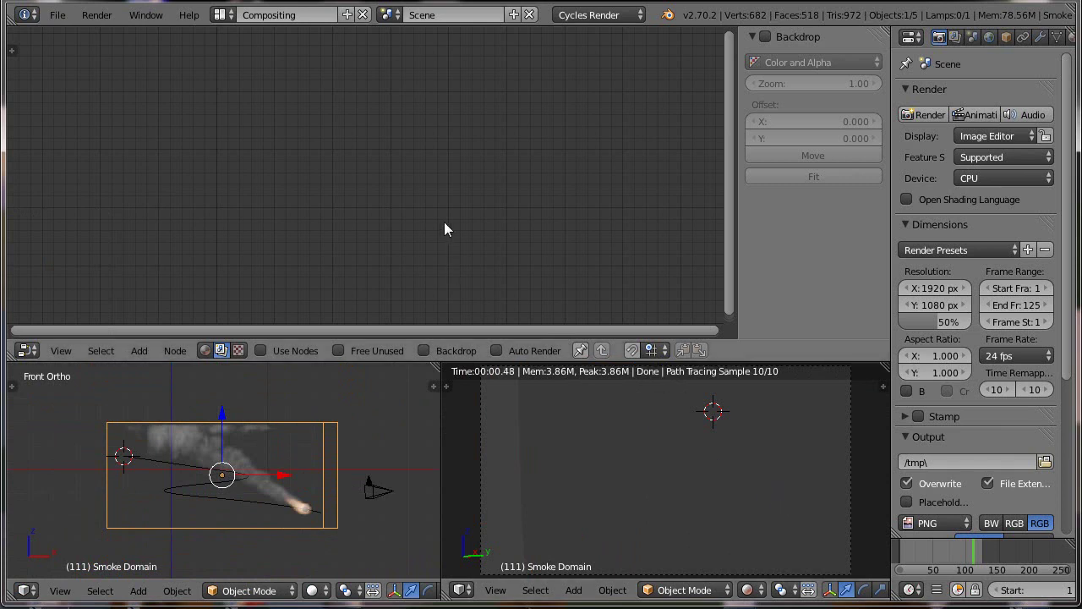
{"action": "key", "text": "n"}
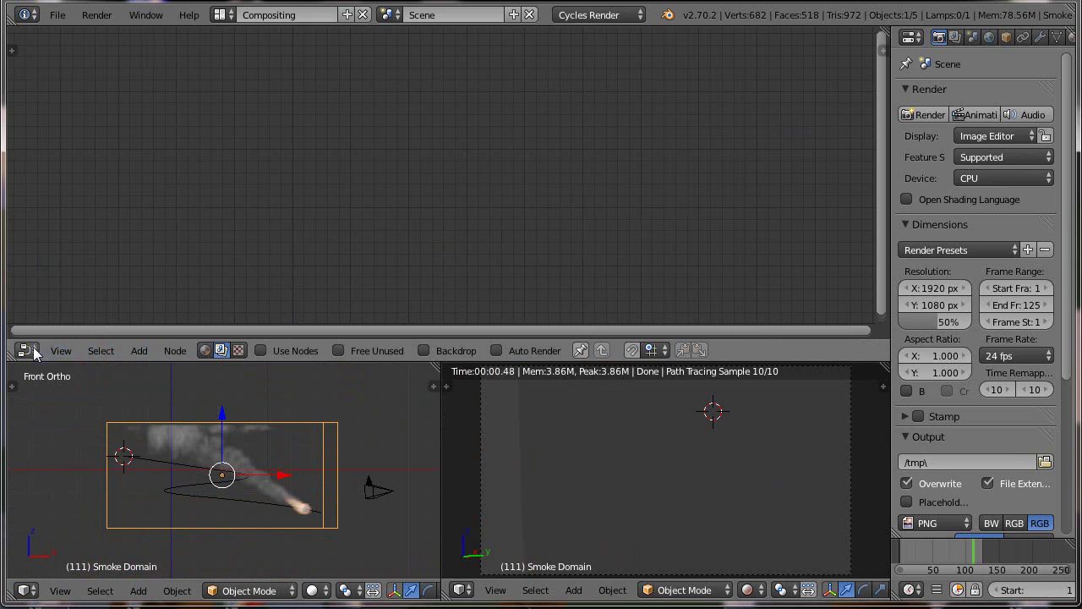
- Show the material's shader nodes, move the Material Output right, and delete the Diffuse BSDF
{"action": "left_click", "coordinate": [206, 350]}
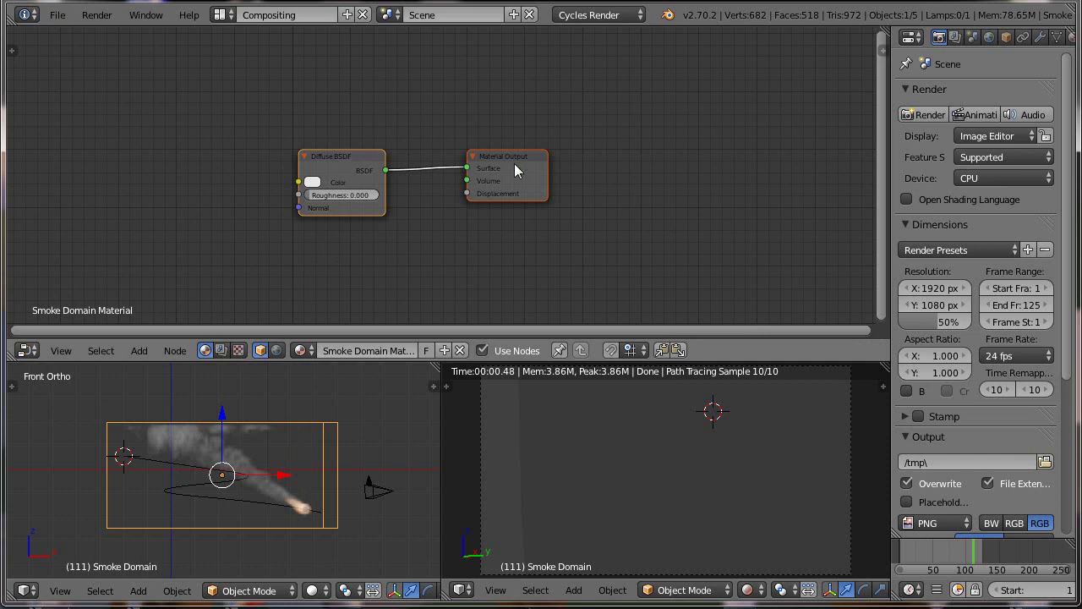
{"action": "left_click_drag", "start_coordinate": [518, 166], "coordinate": [822, 149]}
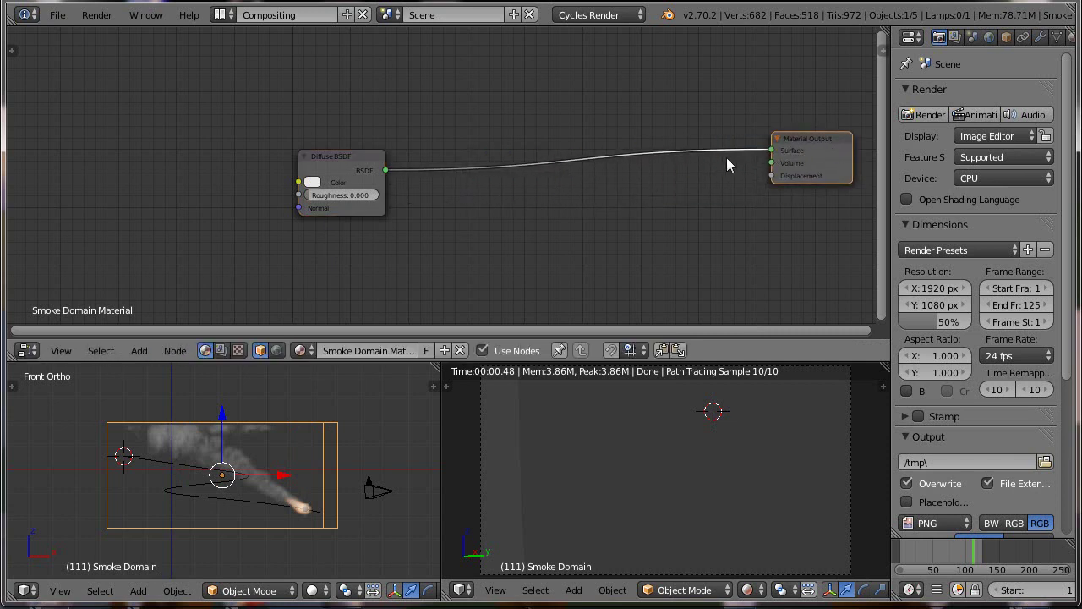
{"action": "left_click_drag", "start_coordinate": [771, 152], "coordinate": [772, 163]}
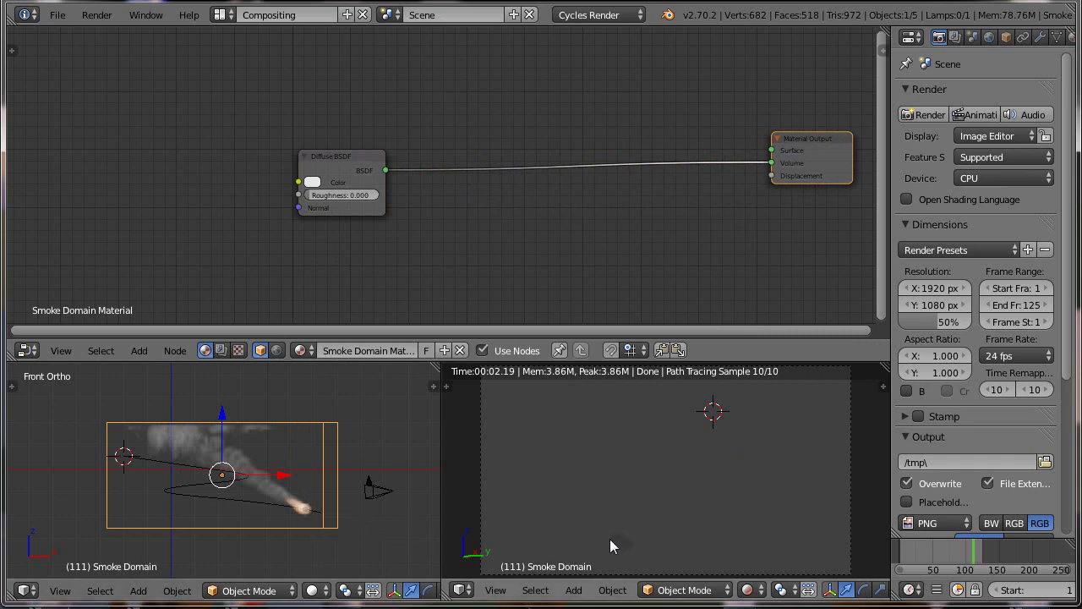
{"action": "right_click", "coordinate": [336, 162]}
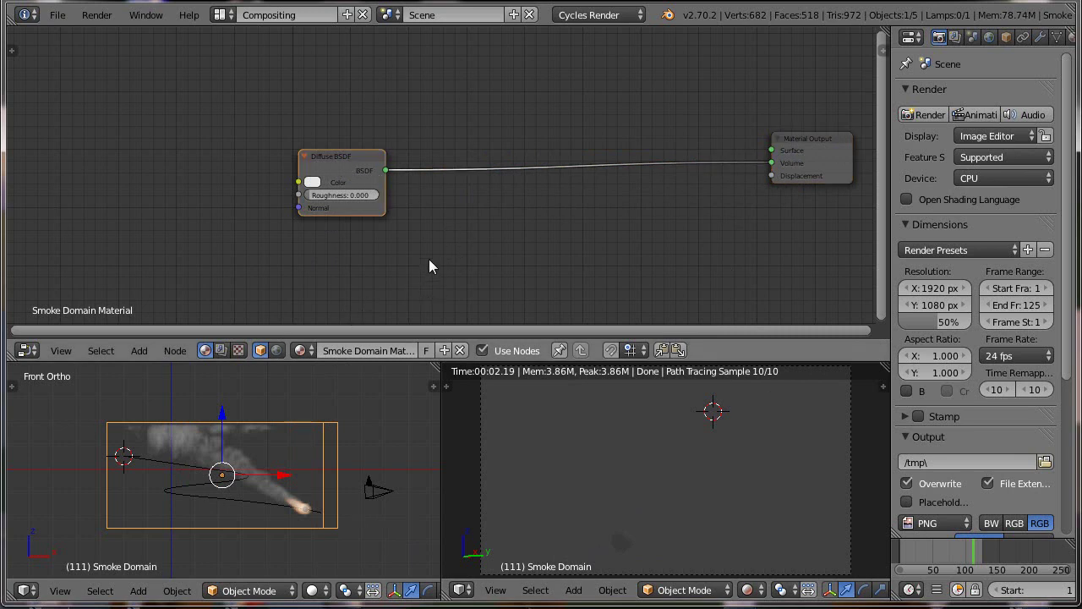
{"action": "key", "text": "x"}
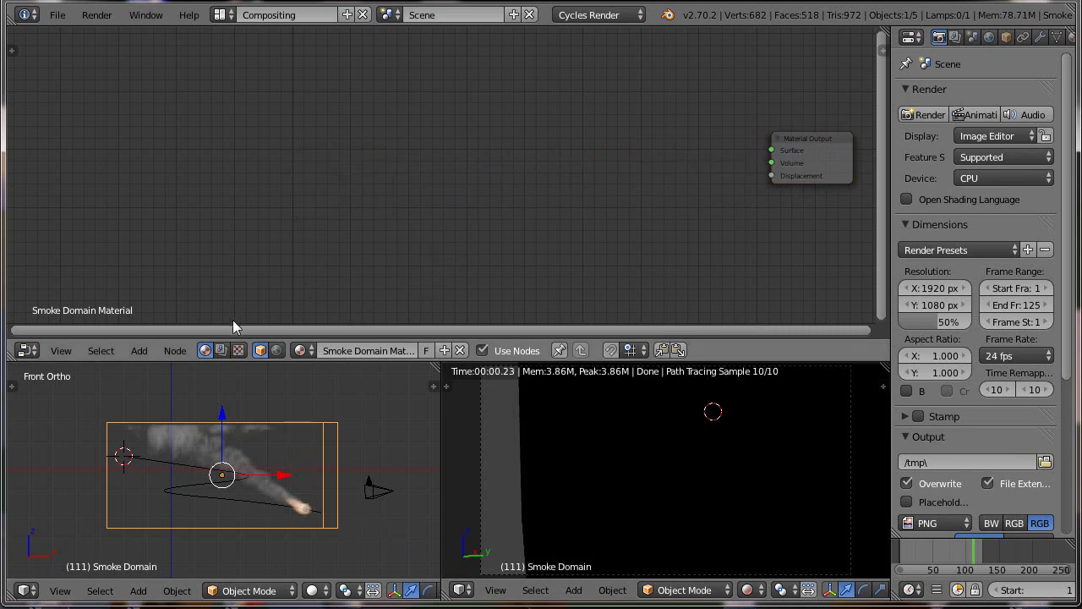
- Add a Volume Scatter node and connect it to the Material Output's Volume input
{"action": "left_click", "coordinate": [173, 351]}
{"action": "left_click", "coordinate": [139, 352]}
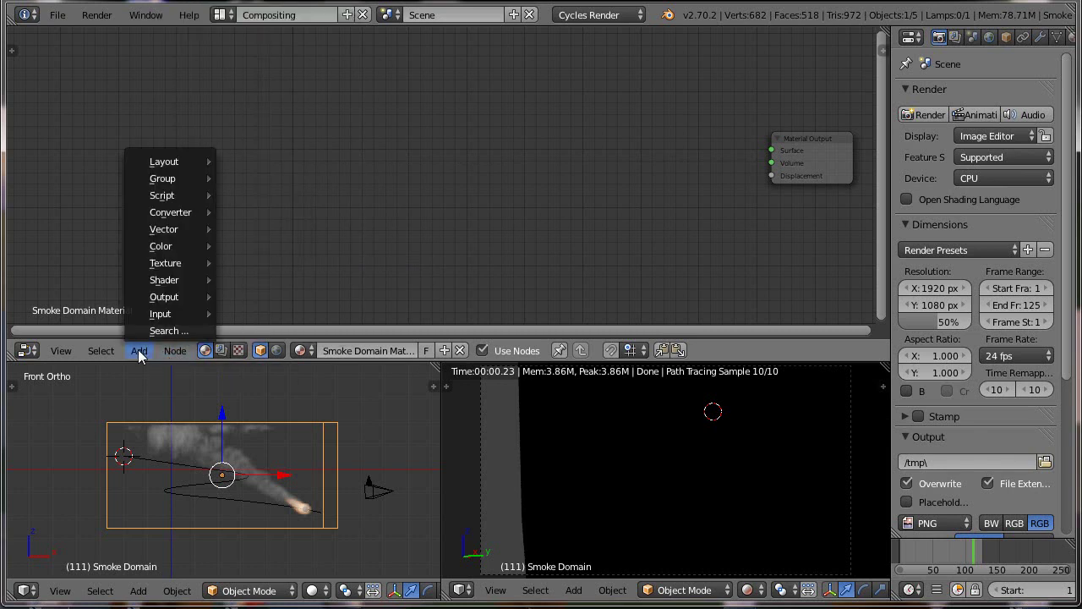
{"action": "mouse_move", "coordinate": [164, 280]}
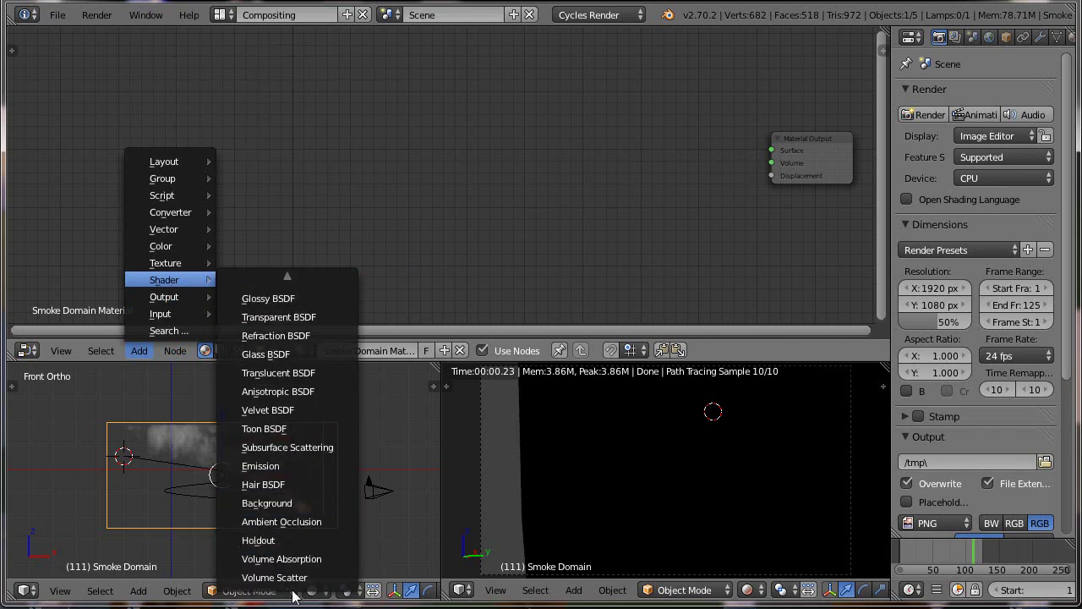
{"action": "left_click", "coordinate": [269, 580]}
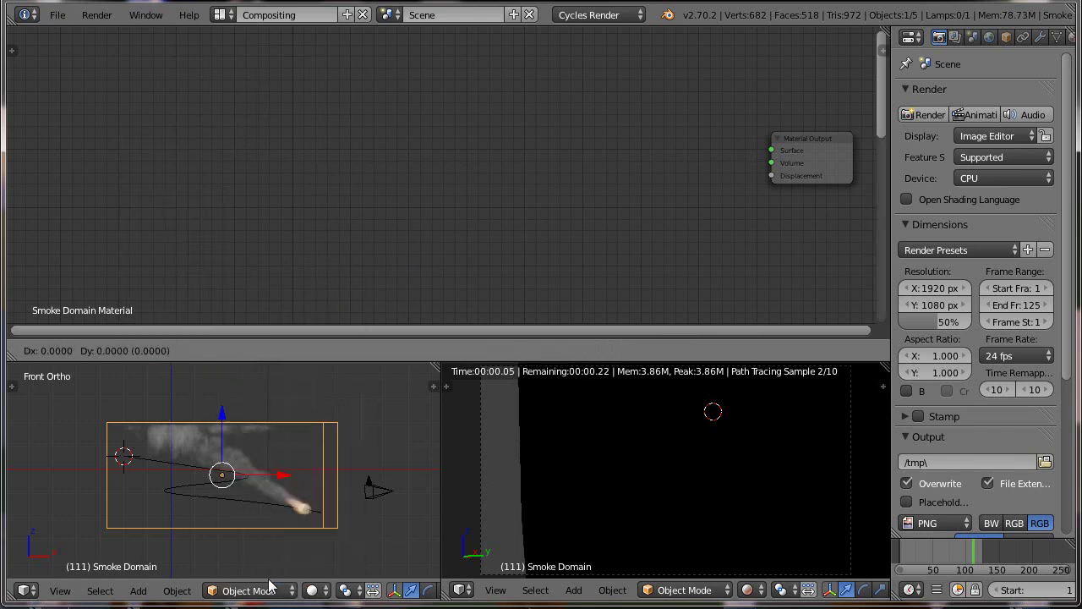
{"action": "right_click", "coordinate": [521, 59]}
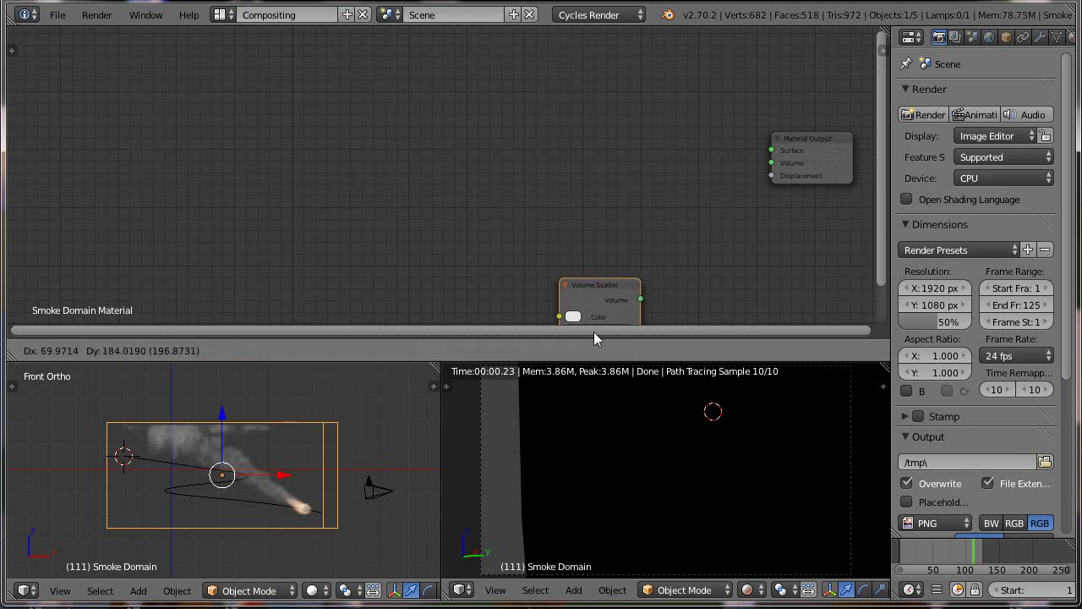
{"action": "left_click", "coordinate": [593, 331]}
{"action": "mouse_move", "coordinate": [633, 300]}
{"action": "left_mouse_down"}
{"action": "mouse_move", "coordinate": [566, 125]}
{"action": "mouse_move", "coordinate": [617, 136]}
{"action": "left_mouse_up"}
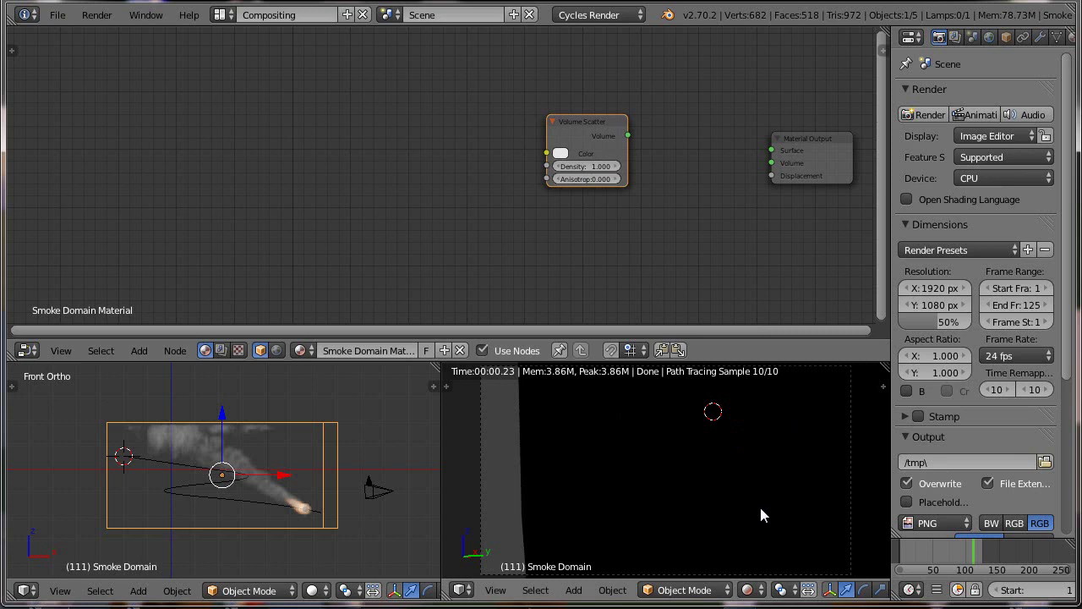
{"action": "left_click_drag", "start_coordinate": [628, 135], "coordinate": [776, 164]}
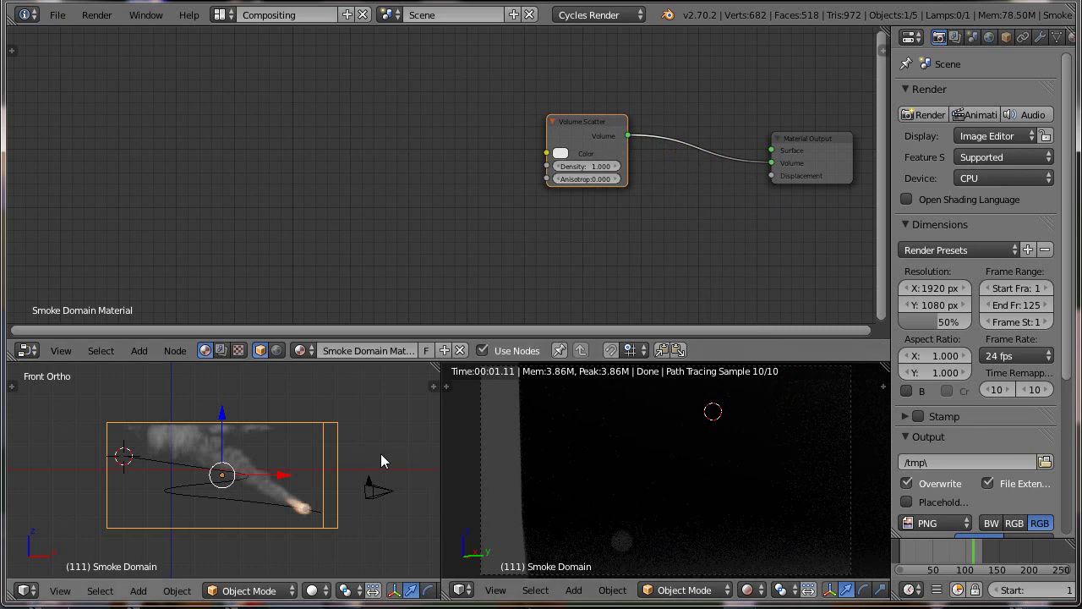
{"action": "middle_click_drag", "start_coordinate": [382, 442], "coordinate": [350, 522], "text": "shift"}
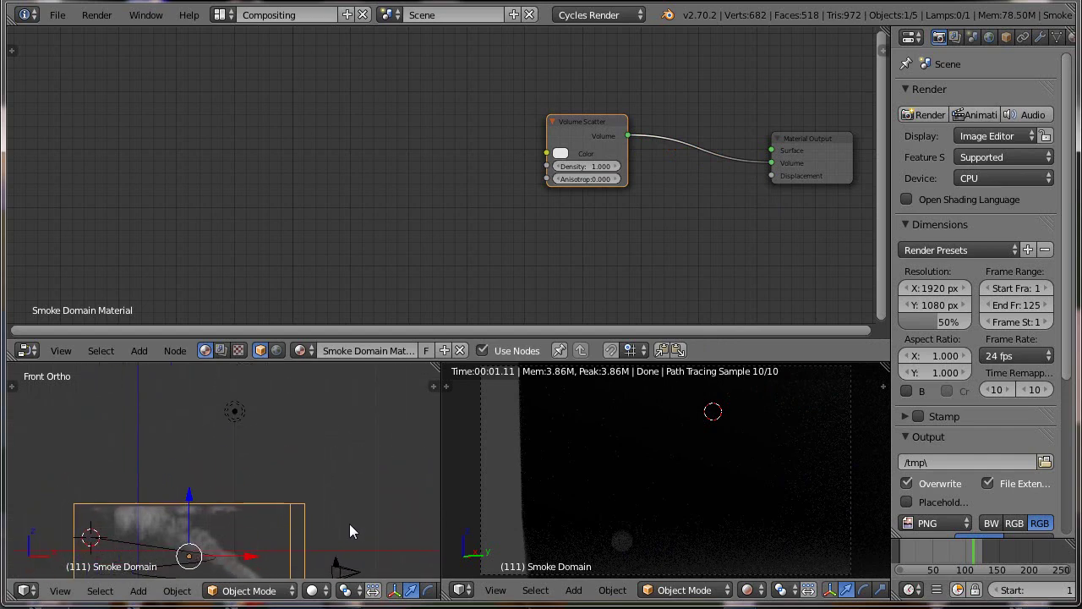
- Move the lamp along X and lower it beside the smoke domain
{"action": "right_click", "coordinate": [237, 412]}
{"action": "key", "text": "g"}
{"action": "key", "text": "x"}
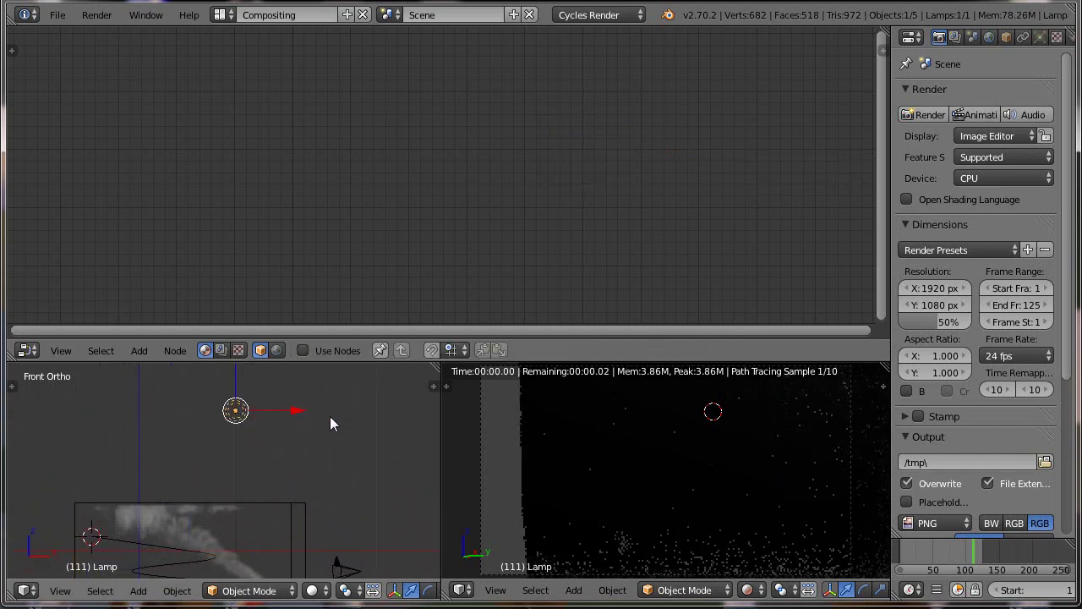
{"action": "left_click", "coordinate": [425, 431]}
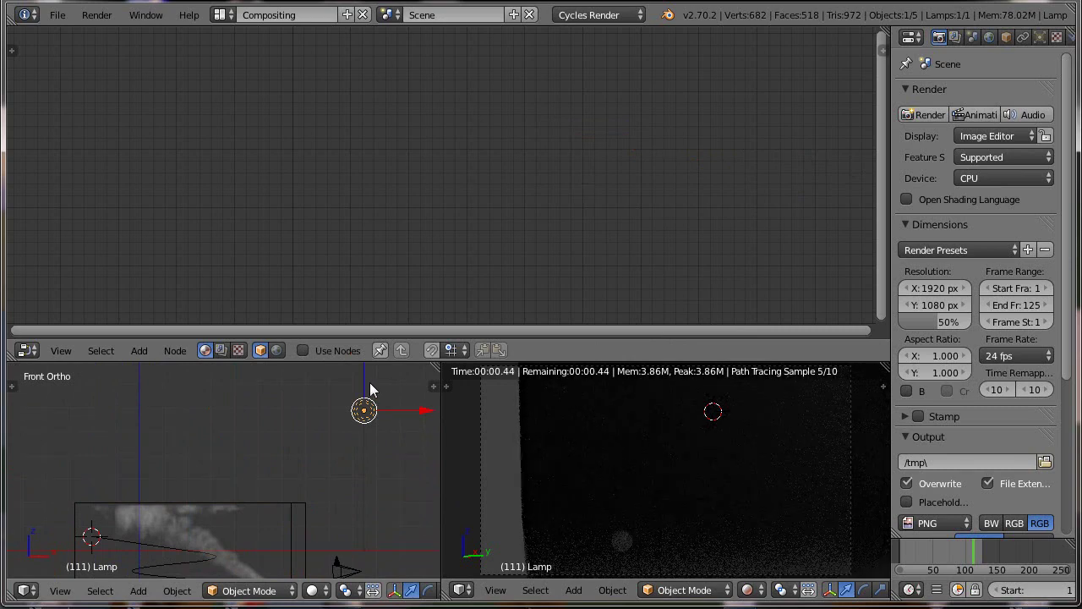
{"action": "left_click_drag", "start_coordinate": [364, 386], "coordinate": [360, 421]}
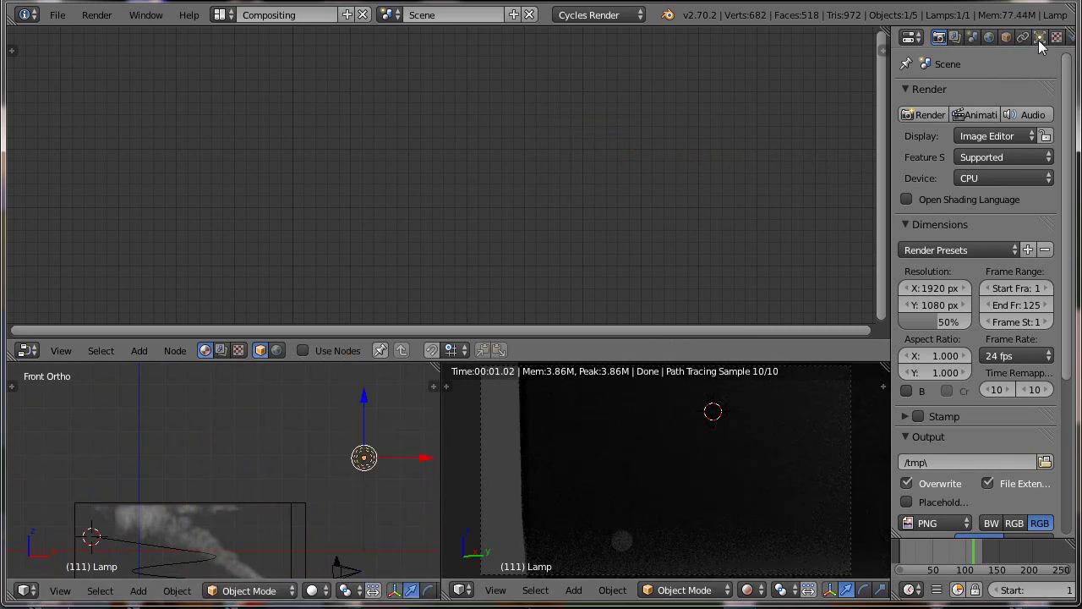
{"action": "scroll", "coordinate": [995, 41], "scroll_direction": "down", "scroll_amount": 2}
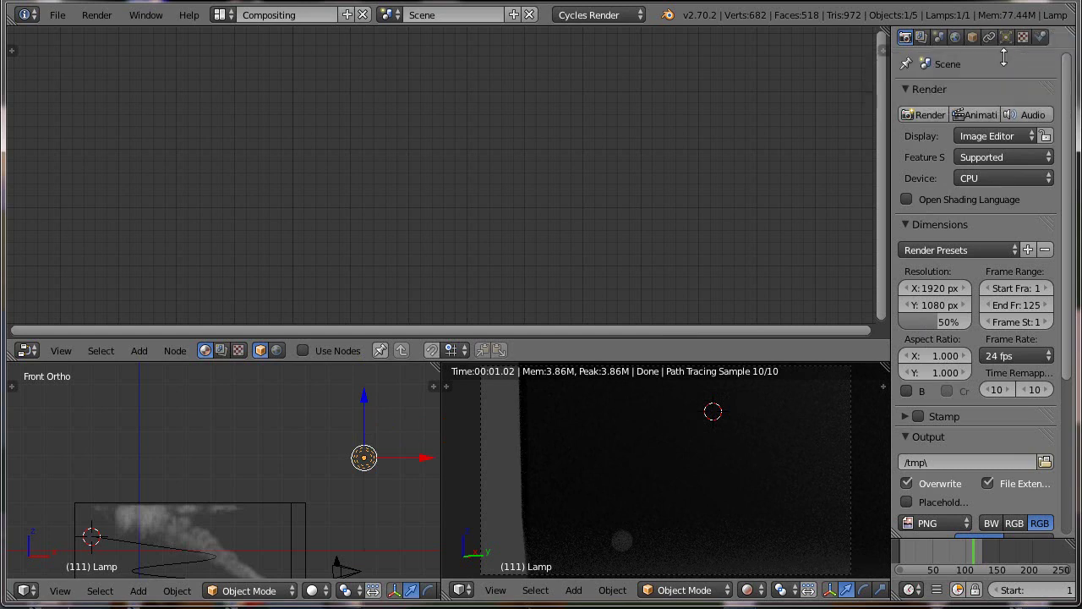
- Enable nodes on the lamp and set its Emission strength to 500
{"action": "left_click", "coordinate": [1006, 37]}
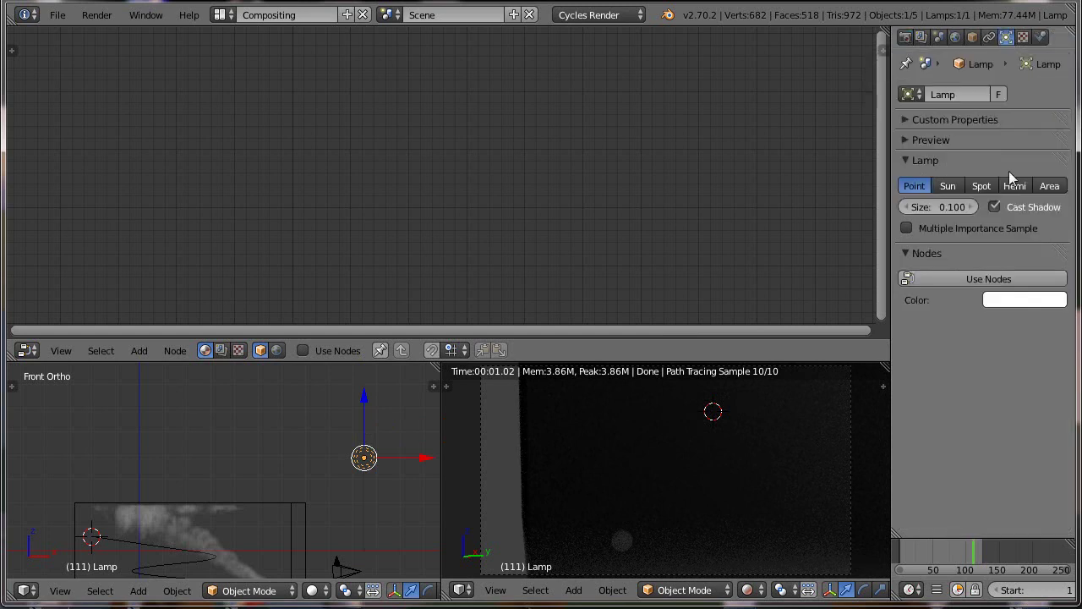
{"action": "left_click", "coordinate": [1009, 275]}
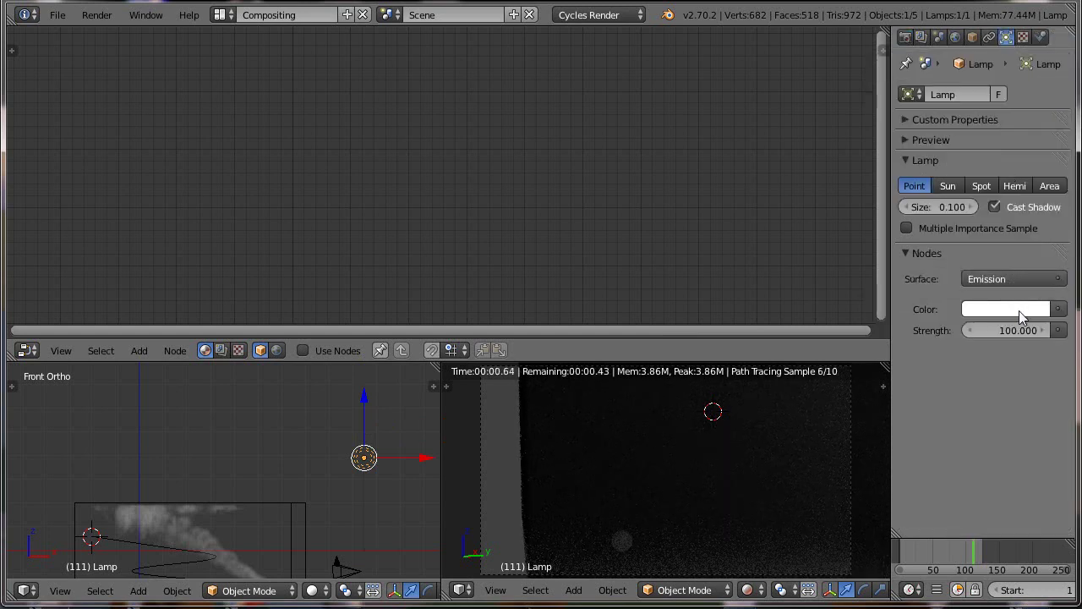
{"action": "left_click", "coordinate": [1015, 332]}
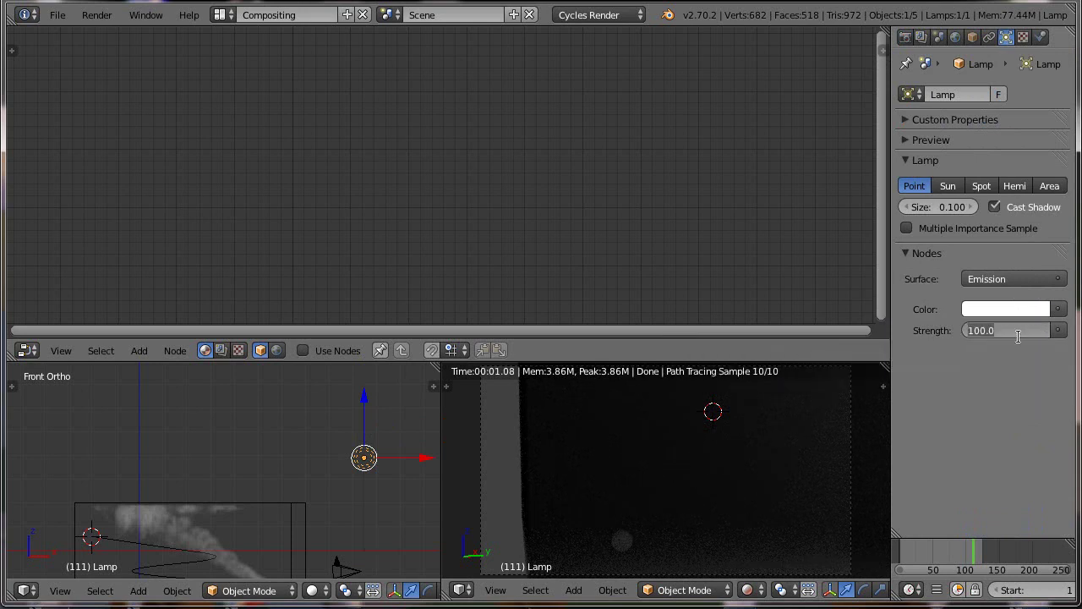
{"action": "type", "text": "500"}
{"action": "key", "text": "Return"}
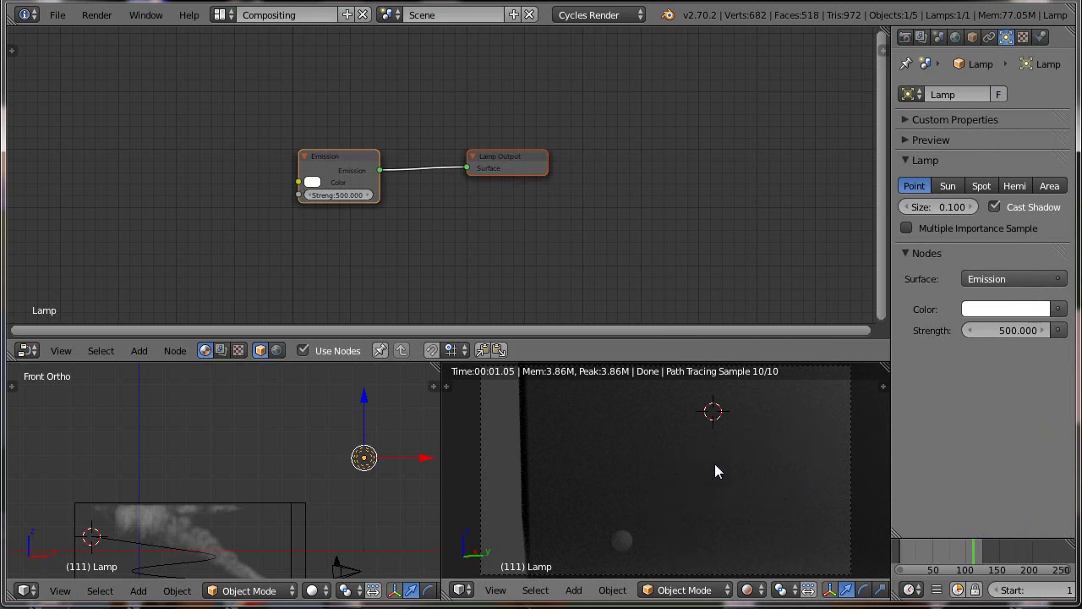
- Orbit the rendered view around the lit domain and select the Emission node
{"action": "scroll", "coordinate": [714, 461], "scroll_direction": "down", "scroll_amount": 3}
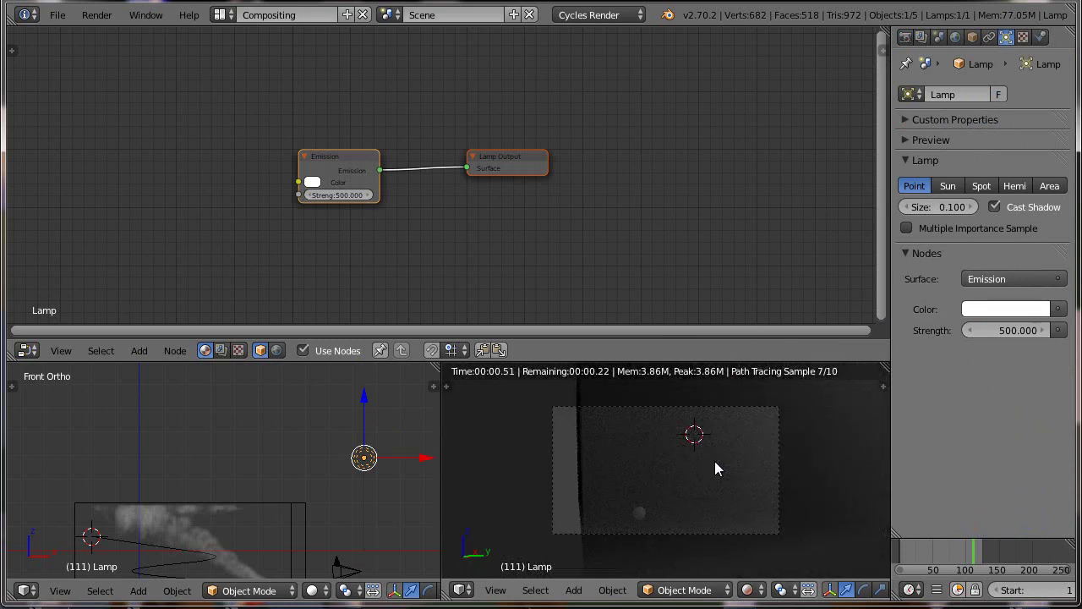
{"action": "scroll", "coordinate": [714, 474], "scroll_direction": "down", "scroll_amount": 2}
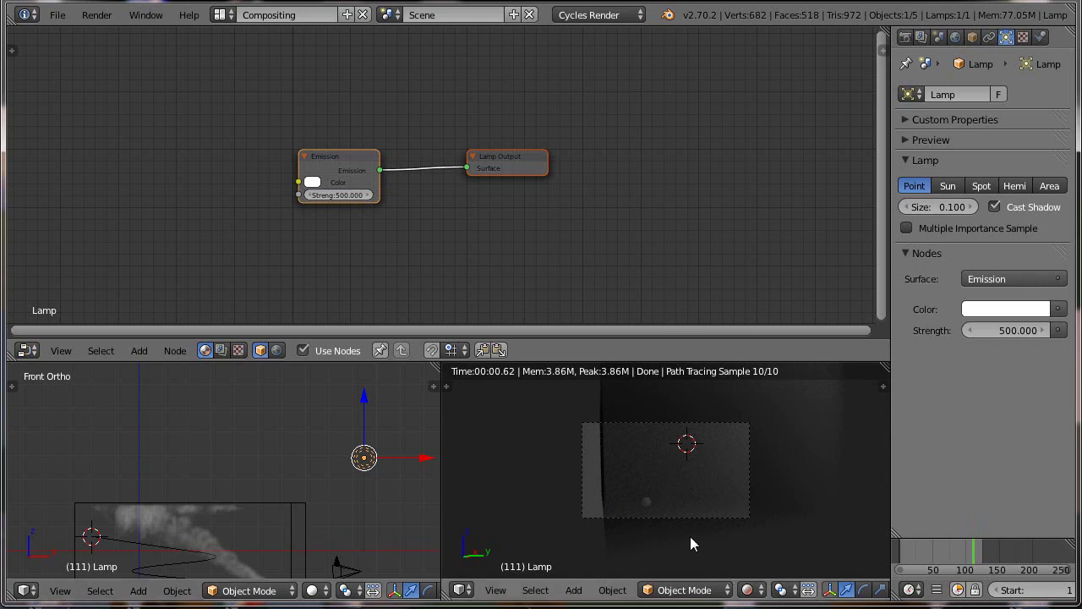
{"action": "key", "text": "KP_0"}
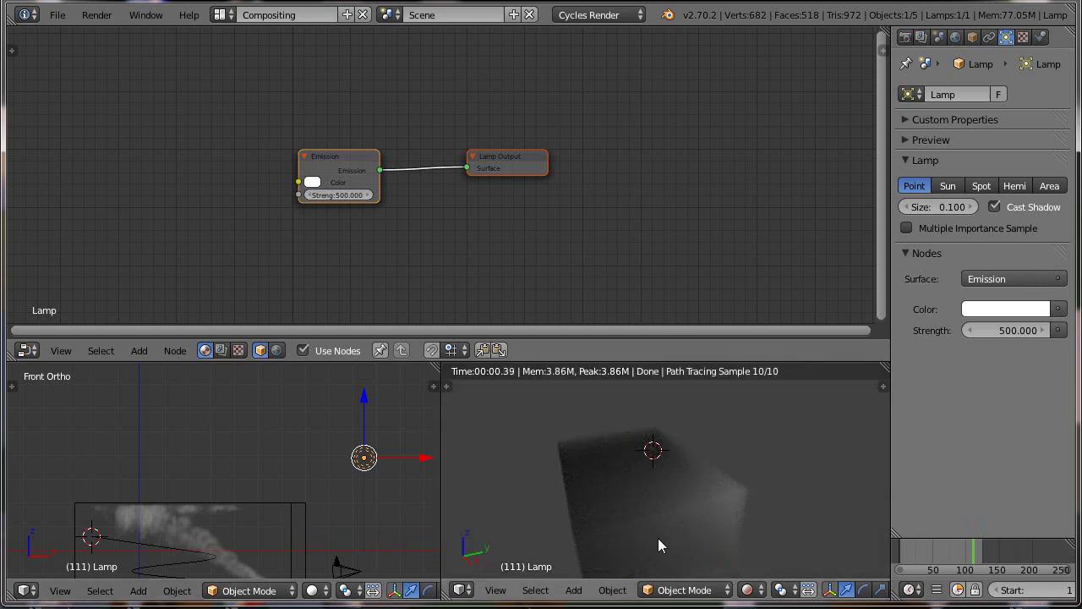
{"action": "mouse_move", "coordinate": [658, 538]}
{"action": "middle_mouse_down"}
{"action": "mouse_move", "coordinate": [690, 483]}
{"action": "mouse_move", "coordinate": [688, 496]}
{"action": "middle_mouse_up"}
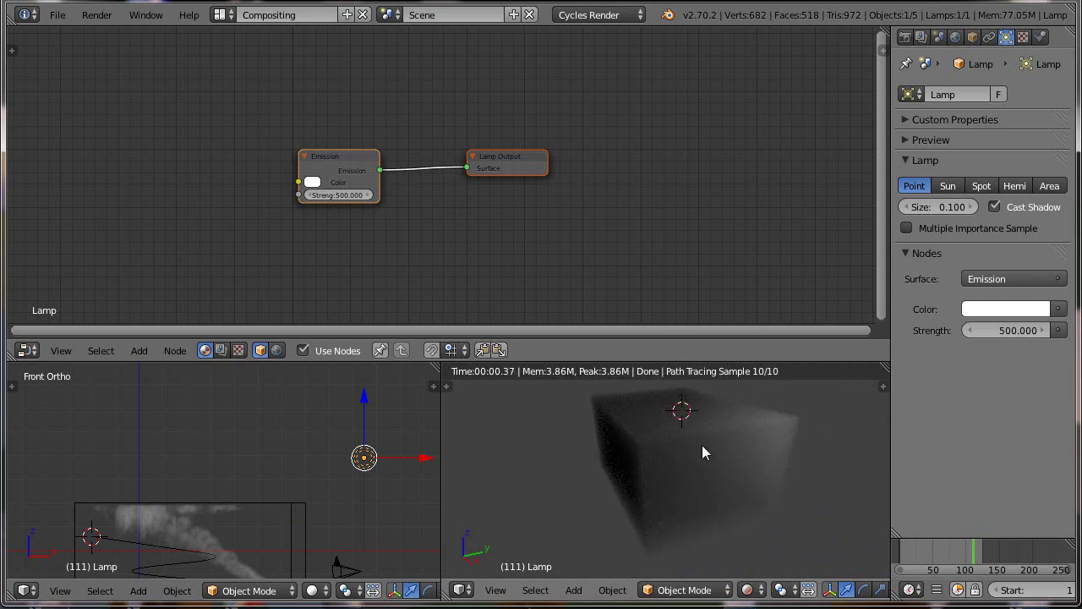
{"action": "left_click", "coordinate": [332, 159]}
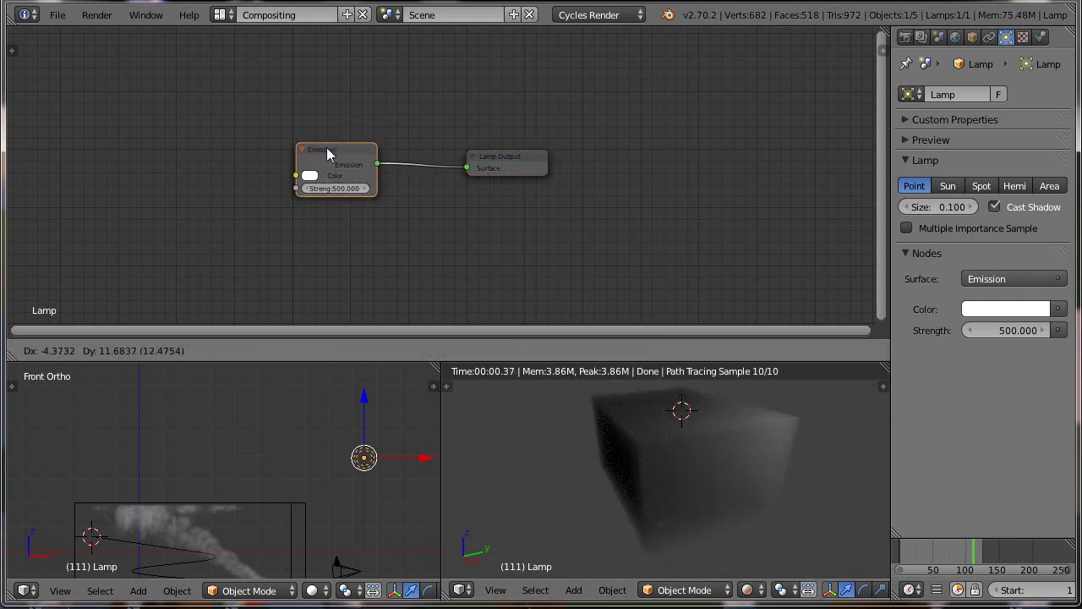
- Select the smoke domain and lower its Volume Scatter density to 0.200
{"action": "left_click_drag", "start_coordinate": [326, 147], "coordinate": [336, 150]}
{"action": "right_click", "coordinate": [296, 508]}
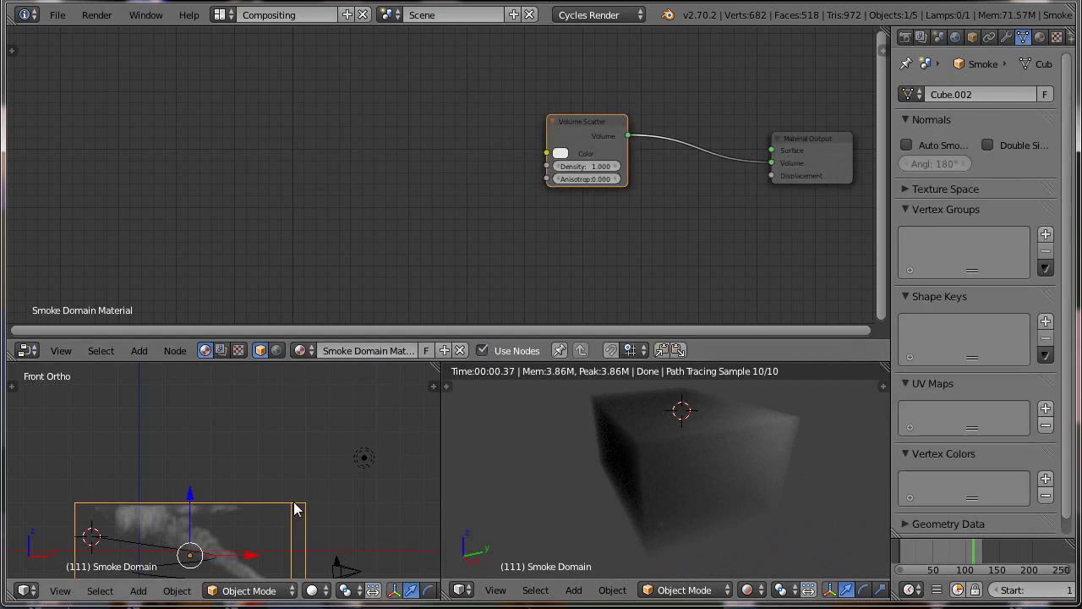
{"action": "left_click_drag", "start_coordinate": [577, 127], "coordinate": [436, 105]}
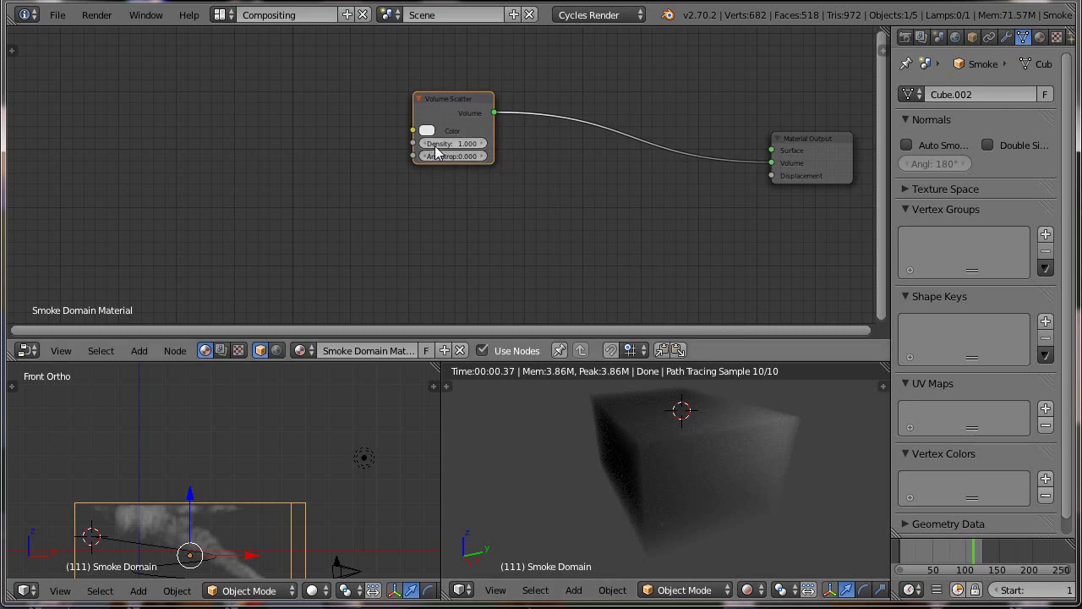
{"action": "mouse_move", "coordinate": [461, 152]}
{"action": "left_mouse_down"}
{"action": "mouse_move", "coordinate": [427, 152]}
{"action": "mouse_move", "coordinate": [469, 143]}
{"action": "mouse_move", "coordinate": [461, 146]}
{"action": "left_mouse_up"}
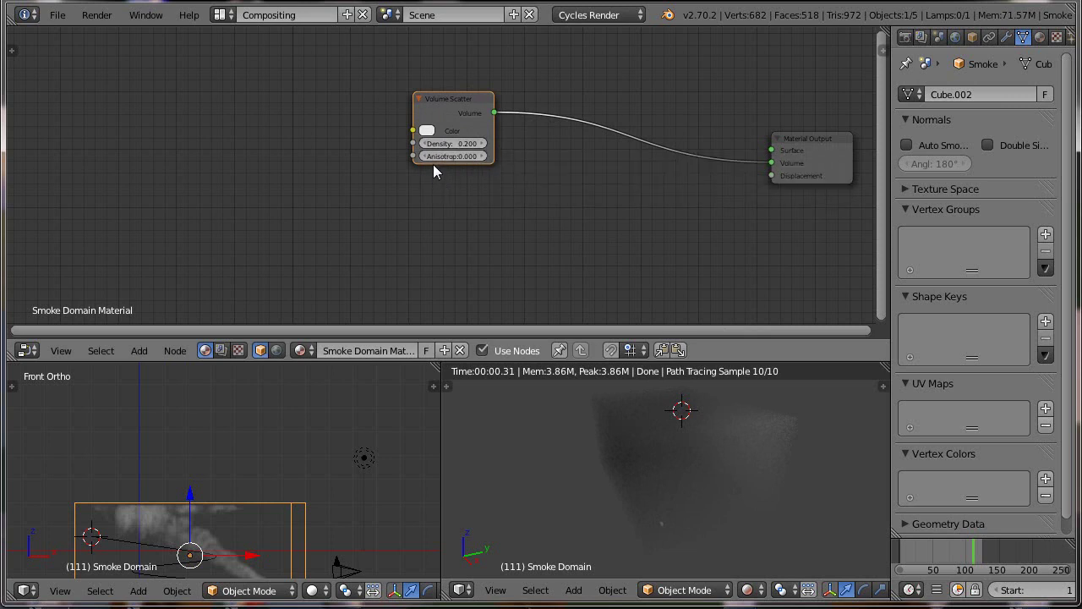
{"action": "left_click", "coordinate": [146, 349]}
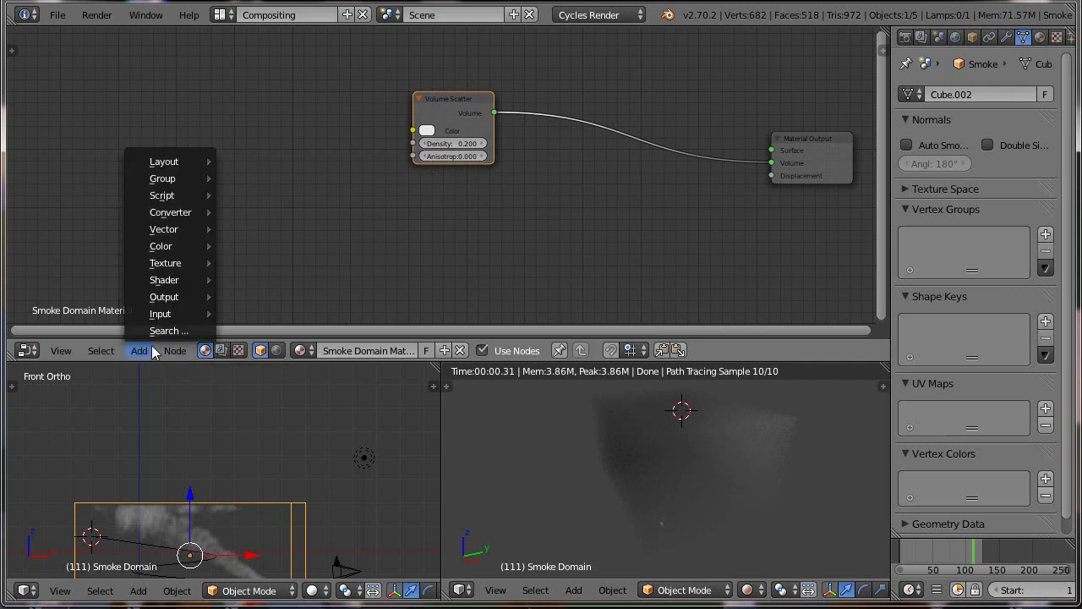
{"action": "mouse_move", "coordinate": [166, 279]}
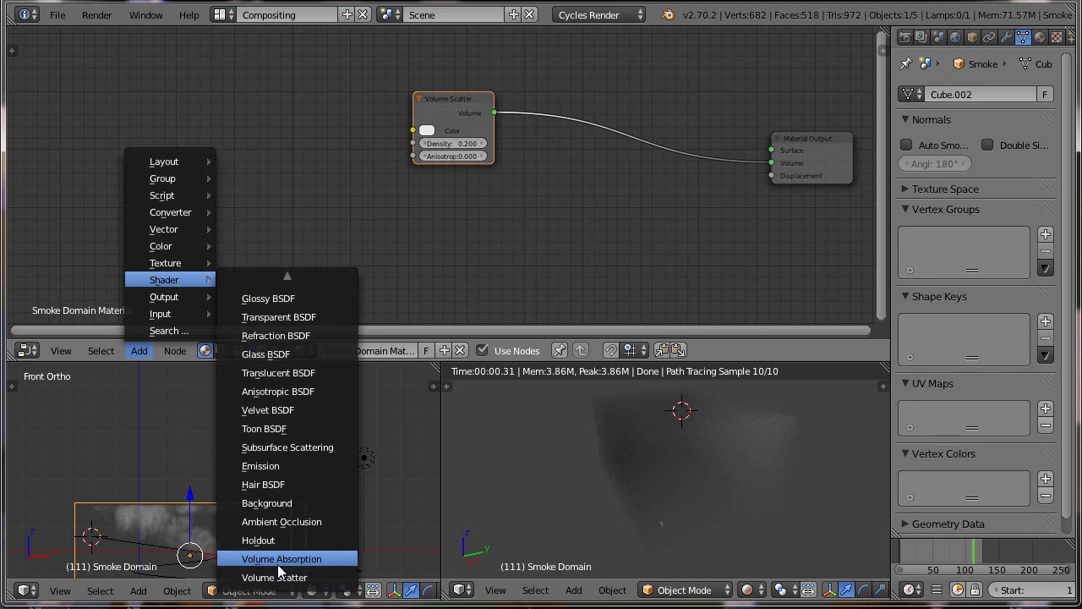
- Add a Volume Absorption node and combine it with Volume Scatter through an Add Shader
{"action": "left_click", "coordinate": [279, 559]}
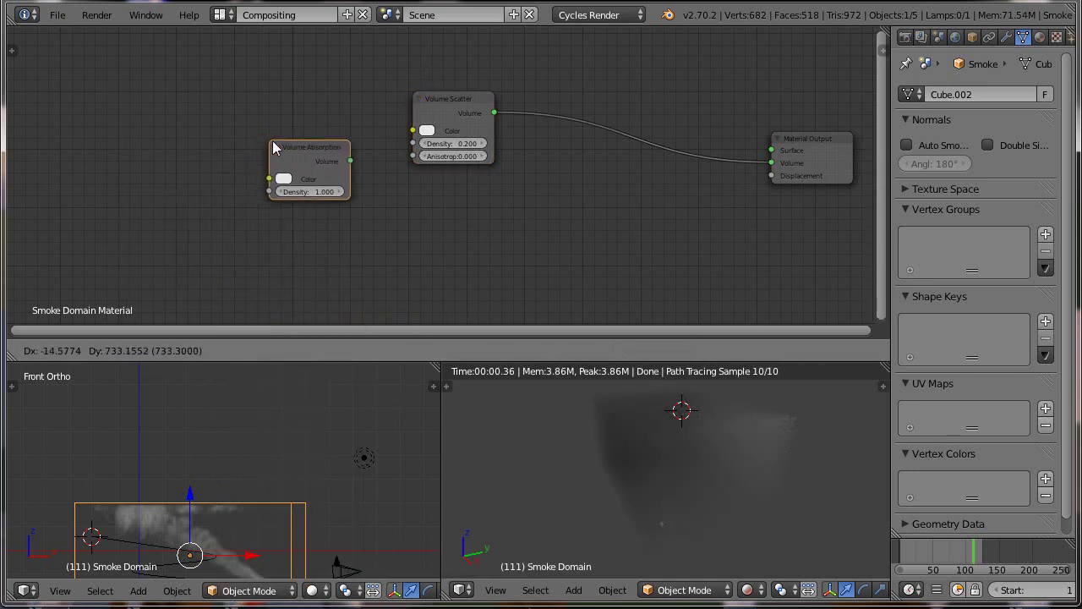
{"action": "left_click", "coordinate": [319, 162]}
{"action": "mouse_move", "coordinate": [320, 162]}
{"action": "left_mouse_down"}
{"action": "mouse_move", "coordinate": [474, 215]}
{"action": "mouse_move", "coordinate": [455, 196]}
{"action": "mouse_move", "coordinate": [771, 162]}
{"action": "left_mouse_up"}
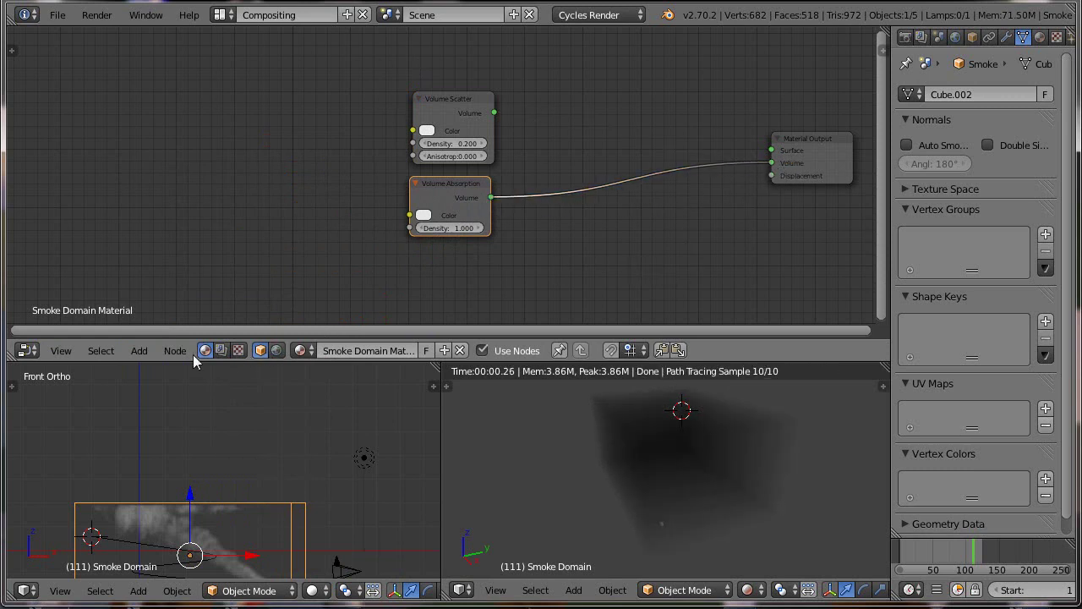
{"action": "left_click", "coordinate": [139, 350]}
{"action": "mouse_move", "coordinate": [166, 280]}
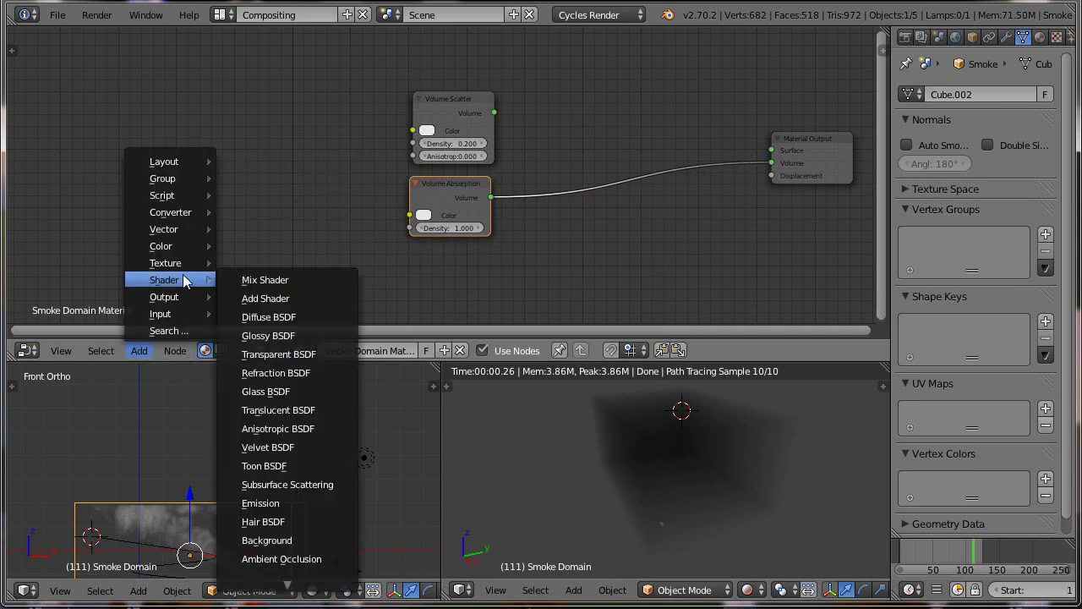
{"action": "left_click", "coordinate": [252, 299]}
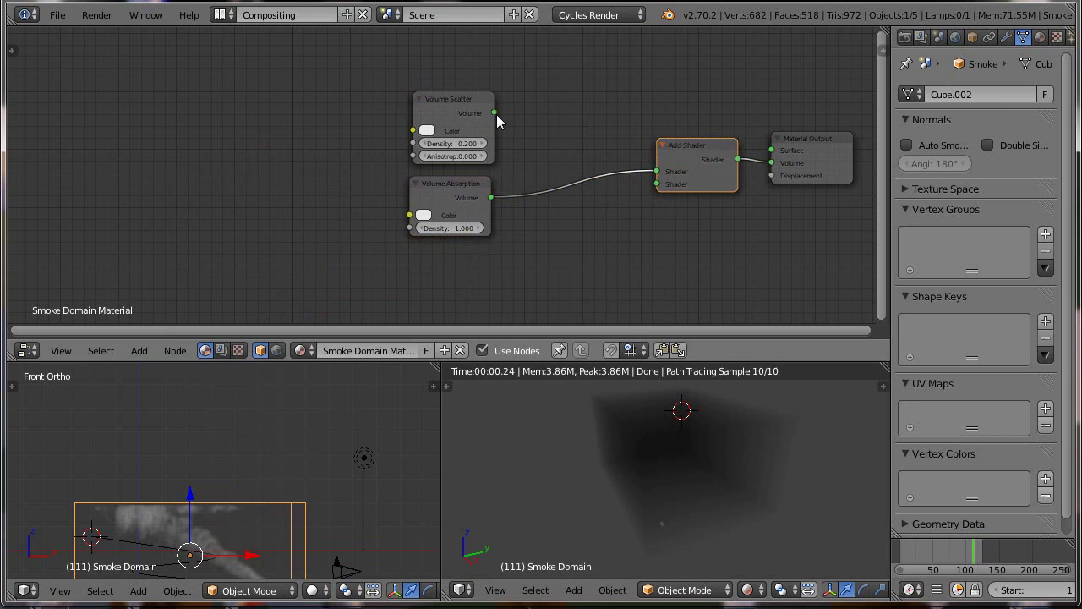
{"action": "left_click_drag", "start_coordinate": [494, 112], "coordinate": [656, 171]}
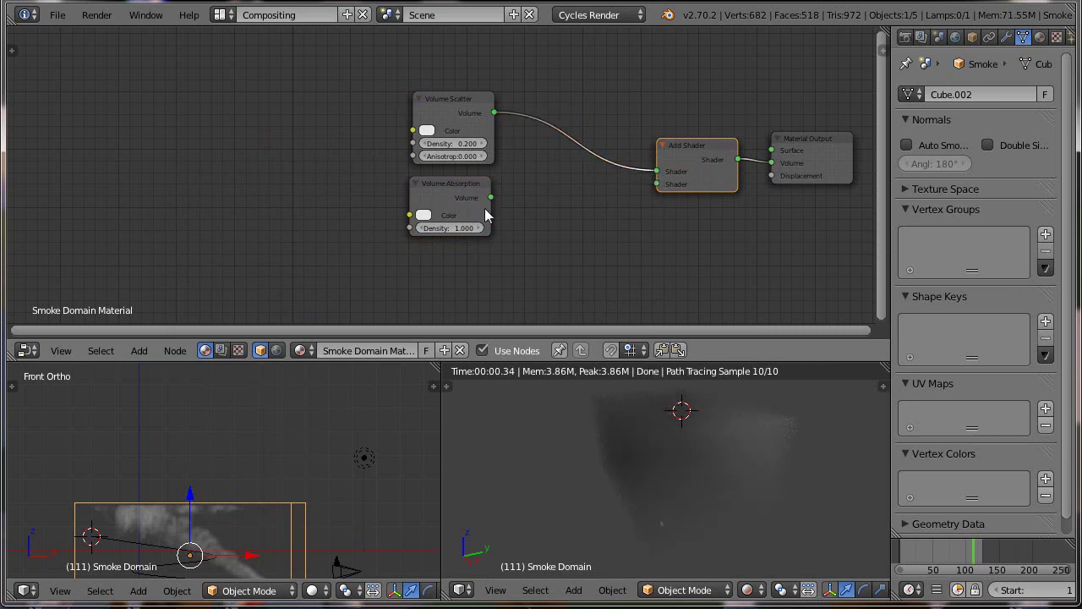
{"action": "left_click_drag", "start_coordinate": [491, 197], "coordinate": [657, 183]}
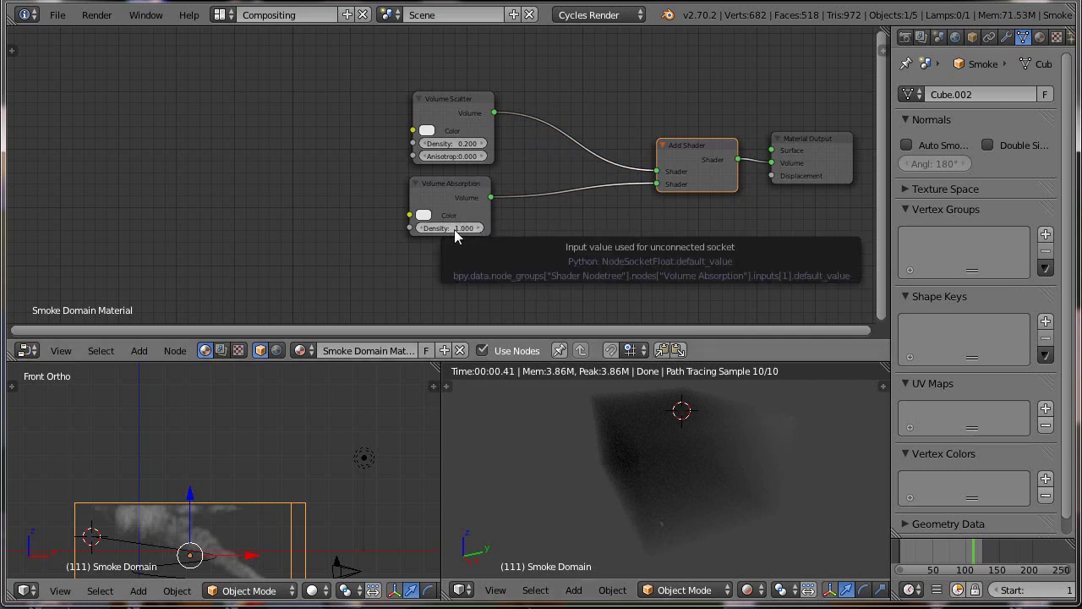
- Set the Volume Absorption density to 0 and frame the smoke domain in view
{"action": "left_click_drag", "start_coordinate": [454, 229], "coordinate": [421, 229]}
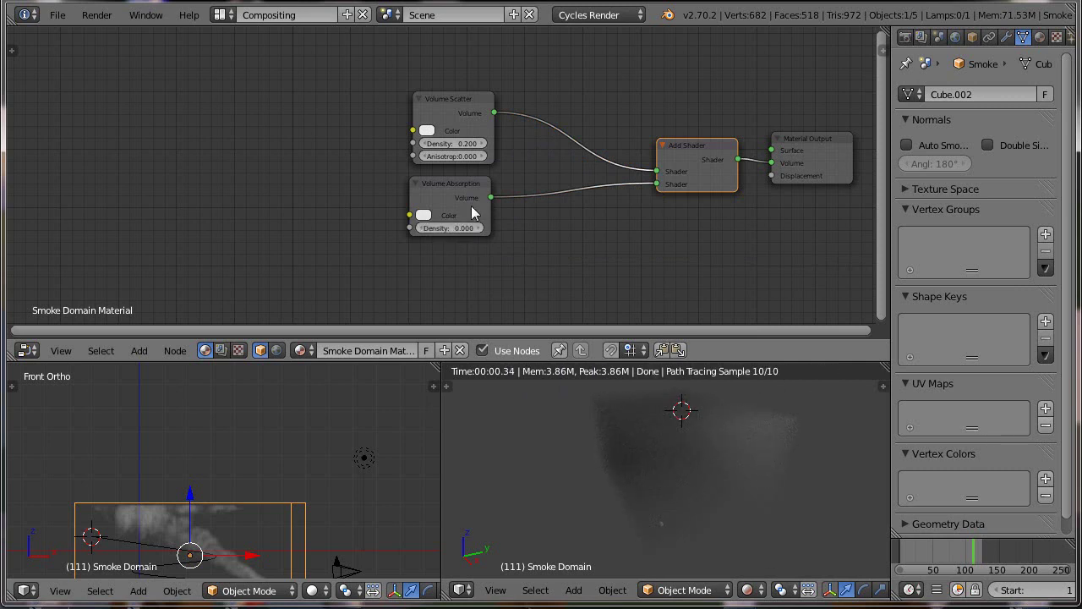
{"action": "scroll", "coordinate": [453, 143], "scroll_direction": "down", "scroll_amount": 1, "text": "ctrl"}
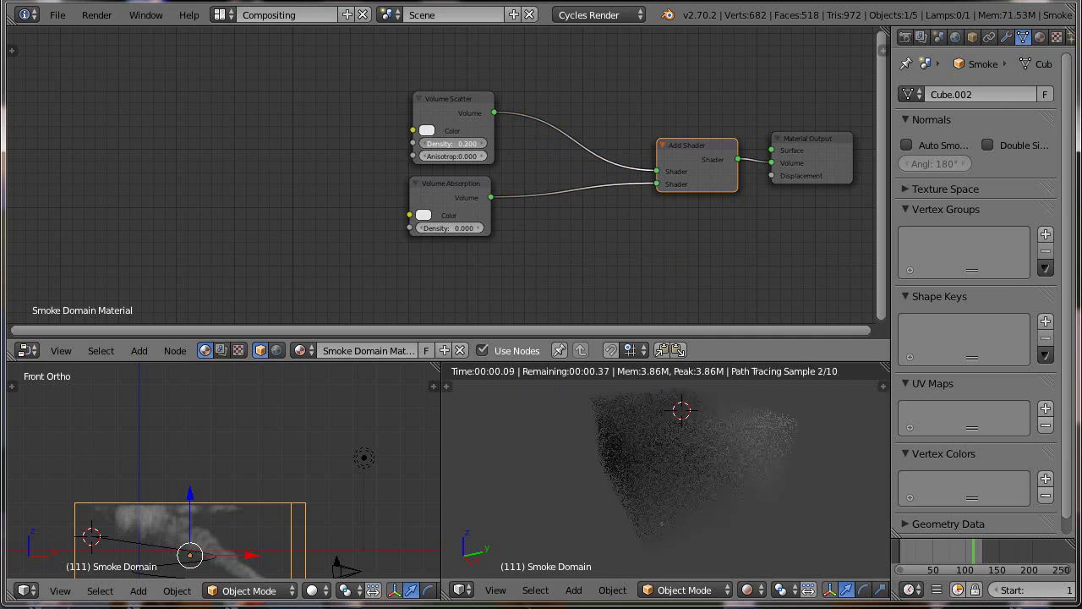
{"action": "scroll", "coordinate": [452, 144], "scroll_direction": "down", "scroll_amount": 1, "text": "ctrl"}
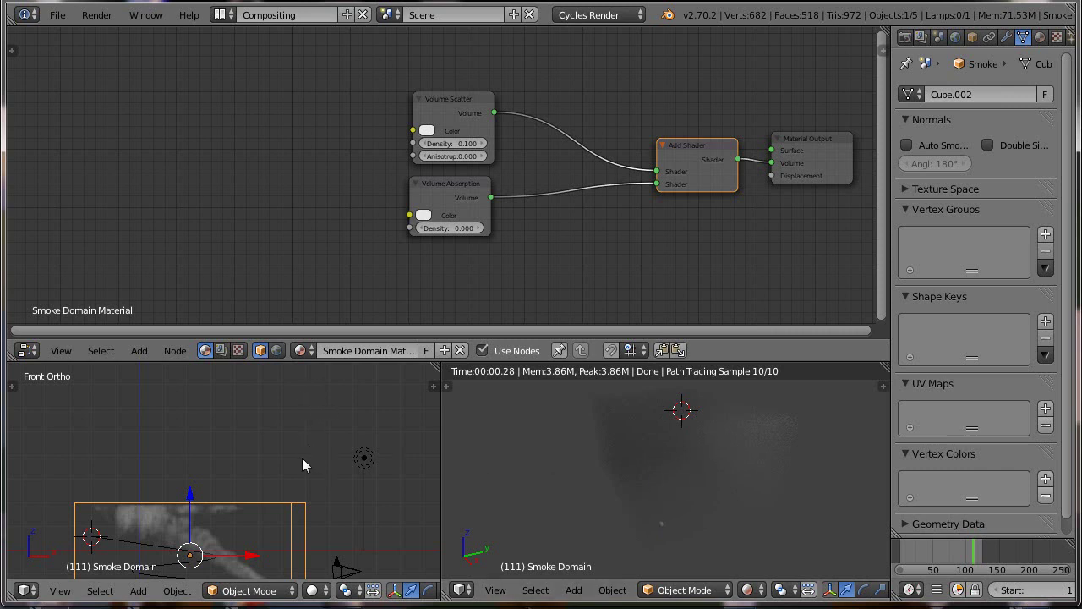
{"action": "middle_click_drag", "start_coordinate": [286, 460], "coordinate": [323, 388], "text": "shift"}
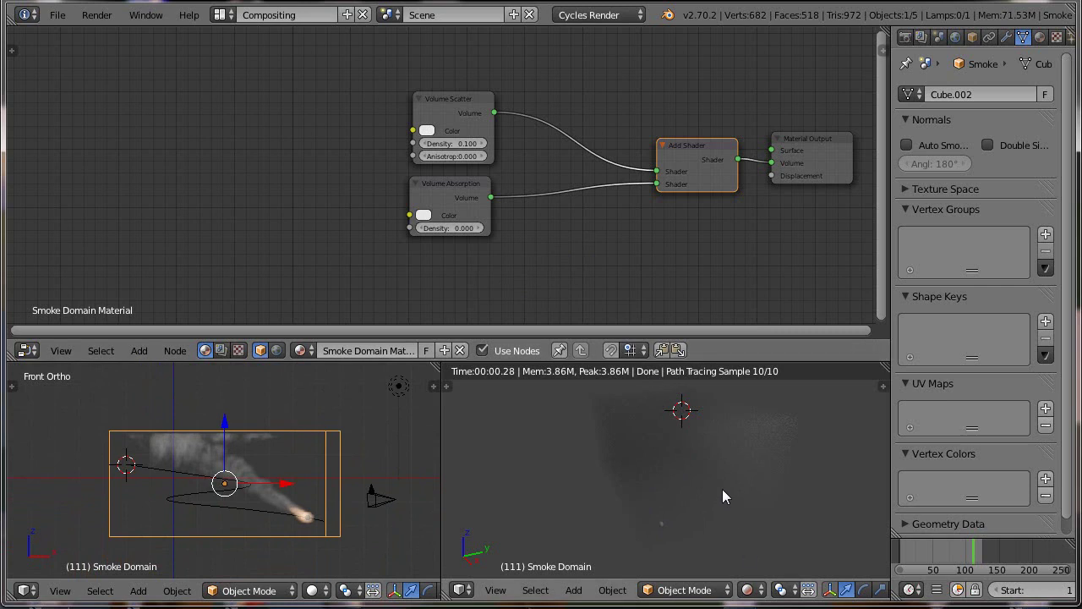
- Add an Attribute node named 'density' and link its Fac to both Scatter and Absorption Density
{"action": "left_click", "coordinate": [141, 350]}
{"action": "mouse_move", "coordinate": [165, 314]}
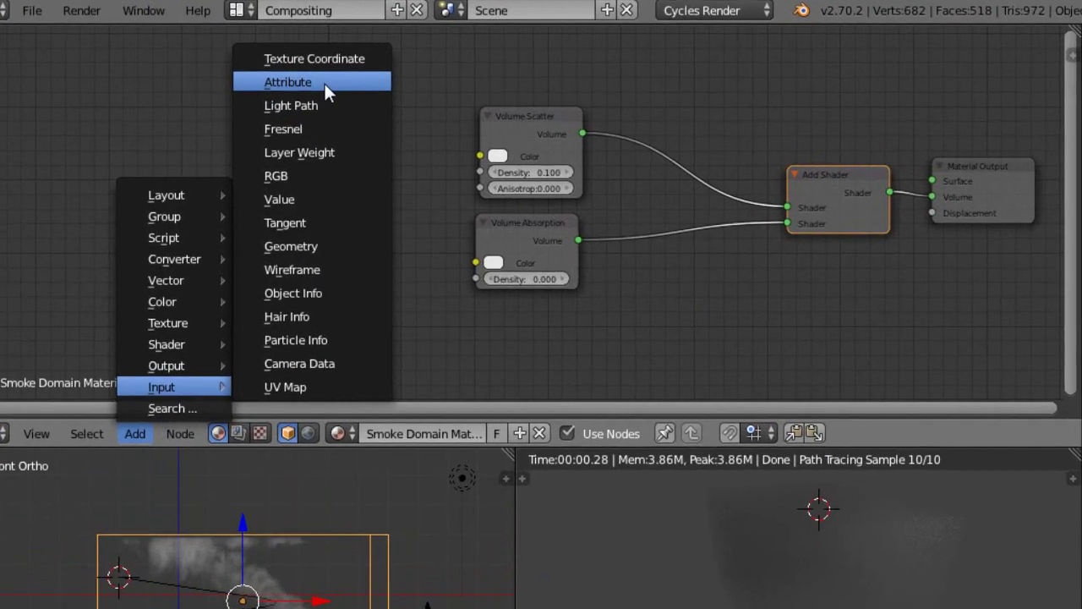
{"action": "left_click", "coordinate": [290, 72]}
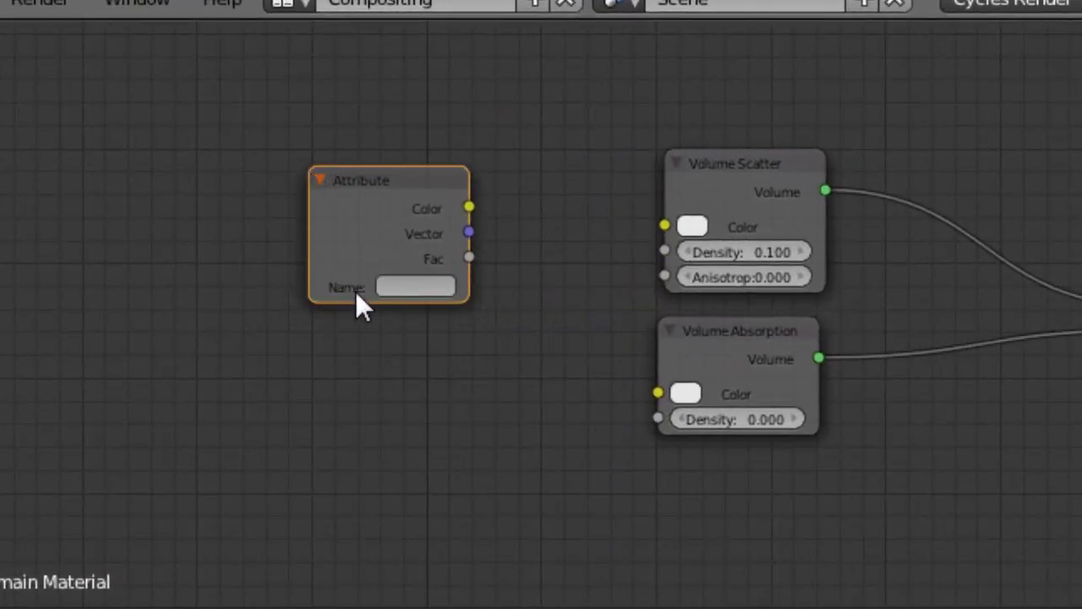
{"action": "left_click", "coordinate": [420, 294]}
{"action": "type", "text": "dens"}
{"action": "type", "text": "ity"}
{"action": "key", "text": "Return"}
{"action": "mouse_move", "coordinate": [569, 253]}
{"action": "left_mouse_down"}
{"action": "mouse_move", "coordinate": [606, 242]}
{"action": "mouse_move", "coordinate": [646, 269]}
{"action": "mouse_move", "coordinate": [666, 256]}
{"action": "left_mouse_up"}
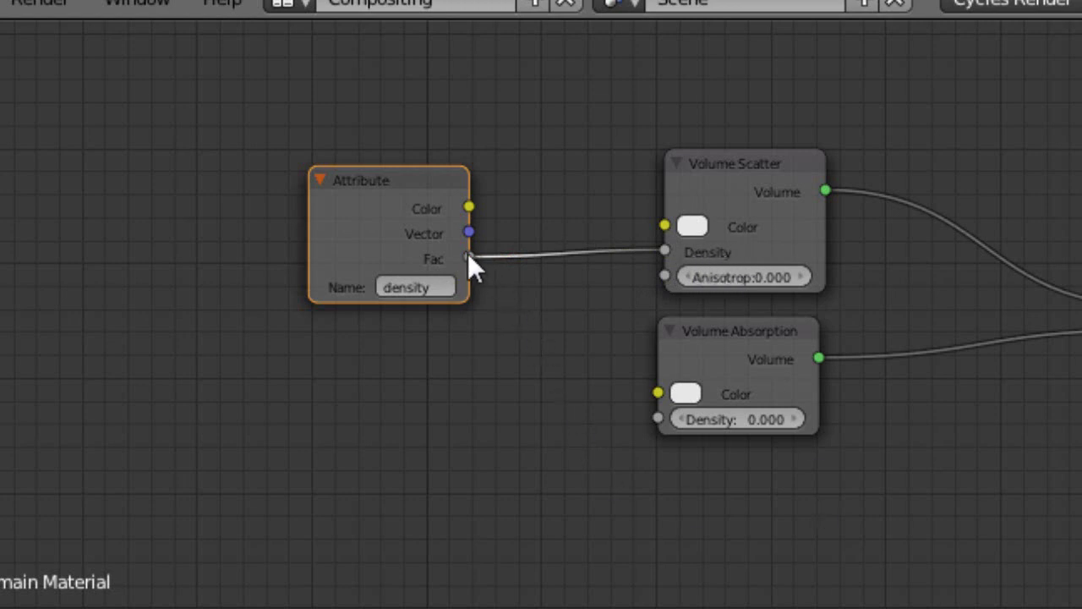
{"action": "left_click_drag", "start_coordinate": [469, 256], "coordinate": [660, 418]}
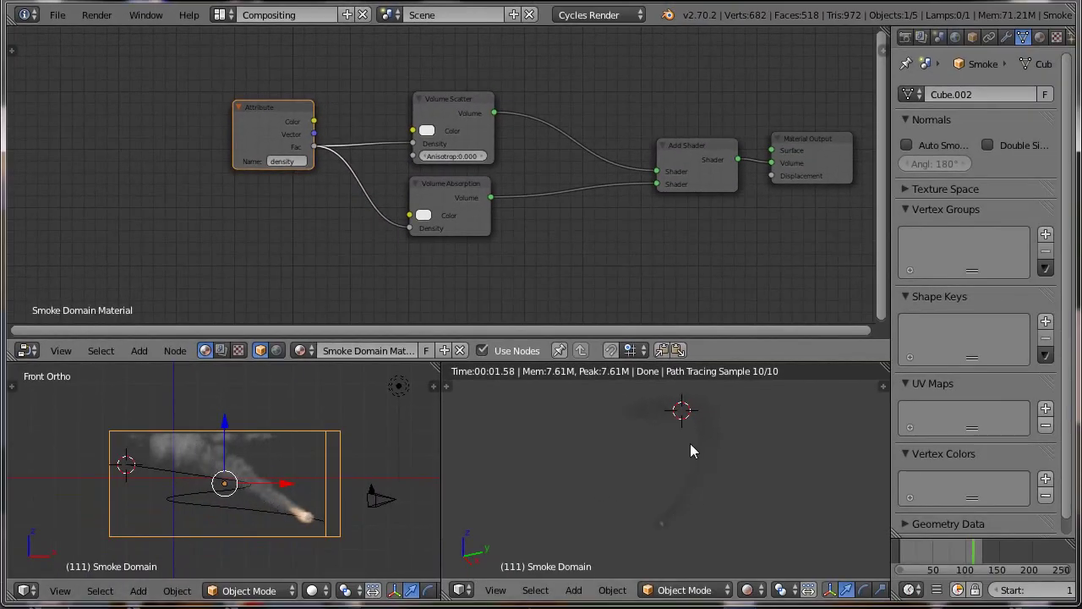
- Set the World background colour to black and shift the Attribute and Volume Scatter nodes up-left
{"action": "left_click", "coordinate": [955, 38]}
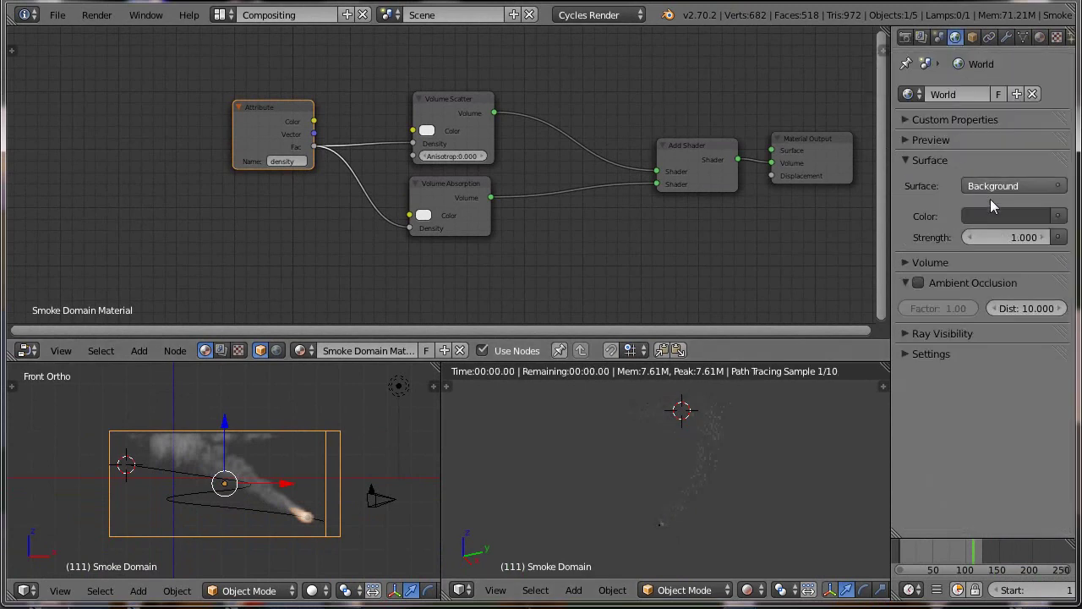
{"action": "left_click", "coordinate": [994, 216]}
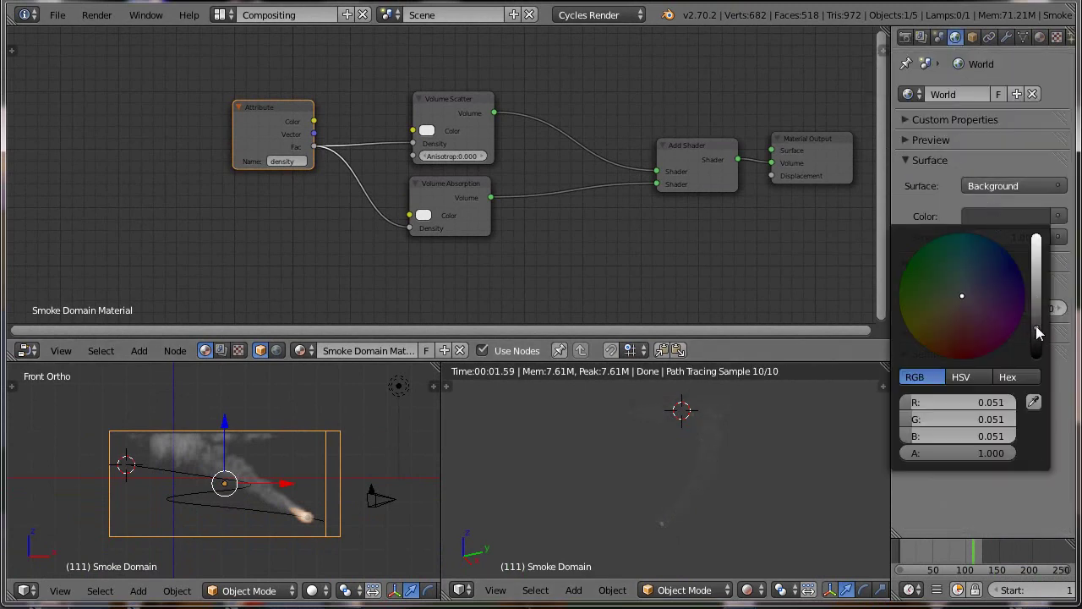
{"action": "left_click_drag", "start_coordinate": [1038, 332], "coordinate": [1038, 347]}
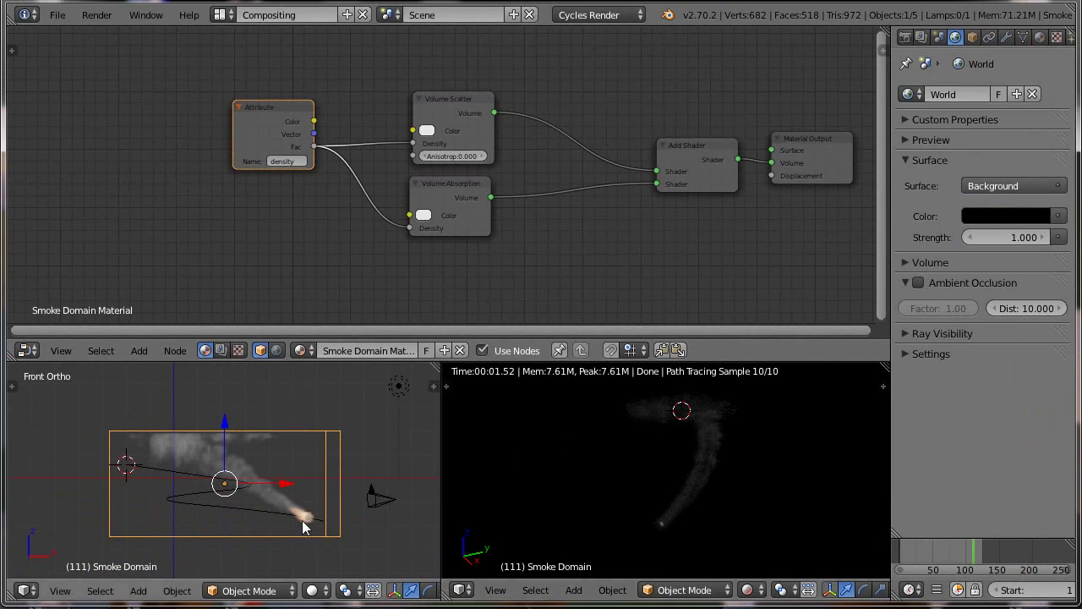
{"action": "left_click_drag", "start_coordinate": [264, 120], "coordinate": [206, 99]}
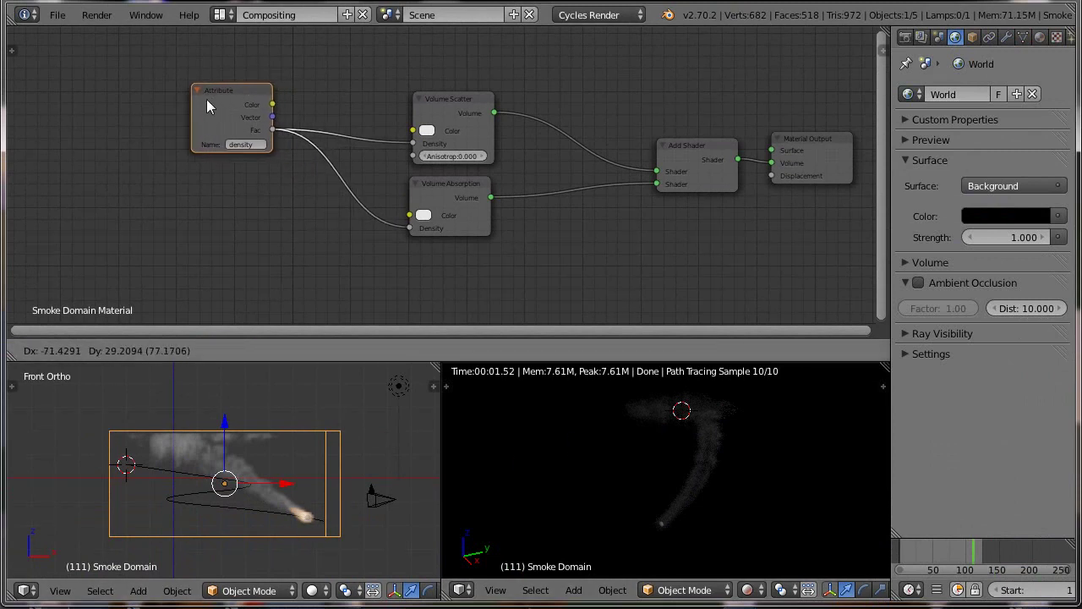
{"action": "left_click_drag", "start_coordinate": [442, 130], "coordinate": [425, 103]}
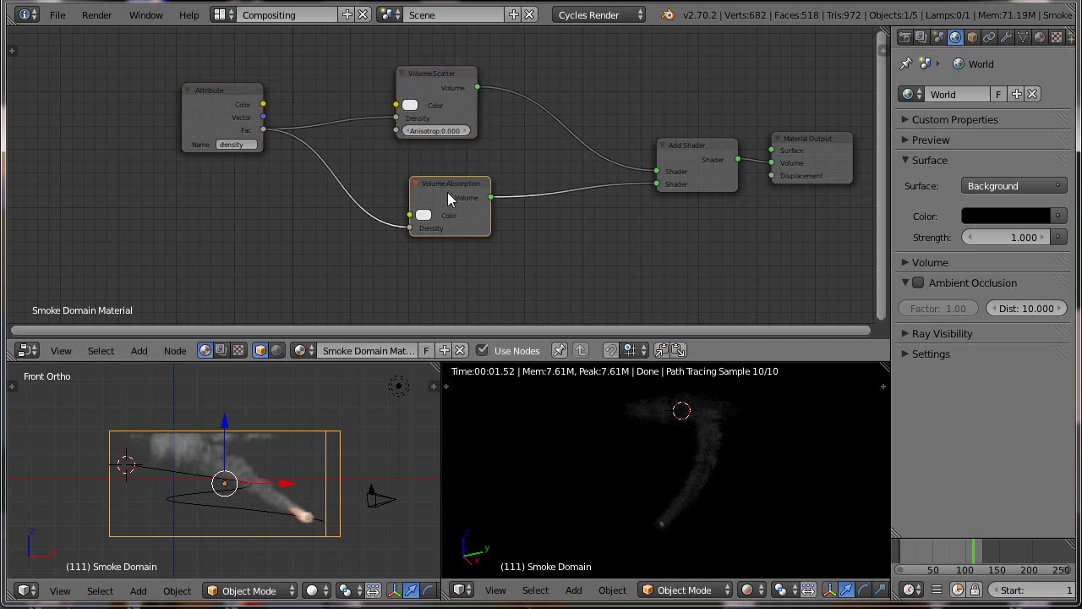
- Nudge the Volume Absorption and Attribute nodes into a neater layout and select the density Attribute
{"action": "left_click_drag", "start_coordinate": [447, 192], "coordinate": [430, 173]}
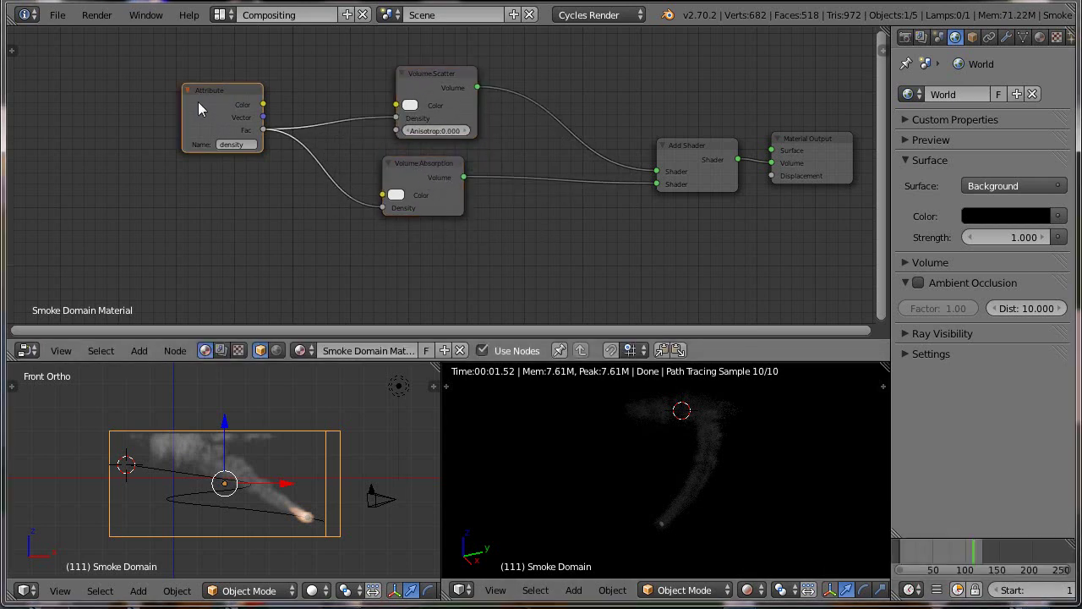
{"action": "left_click_drag", "start_coordinate": [214, 102], "coordinate": [196, 97]}
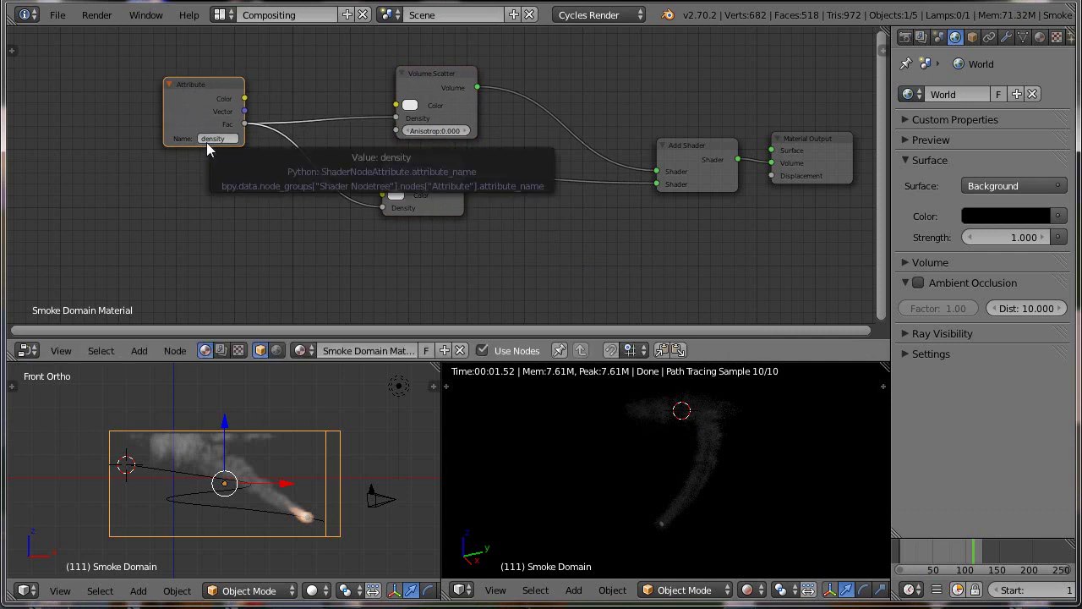
{"action": "left_click_drag", "start_coordinate": [429, 185], "coordinate": [445, 180]}
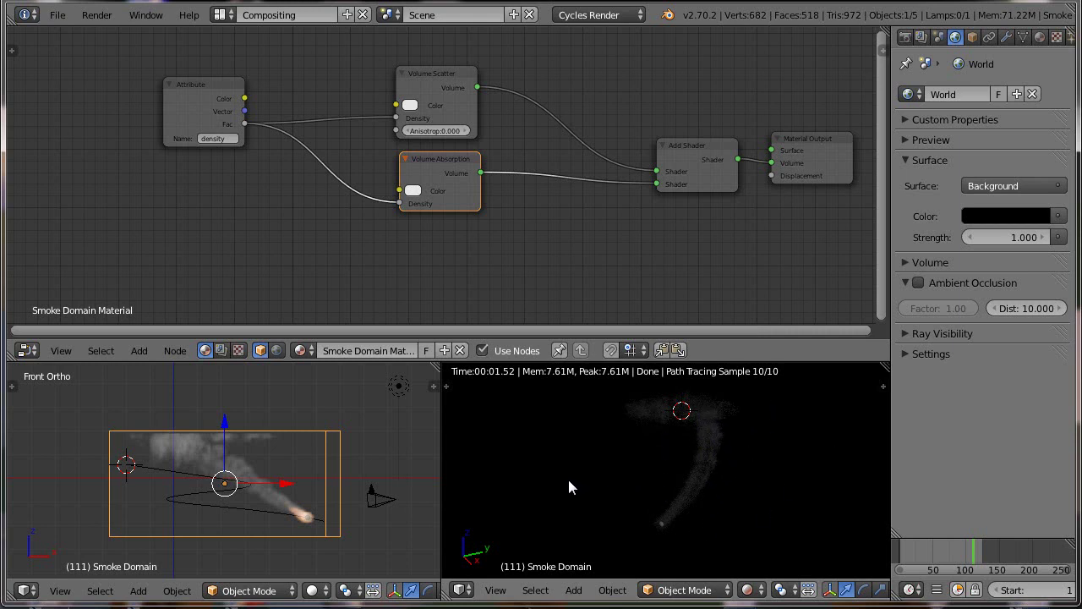
{"action": "left_click", "coordinate": [199, 102]}
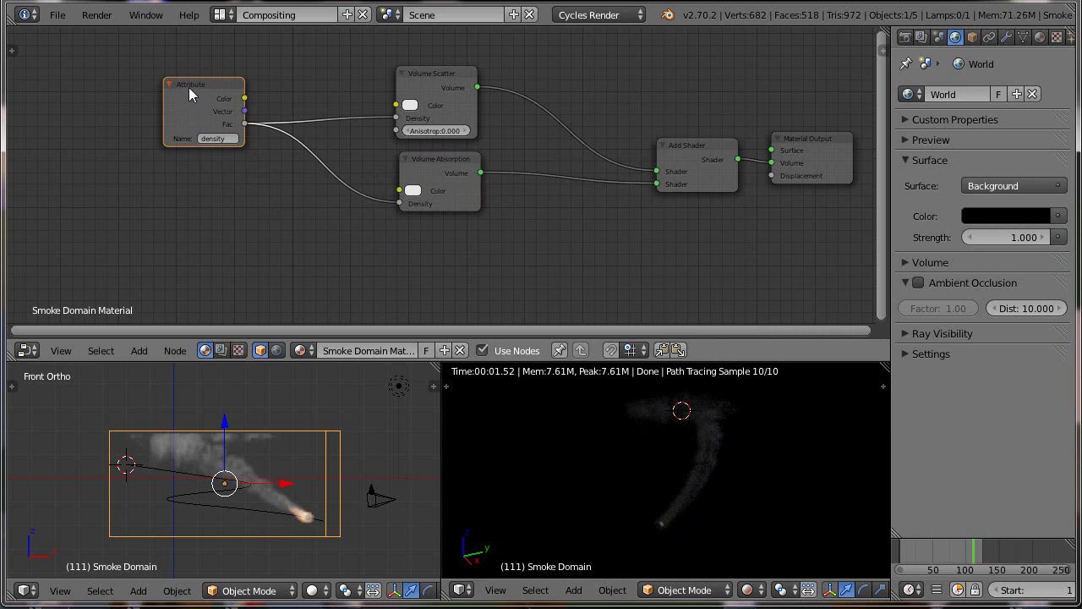
- Duplicate the density Attribute node below the original and rename the copy 'flame'
{"action": "key", "text": "shift+d"}
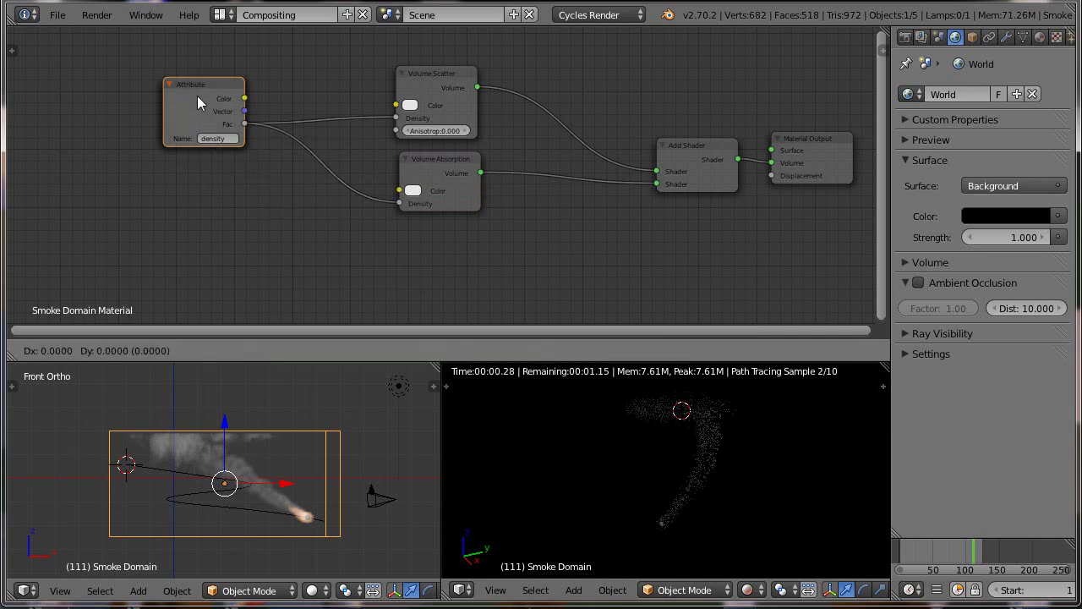
{"action": "left_click", "coordinate": [206, 222]}
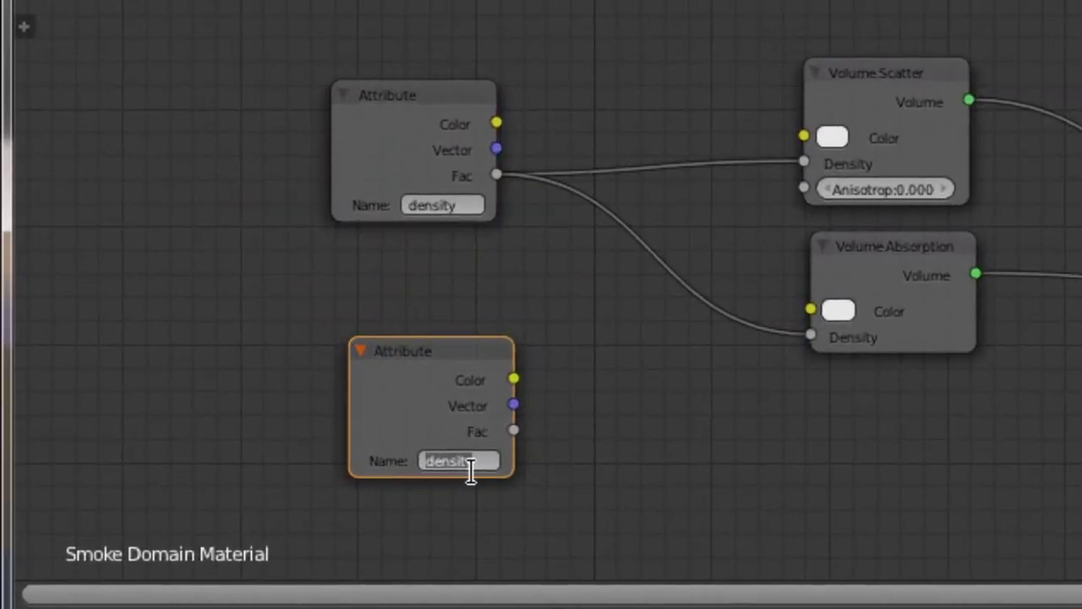
{"action": "type", "text": "flame"}
{"action": "key", "text": "Return"}
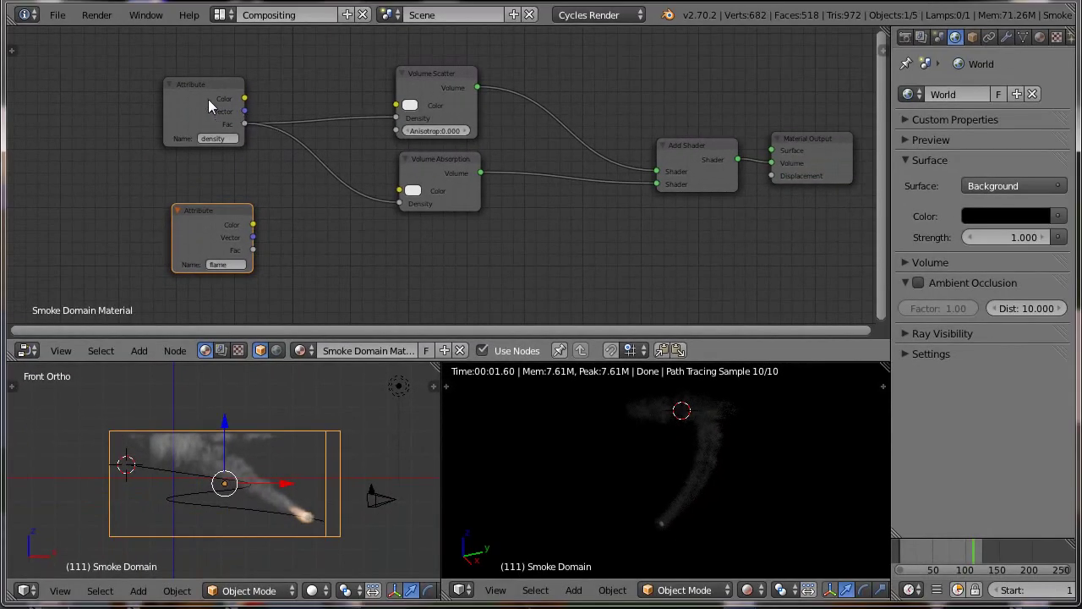
{"action": "left_click_drag", "start_coordinate": [208, 99], "coordinate": [145, 91]}
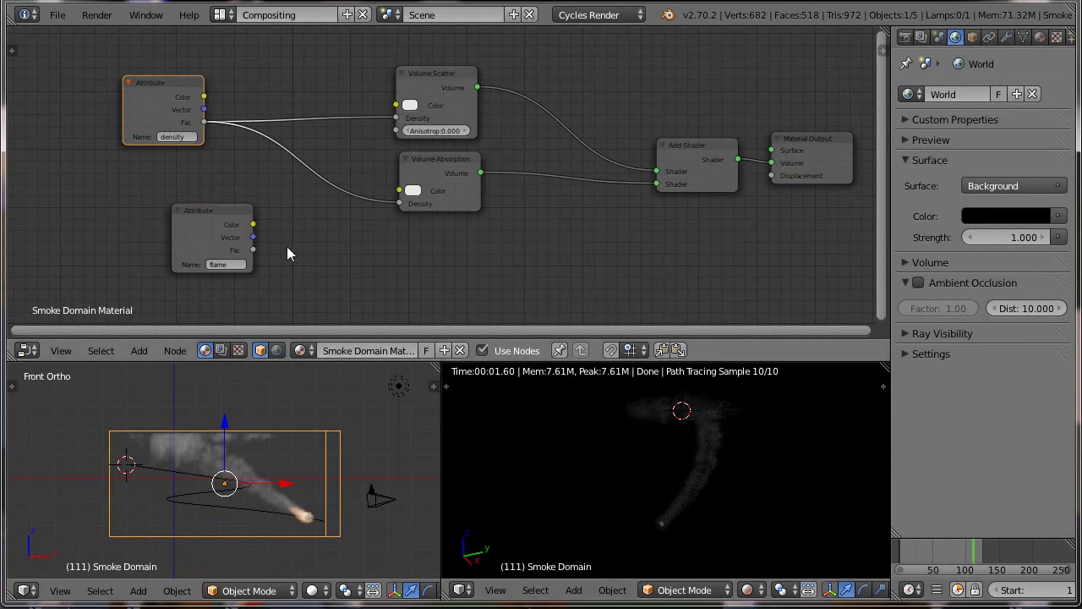
- Test flame as both Density inputs, restore density to both, then reposition flame and Add Shader
{"action": "left_click_drag", "start_coordinate": [252, 250], "coordinate": [399, 203]}
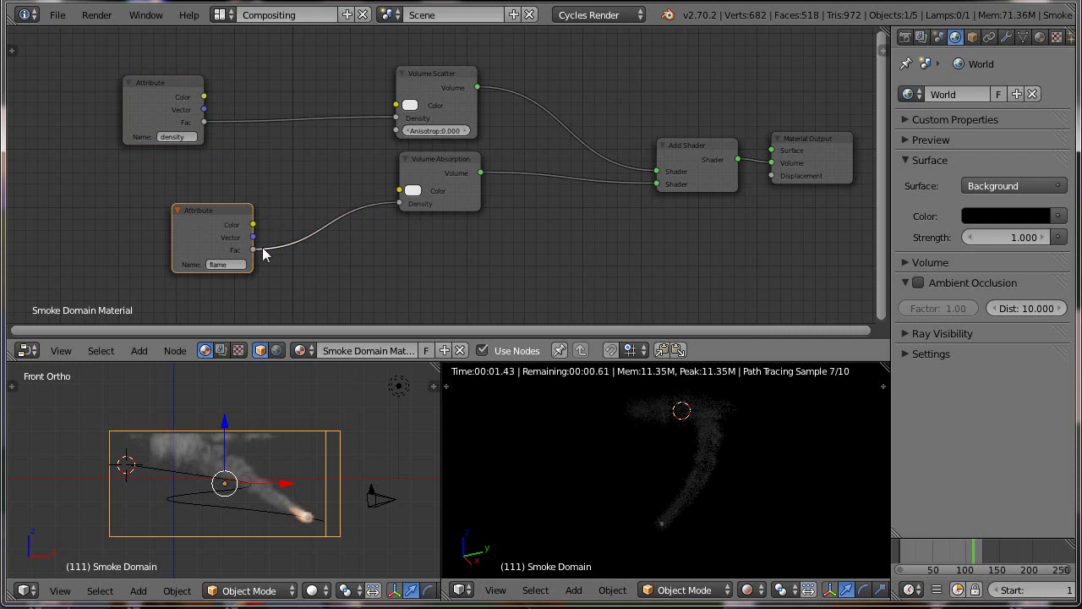
{"action": "mouse_move", "coordinate": [252, 249]}
{"action": "left_mouse_down"}
{"action": "mouse_move", "coordinate": [399, 155]}
{"action": "mouse_move", "coordinate": [397, 118]}
{"action": "left_mouse_up"}
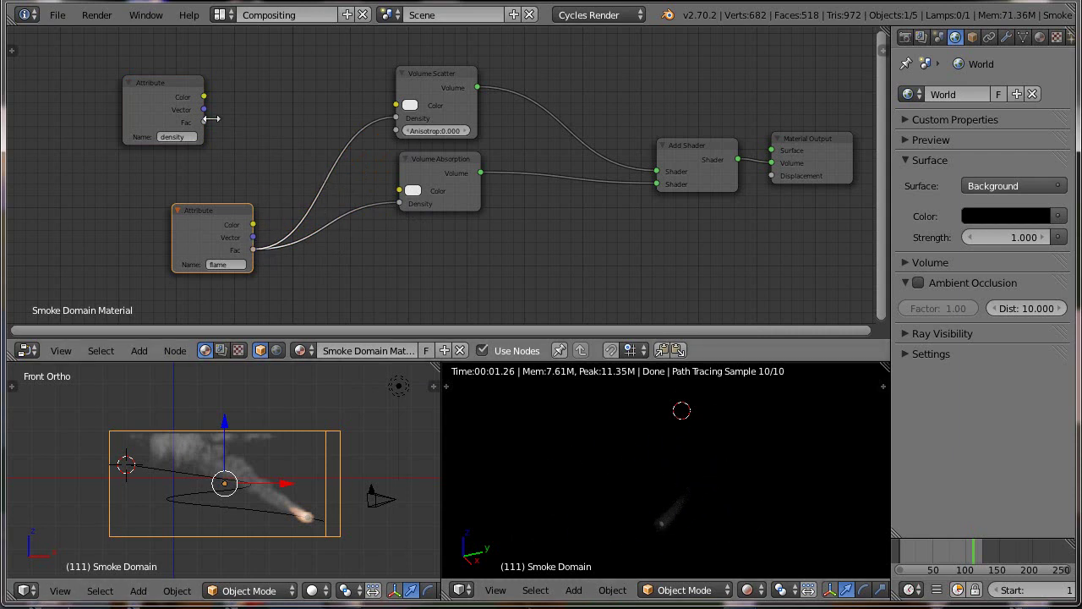
{"action": "left_click_drag", "start_coordinate": [204, 122], "coordinate": [396, 117]}
{"action": "left_click_drag", "start_coordinate": [204, 121], "coordinate": [399, 203]}
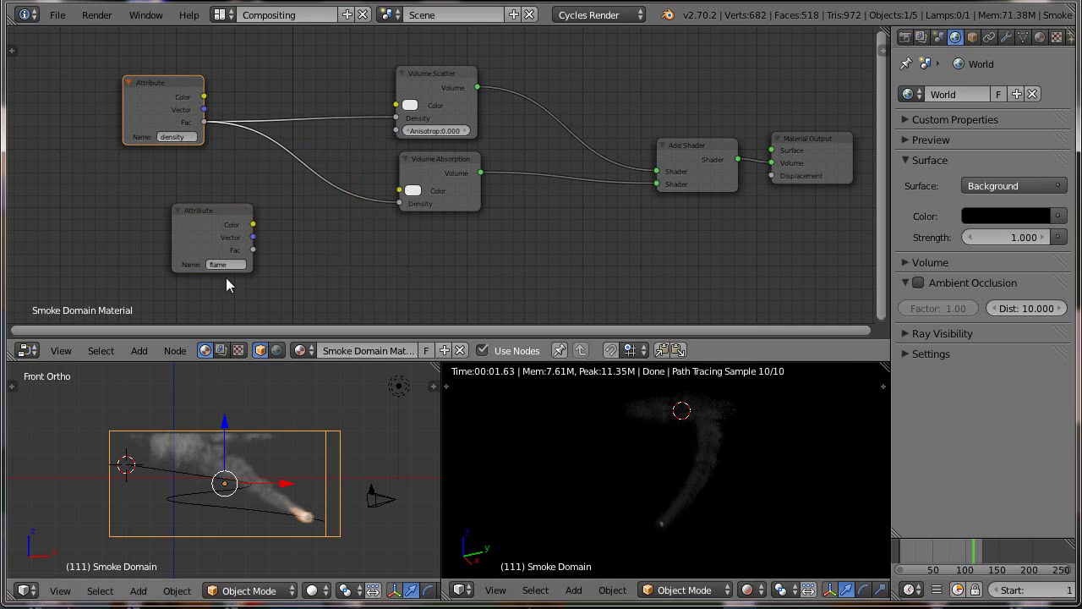
{"action": "mouse_move", "coordinate": [203, 213]}
{"action": "left_mouse_down"}
{"action": "mouse_move", "coordinate": [164, 221]}
{"action": "mouse_move", "coordinate": [189, 232]}
{"action": "left_mouse_up"}
{"action": "left_click_drag", "start_coordinate": [687, 149], "coordinate": [565, 111]}
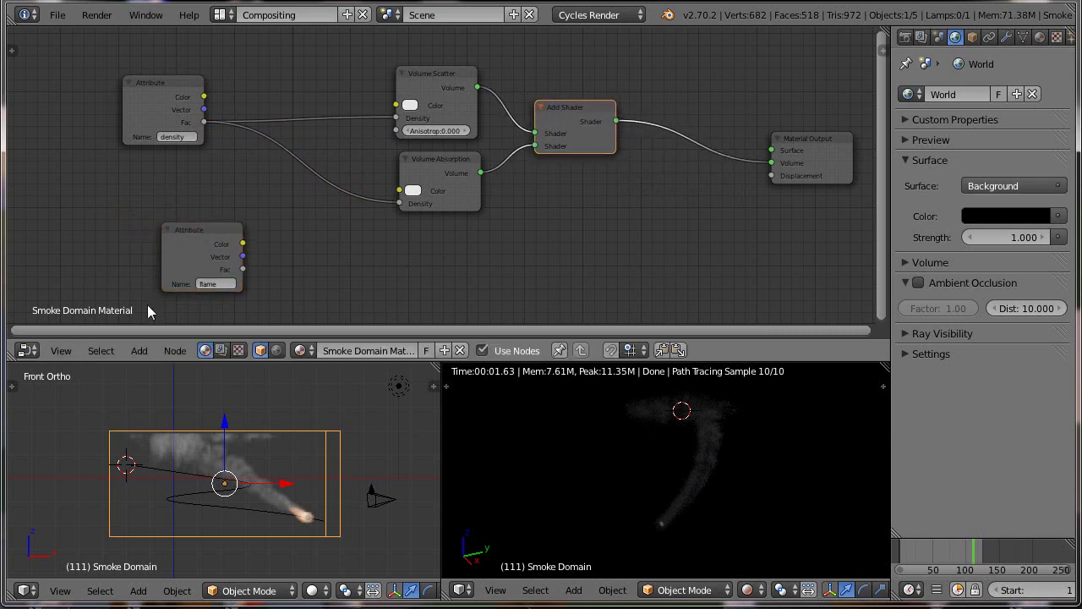
- Add an Emission shader node and place it below the Add Shader
{"action": "left_click", "coordinate": [139, 350]}
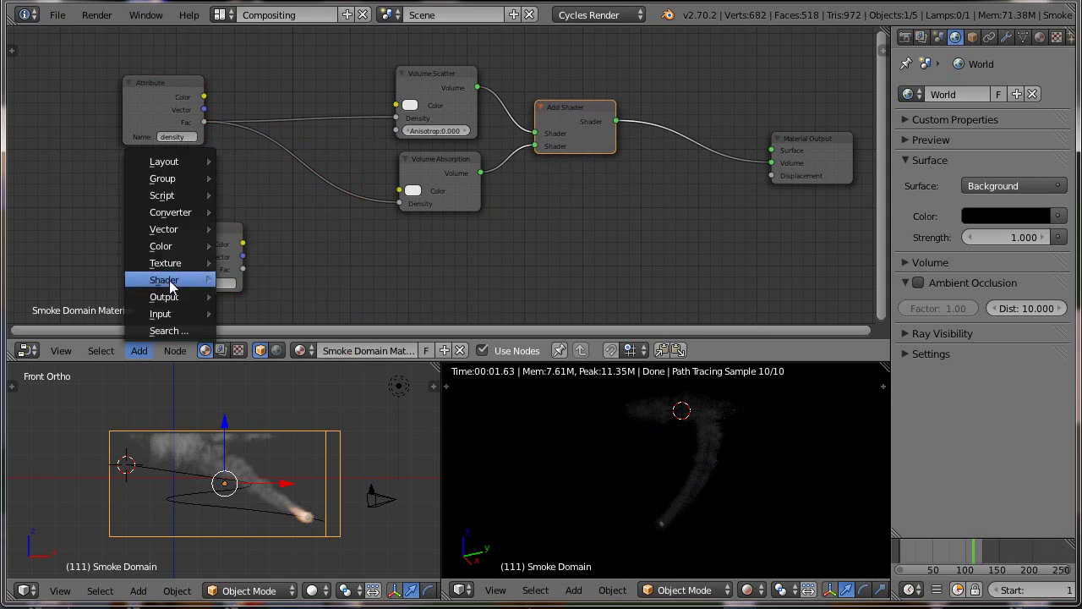
{"action": "mouse_move", "coordinate": [164, 280]}
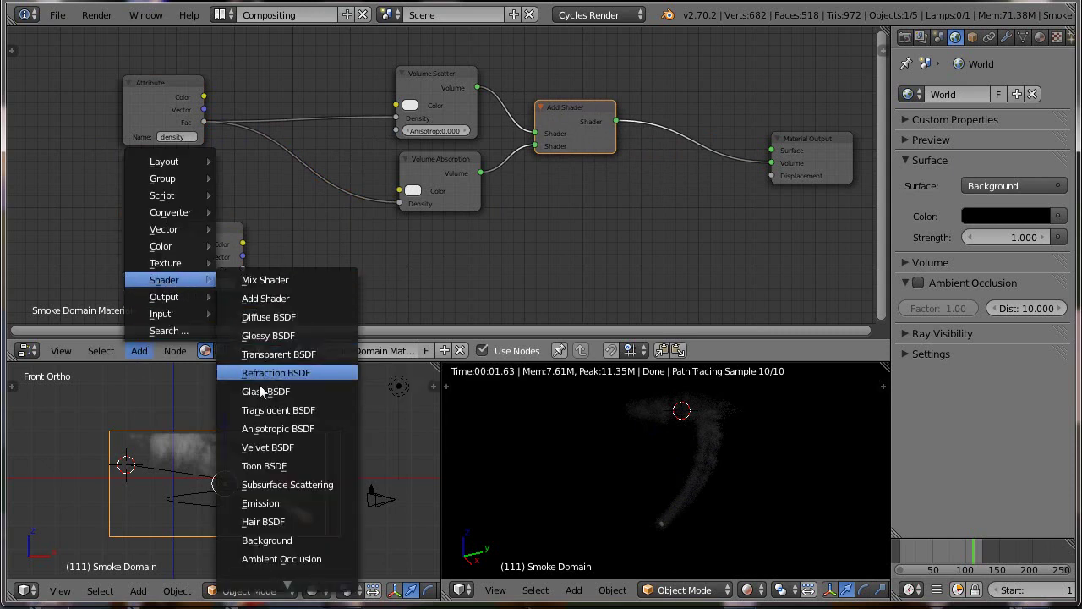
{"action": "left_click", "coordinate": [260, 503]}
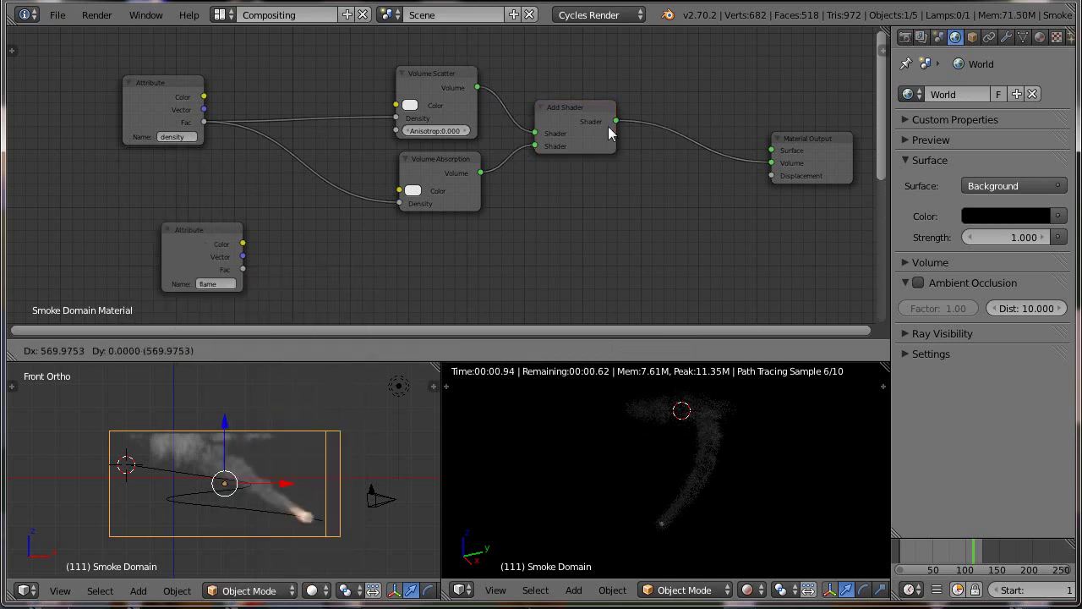
{"action": "right_click", "coordinate": [733, 61]}
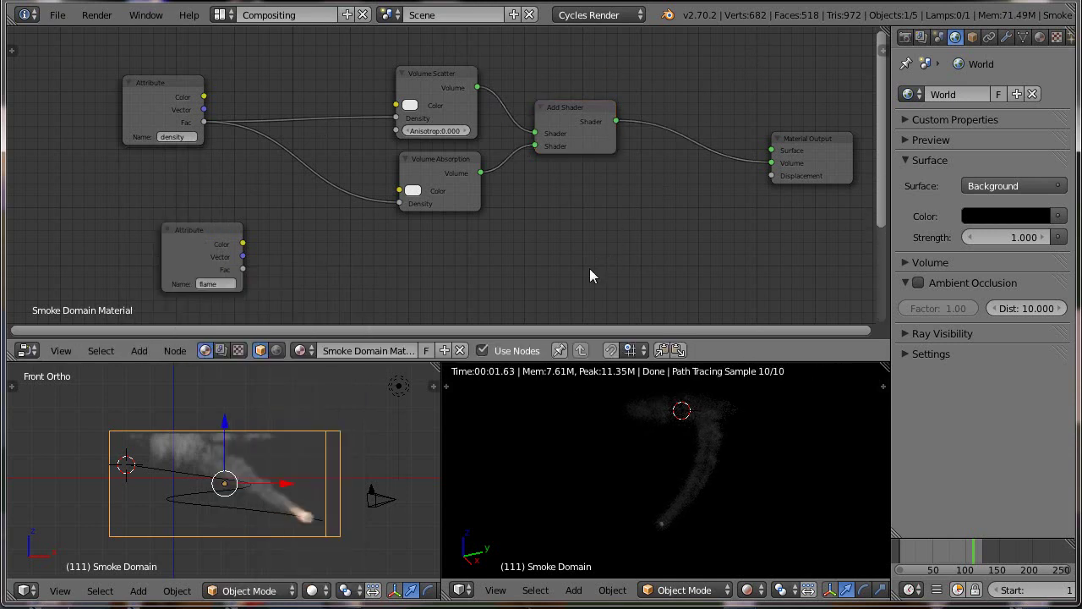
{"action": "key", "text": "g"}
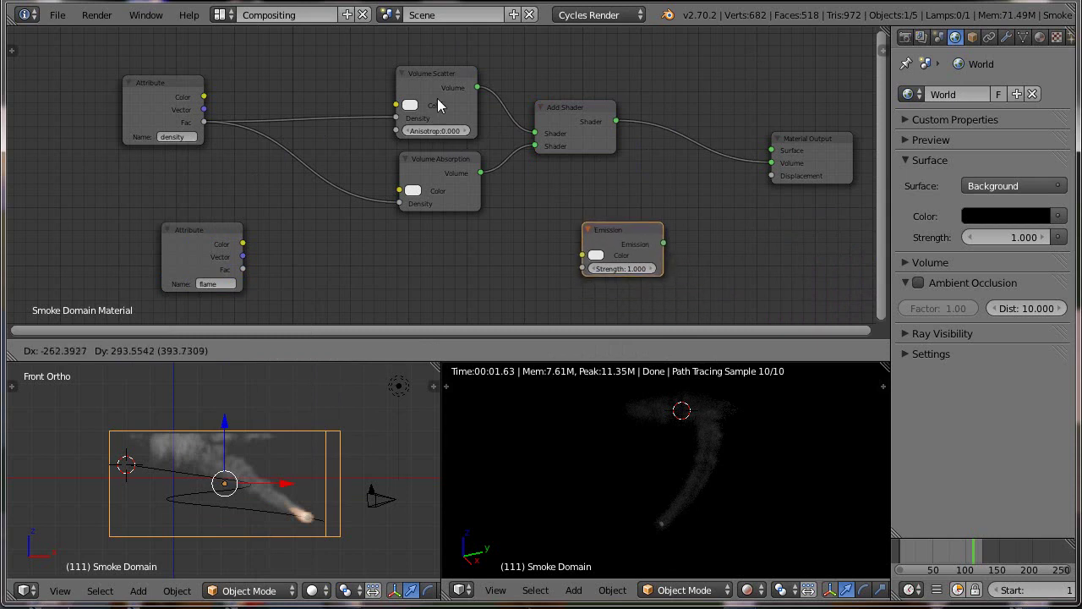
{"action": "left_click", "coordinate": [437, 98]}
{"action": "left_click_drag", "start_coordinate": [616, 233], "coordinate": [575, 211]}
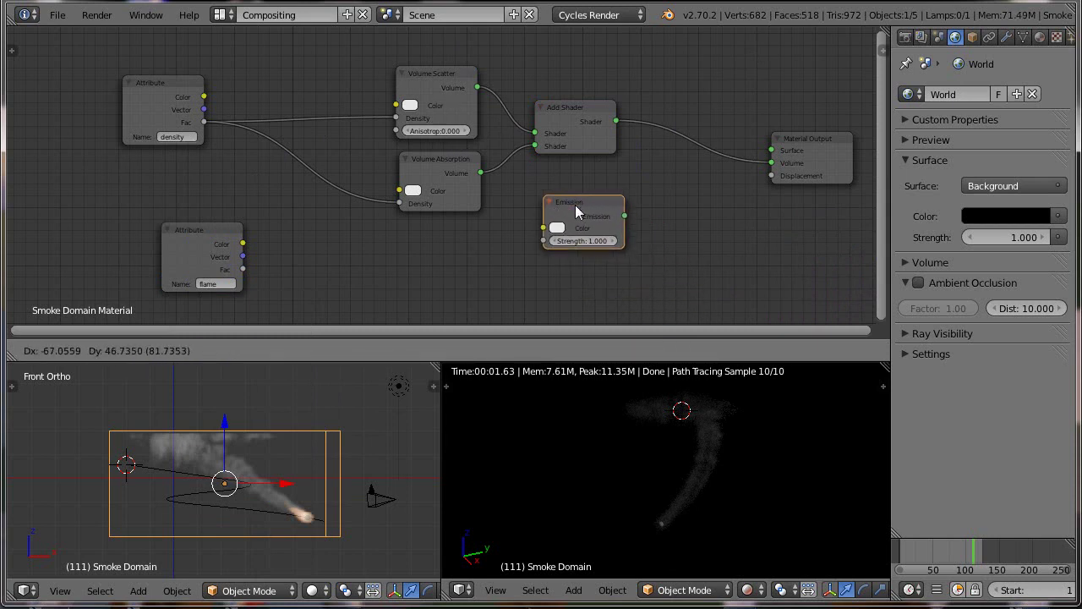
{"action": "left_click", "coordinate": [575, 211]}
- Duplicate the Add Shader onto the output link and connect Emission to its second input
{"action": "left_click", "coordinate": [563, 117]}
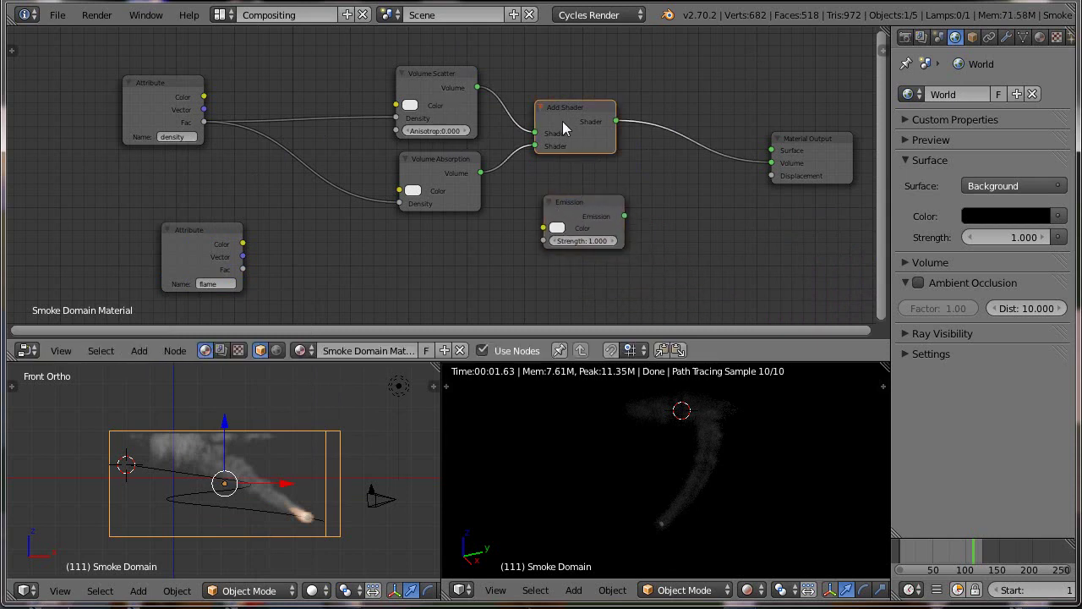
{"action": "key", "text": "shift+d"}
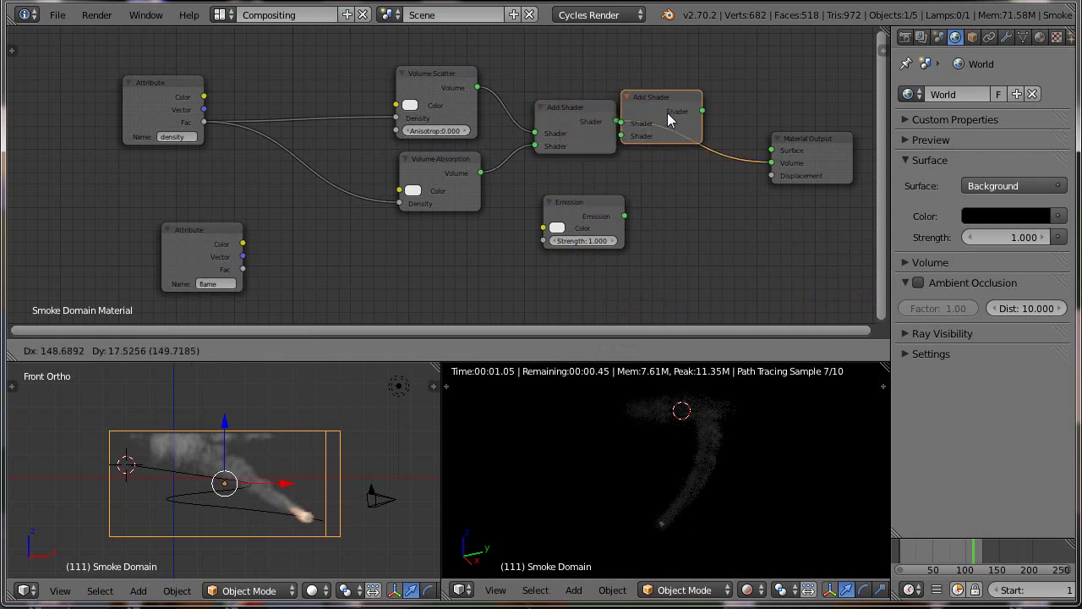
{"action": "left_click", "coordinate": [684, 135]}
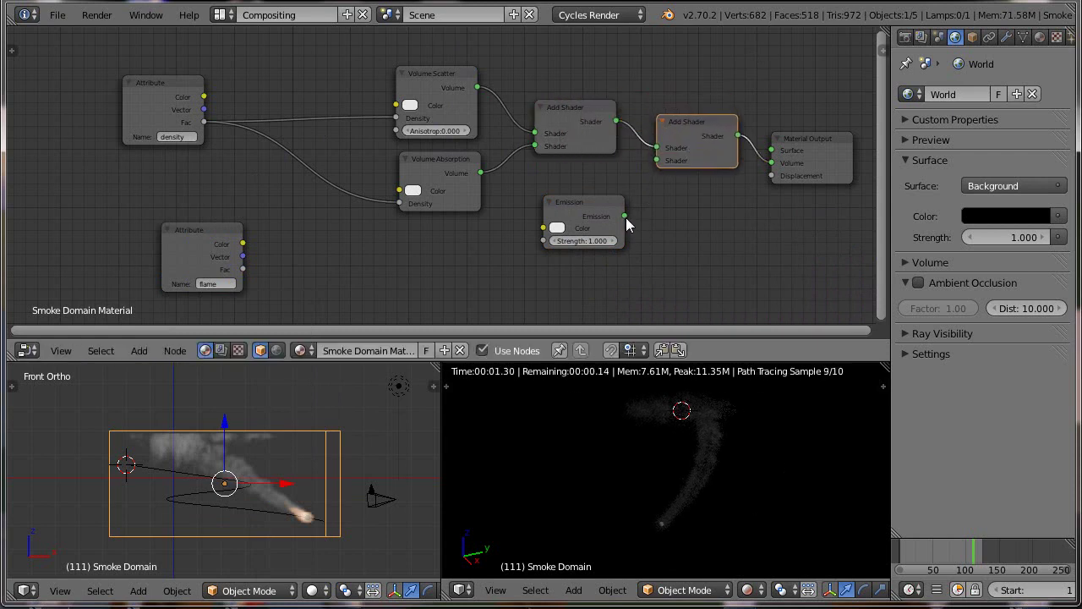
{"action": "left_click_drag", "start_coordinate": [624, 217], "coordinate": [656, 161]}
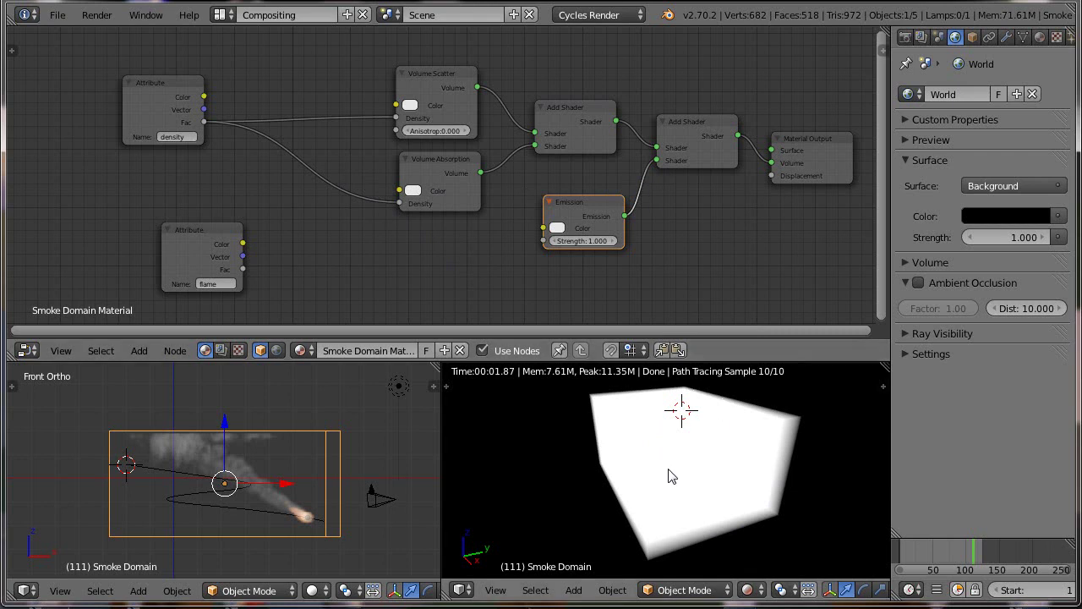
- Set Emission strength to 0.010 and drive it from the flame Attribute
{"action": "left_click", "coordinate": [583, 241]}
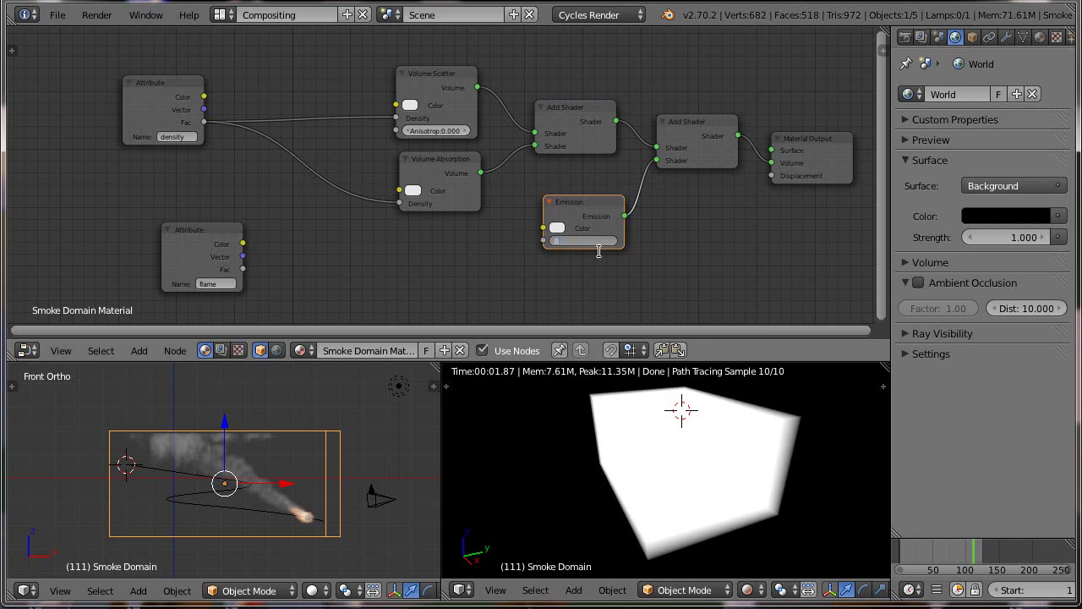
{"action": "key", "text": "Return"}
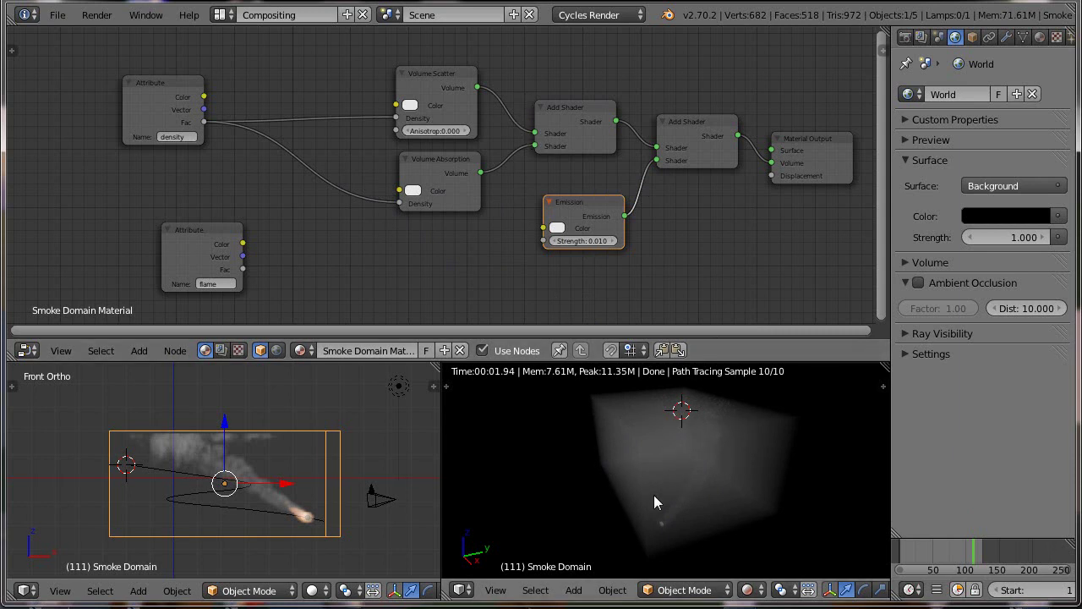
{"action": "left_click_drag", "start_coordinate": [577, 203], "coordinate": [542, 219]}
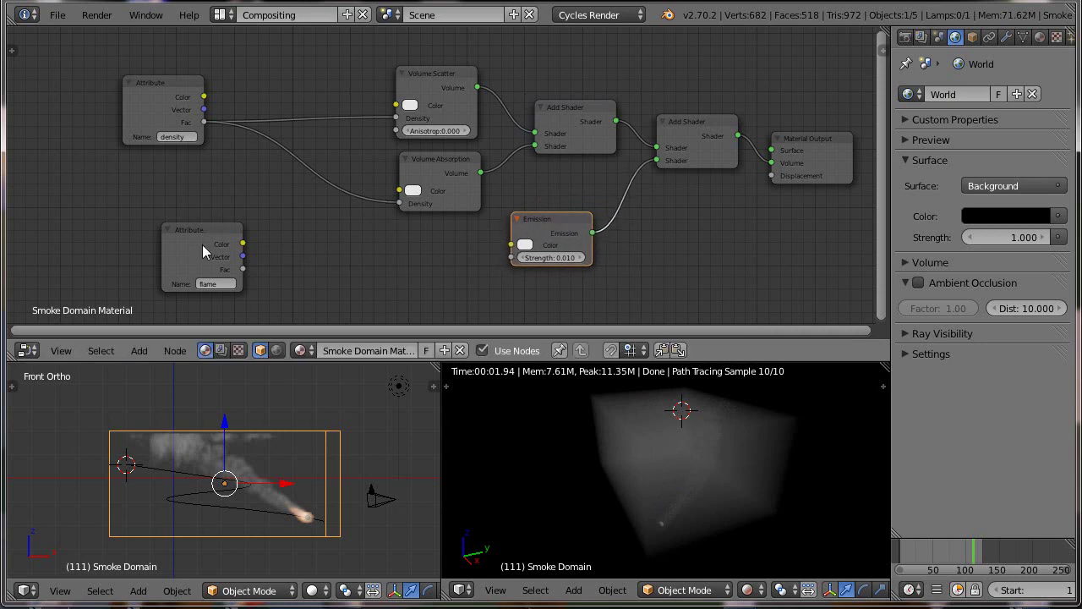
{"action": "mouse_move", "coordinate": [202, 244]}
{"action": "left_mouse_down"}
{"action": "mouse_move", "coordinate": [164, 211]}
{"action": "mouse_move", "coordinate": [290, 262]}
{"action": "mouse_move", "coordinate": [510, 260]}
{"action": "left_mouse_up"}
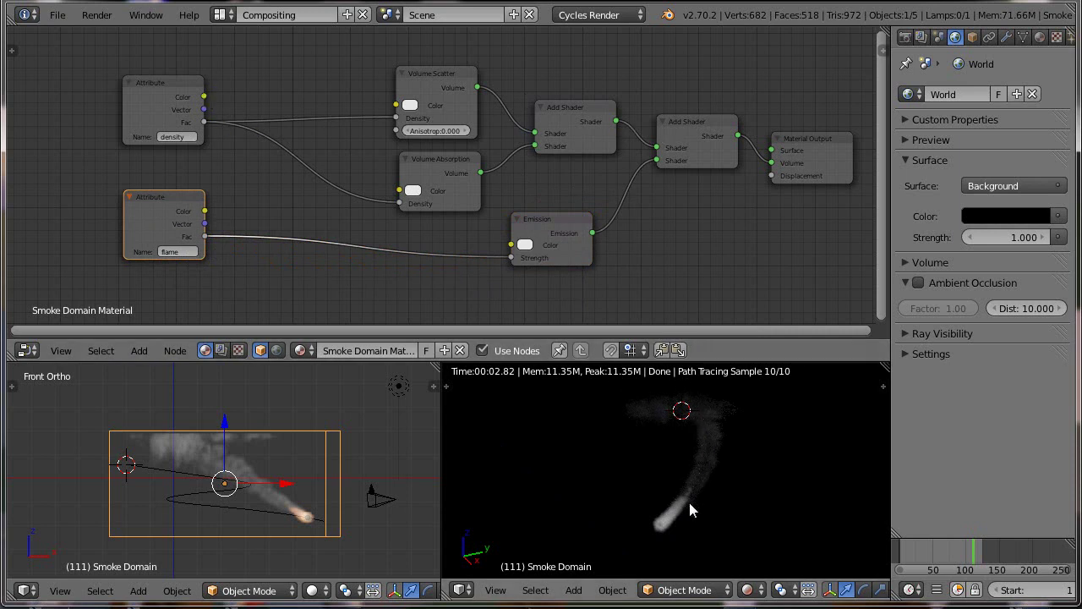
- Set the Emission colour to orange-red (R 0.880) and spread out the Emission, flame, Scatter and Absorption nodes
{"action": "left_click", "coordinate": [526, 246]}
{"action": "left_click", "coordinate": [564, 152]}
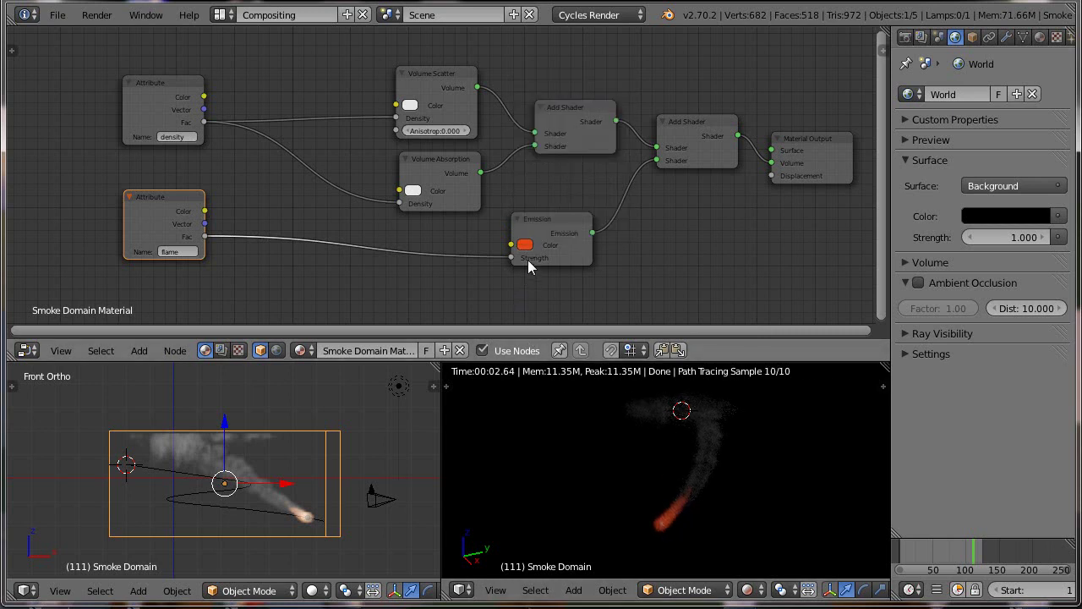
{"action": "left_click_drag", "start_coordinate": [535, 225], "coordinate": [574, 262]}
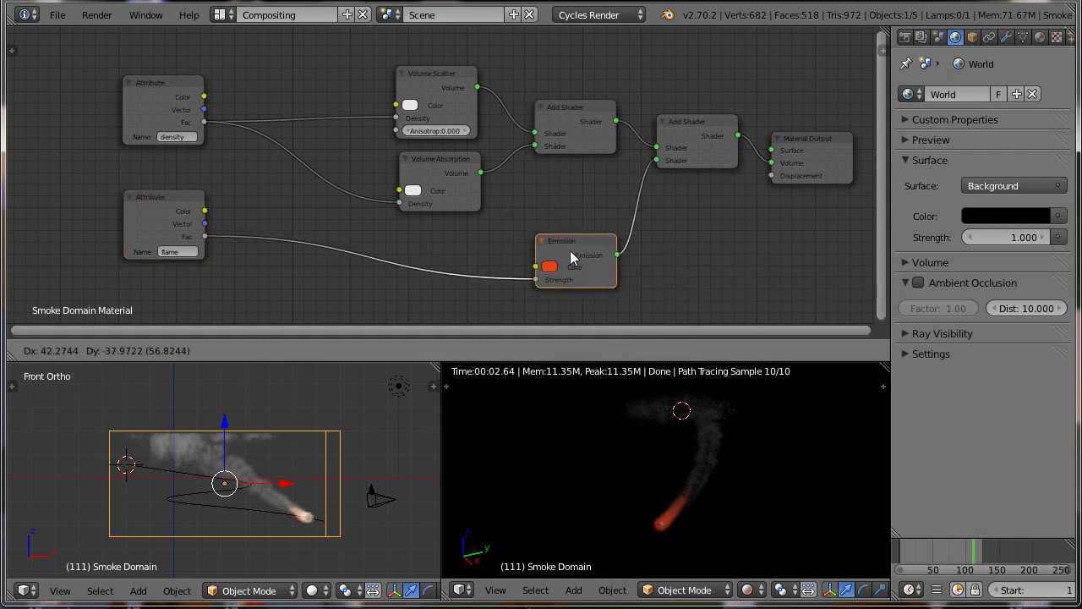
{"action": "left_click_drag", "start_coordinate": [145, 212], "coordinate": [106, 267]}
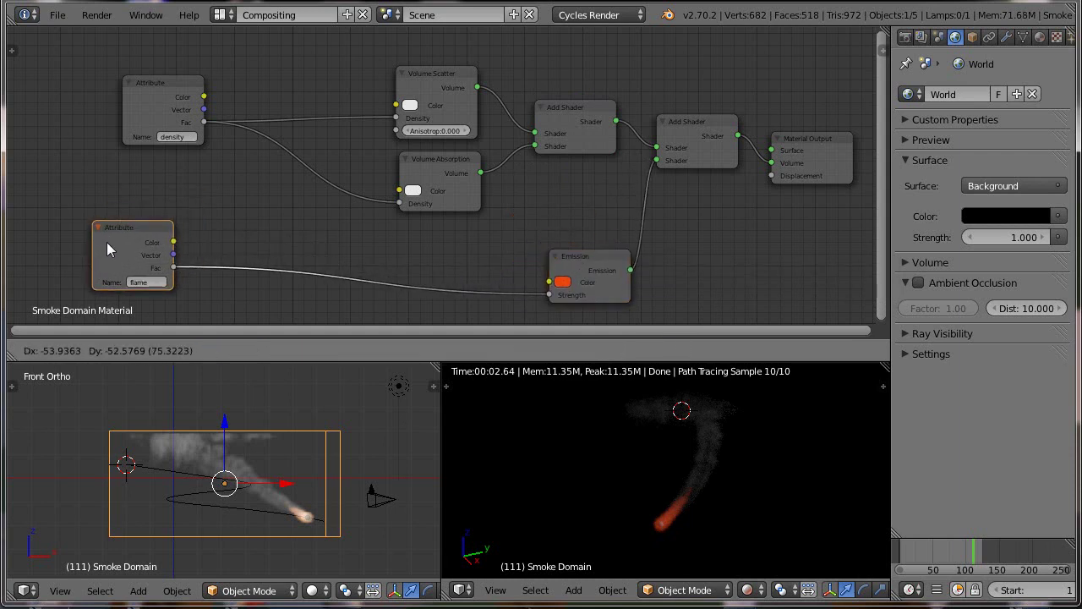
{"action": "left_click_drag", "start_coordinate": [427, 99], "coordinate": [428, 69]}
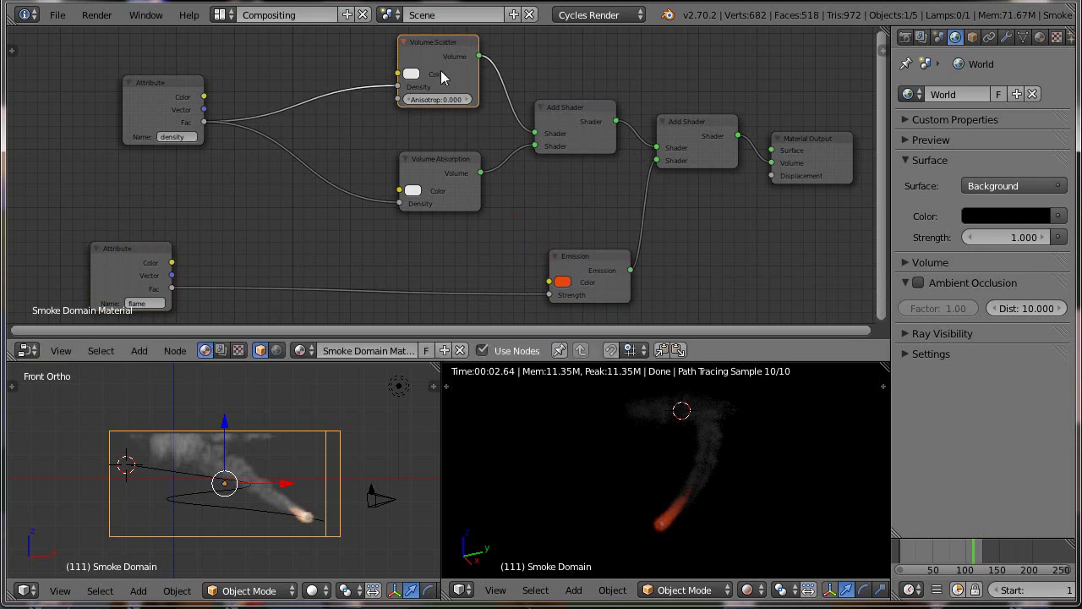
{"action": "left_click_drag", "start_coordinate": [444, 170], "coordinate": [444, 129]}
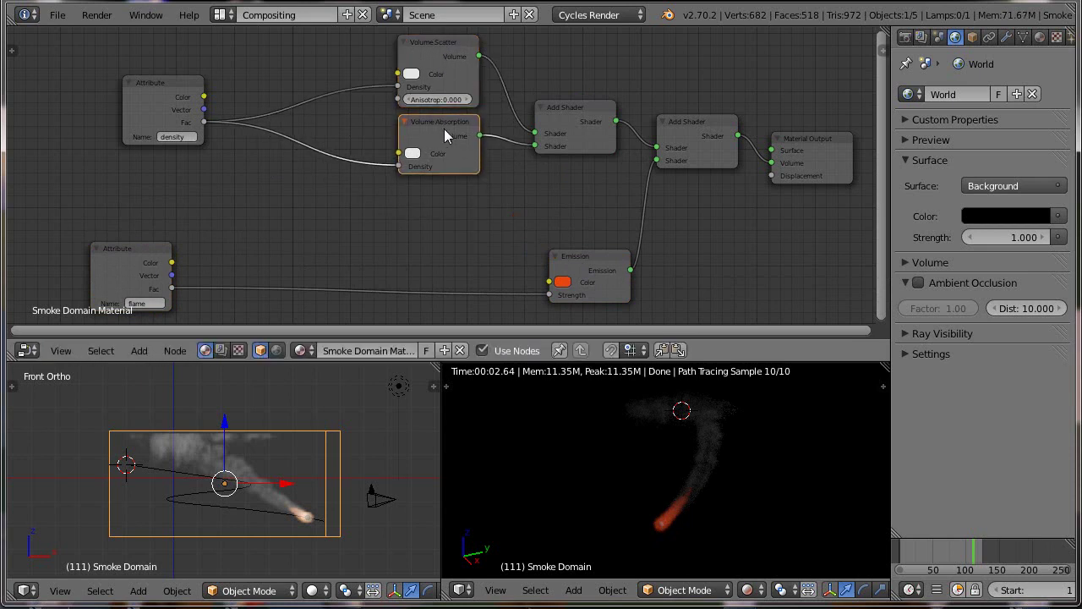
- Add a ColorRamp fed by the flame Attribute Fac and driving the Emission Color
{"action": "left_click", "coordinate": [139, 350]}
{"action": "mouse_move", "coordinate": [164, 280]}
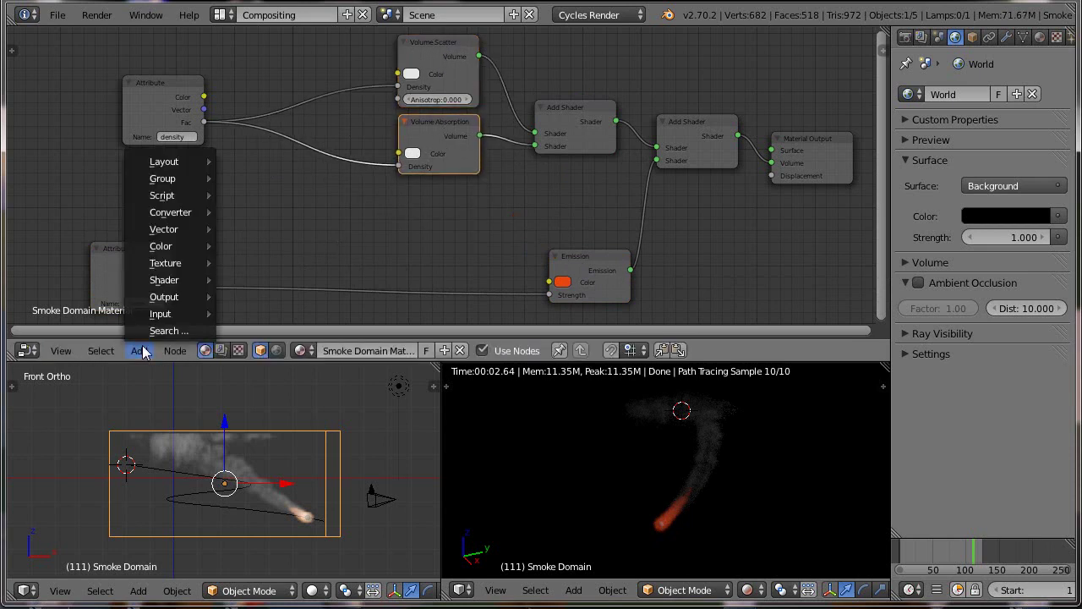
{"action": "mouse_move", "coordinate": [170, 212]}
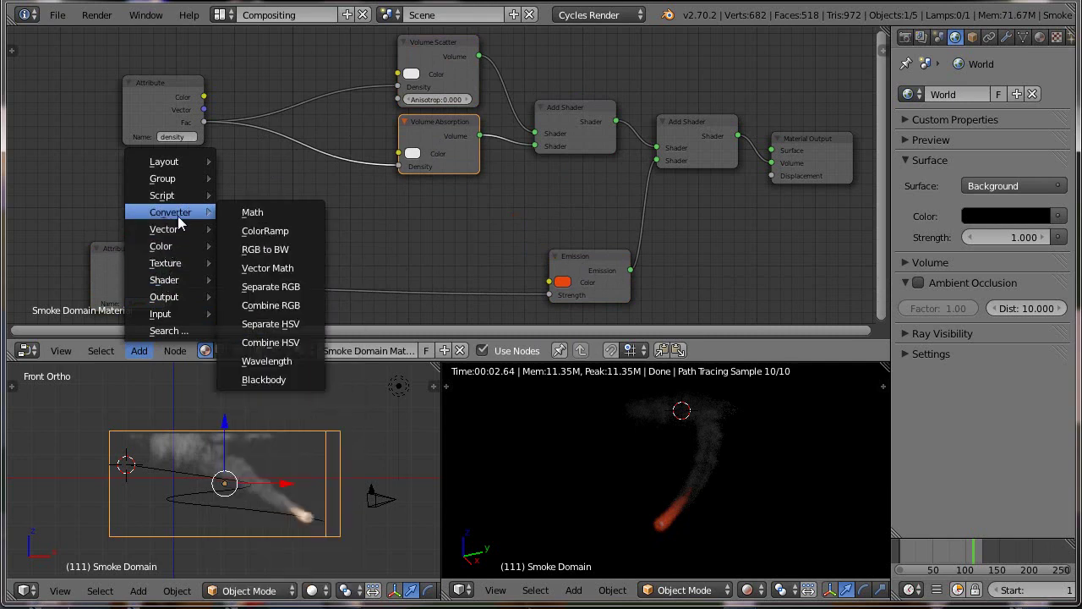
{"action": "left_click", "coordinate": [254, 239]}
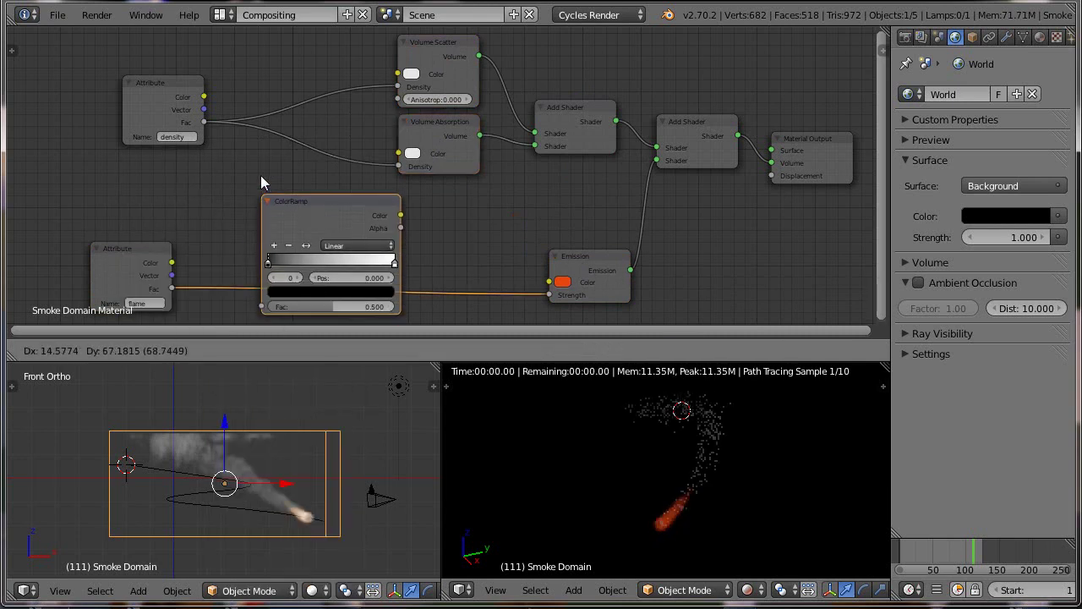
{"action": "left_click", "coordinate": [412, 160]}
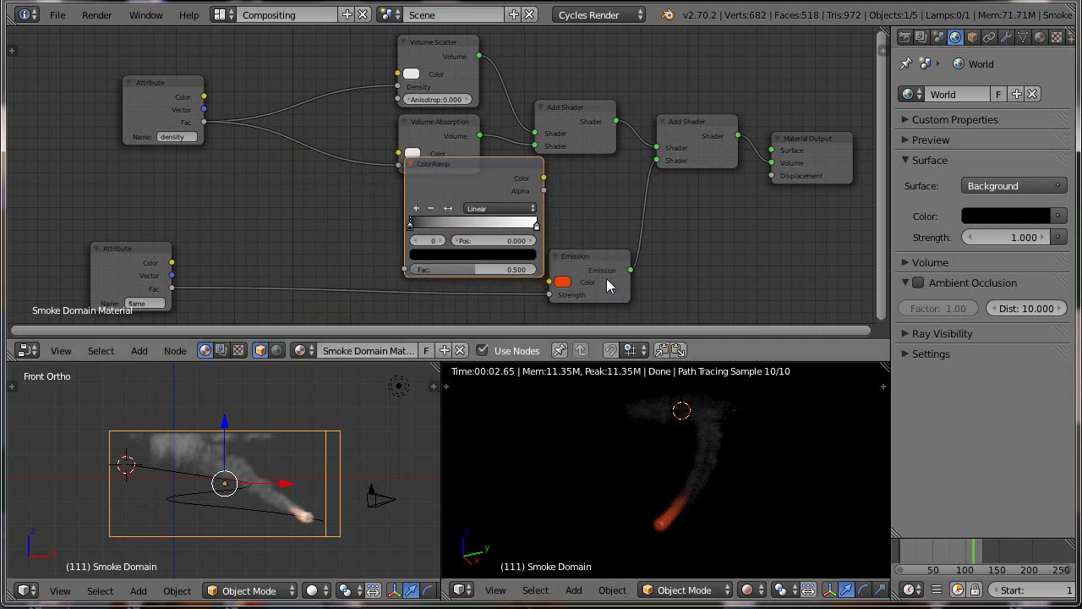
{"action": "left_click_drag", "start_coordinate": [604, 272], "coordinate": [664, 257]}
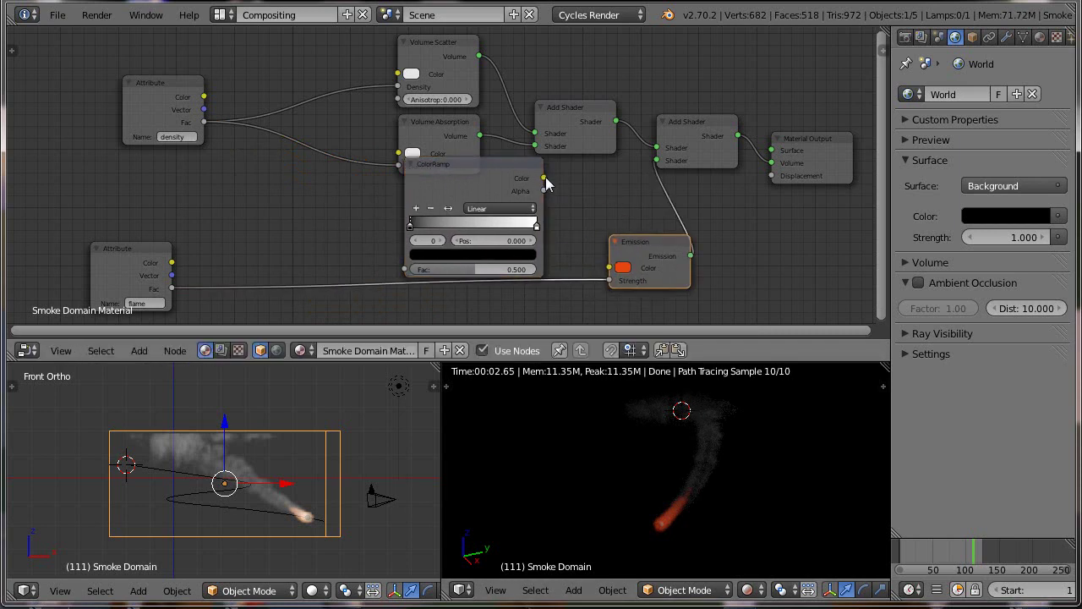
{"action": "left_click_drag", "start_coordinate": [545, 179], "coordinate": [605, 274]}
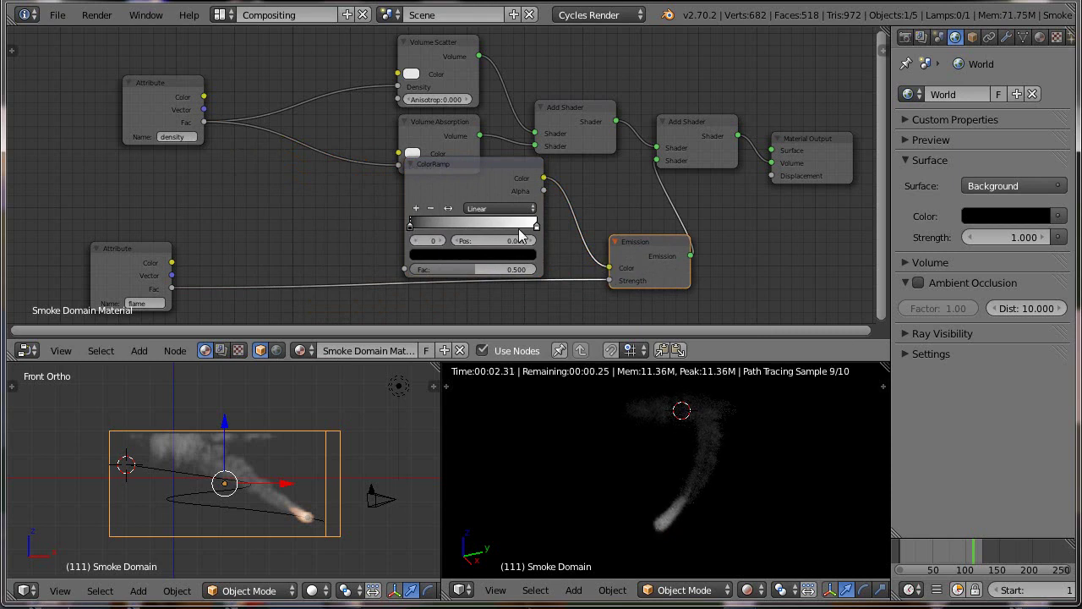
{"action": "mouse_move", "coordinate": [463, 181]}
{"action": "left_mouse_down"}
{"action": "mouse_move", "coordinate": [463, 199]}
{"action": "mouse_move", "coordinate": [479, 186]}
{"action": "left_mouse_up"}
{"action": "left_click_drag", "start_coordinate": [97, 259], "coordinate": [88, 278]}
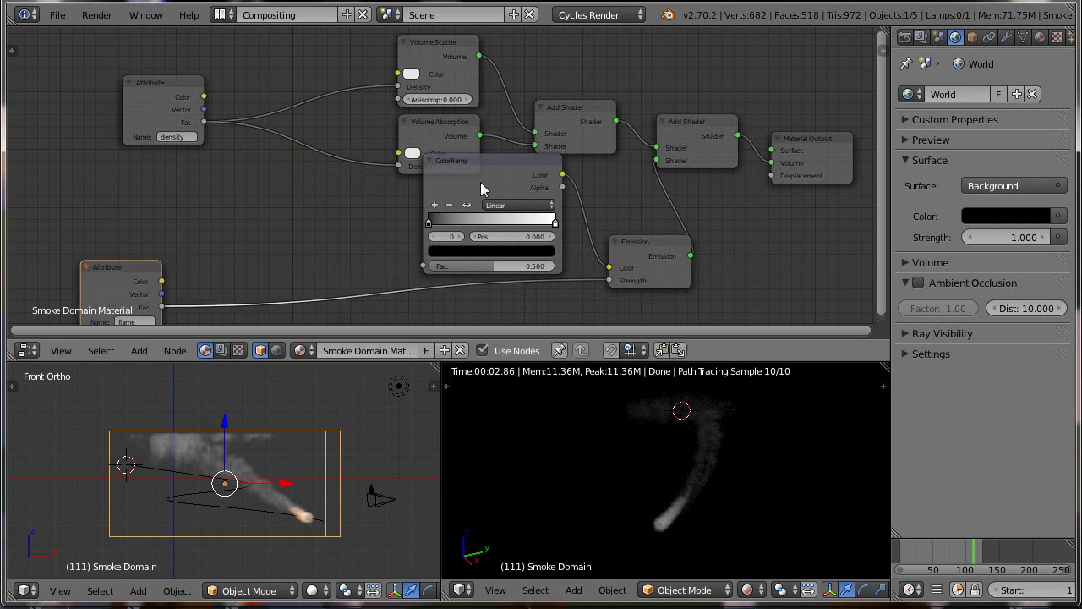
{"action": "left_click_drag", "start_coordinate": [480, 182], "coordinate": [330, 197]}
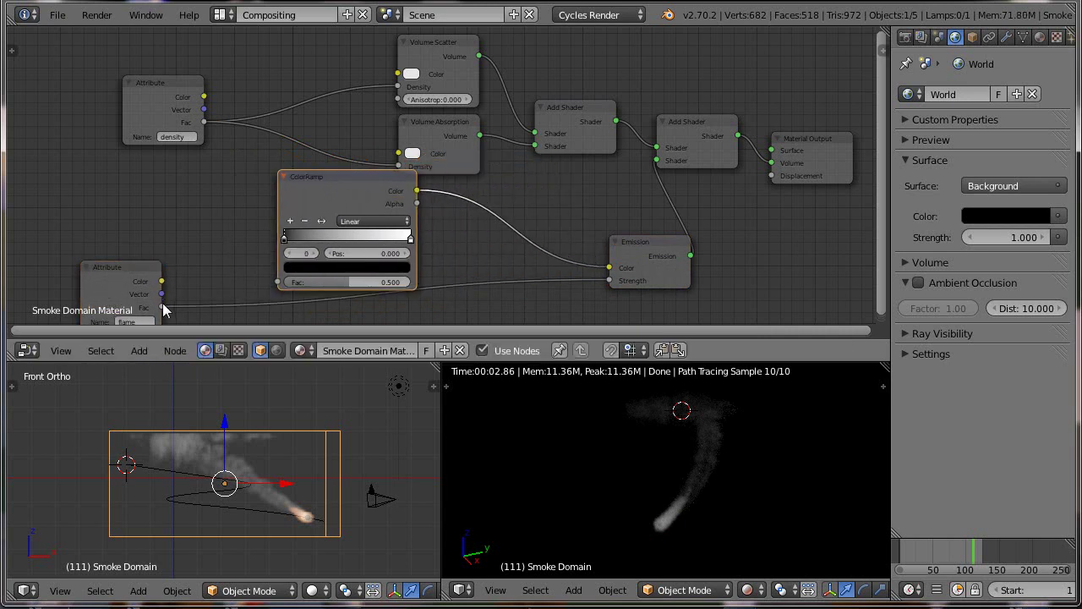
{"action": "left_click_drag", "start_coordinate": [161, 308], "coordinate": [278, 283]}
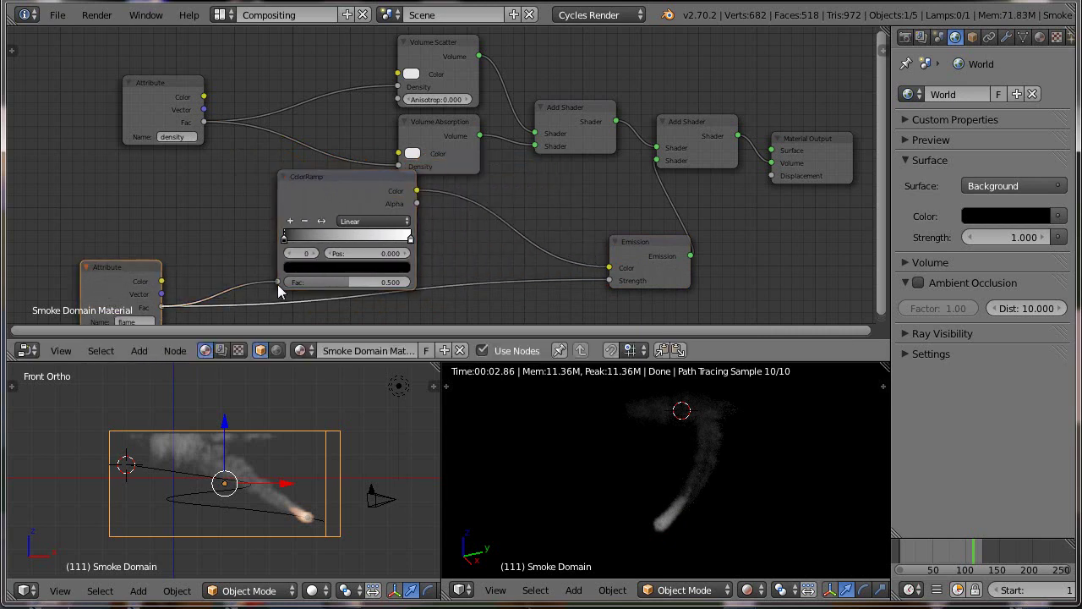
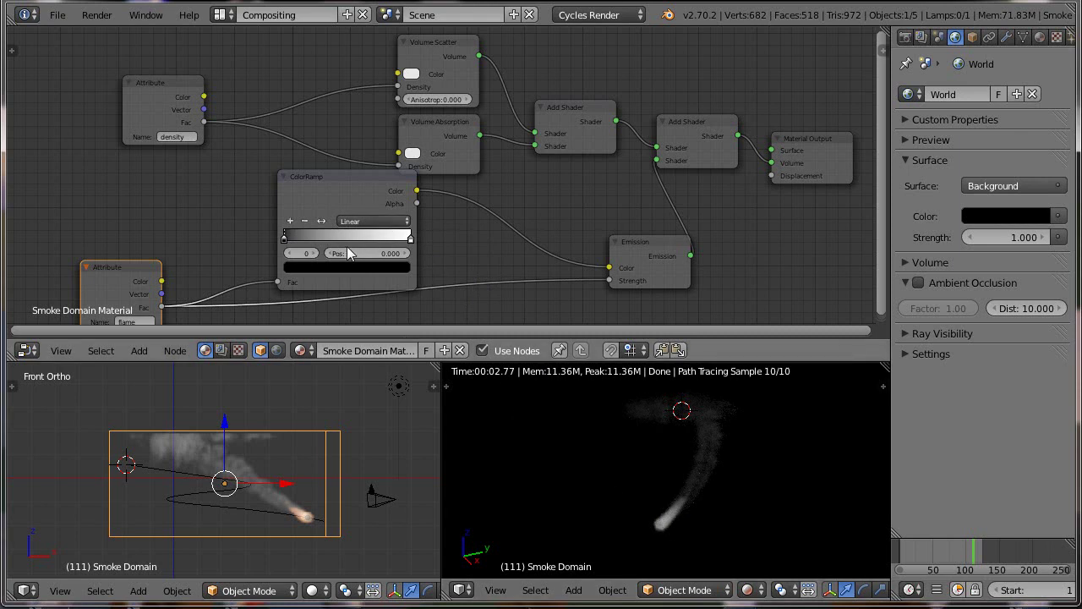
- Add a ColorRamp stop, slide it to about 0.82, and colour it a bright golden orange
{"action": "left_click", "coordinate": [290, 220]}
{"action": "left_click", "coordinate": [348, 240]}
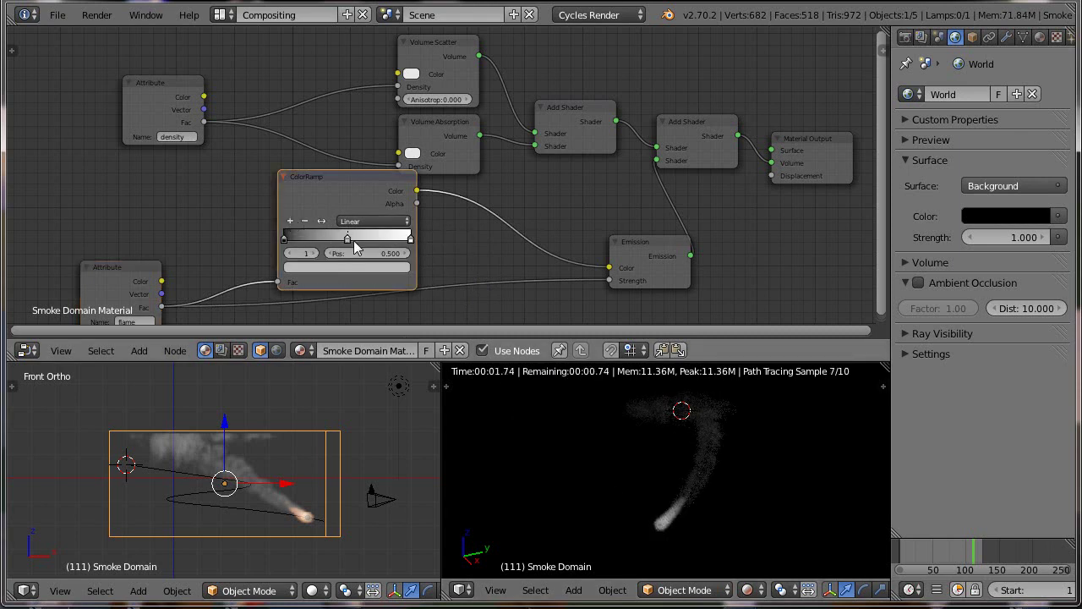
{"action": "key", "text": "g"}
{"action": "left_click", "coordinate": [355, 243]}
{"action": "left_click_drag", "start_coordinate": [355, 243], "coordinate": [395, 243]}
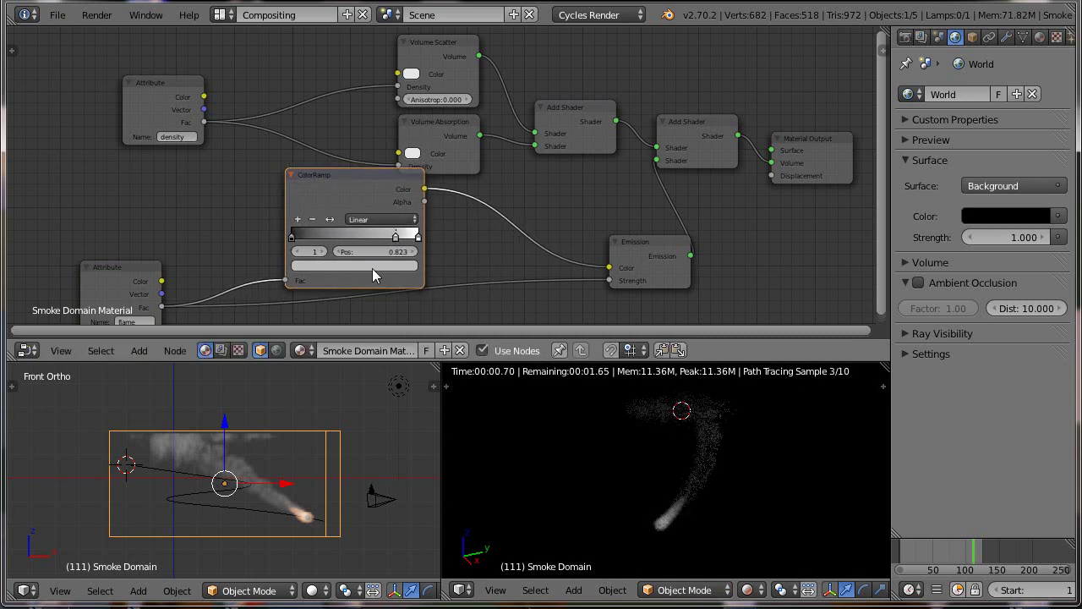
{"action": "left_click", "coordinate": [371, 267]}
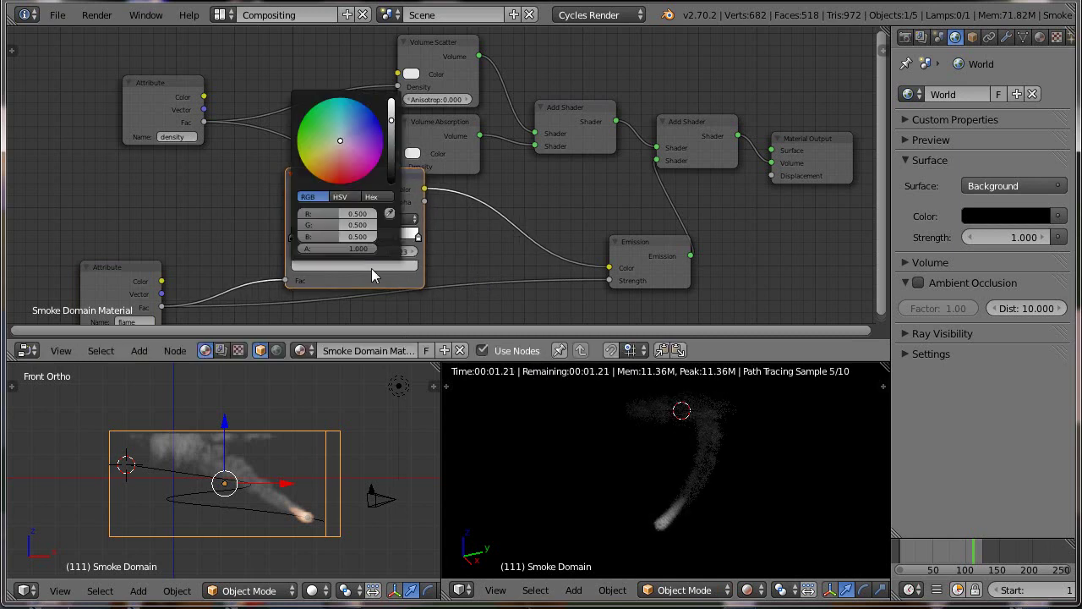
{"action": "left_click", "coordinate": [316, 166]}
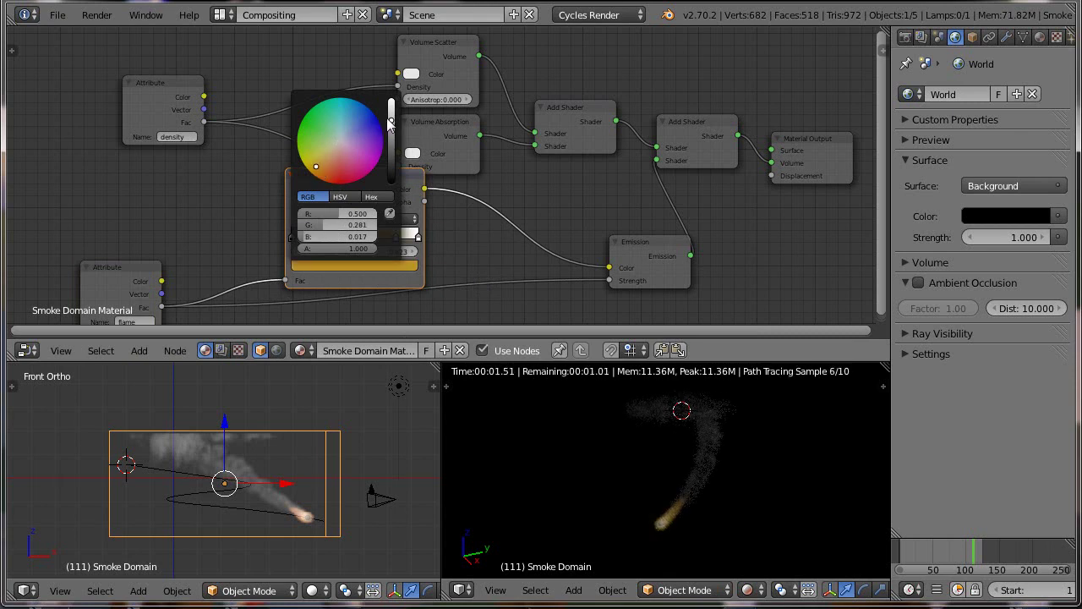
{"action": "left_click", "coordinate": [391, 109]}
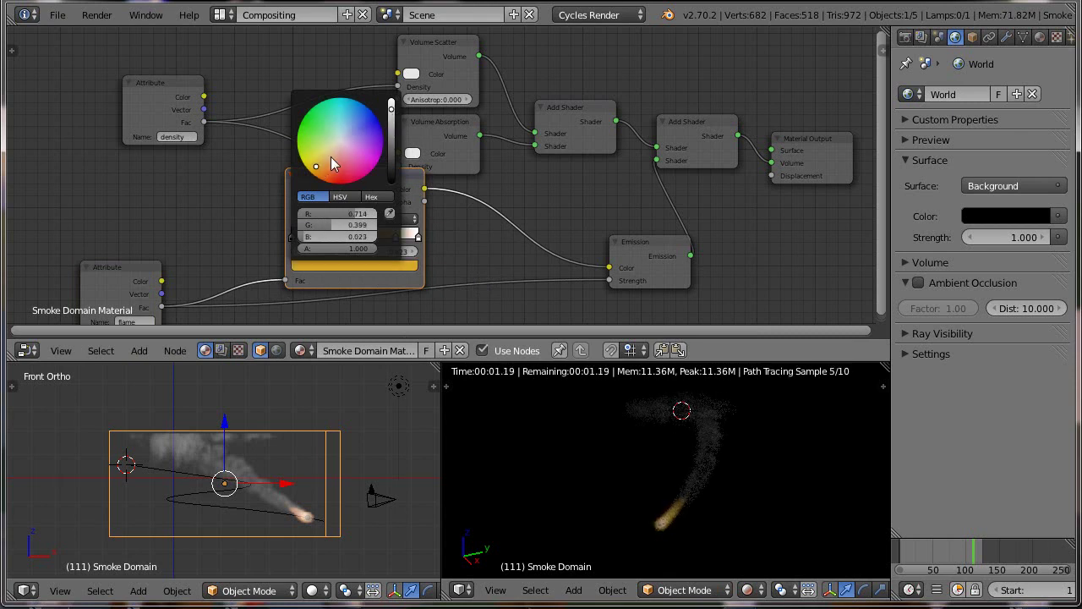
{"action": "left_click", "coordinate": [317, 167]}
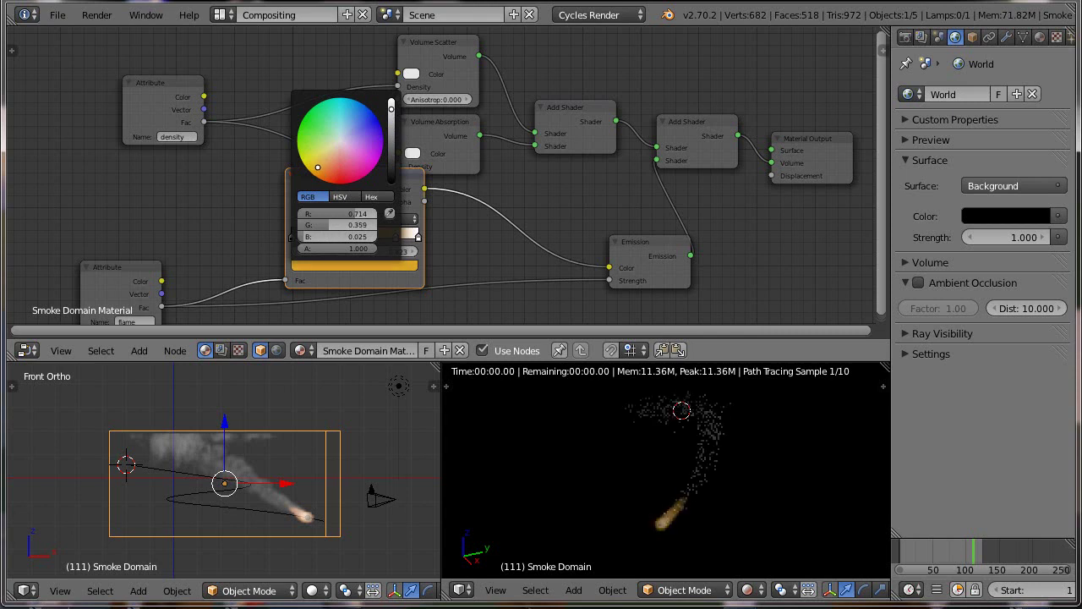
{"action": "left_click", "coordinate": [318, 164]}
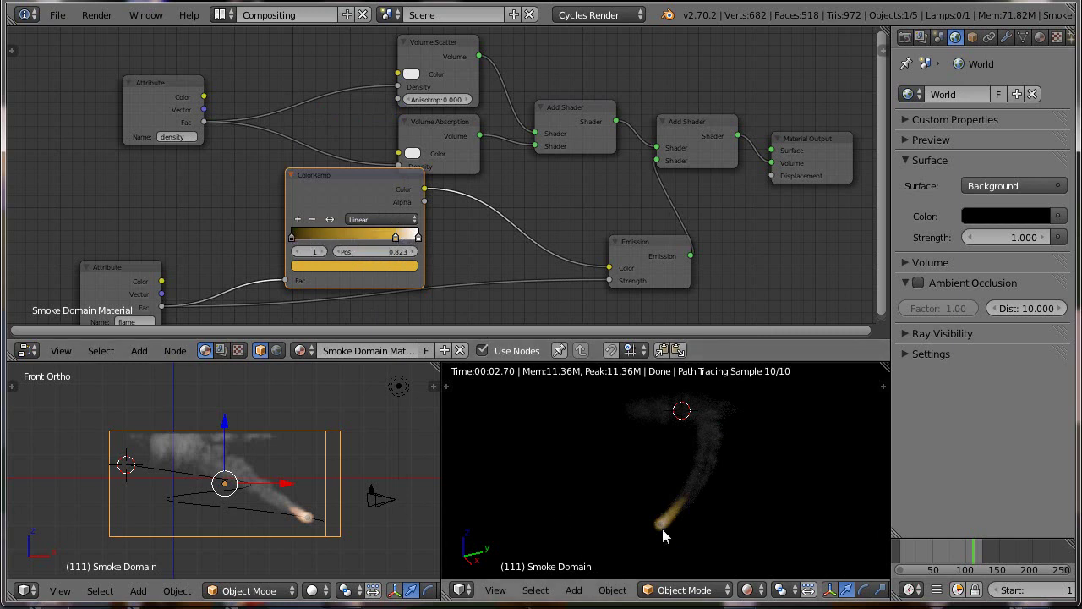
- Add a second stop near 0.6 and colour it a bright red-orange
{"action": "left_click", "coordinate": [297, 220]}
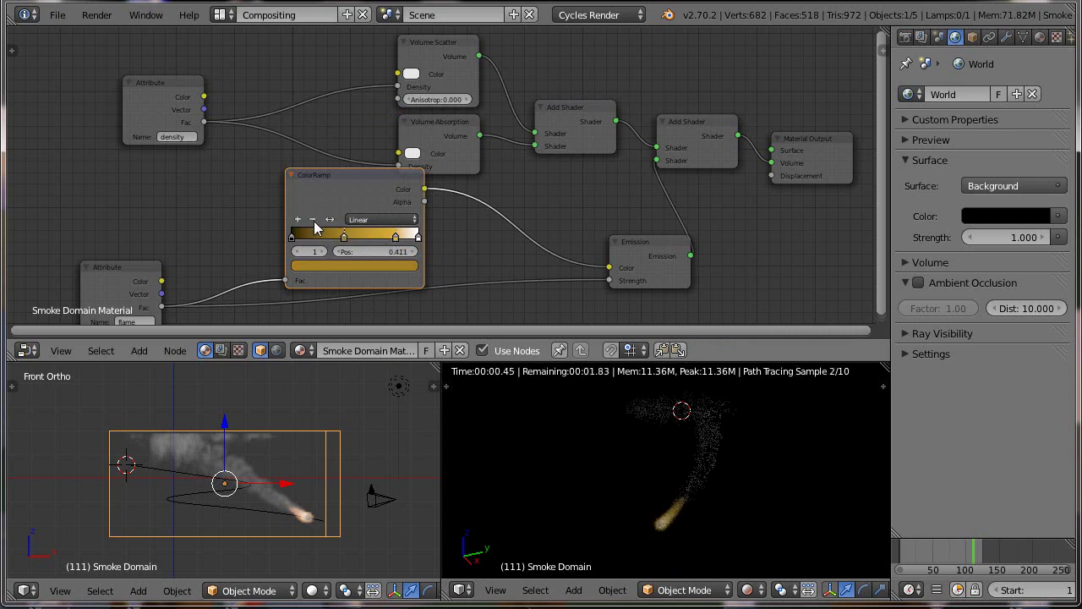
{"action": "left_click_drag", "start_coordinate": [356, 246], "coordinate": [368, 243]}
{"action": "right_click", "coordinate": [362, 247]}
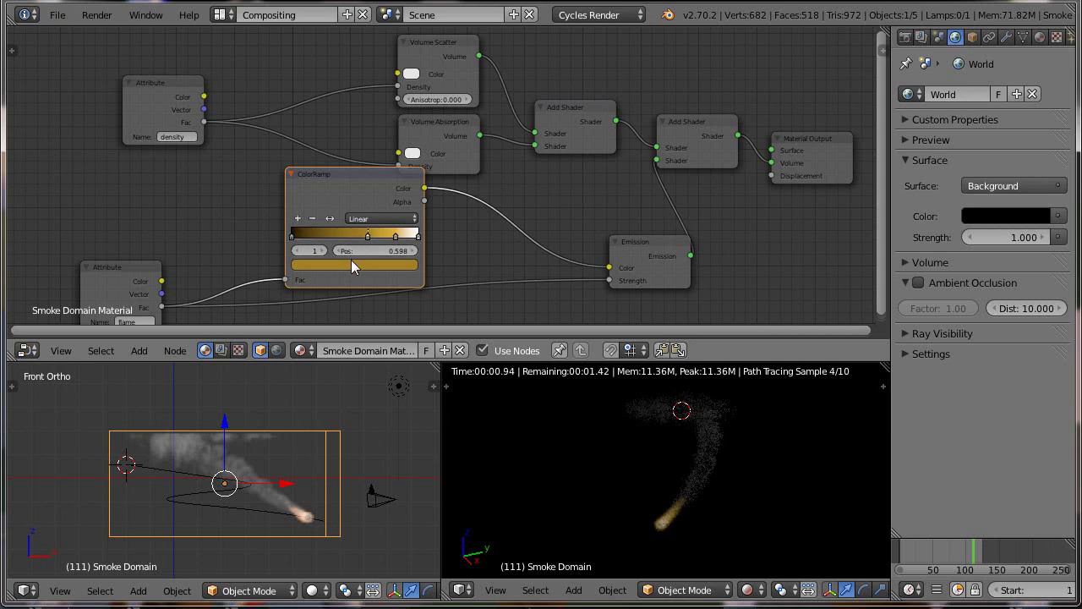
{"action": "left_click", "coordinate": [352, 264]}
{"action": "left_click", "coordinate": [327, 176]}
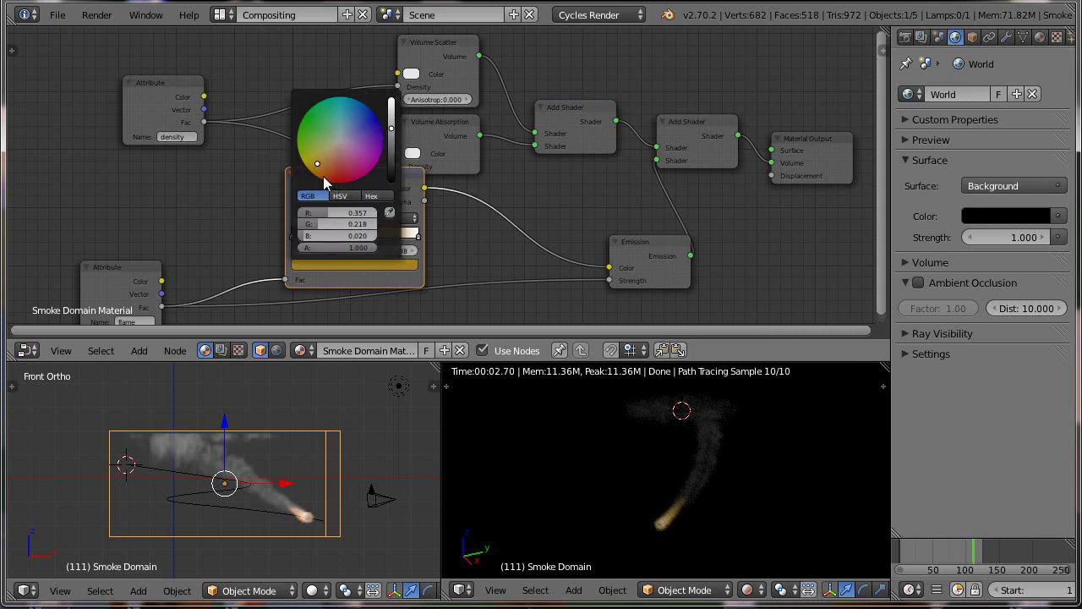
{"action": "left_click", "coordinate": [325, 177]}
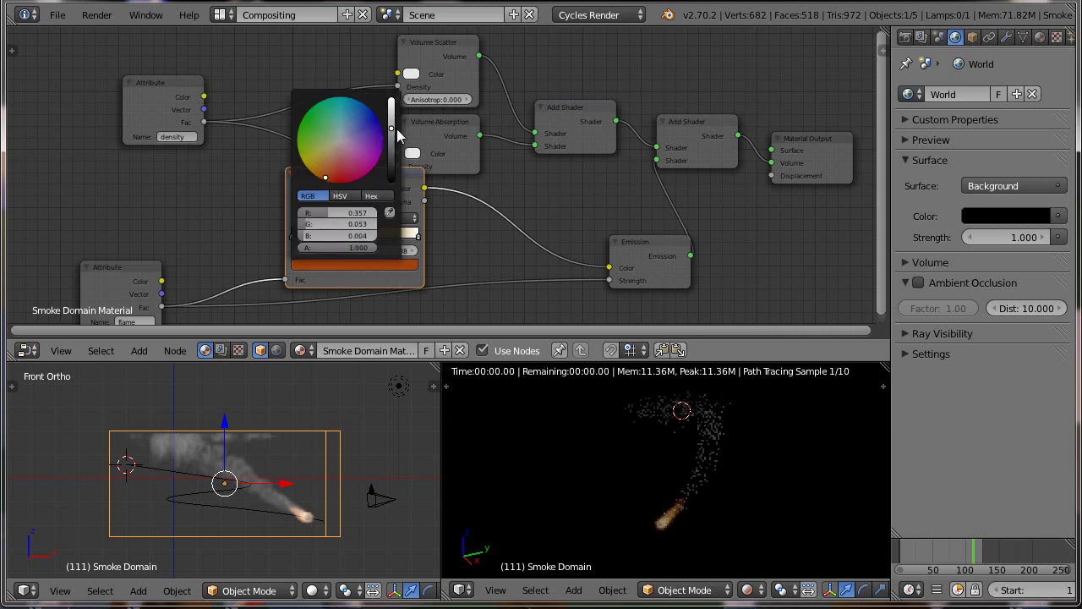
{"action": "left_click", "coordinate": [392, 107]}
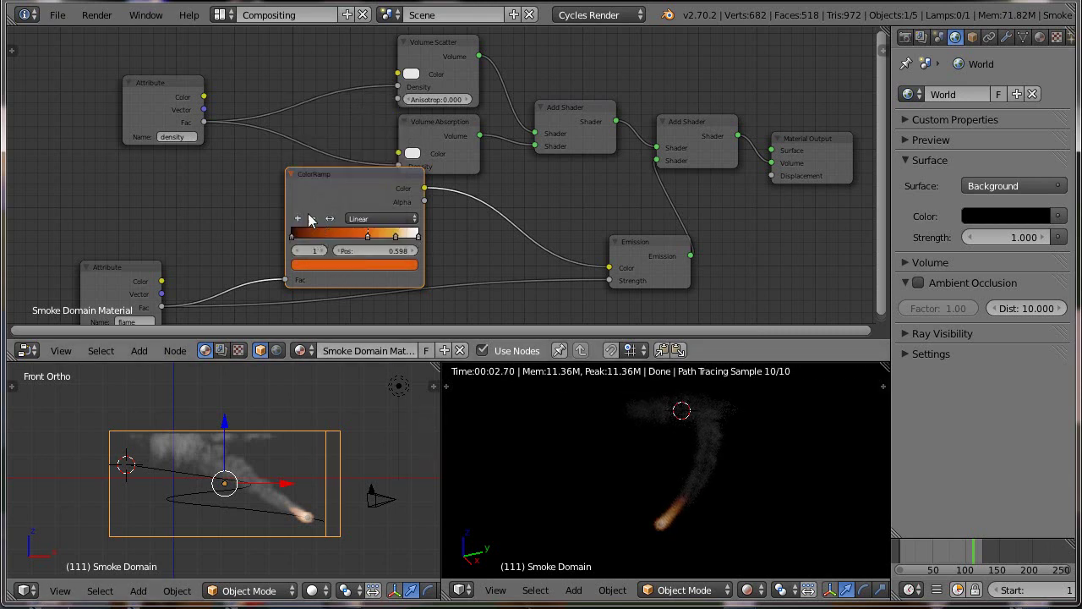
- Add a stop at 0.299 and set it to pure red (R 1, G 0, B 0)
{"action": "left_click", "coordinate": [298, 218]}
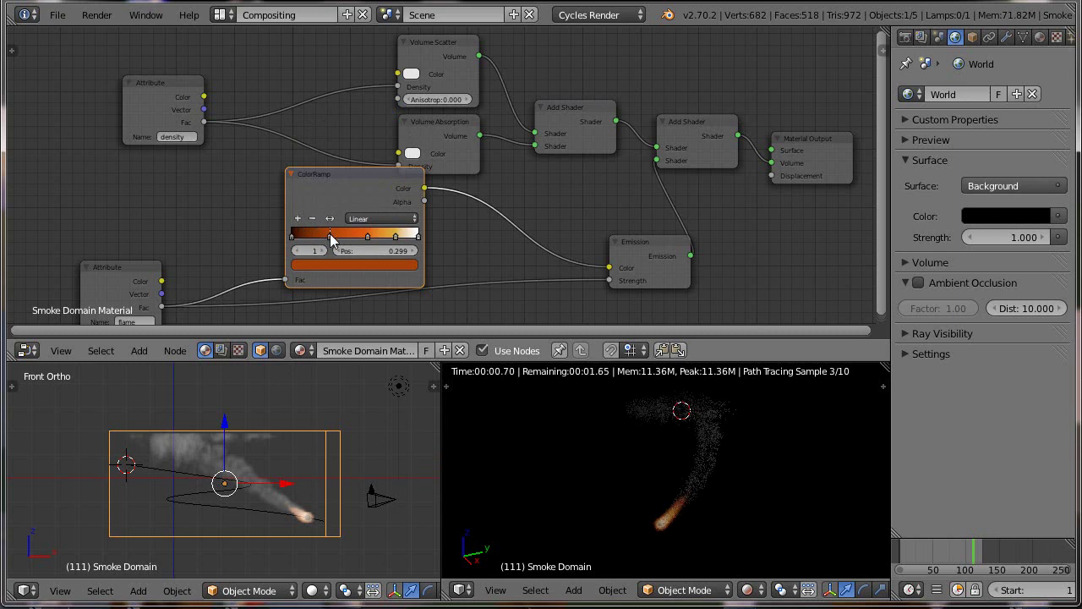
{"action": "left_click", "coordinate": [340, 261]}
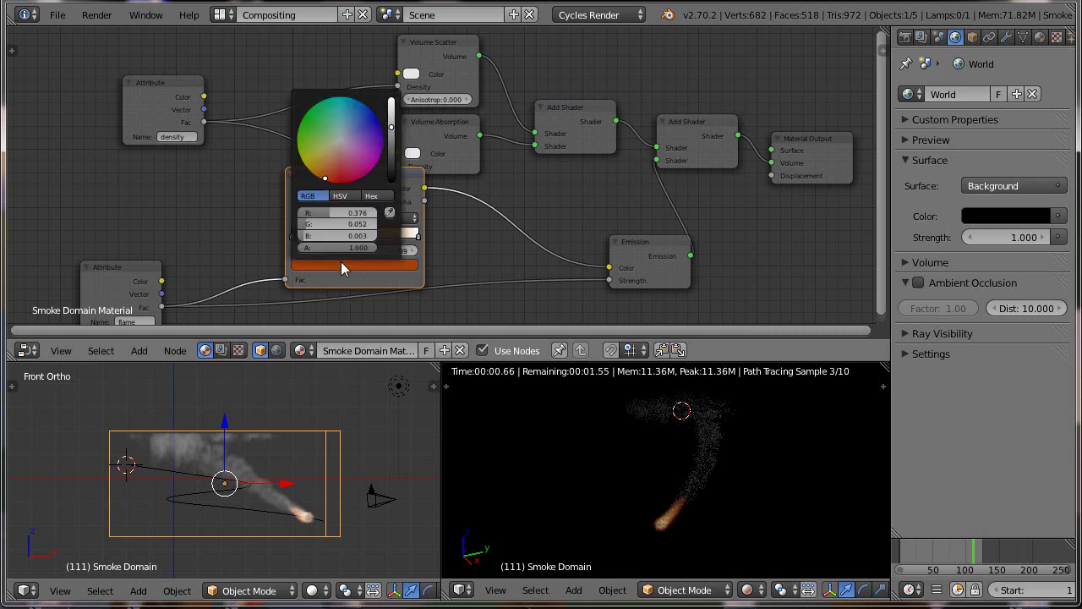
{"action": "left_click", "coordinate": [329, 178]}
{"action": "left_click", "coordinate": [353, 213]}
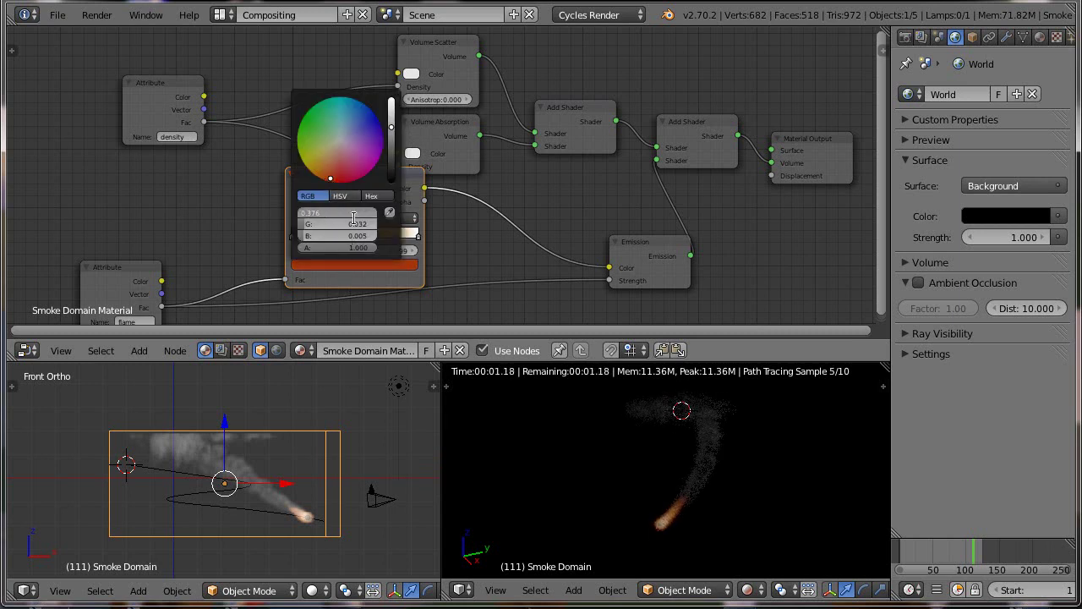
{"action": "type", "text": "1"}
{"action": "key", "text": "Tab"}
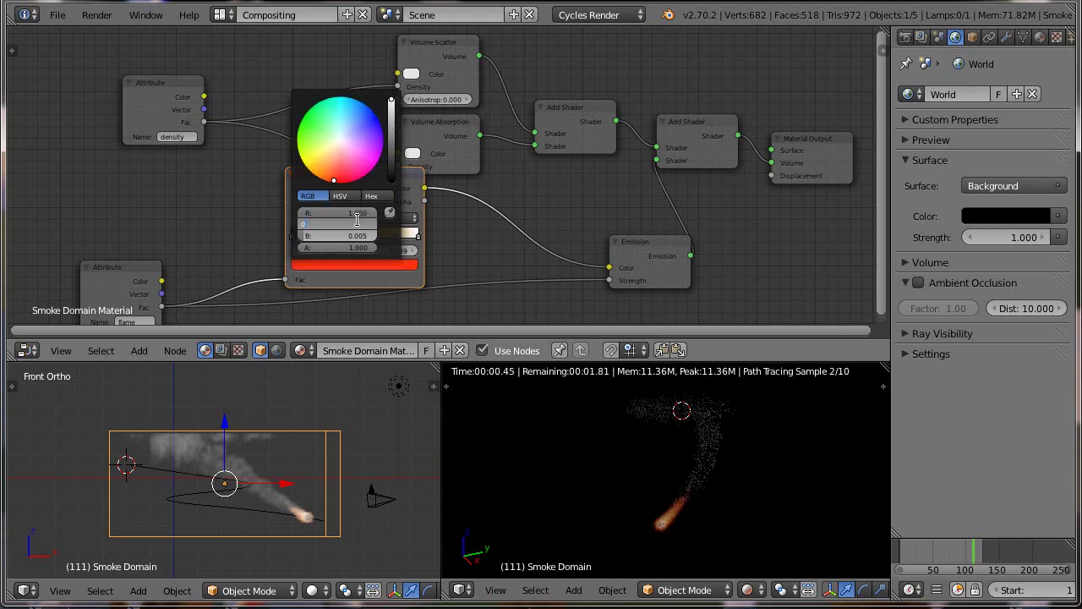
{"action": "type", "text": "0"}
{"action": "key", "text": "Tab"}
{"action": "type", "text": "0"}
{"action": "key", "text": "Return"}
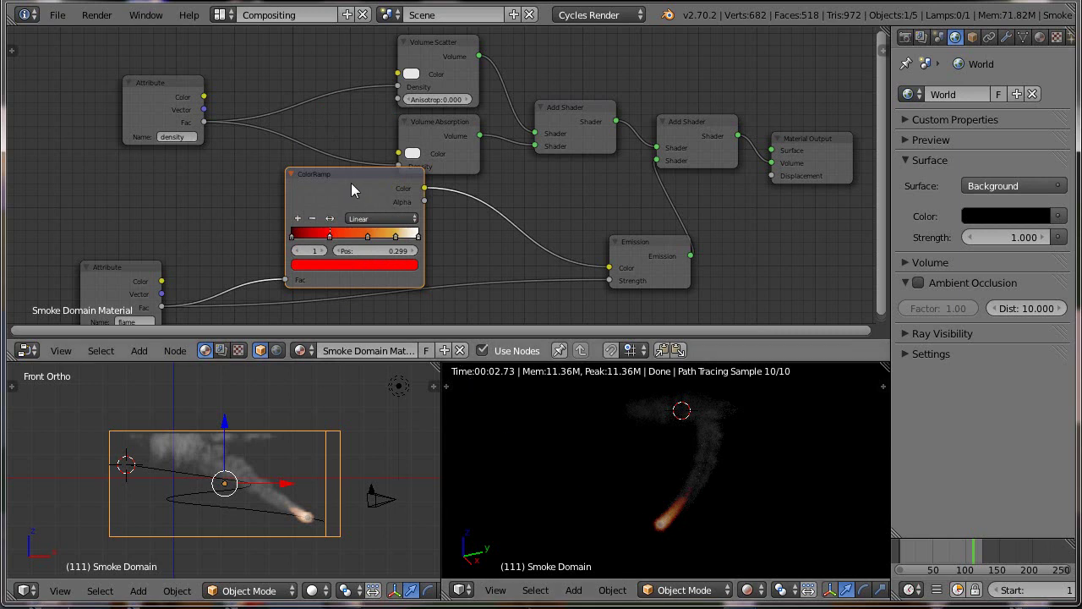
- Shift the ColorRamp left and bring the flame Attribute and Emission nodes up beside it
{"action": "left_click_drag", "start_coordinate": [351, 189], "coordinate": [337, 189]}
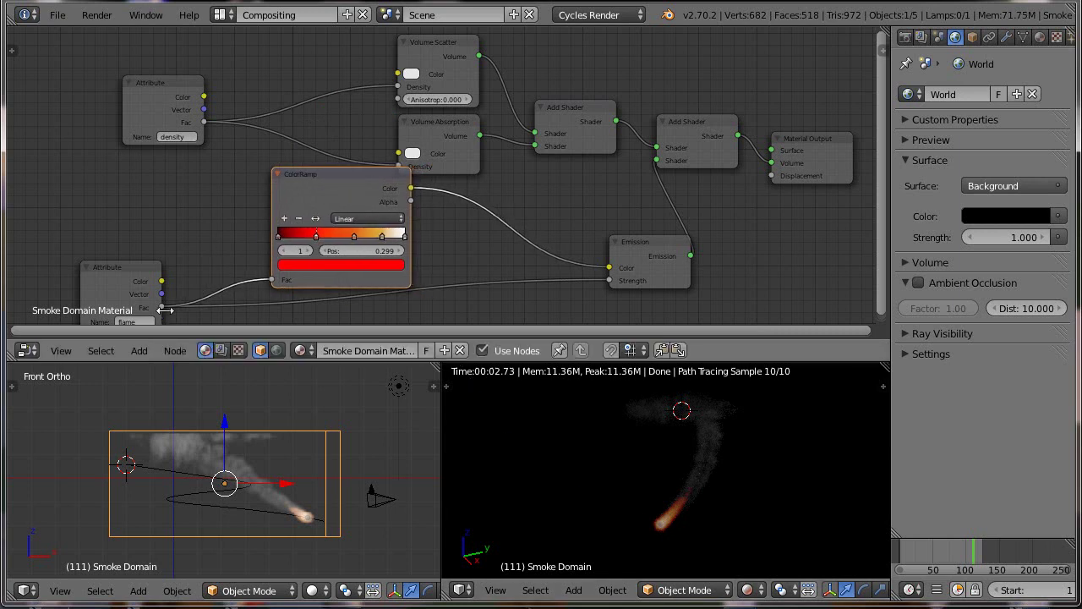
{"action": "left_click_drag", "start_coordinate": [114, 274], "coordinate": [129, 204]}
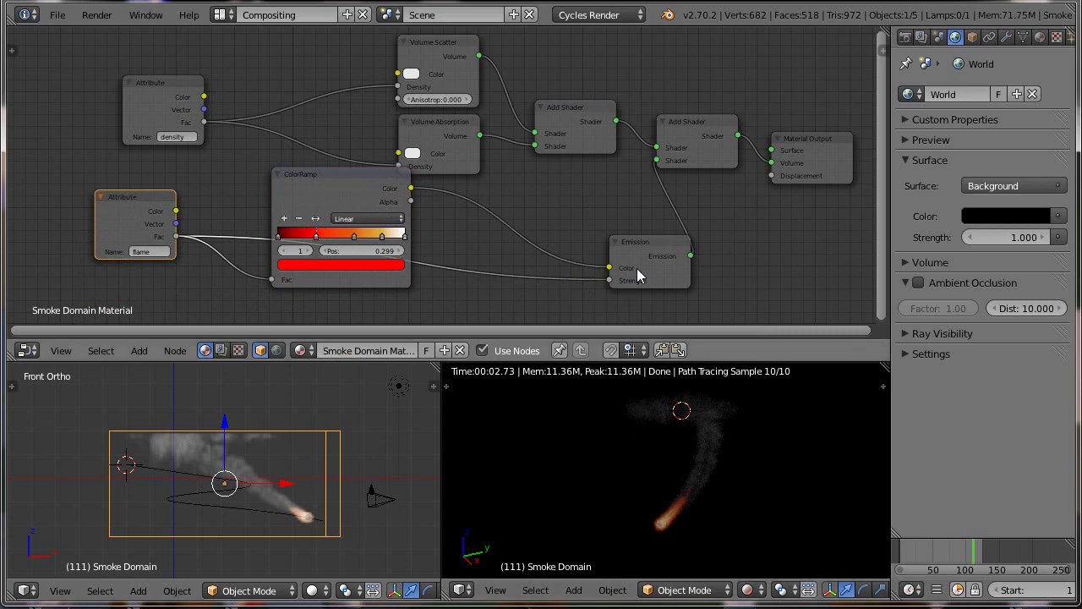
{"action": "left_click_drag", "start_coordinate": [651, 256], "coordinate": [611, 218]}
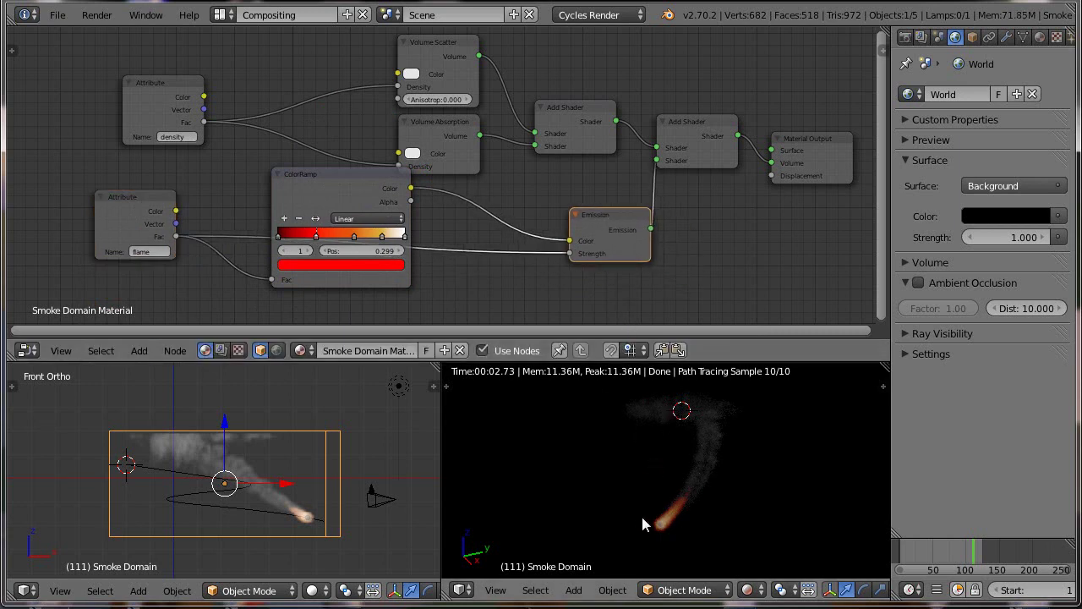
{"action": "left_click_drag", "start_coordinate": [322, 184], "coordinate": [314, 220]}
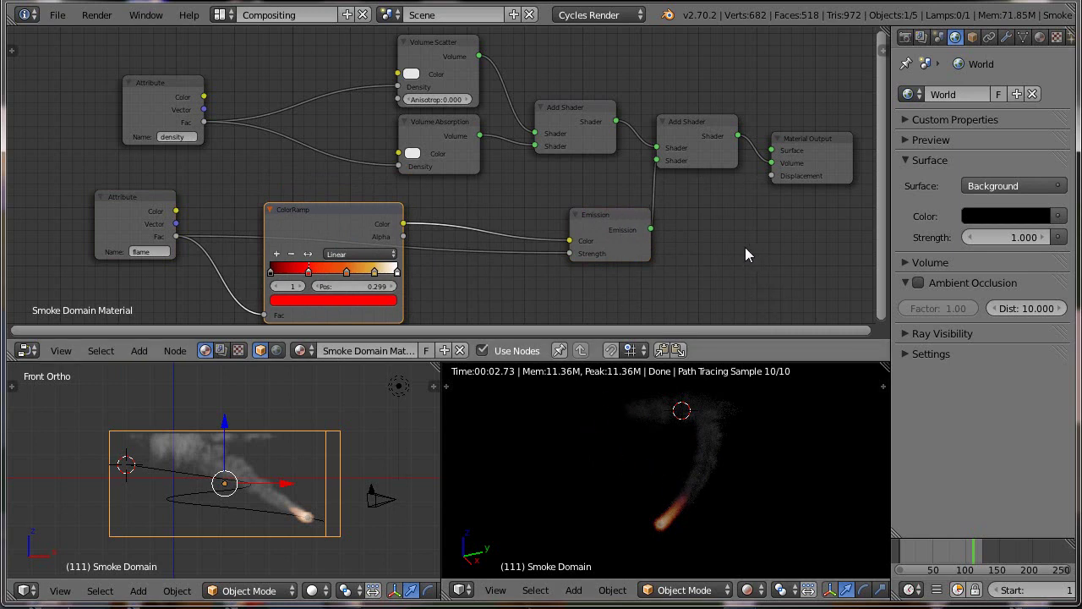
- Zoom out and reposition the flame Attribute, ColorRamp and Emission nodes lower down
{"action": "scroll", "coordinate": [744, 247], "scroll_direction": "down", "scroll_amount": 2}
{"action": "scroll", "coordinate": [741, 247], "scroll_direction": "down", "scroll_amount": 2}
{"action": "scroll", "coordinate": [735, 242], "scroll_direction": "down", "scroll_amount": 1}
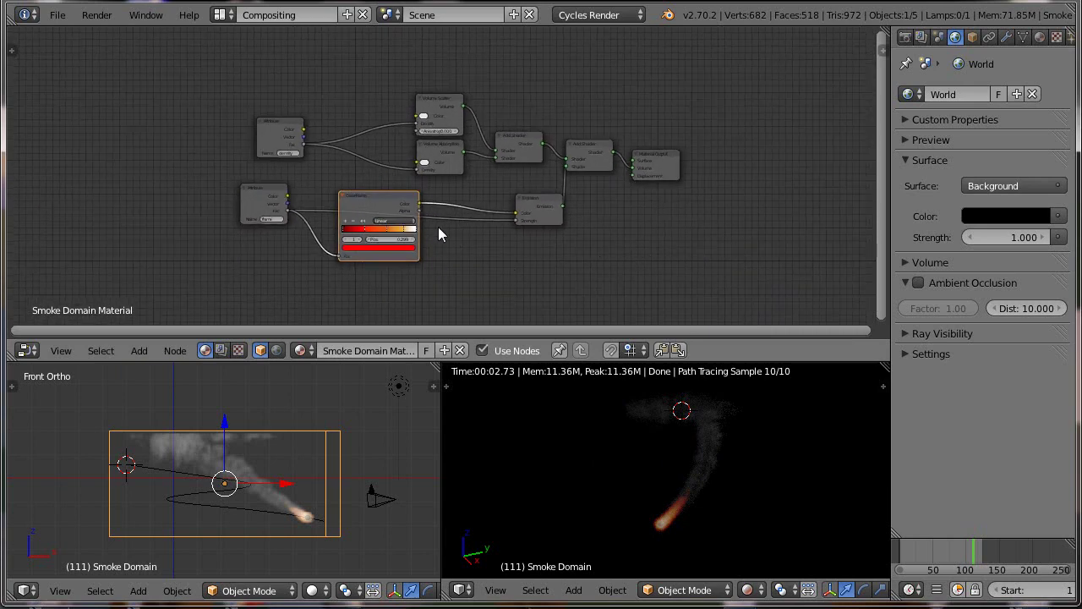
{"action": "left_click_drag", "start_coordinate": [253, 192], "coordinate": [227, 264]}
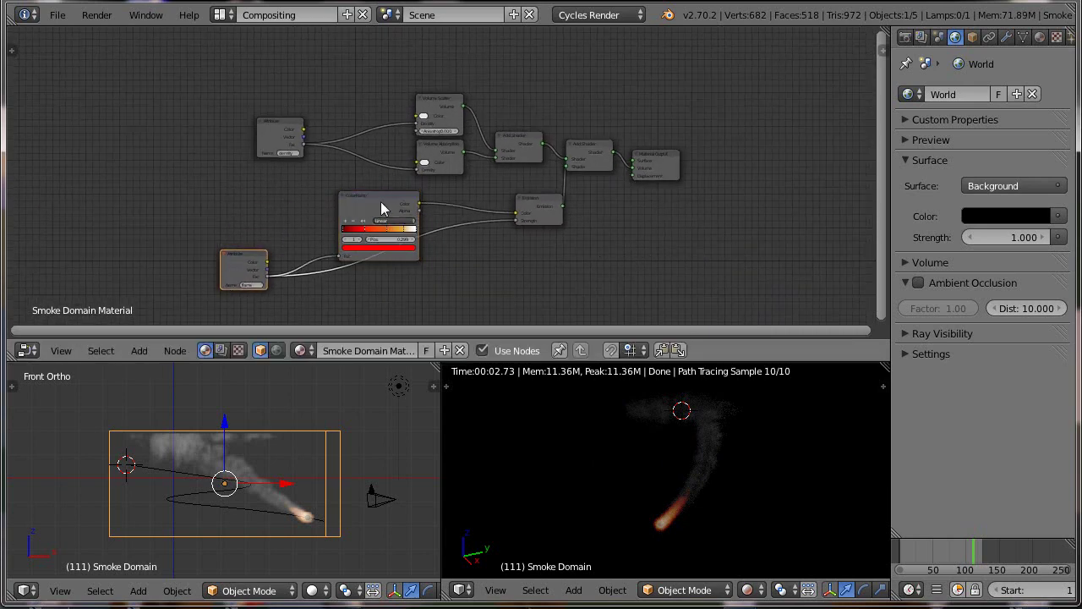
{"action": "left_click_drag", "start_coordinate": [381, 201], "coordinate": [397, 283]}
{"action": "left_click_drag", "start_coordinate": [541, 209], "coordinate": [606, 281]}
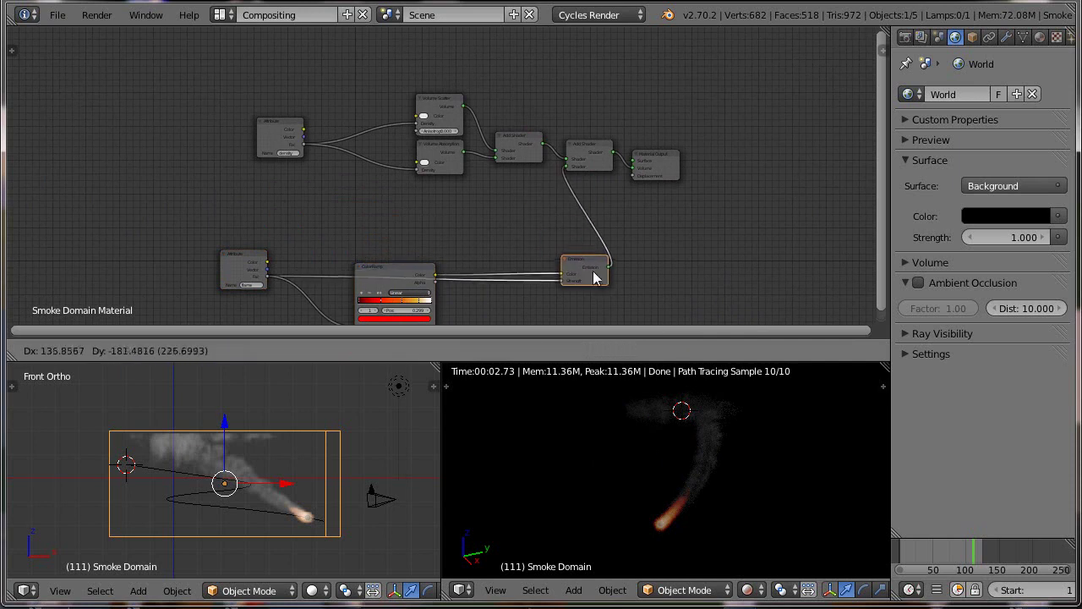
{"action": "left_click_drag", "start_coordinate": [250, 265], "coordinate": [256, 270]}
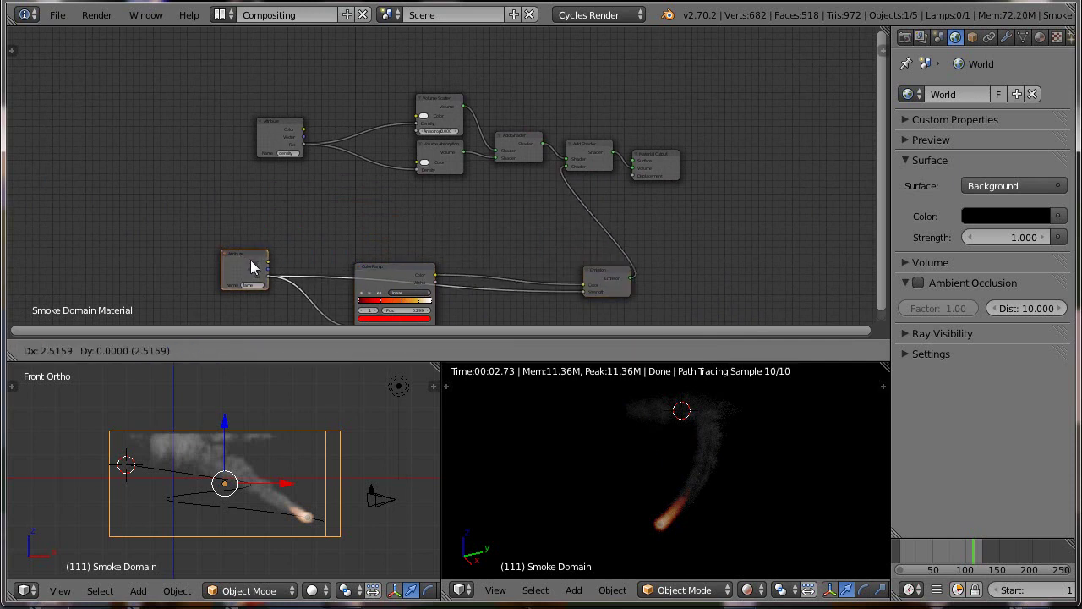
- Duplicate the Emission node and wire it through a new Add Shader into the Material Output
{"action": "left_click", "coordinate": [601, 284]}
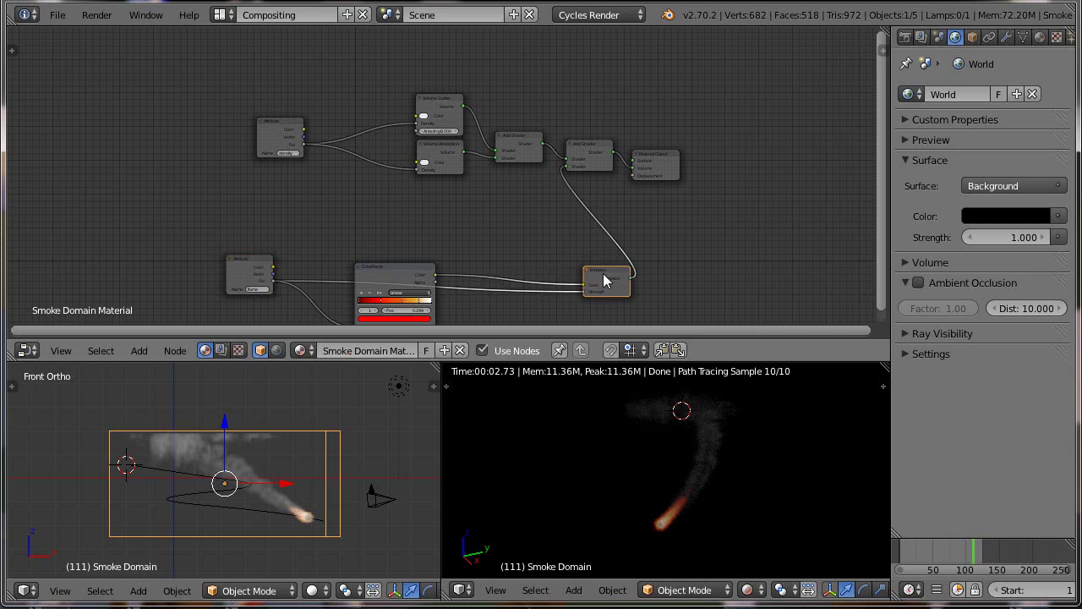
{"action": "key", "text": "shift+d"}
{"action": "left_click", "coordinate": [523, 211]}
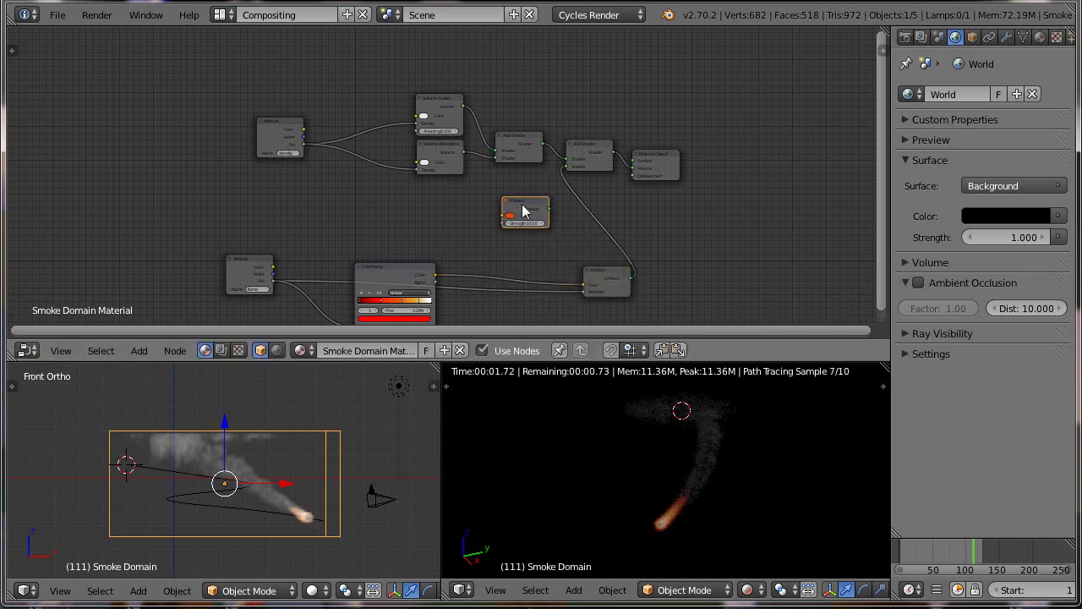
{"action": "left_click_drag", "start_coordinate": [661, 169], "coordinate": [780, 146]}
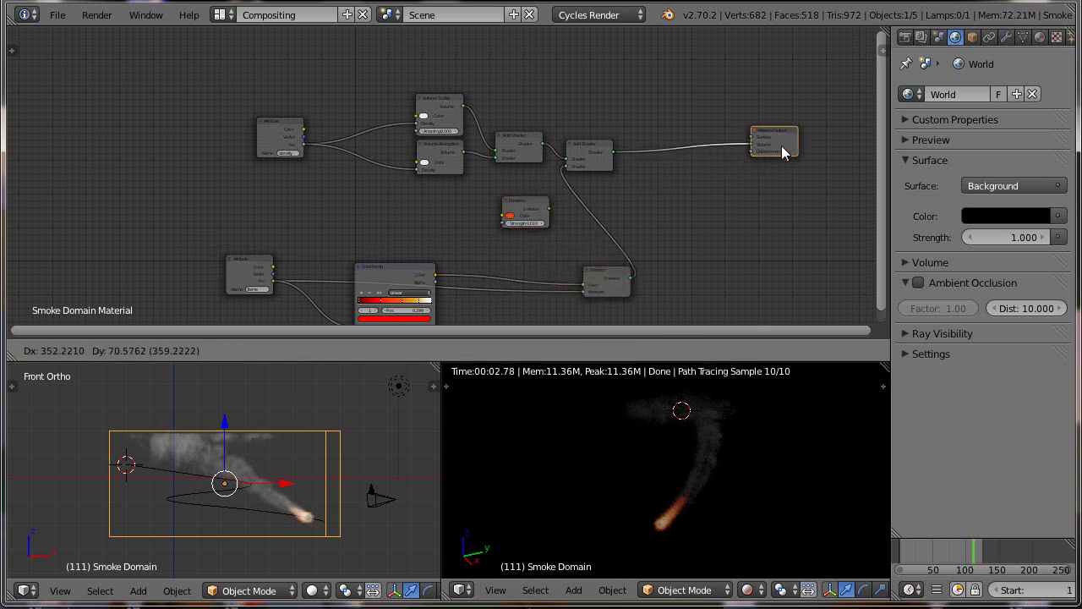
{"action": "left_click", "coordinate": [602, 150]}
{"action": "key", "text": "g"}
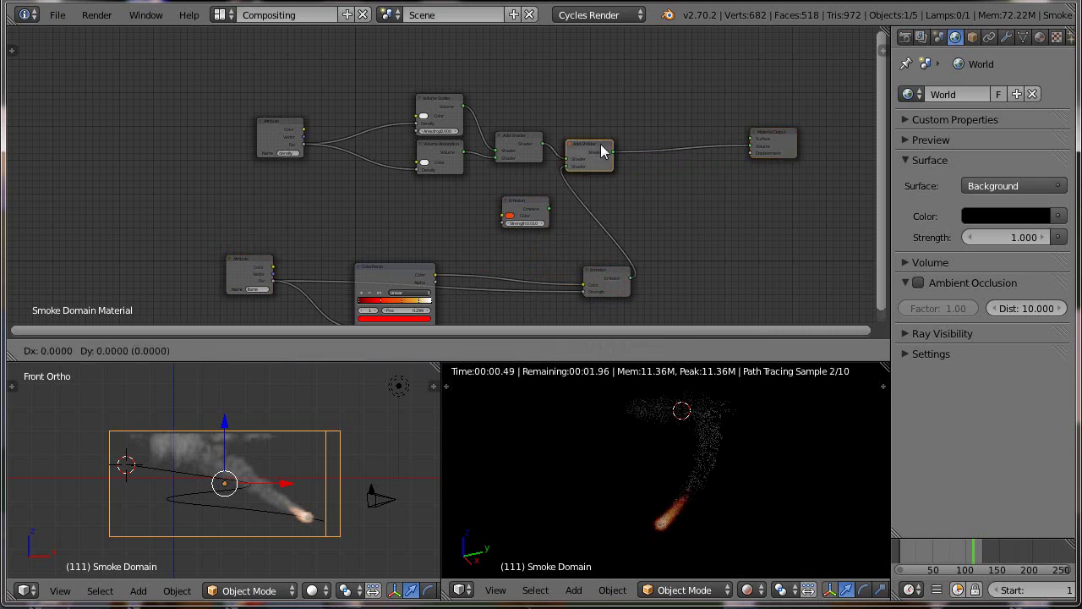
{"action": "left_click", "coordinate": [695, 139]}
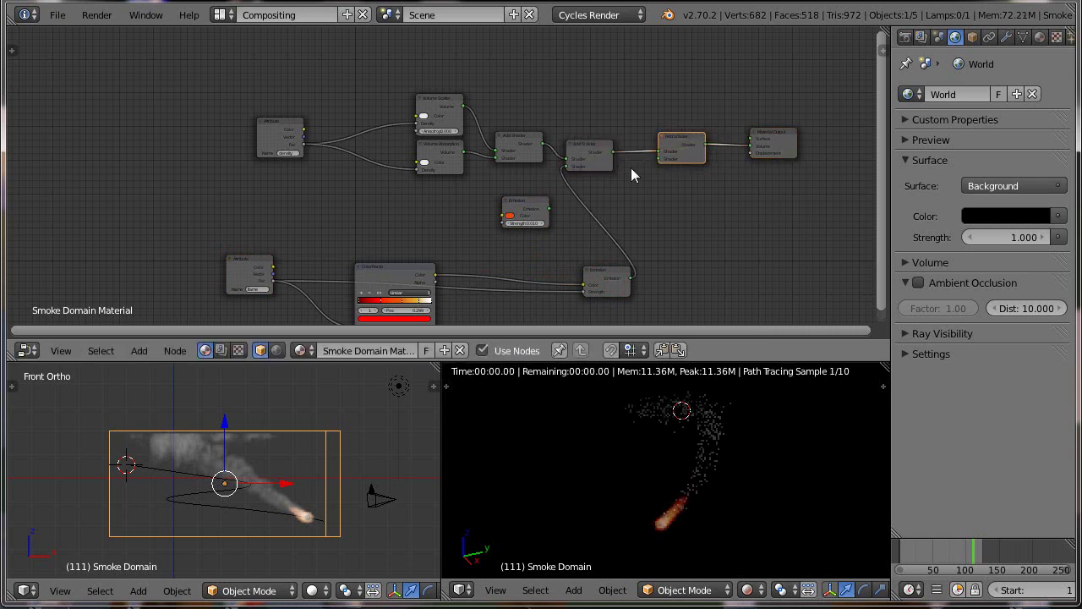
{"action": "left_click_drag", "start_coordinate": [549, 208], "coordinate": [657, 156]}
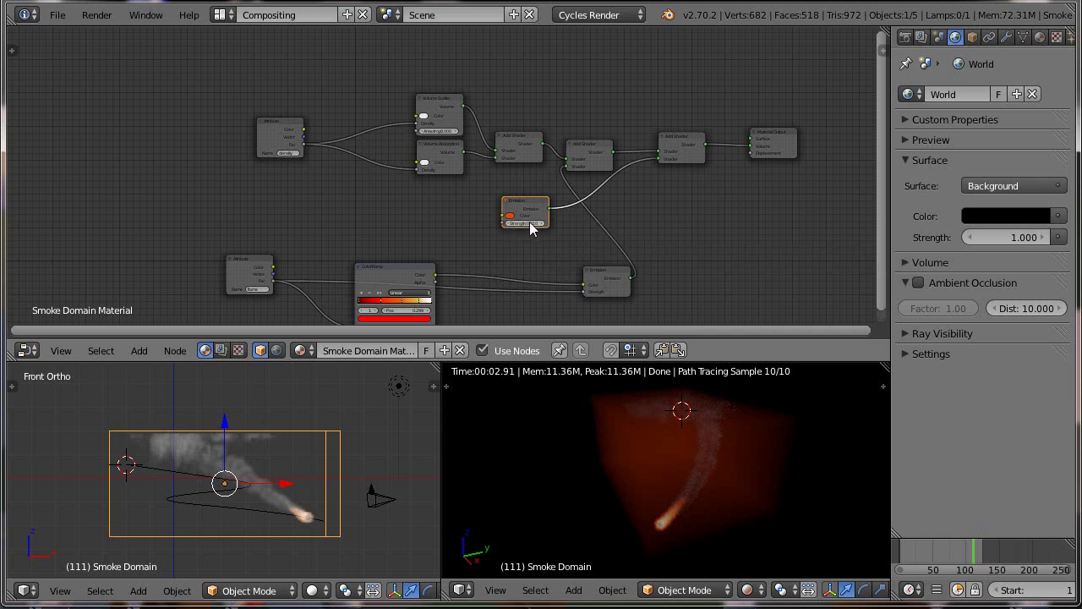
- Duplicate the ColorRamp, feed density Fac into it, and link it to Emission colour, with density driving strength
{"action": "left_click_drag", "start_coordinate": [526, 200], "coordinate": [530, 188]}
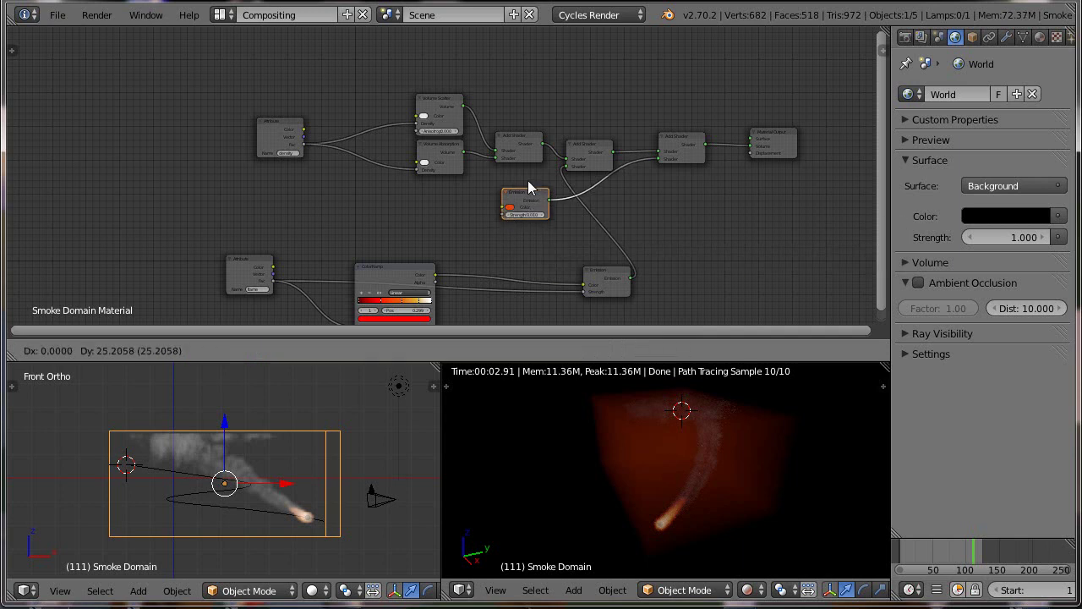
{"action": "left_click", "coordinate": [386, 268]}
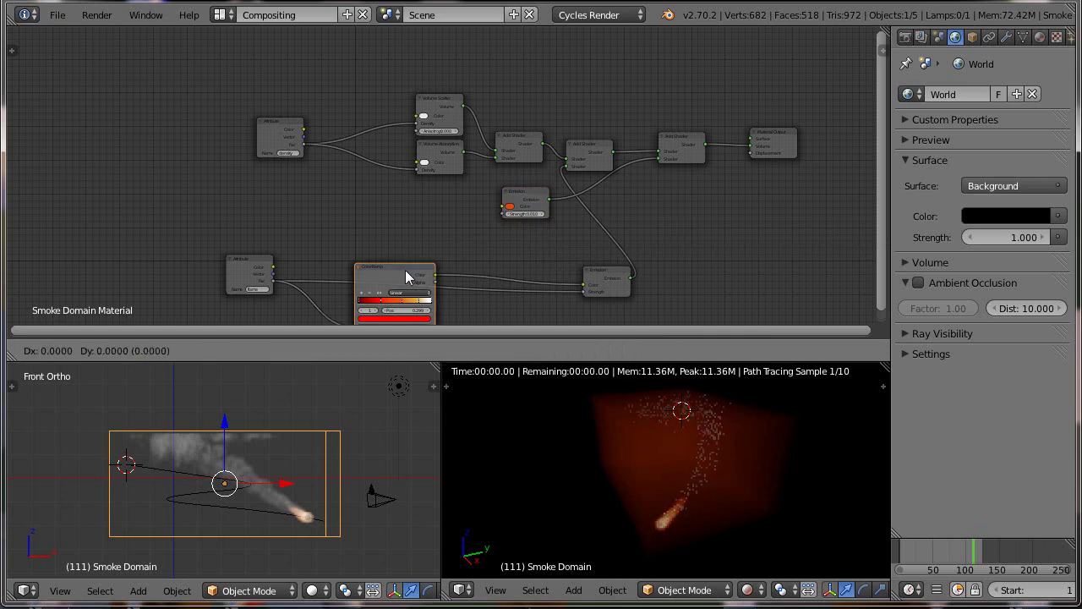
{"action": "key", "text": "shift+d"}
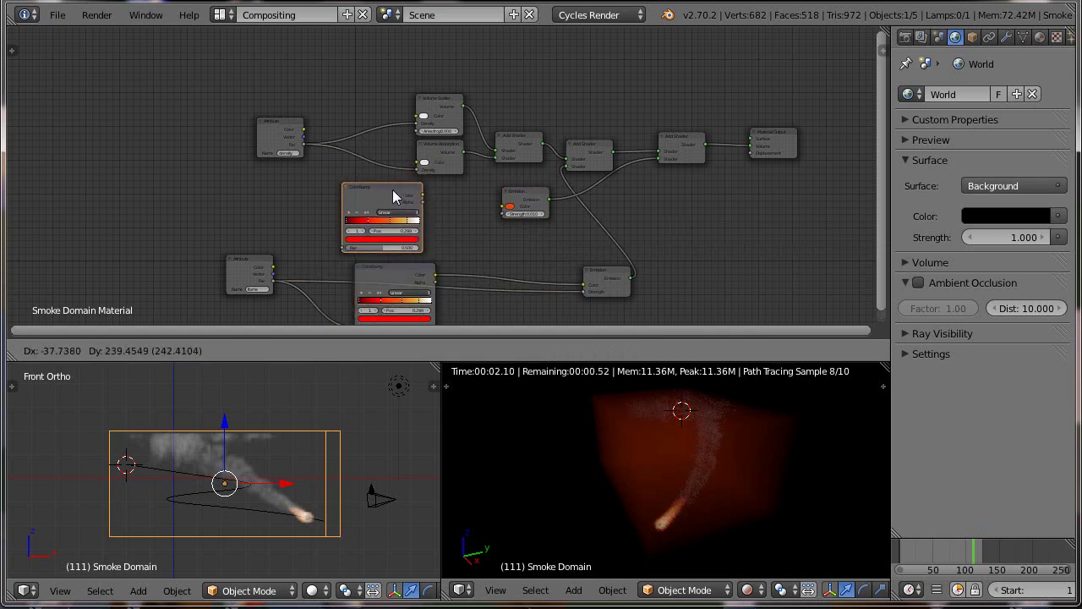
{"action": "left_click", "coordinate": [394, 190]}
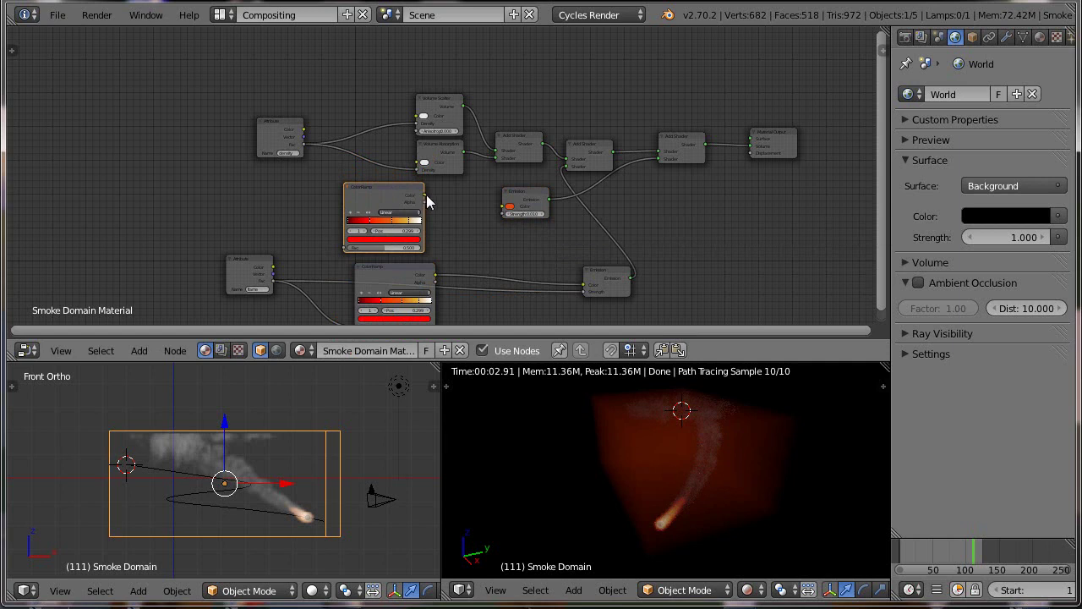
{"action": "left_click_drag", "start_coordinate": [425, 198], "coordinate": [506, 207]}
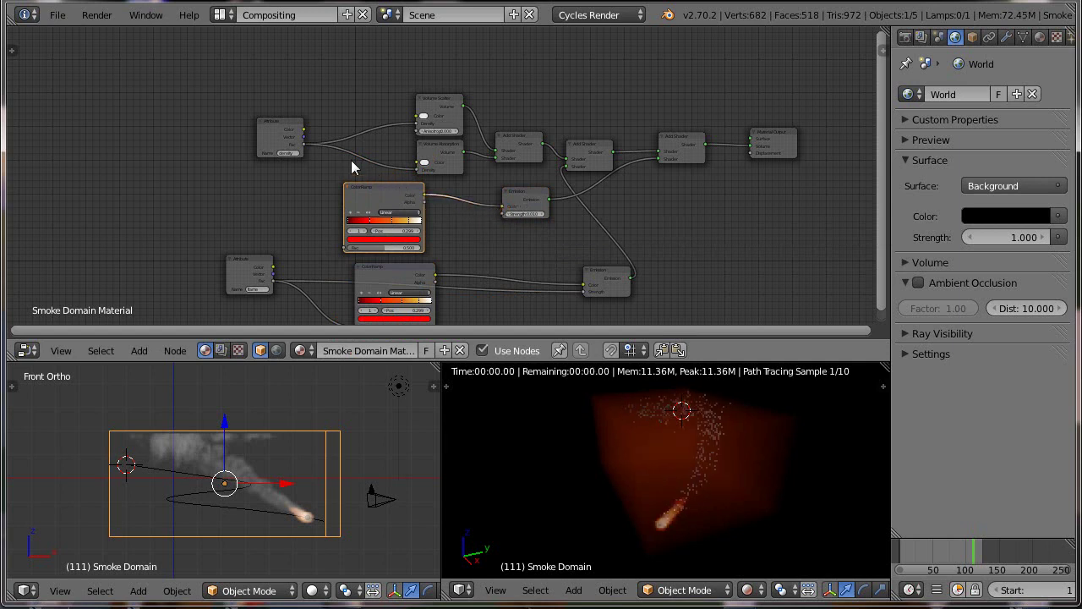
{"action": "left_click_drag", "start_coordinate": [303, 146], "coordinate": [344, 246]}
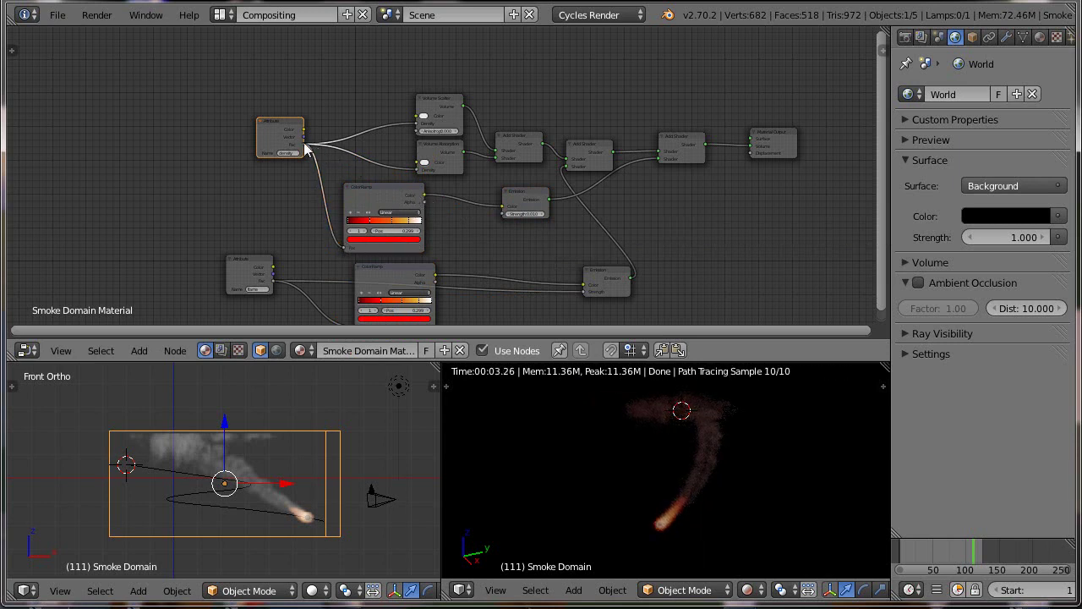
{"action": "left_click_drag", "start_coordinate": [304, 144], "coordinate": [503, 213]}
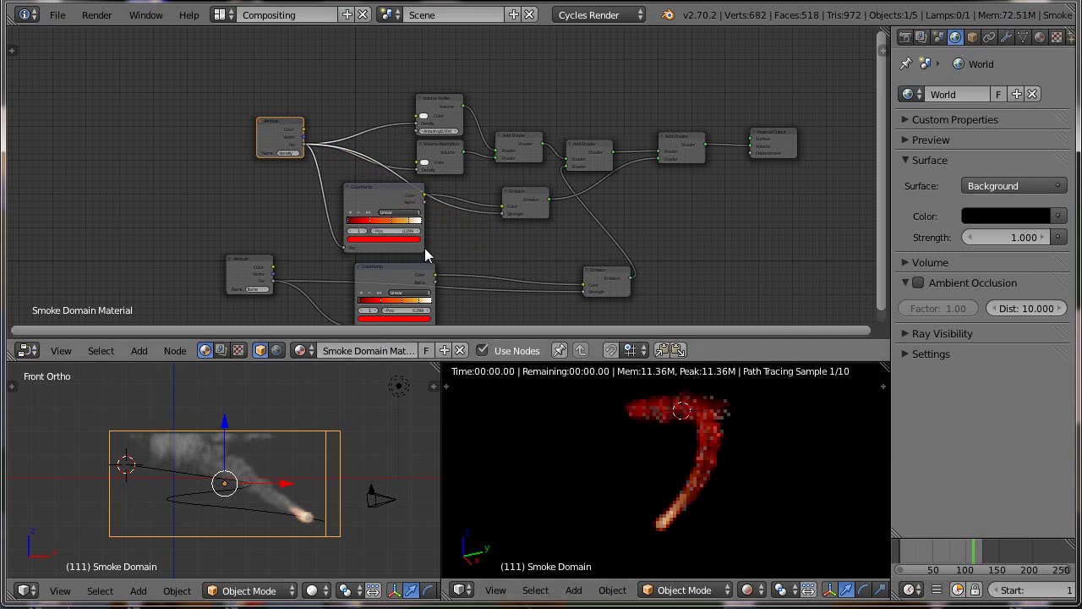
{"action": "scroll", "coordinate": [522, 292], "scroll_direction": "up", "scroll_amount": 1}
- Recolour the first smoke ColorRamp stop a darkened pale blue-white
{"action": "scroll", "coordinate": [521, 292], "scroll_direction": "up", "scroll_amount": 1}
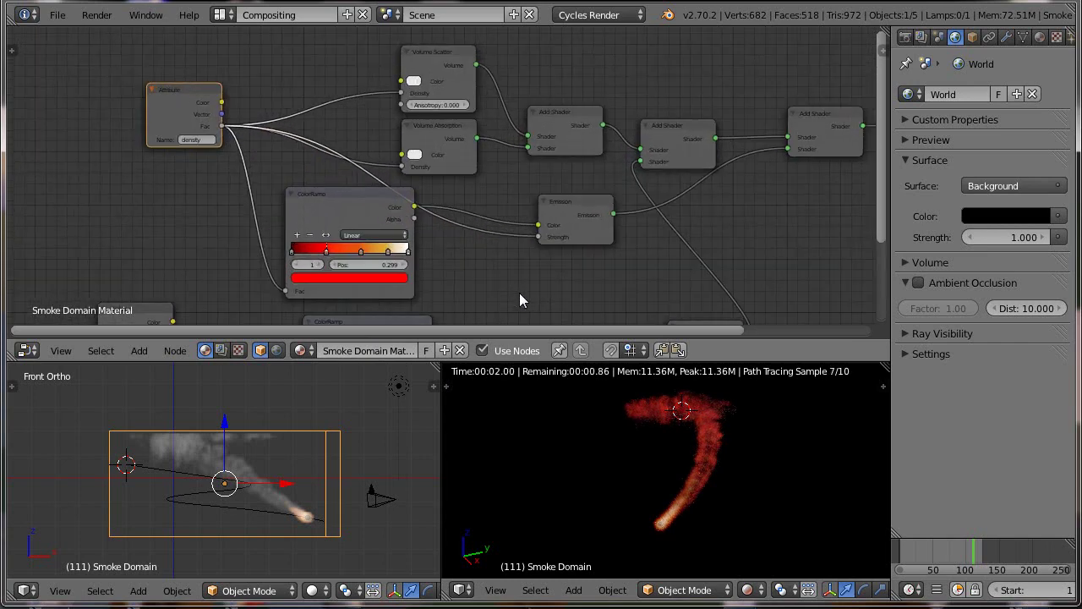
{"action": "scroll", "coordinate": [519, 292], "scroll_direction": "up", "scroll_amount": 1}
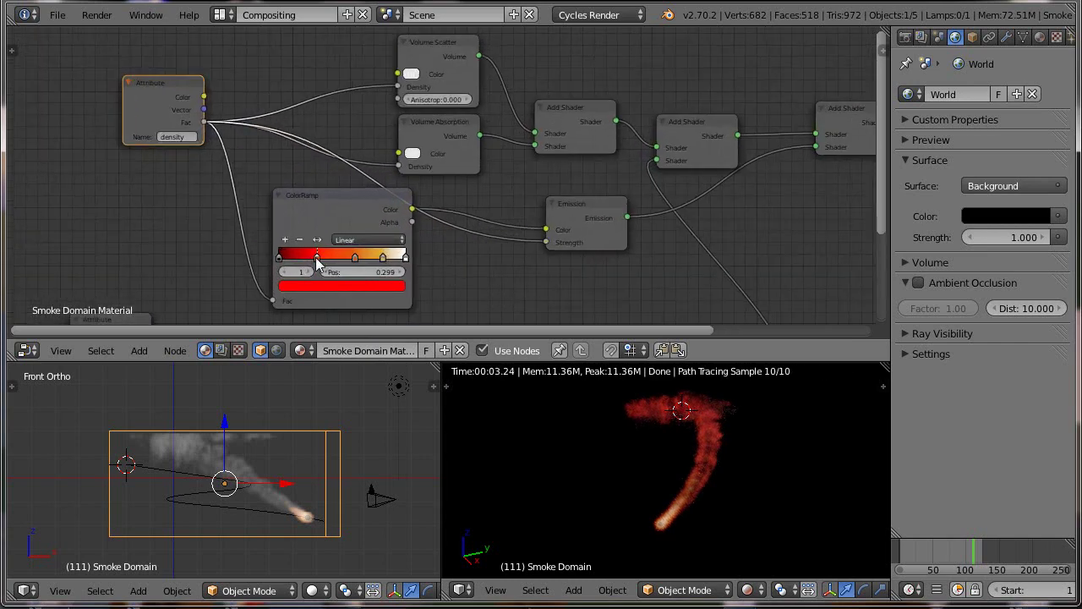
{"action": "left_click_drag", "start_coordinate": [318, 263], "coordinate": [315, 263]}
{"action": "left_click", "coordinate": [316, 287]}
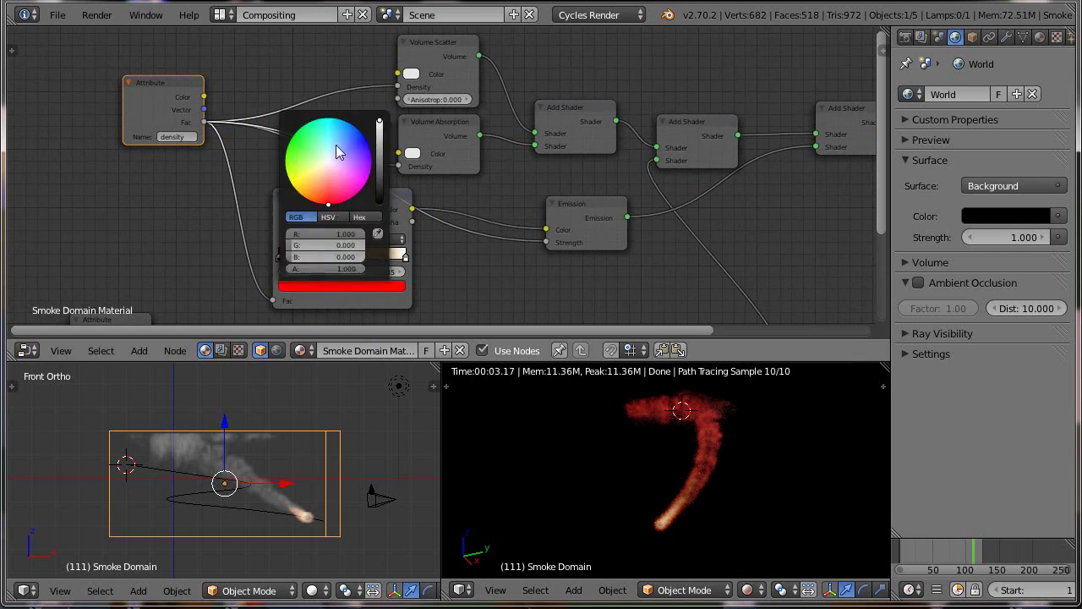
{"action": "left_click_drag", "start_coordinate": [332, 163], "coordinate": [328, 157]}
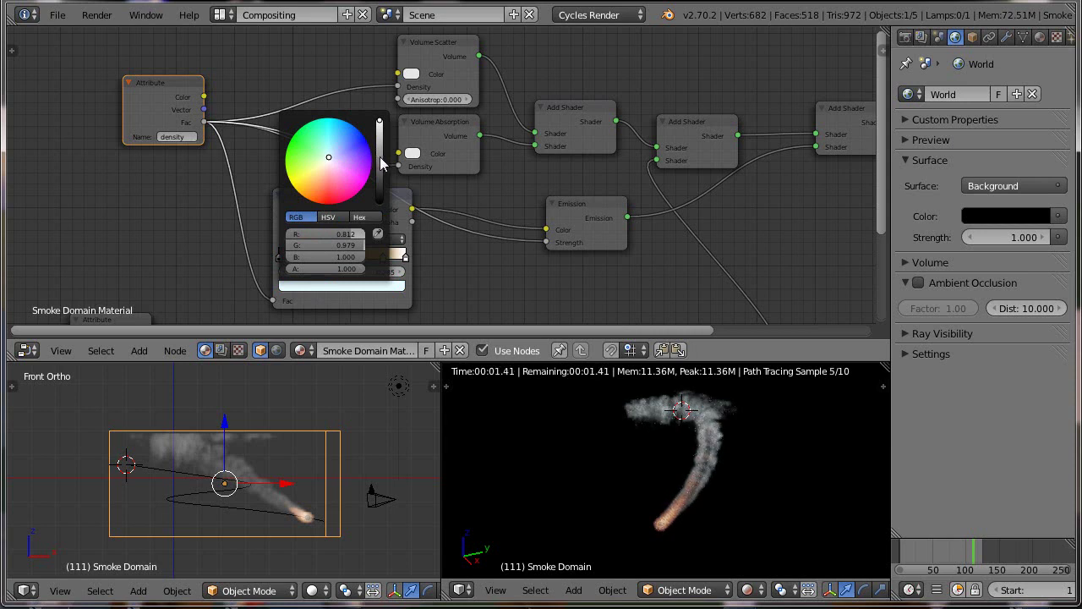
{"action": "left_click", "coordinate": [381, 158]}
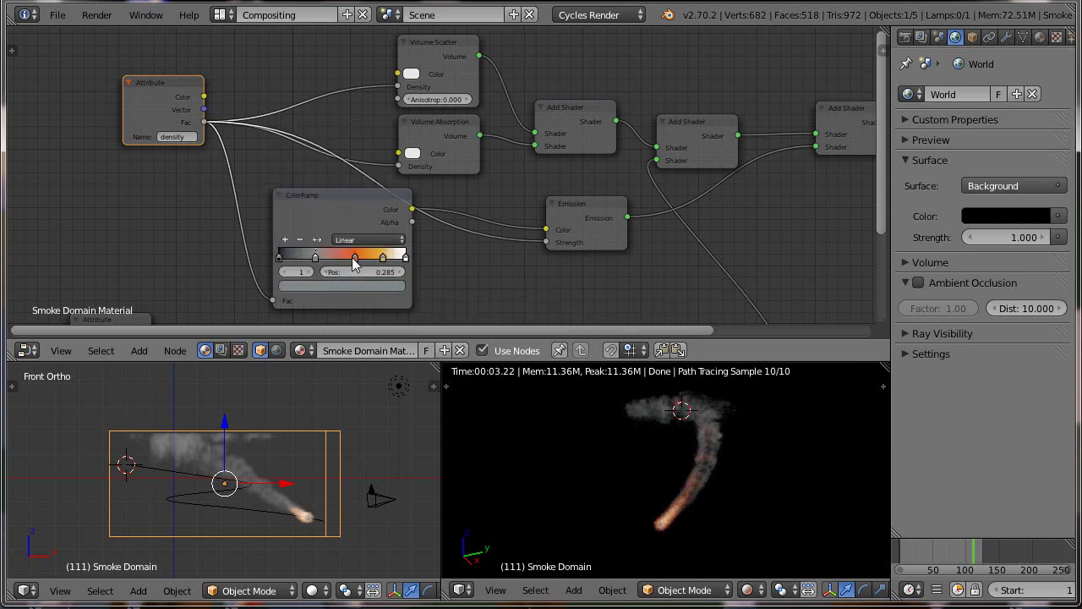
- Set the second stop to near-white blue and the third to desaturated grey-blue
{"action": "left_click", "coordinate": [354, 257]}
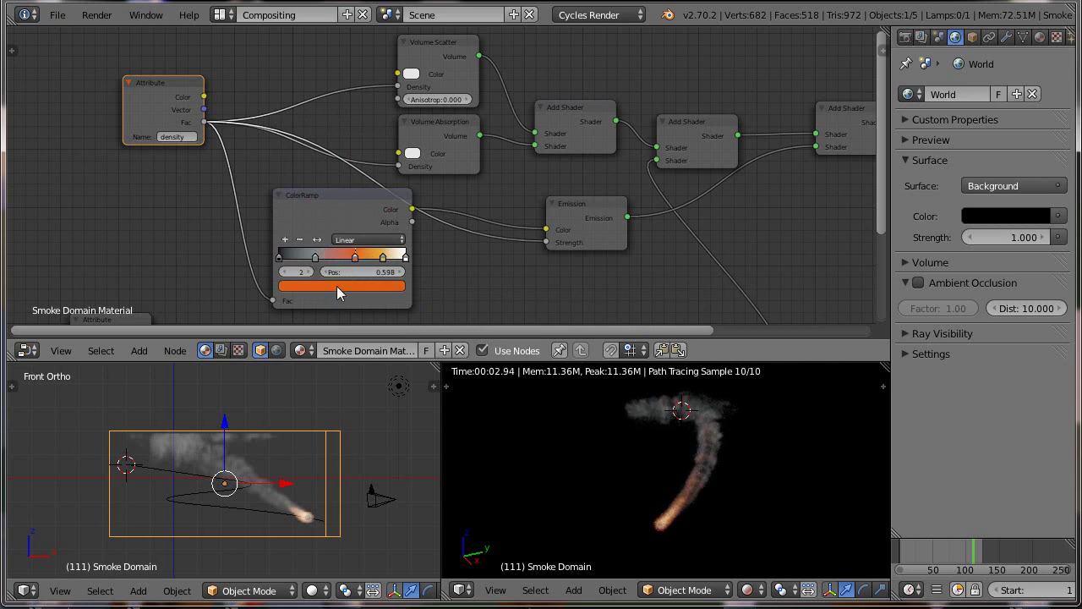
{"action": "left_click", "coordinate": [337, 285]}
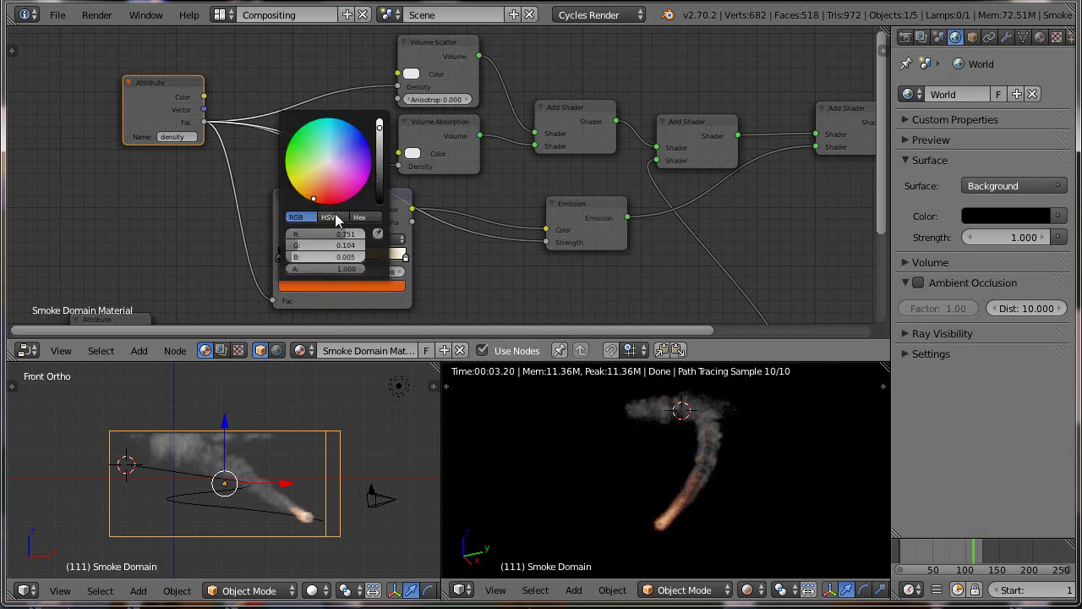
{"action": "left_click", "coordinate": [329, 157]}
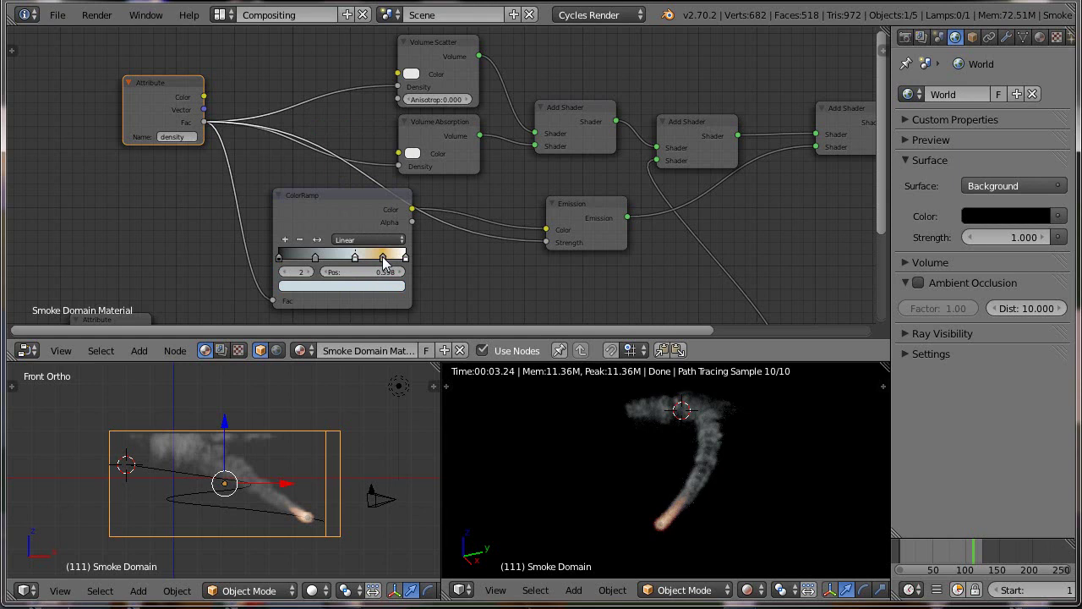
{"action": "left_click", "coordinate": [383, 258]}
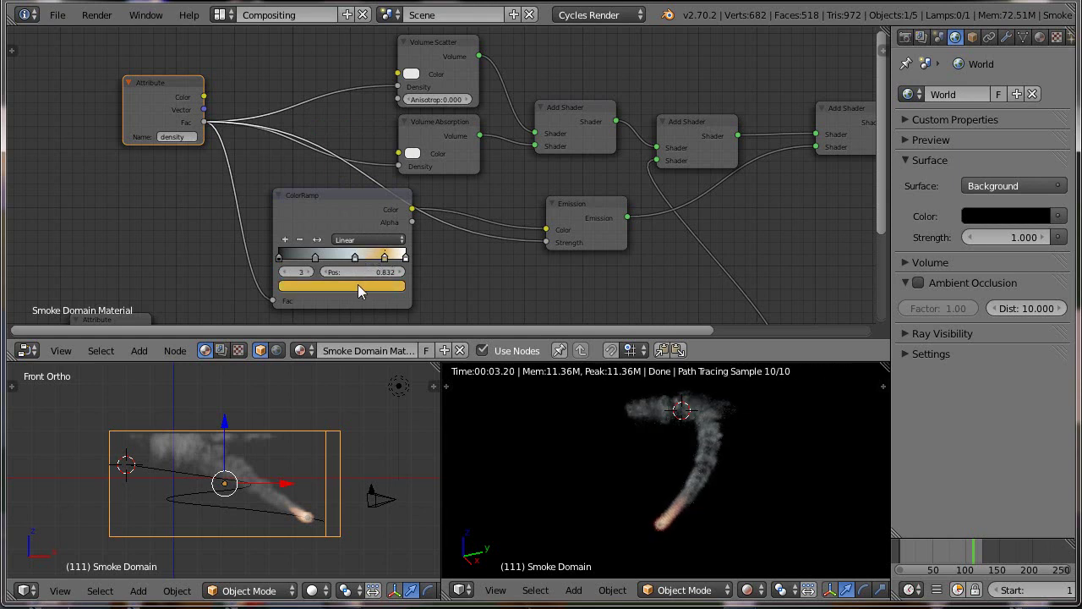
{"action": "left_click", "coordinate": [358, 284]}
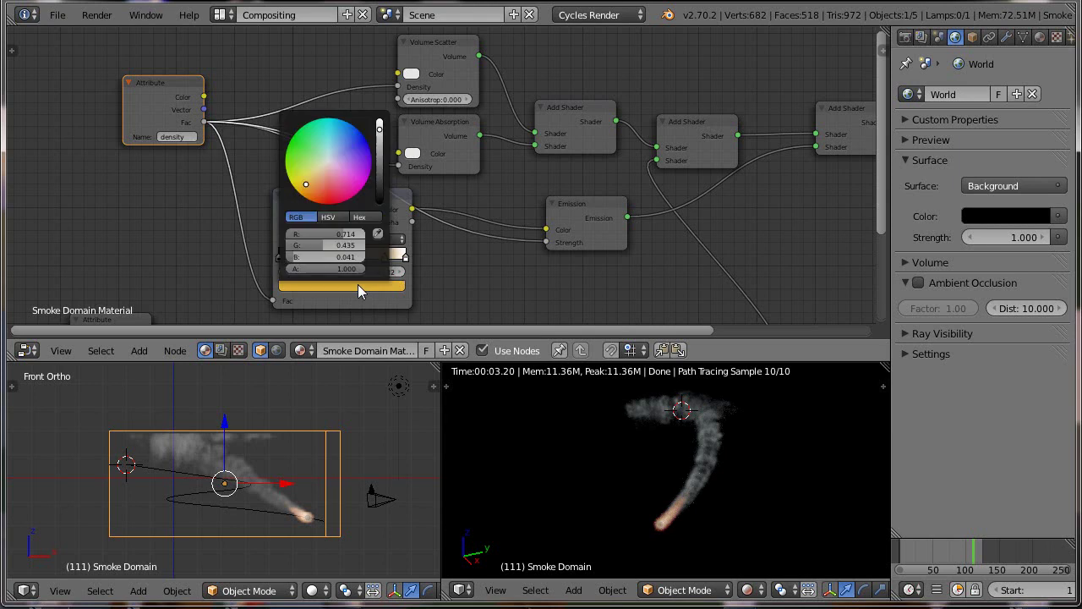
{"action": "left_click", "coordinate": [330, 156]}
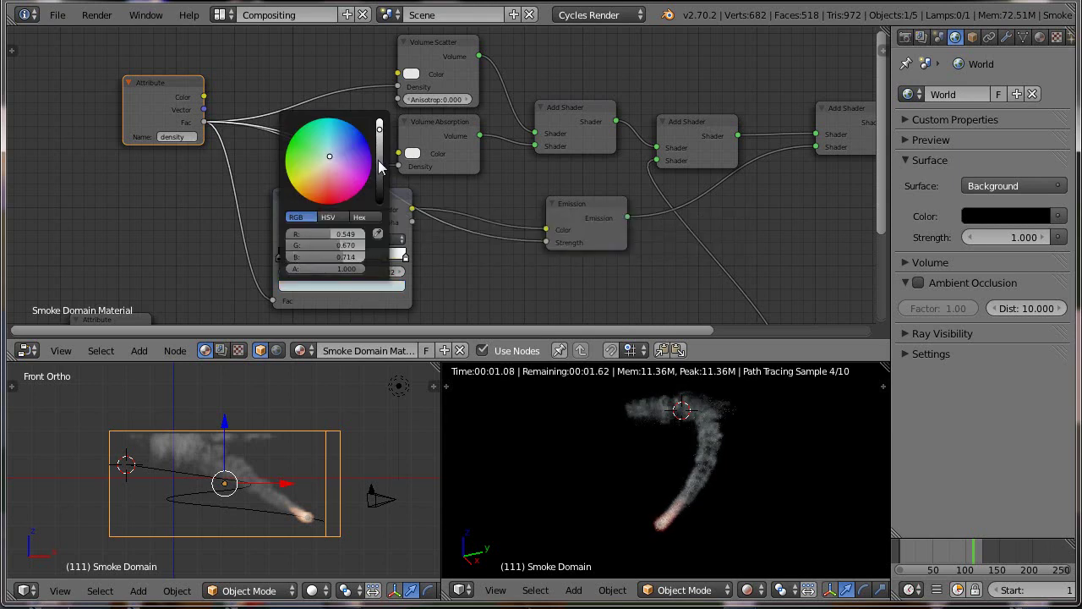
{"action": "left_click", "coordinate": [379, 160]}
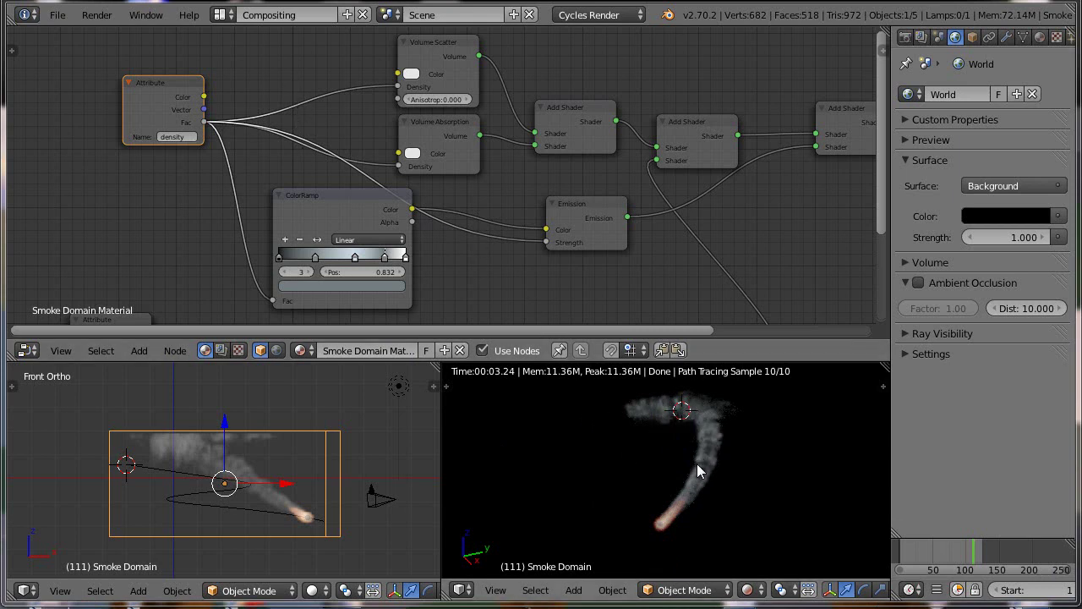
- Spread out the Attribute, ColorRamp and volume nodes and add a reroute on the density links
{"action": "left_click_drag", "start_coordinate": [160, 93], "coordinate": [83, 61]}
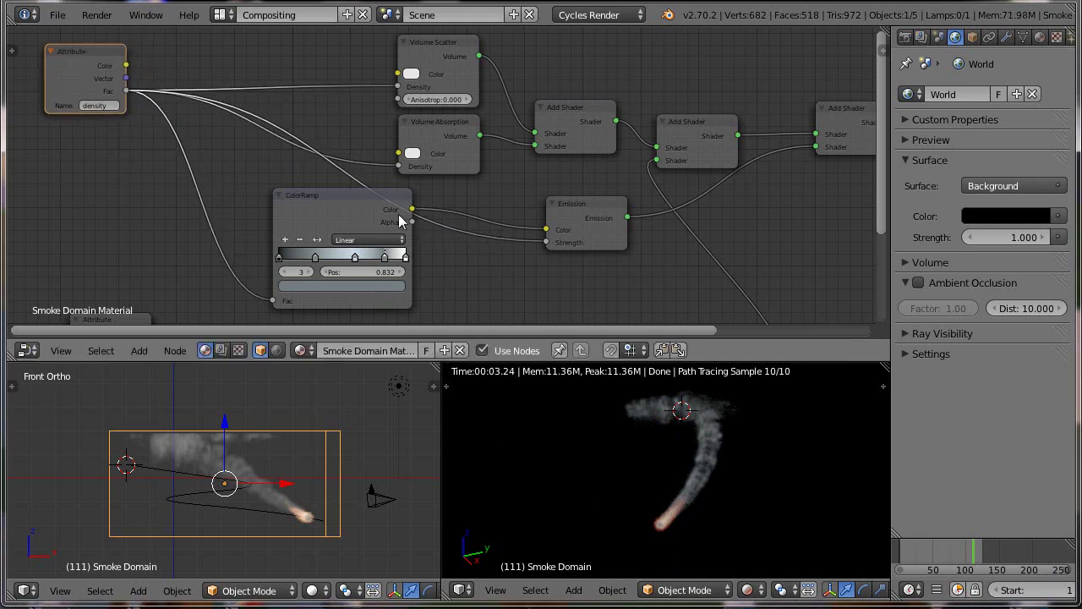
{"action": "left_click_drag", "start_coordinate": [317, 210], "coordinate": [319, 234]}
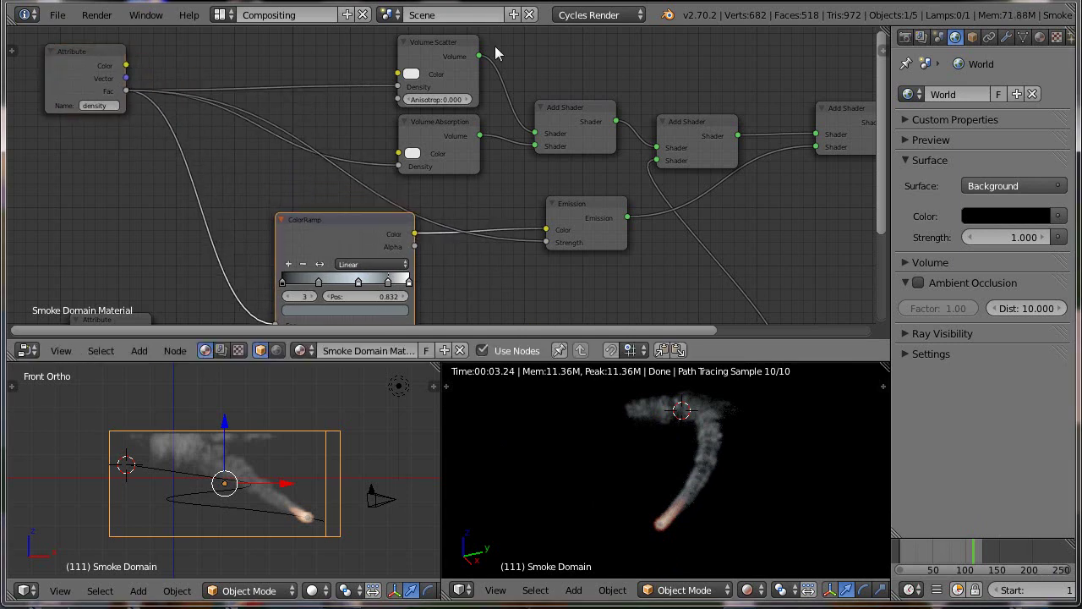
{"action": "left_click_drag", "start_coordinate": [434, 136], "coordinate": [459, 149]}
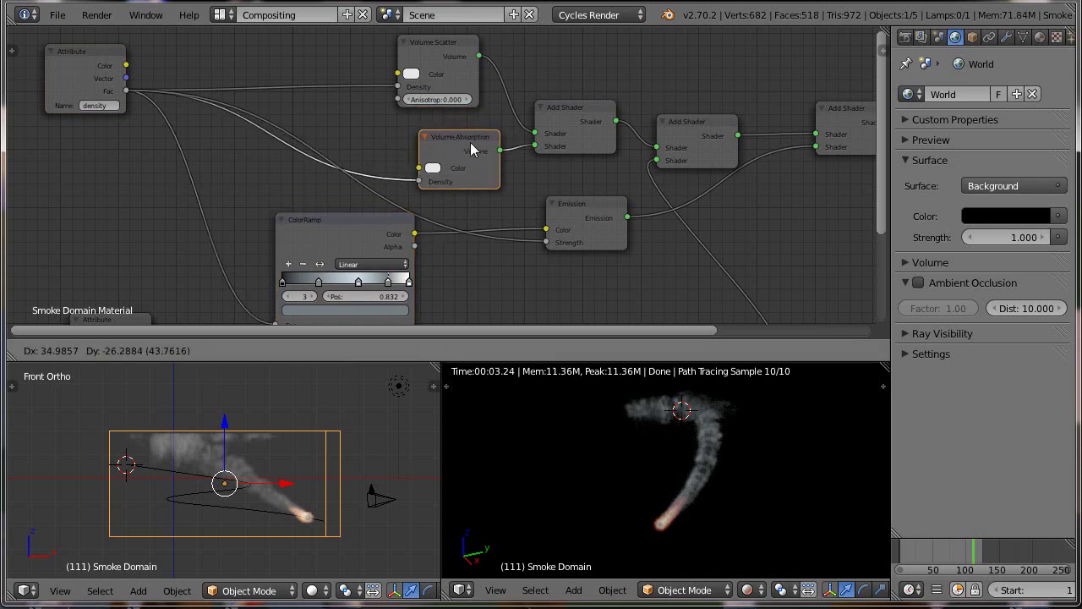
{"action": "left_click_drag", "start_coordinate": [445, 69], "coordinate": [473, 73]}
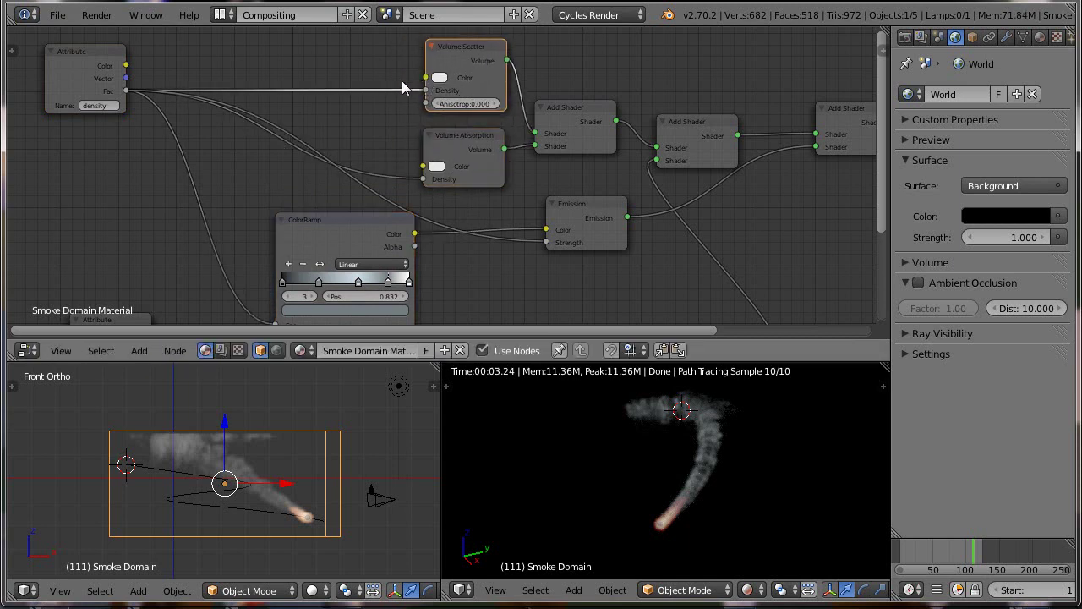
{"action": "left_click_drag", "start_coordinate": [463, 145], "coordinate": [463, 123]}
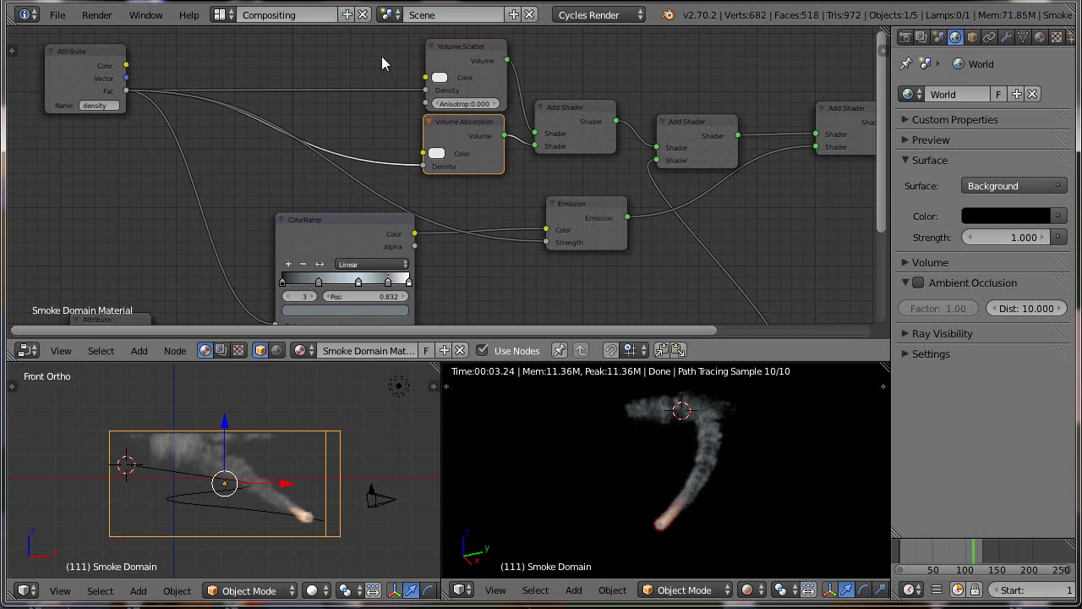
{"action": "right_click_drag", "start_coordinate": [381, 56], "coordinate": [401, 178], "text": "ctrl"}
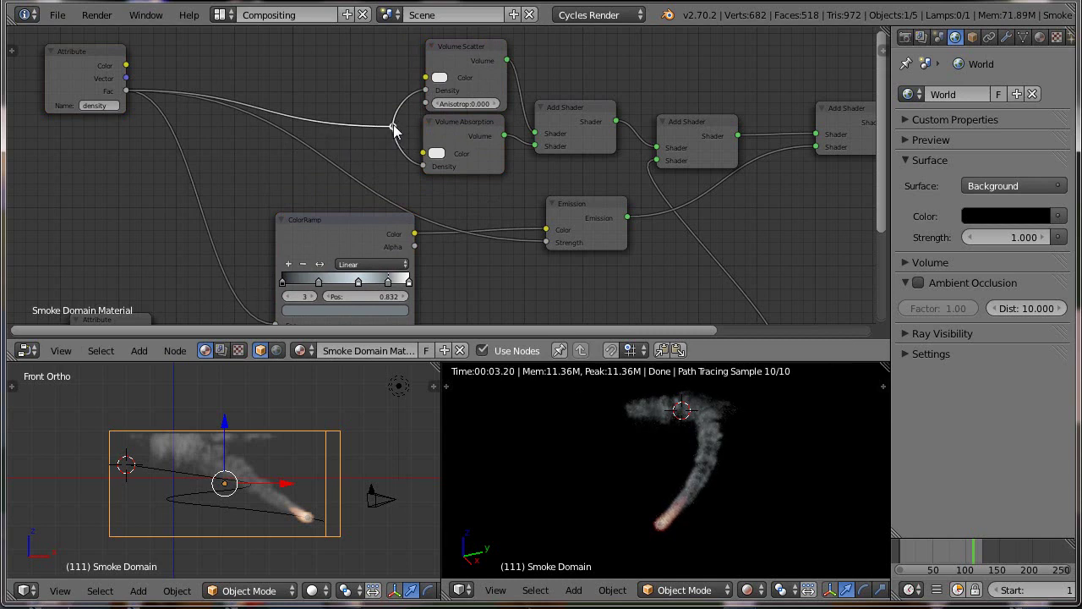
{"action": "left_click_drag", "start_coordinate": [393, 126], "coordinate": [382, 90]}
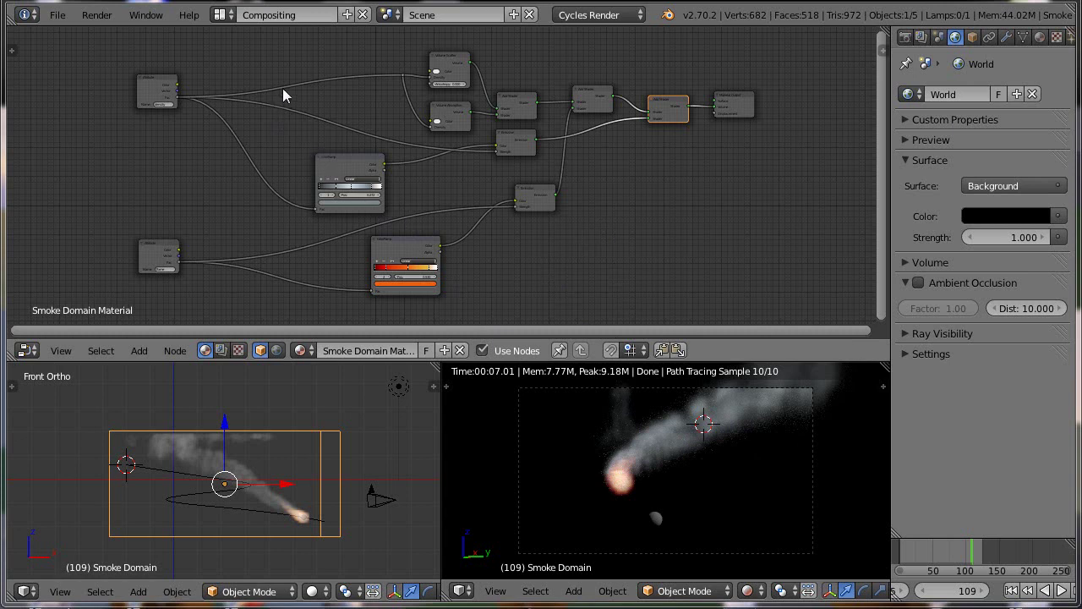
- Insert a Bright/Contrast node on the density Attribute-to-Volume Scatter link and position it
{"action": "left_click", "coordinate": [147, 87]}
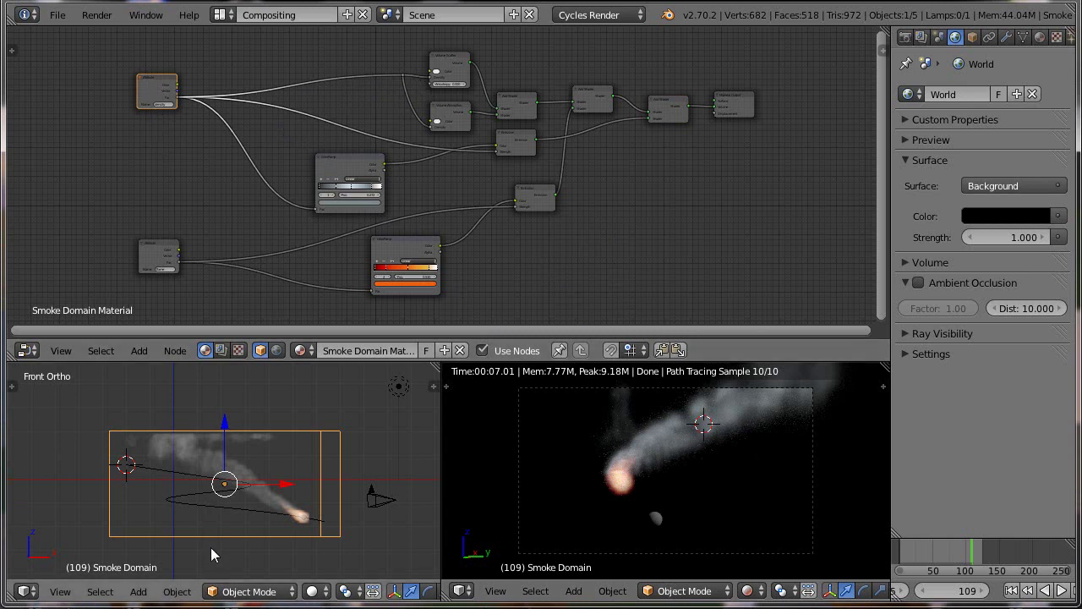
{"action": "left_click", "coordinate": [128, 351]}
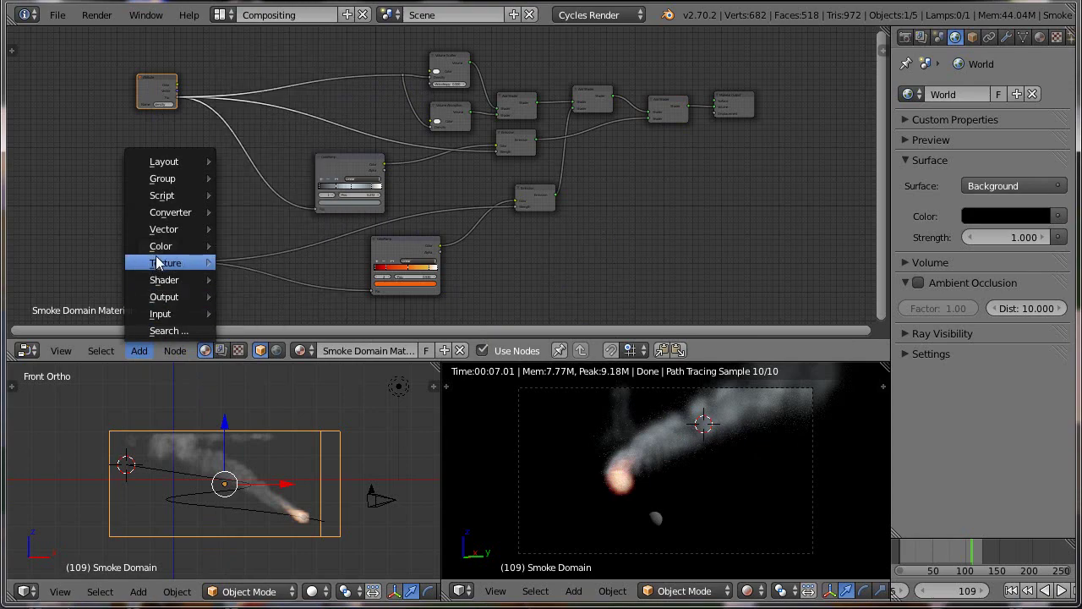
{"action": "mouse_move", "coordinate": [164, 254]}
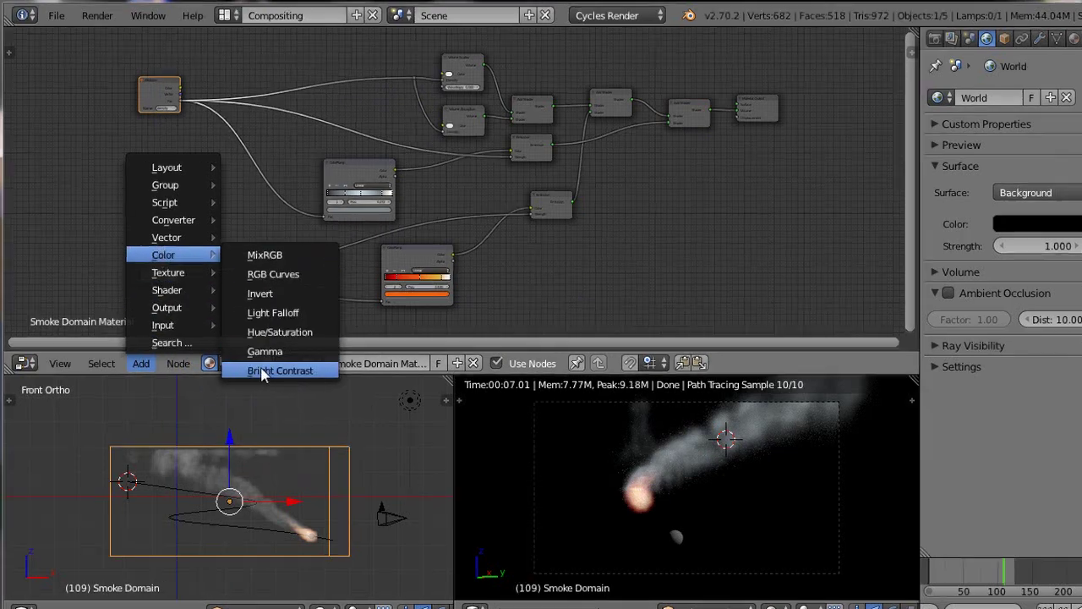
{"action": "left_click", "coordinate": [255, 355]}
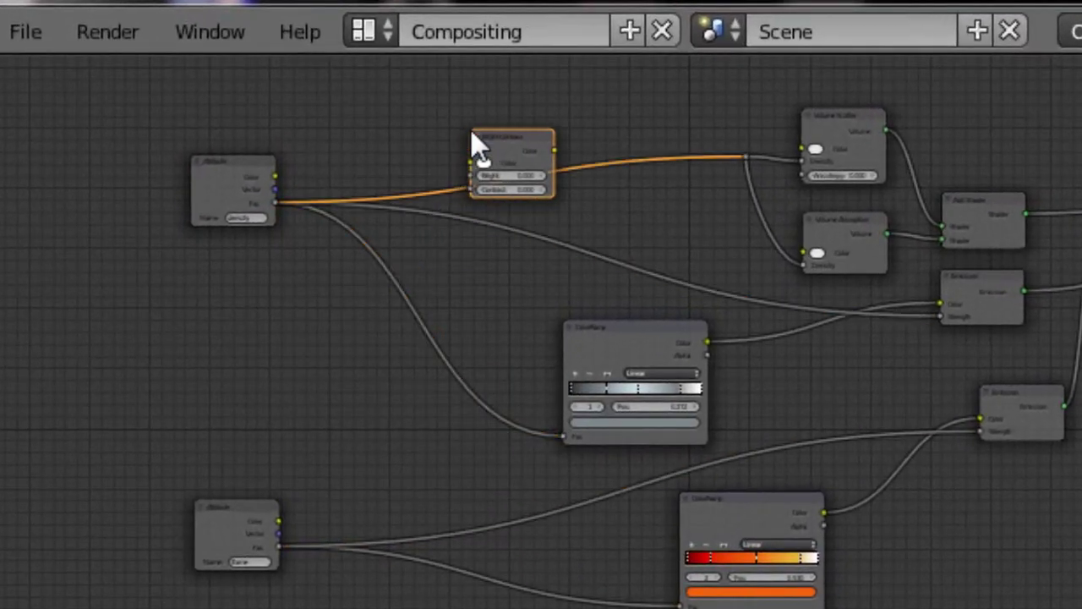
{"action": "left_click", "coordinate": [471, 135]}
{"action": "left_click_drag", "start_coordinate": [506, 141], "coordinate": [378, 117]}
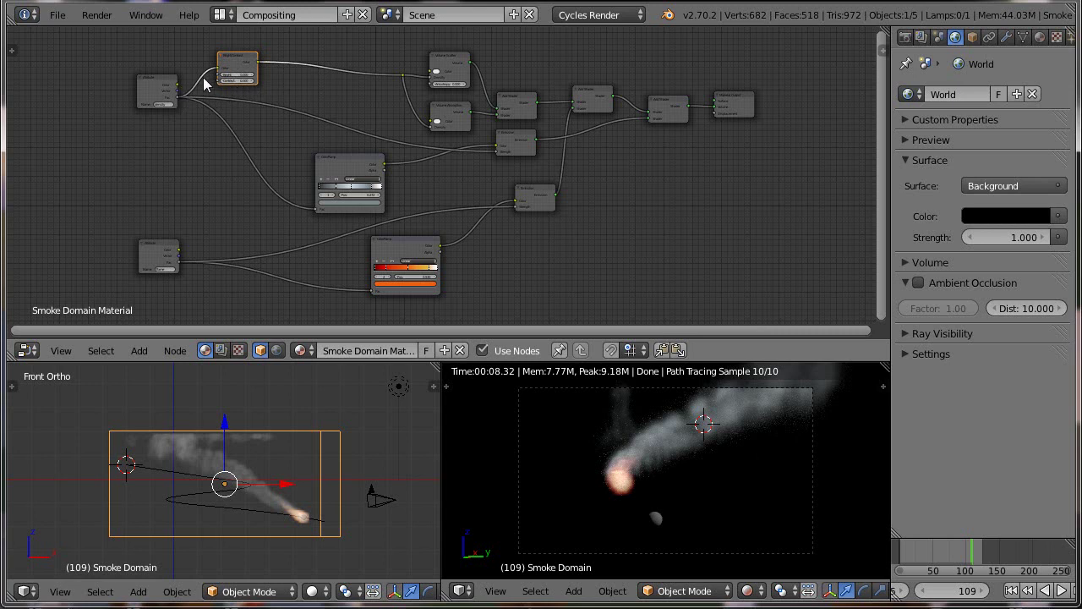
- Drop a Math node into the density link and set its operation to Multiply
{"action": "left_click", "coordinate": [141, 351]}
{"action": "mouse_move", "coordinate": [171, 212]}
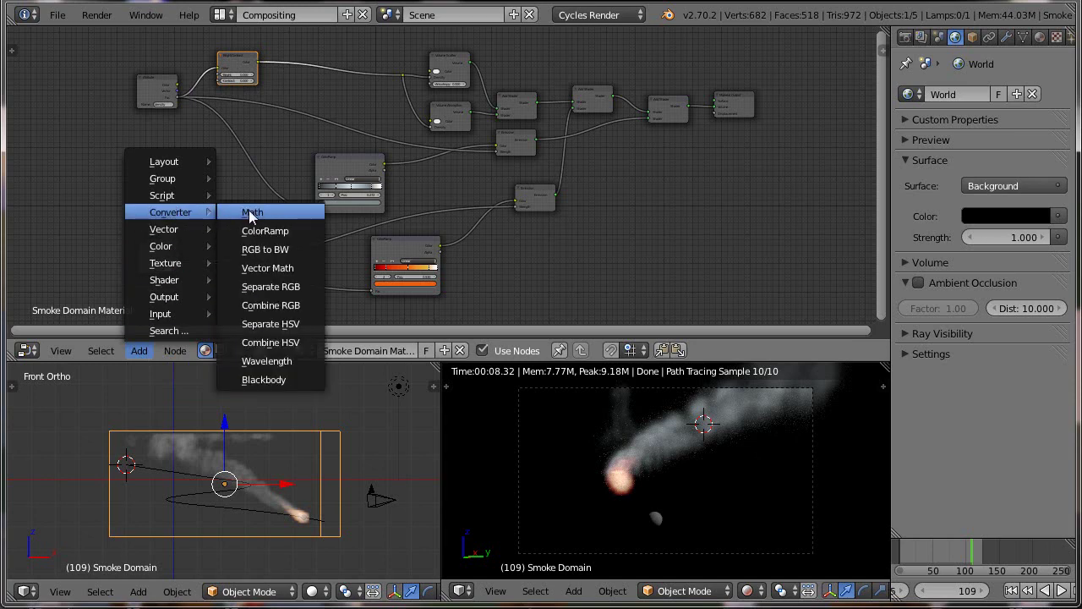
{"action": "left_click", "coordinate": [251, 213]}
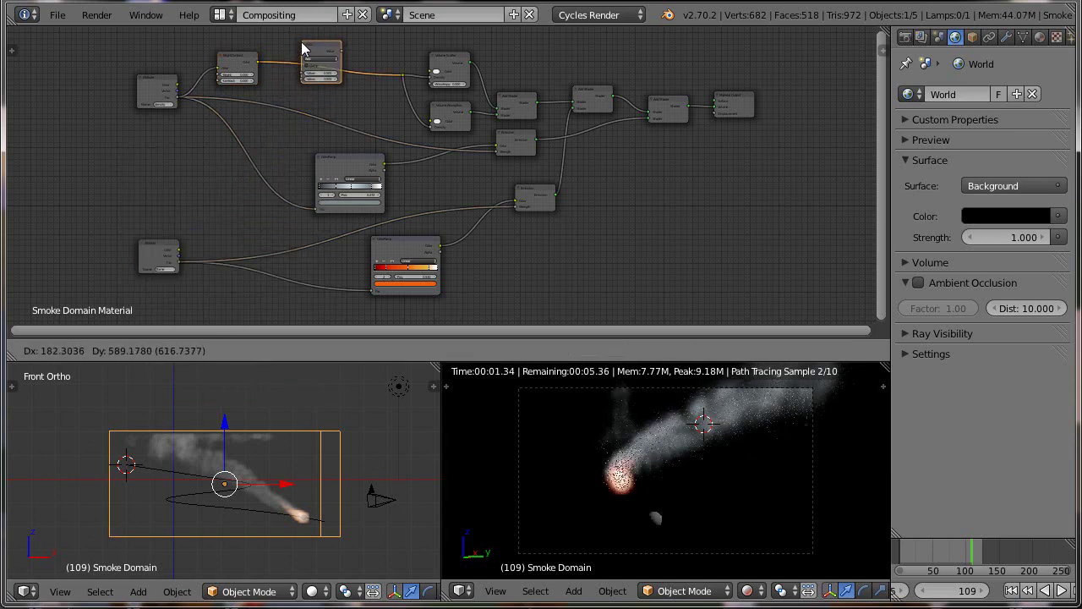
{"action": "left_click", "coordinate": [320, 66]}
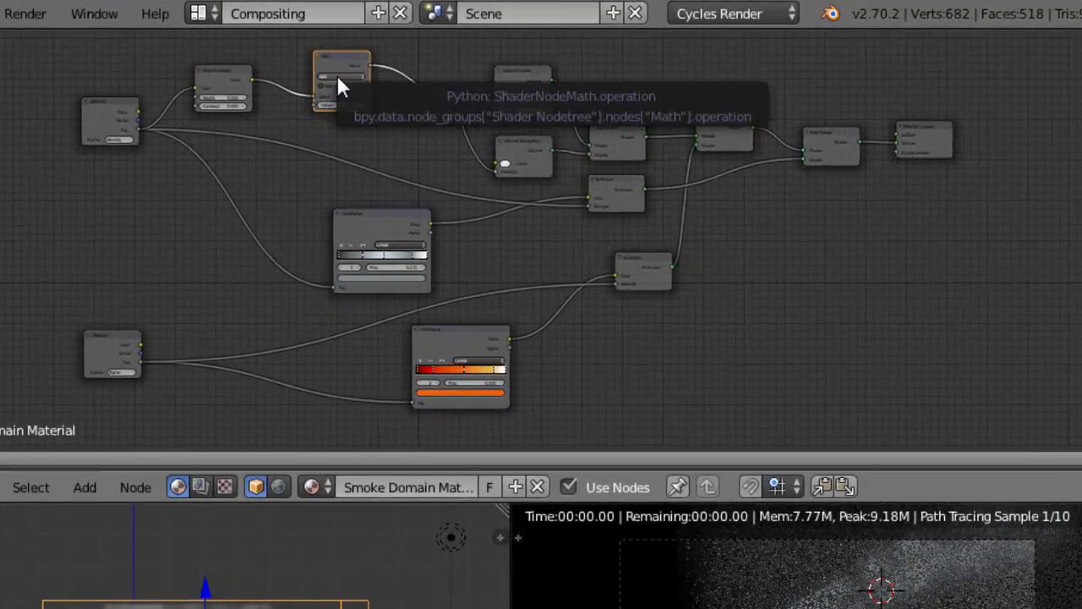
{"action": "left_click", "coordinate": [321, 59]}
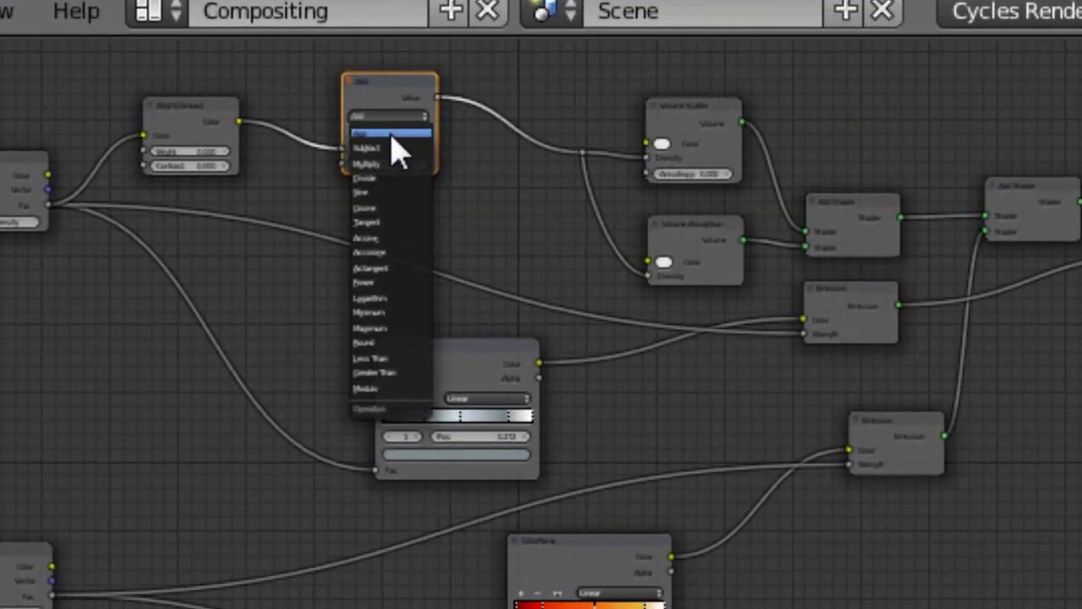
{"action": "left_click", "coordinate": [401, 164]}
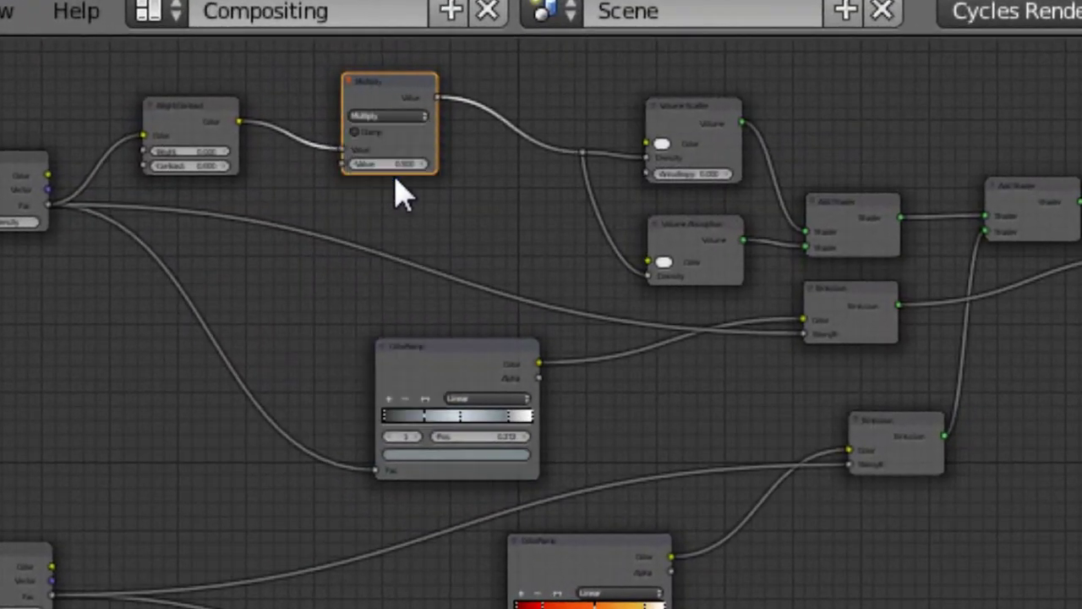
{"action": "middle_click_drag", "start_coordinate": [577, 389], "coordinate": [647, 607]}
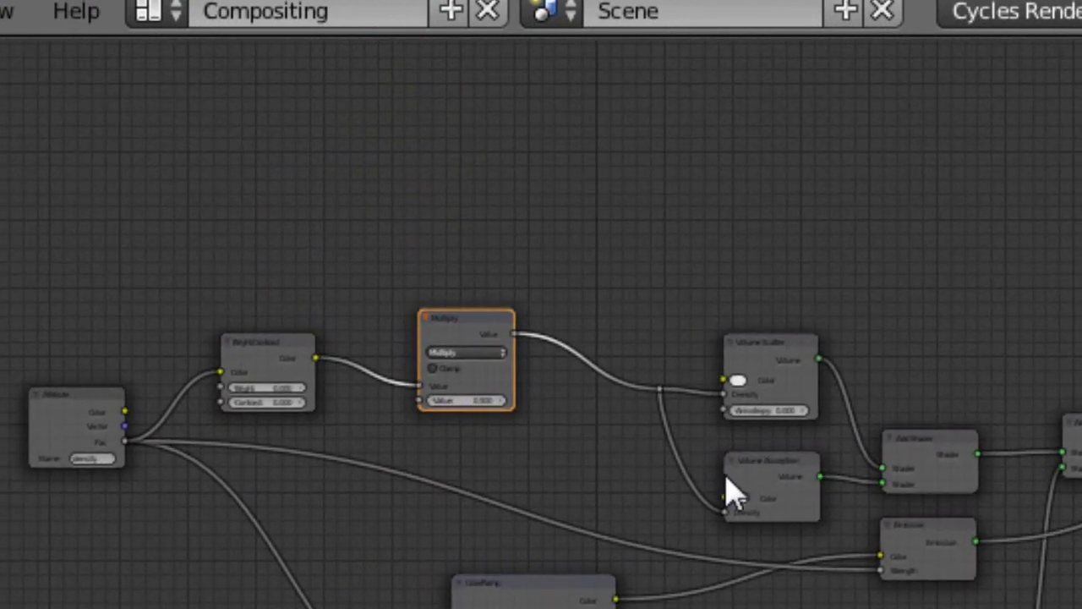
{"action": "scroll", "coordinate": [797, 491], "scroll_direction": "up", "scroll_amount": 1}
{"action": "scroll", "coordinate": [798, 486], "scroll_direction": "up", "scroll_amount": 2}
{"action": "scroll", "coordinate": [778, 473], "scroll_direction": "up", "scroll_amount": 2}
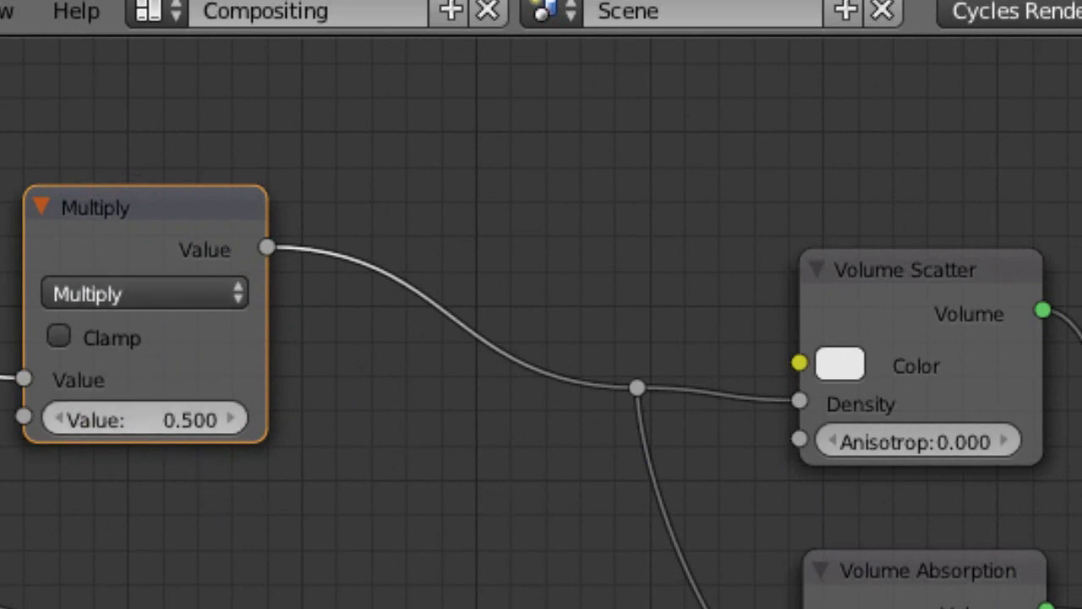
- Try several Multiply factor values before settling on 5
{"action": "left_click", "coordinate": [177, 431]}
{"action": "type", "text": "1"}
{"action": "key", "text": "Return"}
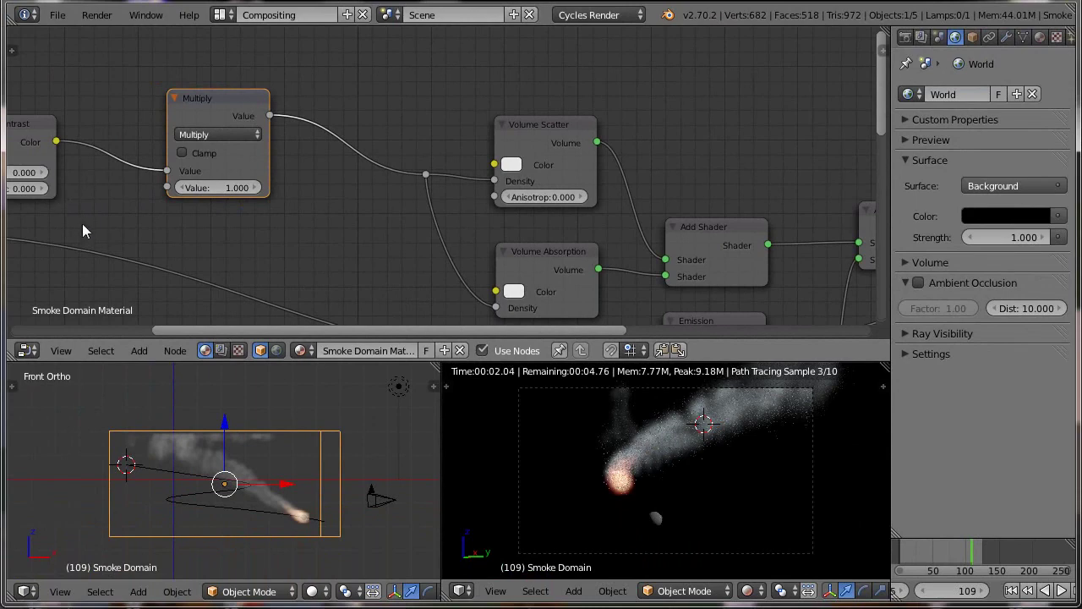
{"action": "scroll", "coordinate": [128, 203], "scroll_direction": "down", "scroll_amount": 2}
{"action": "middle_click_drag", "start_coordinate": [137, 192], "coordinate": [287, 198]}
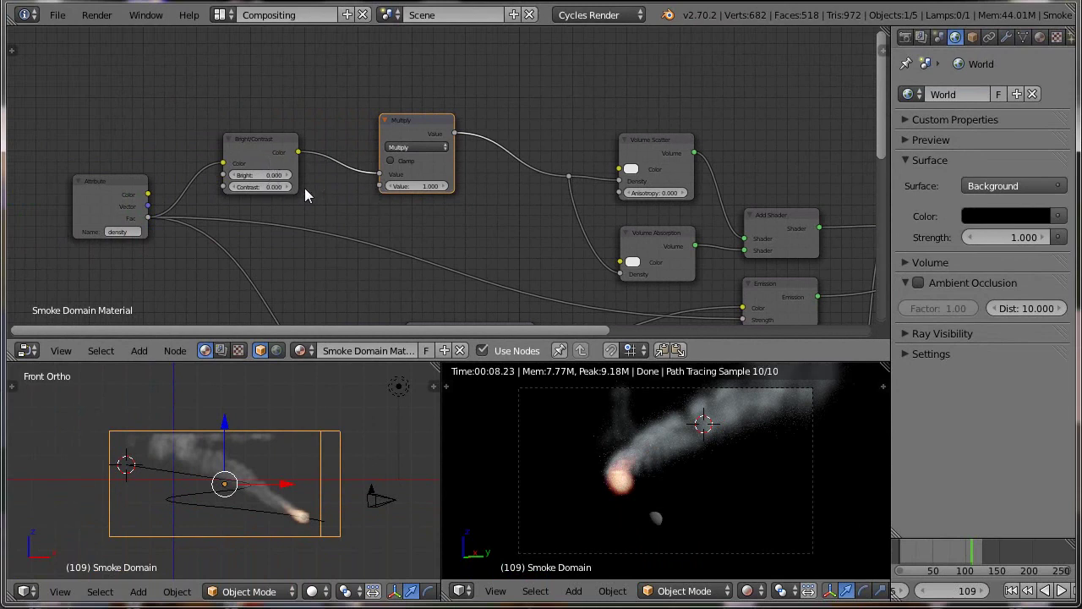
{"action": "left_click", "coordinate": [417, 187]}
{"action": "type", "text": "1"}
{"action": "key", "text": "Return"}
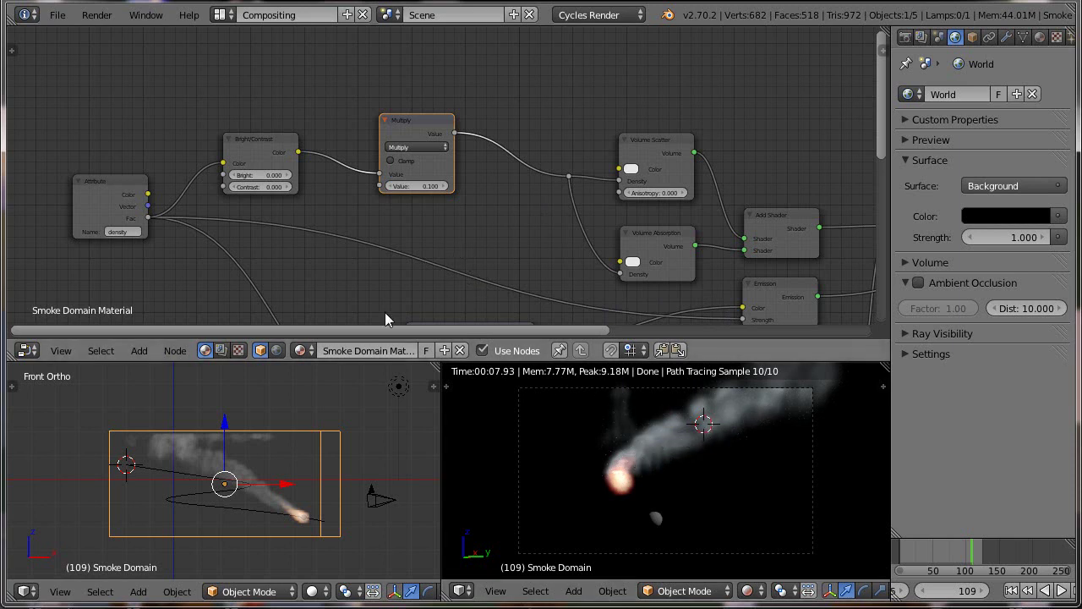
{"action": "left_click", "coordinate": [420, 186]}
{"action": "type", "text": "25"}
{"action": "key", "text": "Return"}
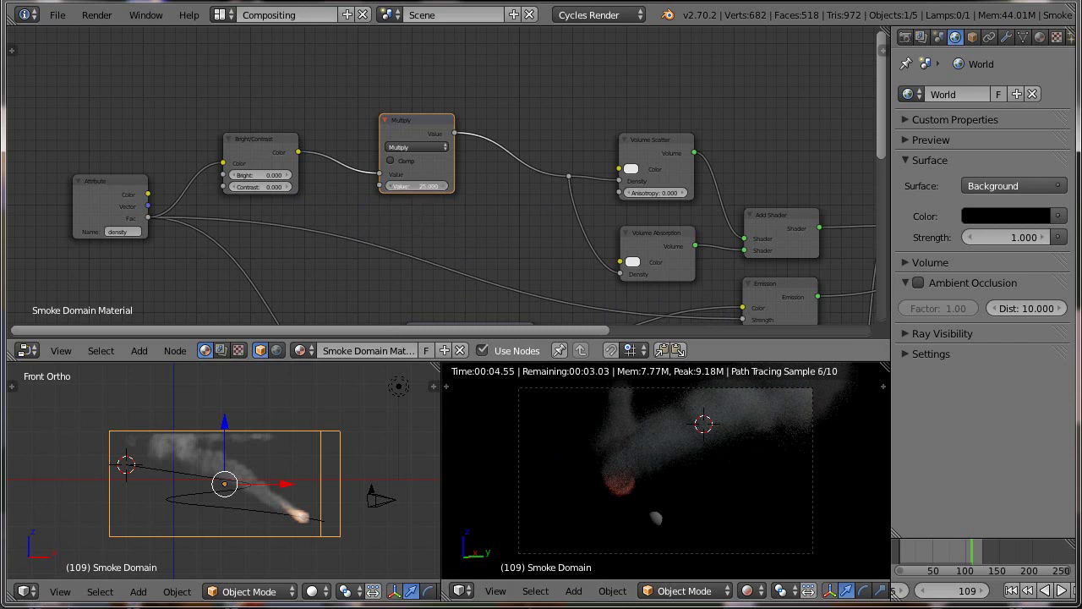
{"action": "left_click", "coordinate": [417, 187]}
{"action": "type", "text": "5"}
{"action": "key", "text": "Return"}
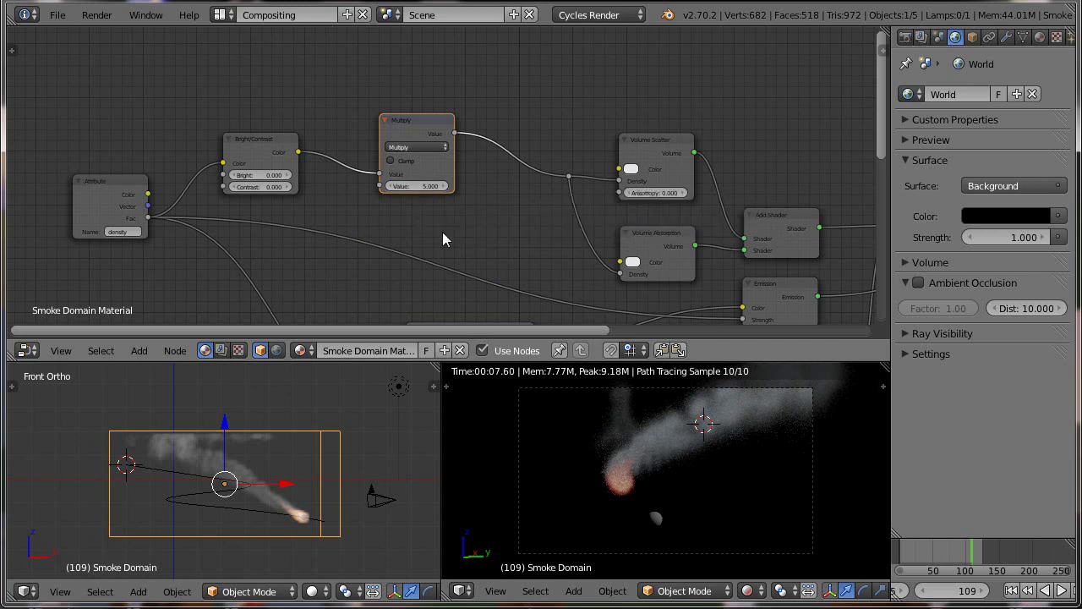
- Zoom out, then move the flame Attribute left and the fire ColorRamp down
{"action": "scroll", "coordinate": [489, 247], "scroll_direction": "down", "scroll_amount": 3}
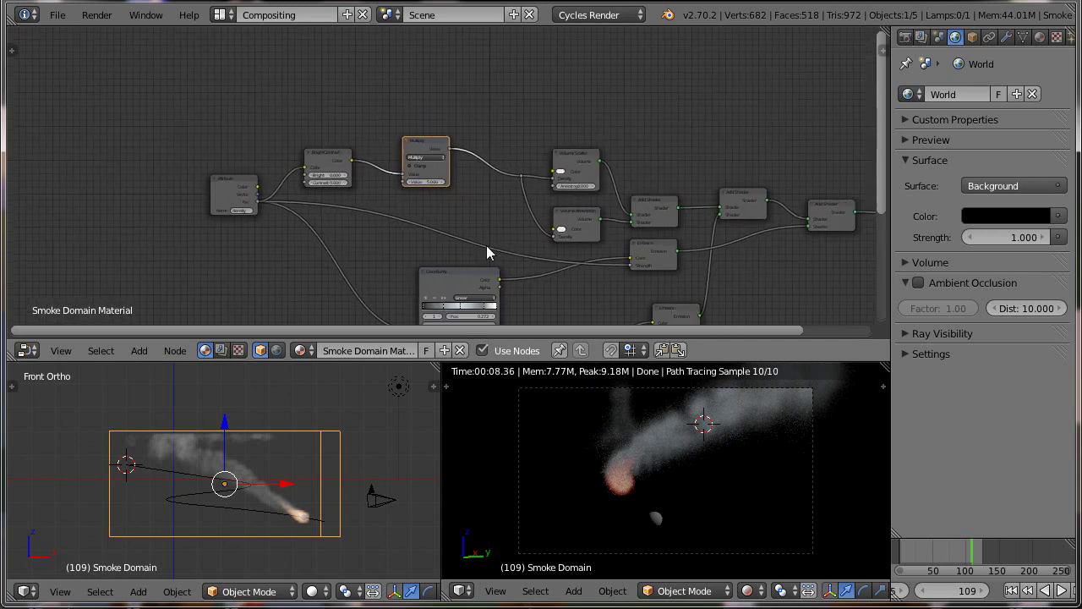
{"action": "scroll", "coordinate": [484, 243], "scroll_direction": "down", "scroll_amount": 4}
{"action": "middle_click_drag", "start_coordinate": [601, 300], "coordinate": [625, 238]}
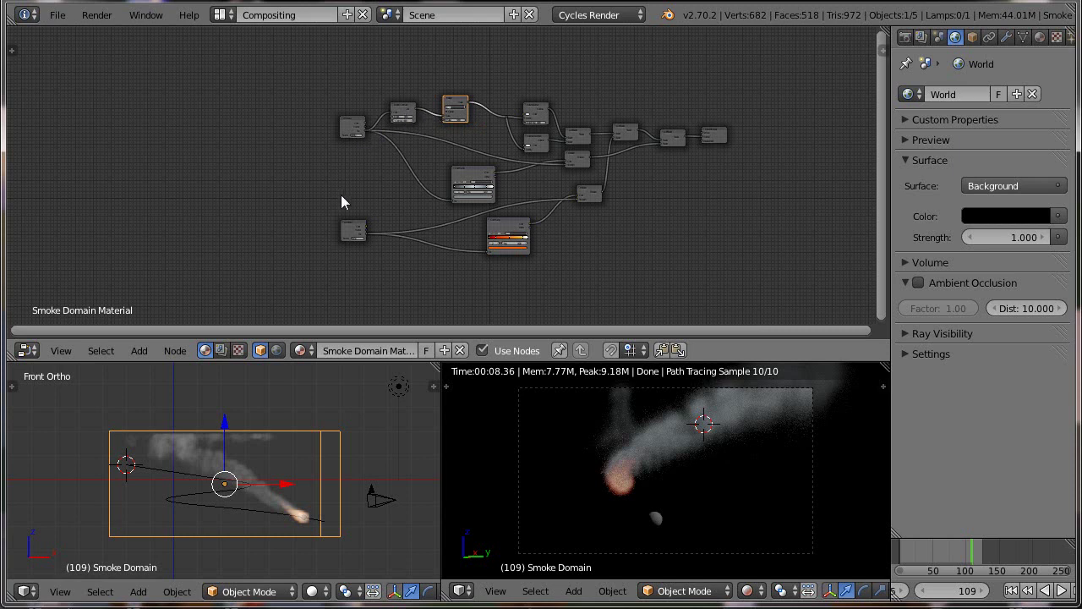
{"action": "left_click_drag", "start_coordinate": [344, 227], "coordinate": [308, 246]}
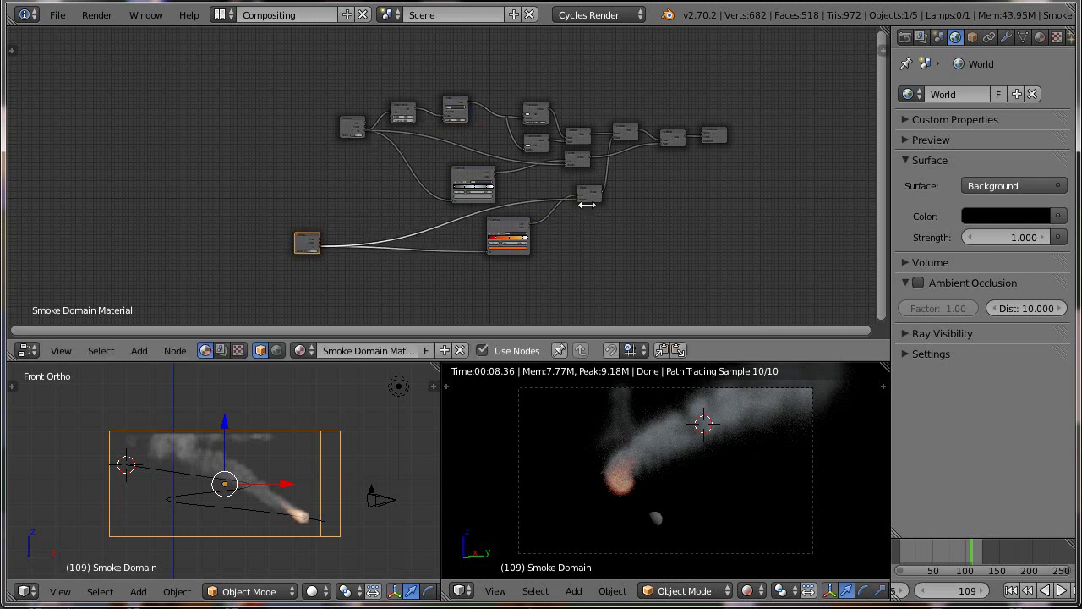
{"action": "left_click_drag", "start_coordinate": [511, 235], "coordinate": [529, 273]}
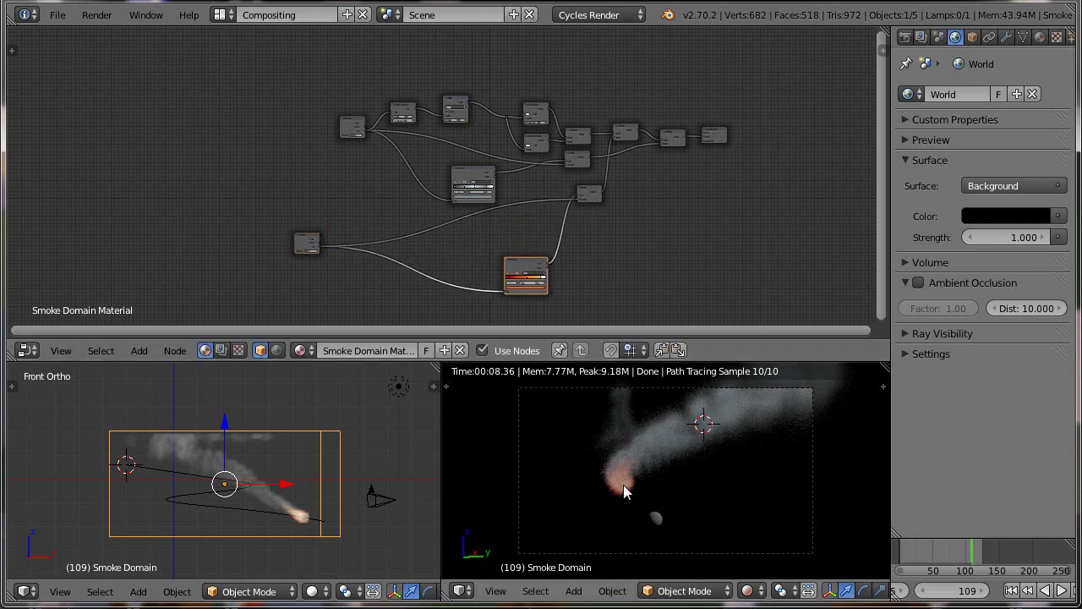
- Copy the Bright/Contrast and Multiply pair and place the copies beside the flame Attribute
{"action": "left_click", "coordinate": [405, 111]}
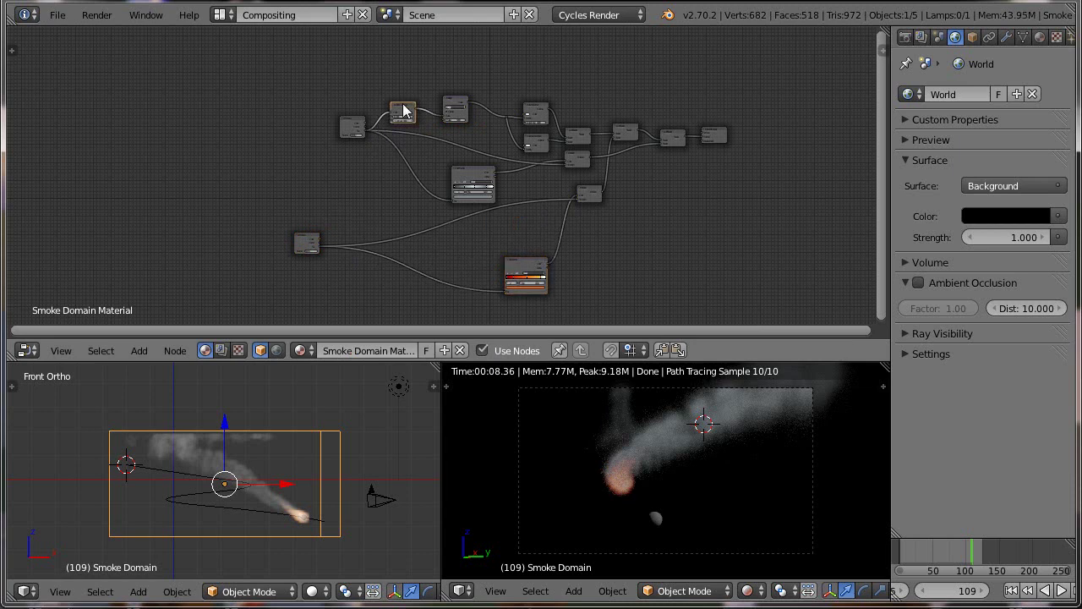
{"action": "left_click", "coordinate": [451, 104], "text": "shift"}
{"action": "key", "text": "g"}
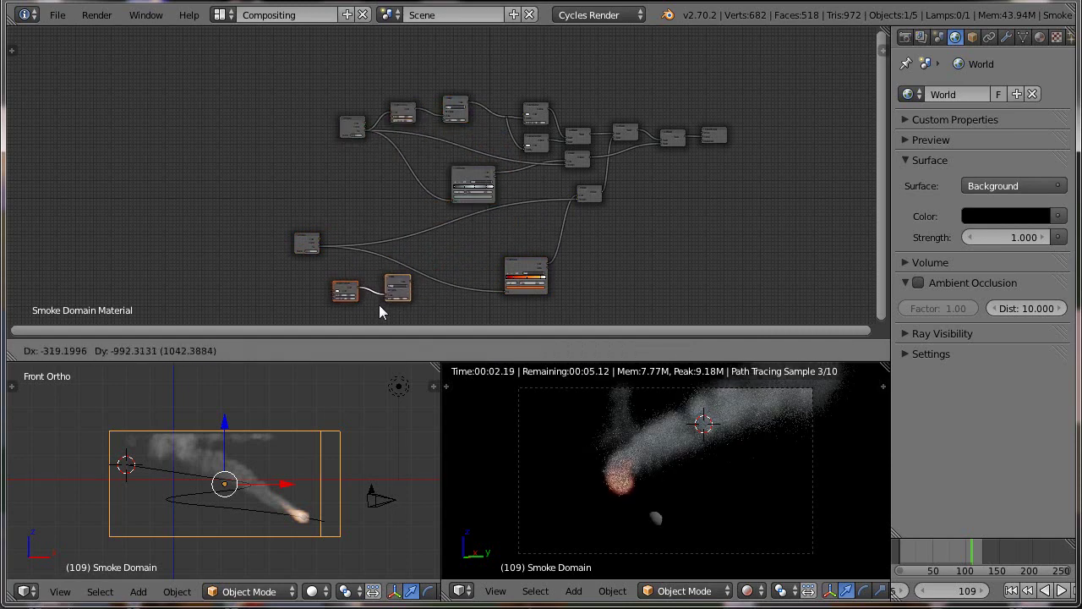
{"action": "left_click", "coordinate": [378, 304]}
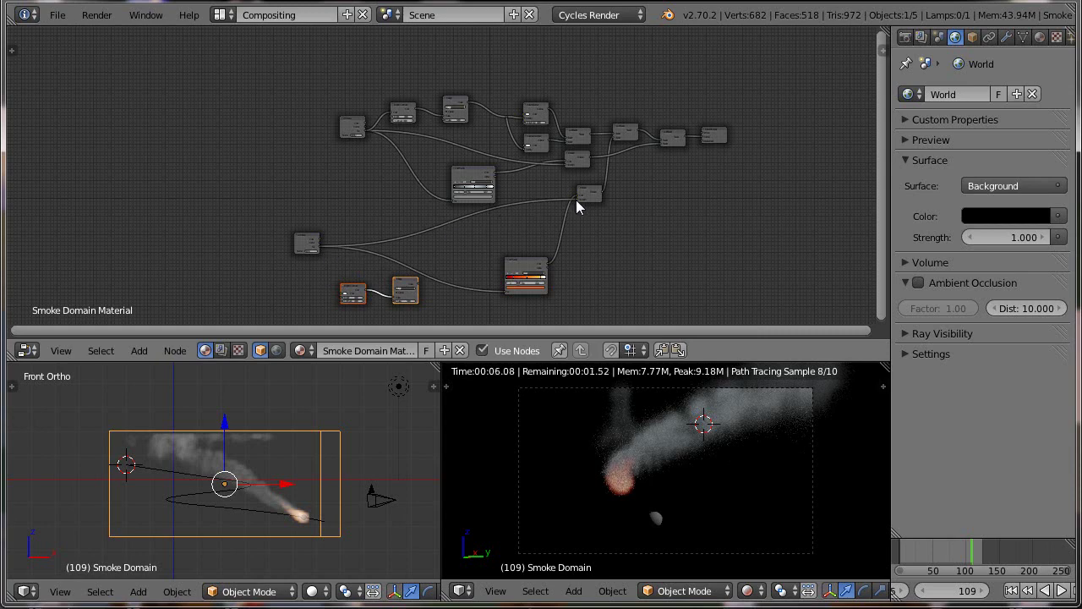
- Route the flame Attribute through the copied Bright/Contrast and Multiply into fire Emission strength
{"action": "mouse_move", "coordinate": [576, 198]}
{"action": "left_mouse_down"}
{"action": "mouse_move", "coordinate": [332, 312]}
{"action": "mouse_move", "coordinate": [339, 298]}
{"action": "left_mouse_up"}
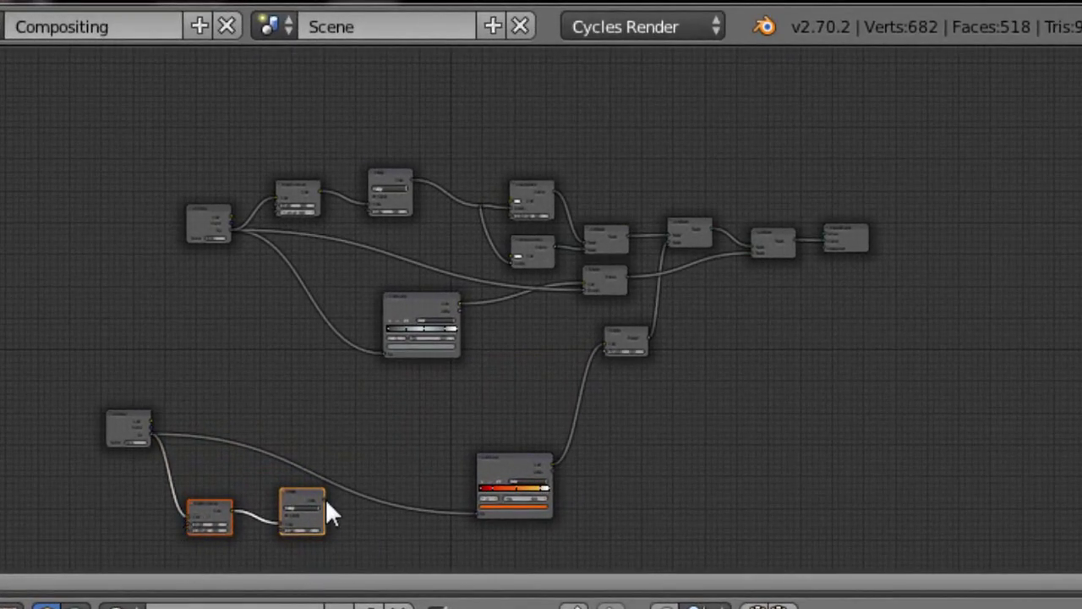
{"action": "left_click_drag", "start_coordinate": [325, 498], "coordinate": [597, 369]}
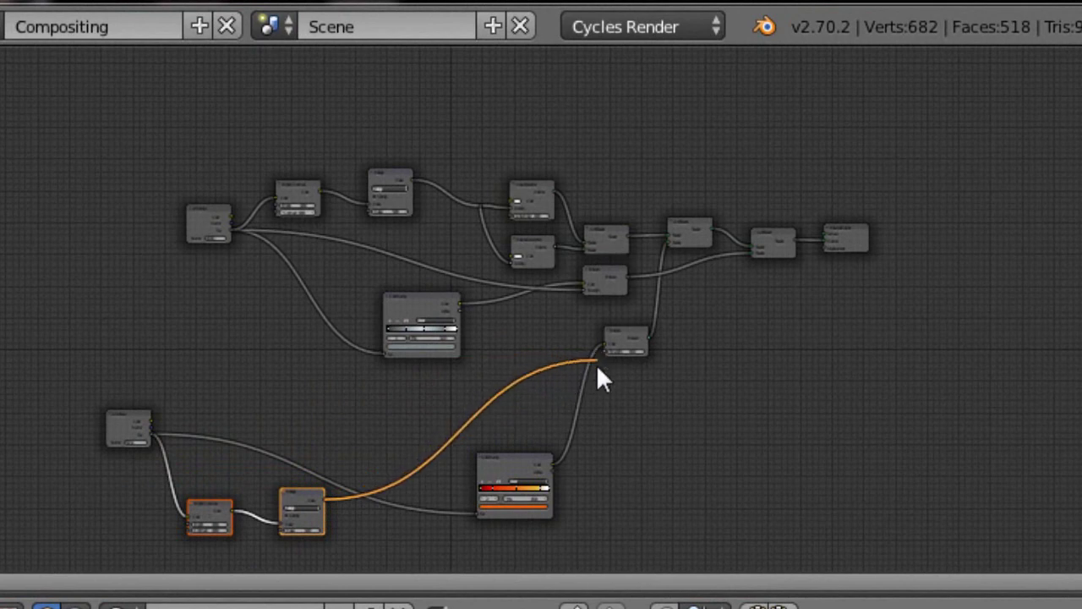
{"action": "left_click_drag", "start_coordinate": [598, 369], "coordinate": [606, 355]}
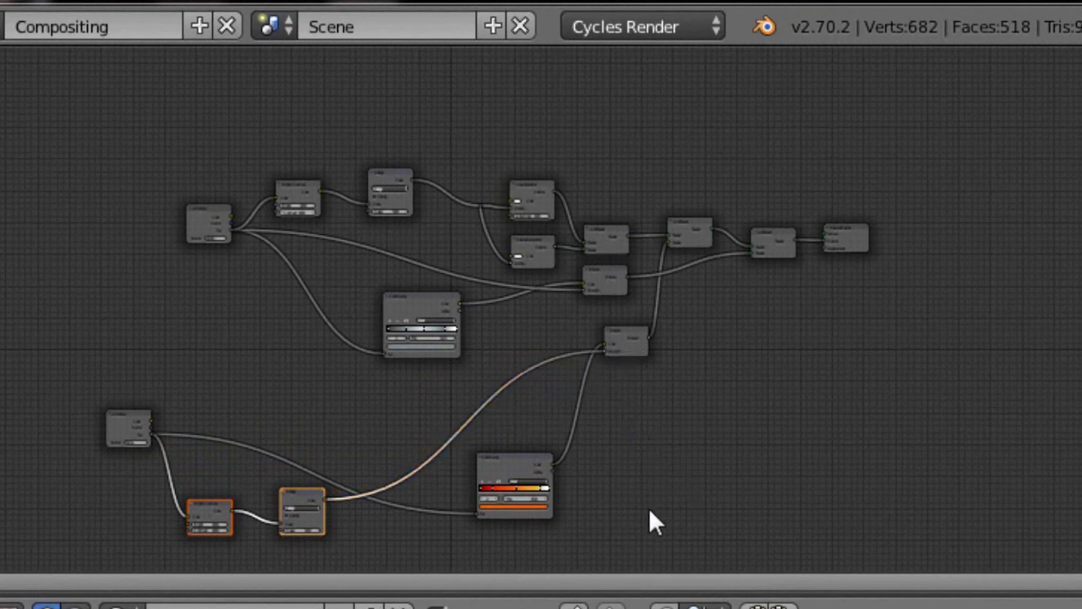
{"action": "middle_click_drag", "start_coordinate": [693, 485], "coordinate": [778, 336]}
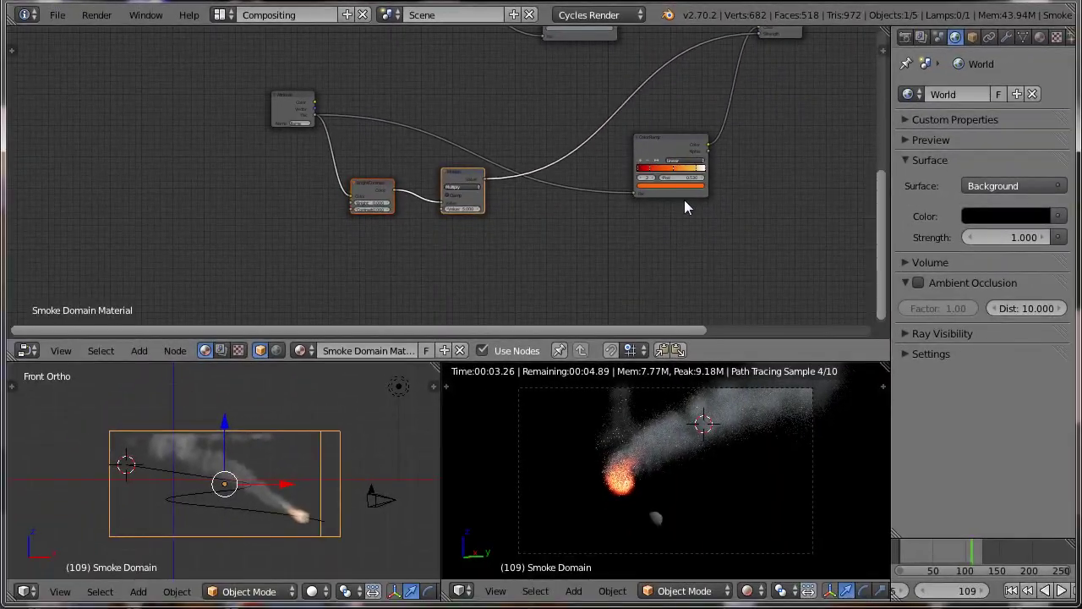
{"action": "scroll", "coordinate": [686, 200], "scroll_direction": "up", "scroll_amount": 2}
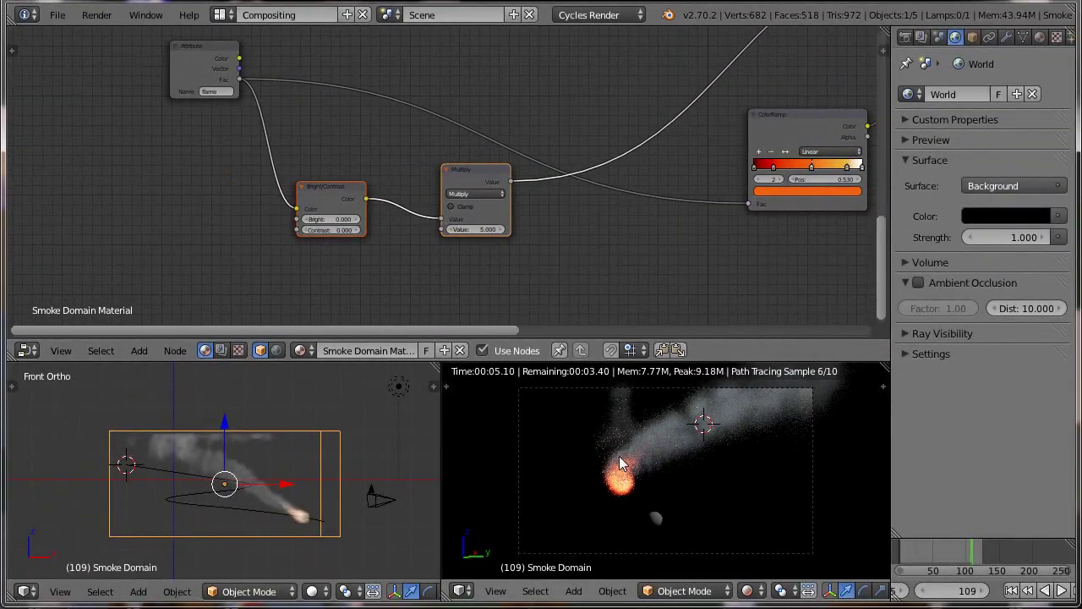
- Set the flame Multiply node's factor to 0.1
{"action": "left_click", "coordinate": [484, 228]}
{"action": "type", "text": "1"}
{"action": "key", "text": "Return"}
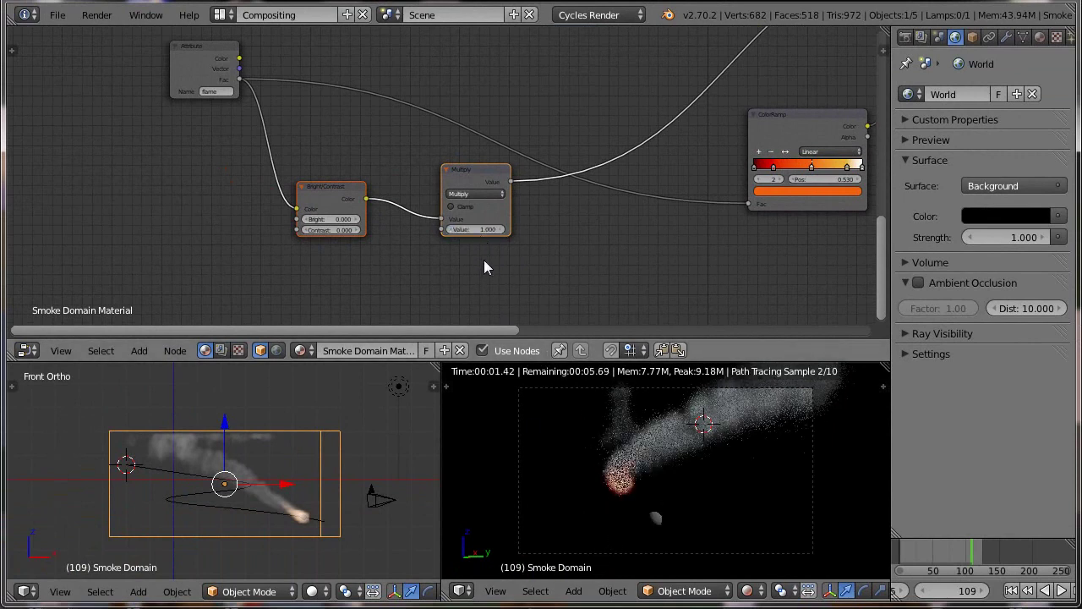
{"action": "left_click", "coordinate": [474, 227]}
{"action": "type", "text": "0.1"}
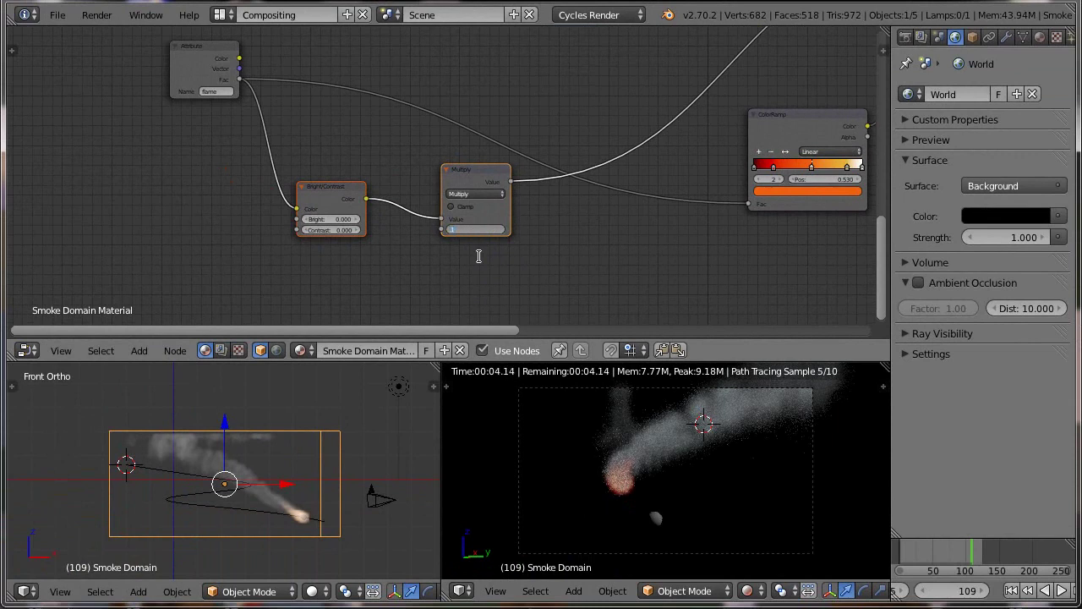
{"action": "key", "text": "Return"}
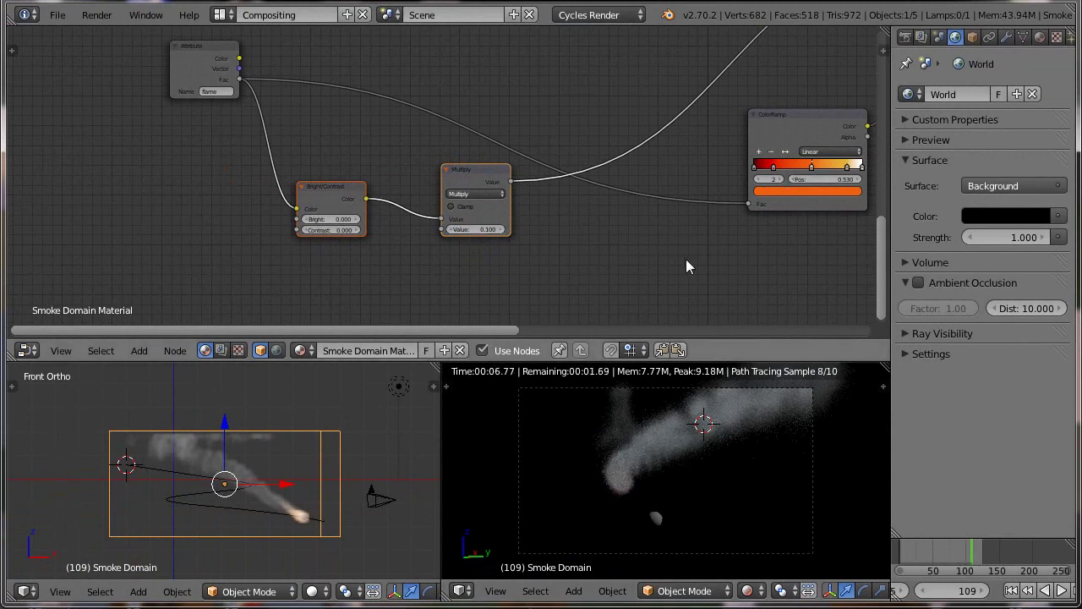
{"action": "middle_click_drag", "start_coordinate": [647, 298], "coordinate": [480, 290]}
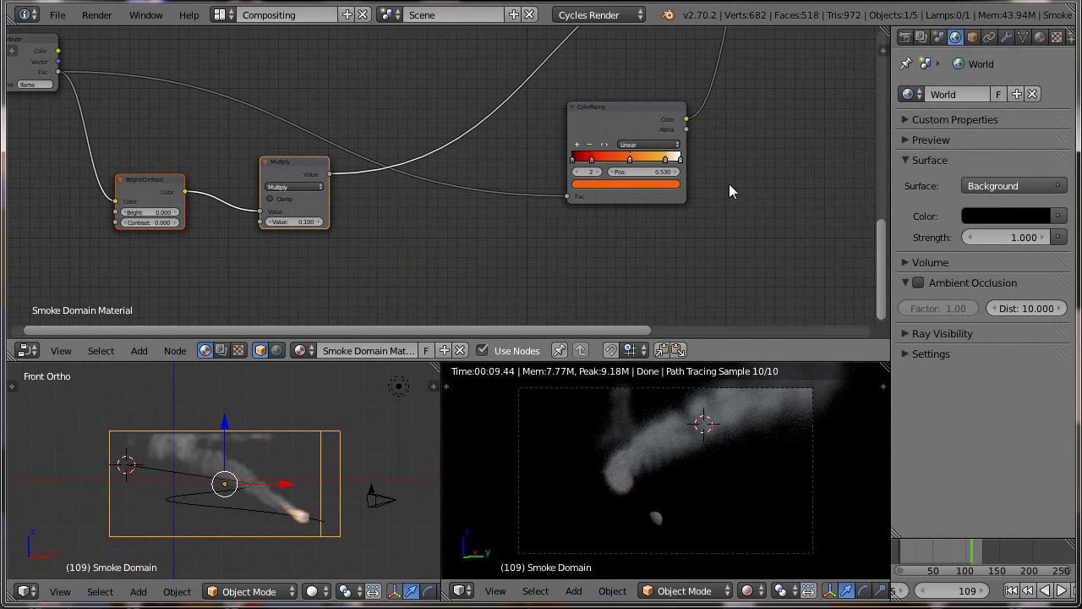
{"action": "scroll", "coordinate": [740, 184], "scroll_direction": "up", "scroll_amount": 1}
{"action": "scroll", "coordinate": [737, 186], "scroll_direction": "down", "scroll_amount": 2}
{"action": "scroll", "coordinate": [737, 186], "scroll_direction": "down", "scroll_amount": 1}
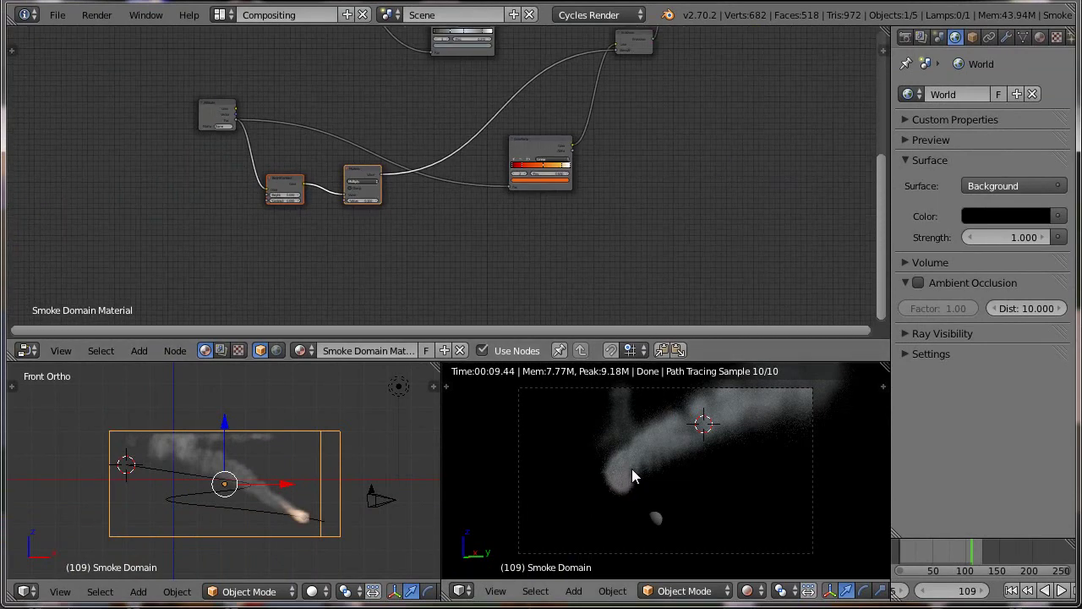
- Move the fire ColorRamp up-left and the Emission node beside it, keeping all links intact
{"action": "left_click", "coordinate": [371, 207]}
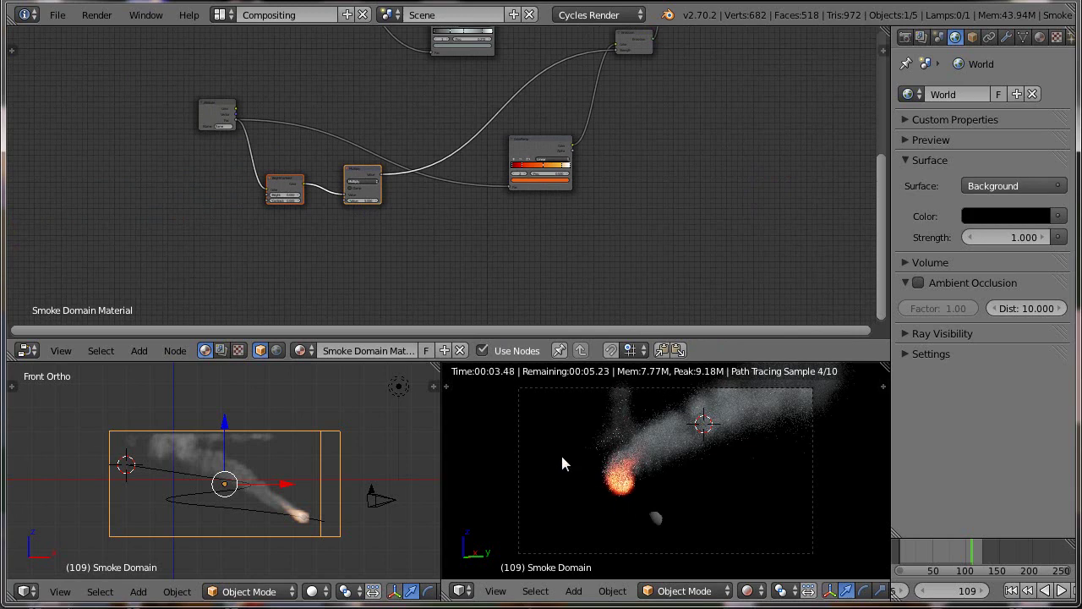
{"action": "middle_click_drag", "start_coordinate": [455, 236], "coordinate": [429, 319]}
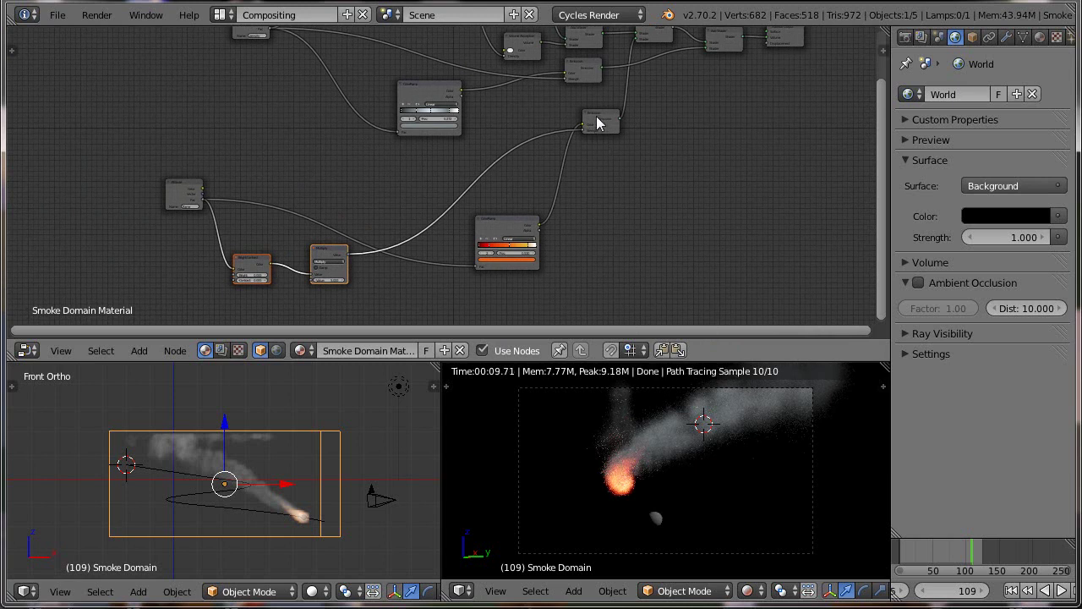
{"action": "left_click_drag", "start_coordinate": [495, 234], "coordinate": [322, 168]}
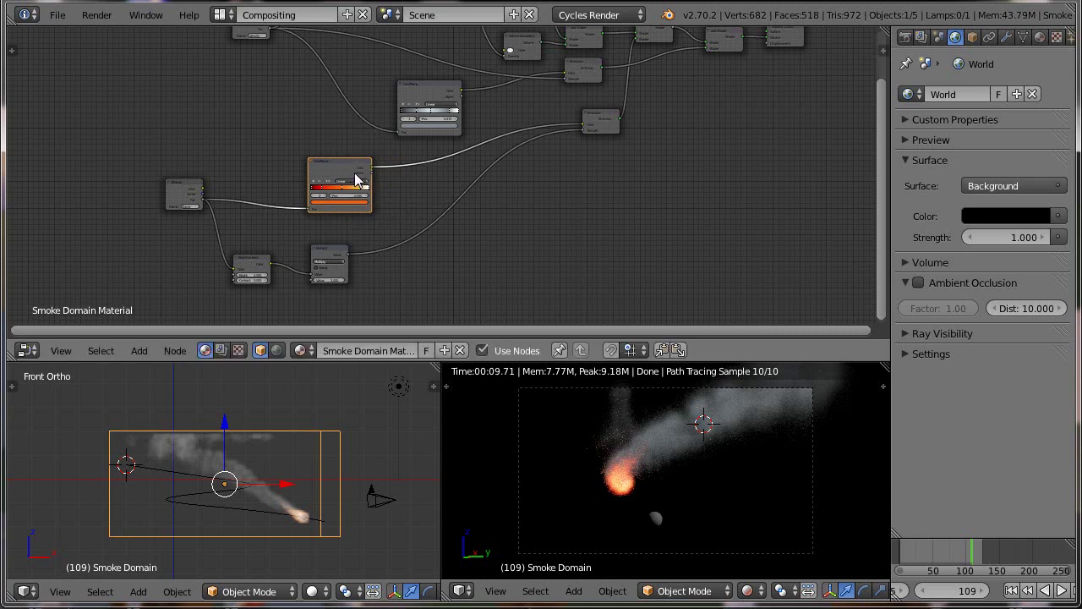
{"action": "mouse_move", "coordinate": [599, 122]}
{"action": "left_mouse_down"}
{"action": "mouse_move", "coordinate": [647, 169]}
{"action": "mouse_move", "coordinate": [554, 169]}
{"action": "left_mouse_up"}
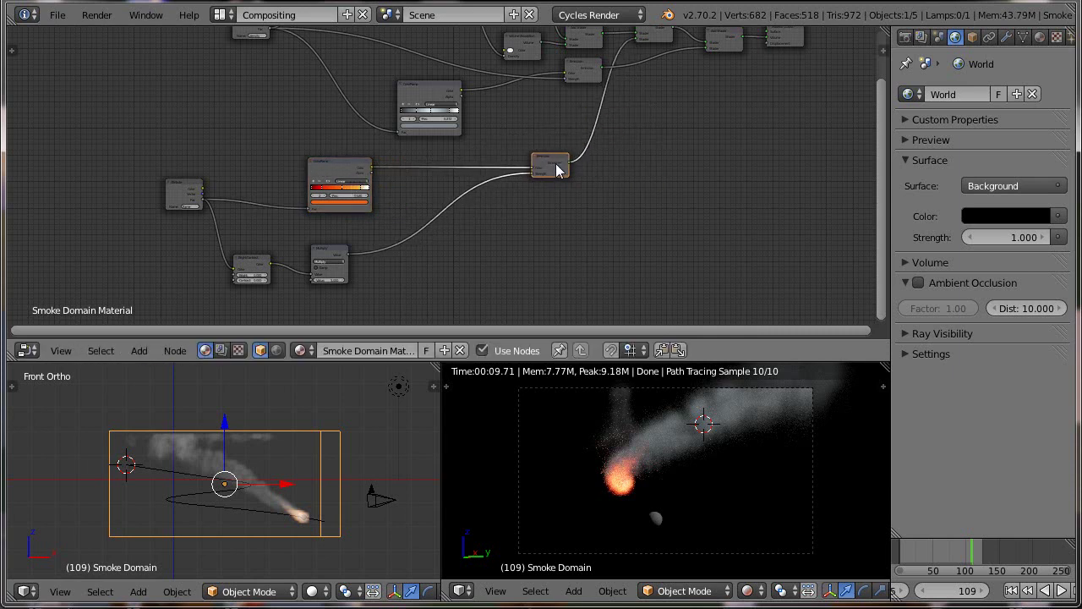
- Add a Gamma colour node and wire it between the fire ColorRamp and the Emission node
{"action": "left_click", "coordinate": [145, 350]}
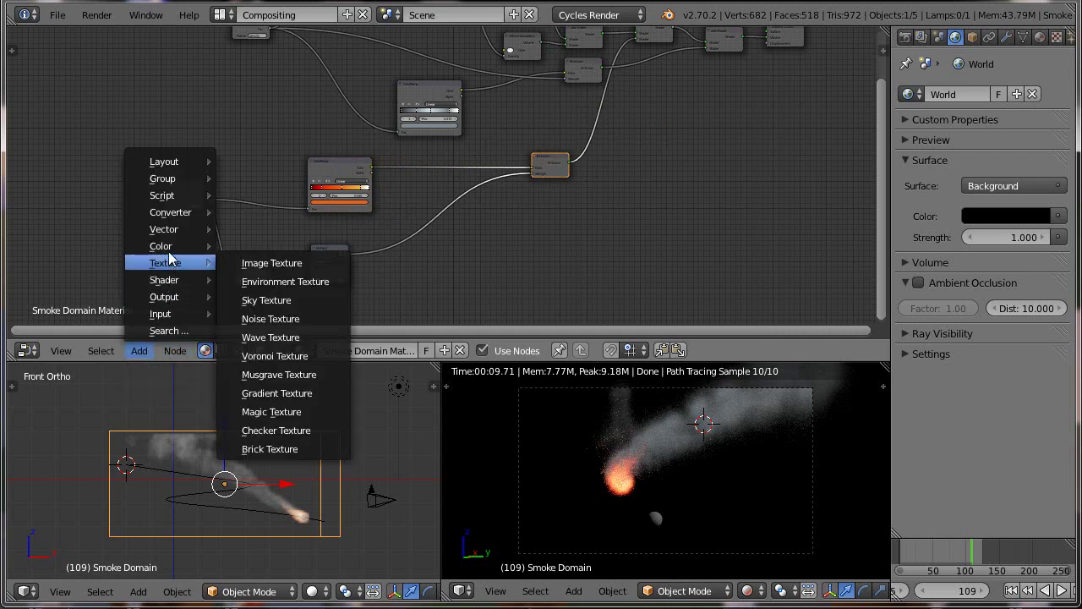
{"action": "mouse_move", "coordinate": [165, 246]}
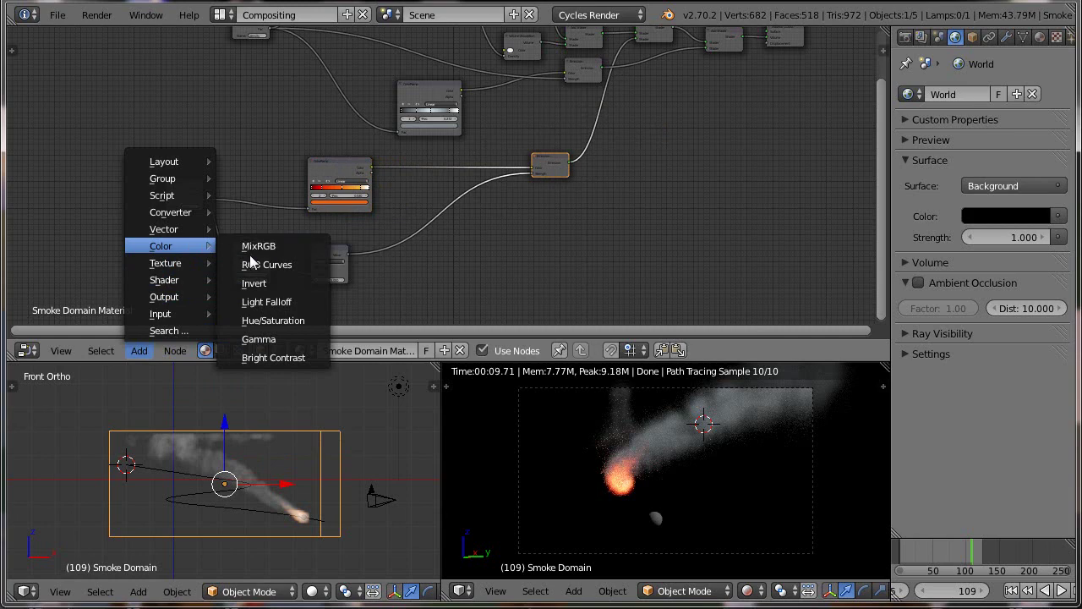
{"action": "left_click", "coordinate": [249, 338]}
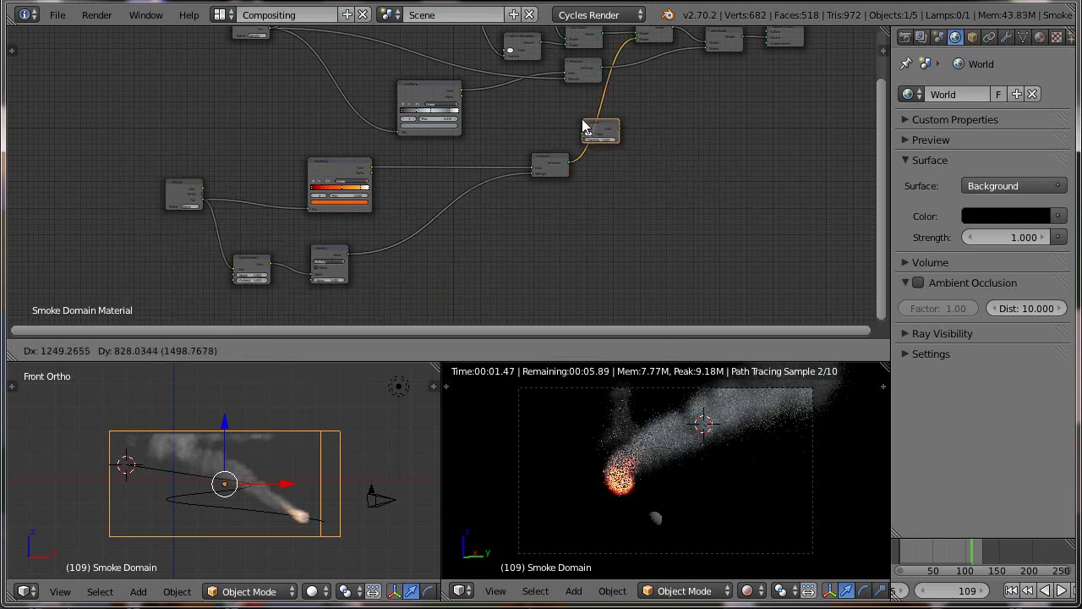
{"action": "left_click", "coordinate": [583, 124]}
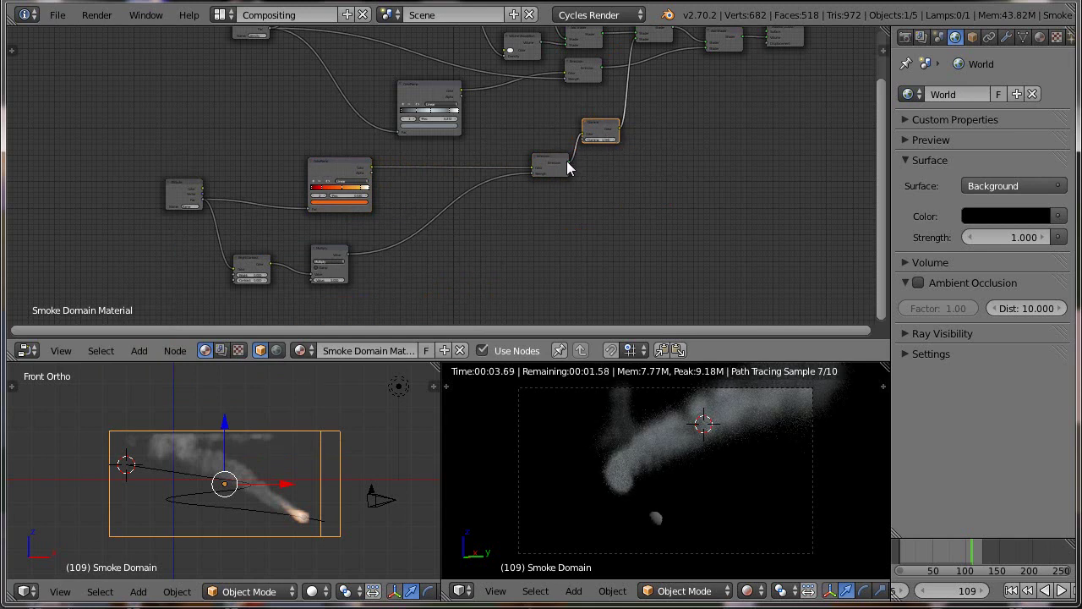
{"action": "left_click_drag", "start_coordinate": [568, 162], "coordinate": [633, 42]}
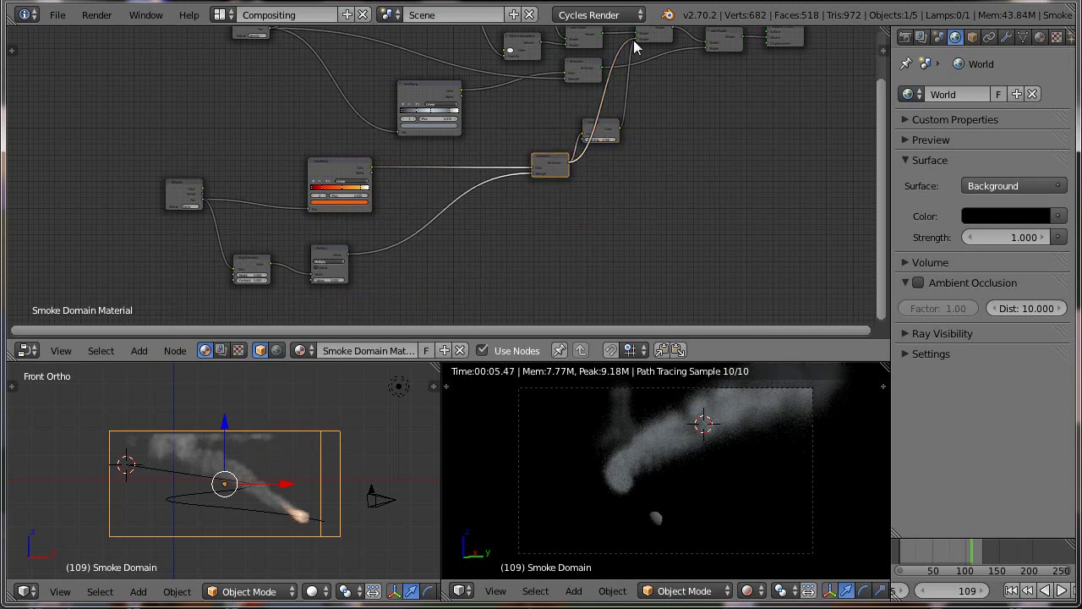
{"action": "mouse_move", "coordinate": [604, 136]}
{"action": "left_mouse_down"}
{"action": "mouse_move", "coordinate": [667, 196]}
{"action": "mouse_move", "coordinate": [494, 200]}
{"action": "mouse_move", "coordinate": [436, 169]}
{"action": "left_mouse_up"}
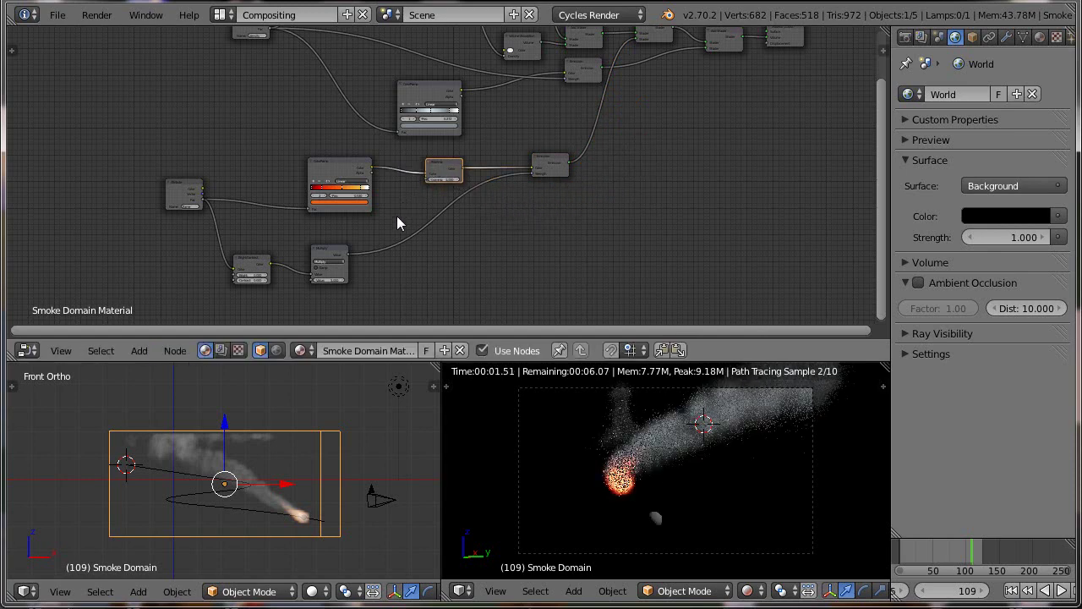
{"action": "left_click", "coordinate": [439, 180]}
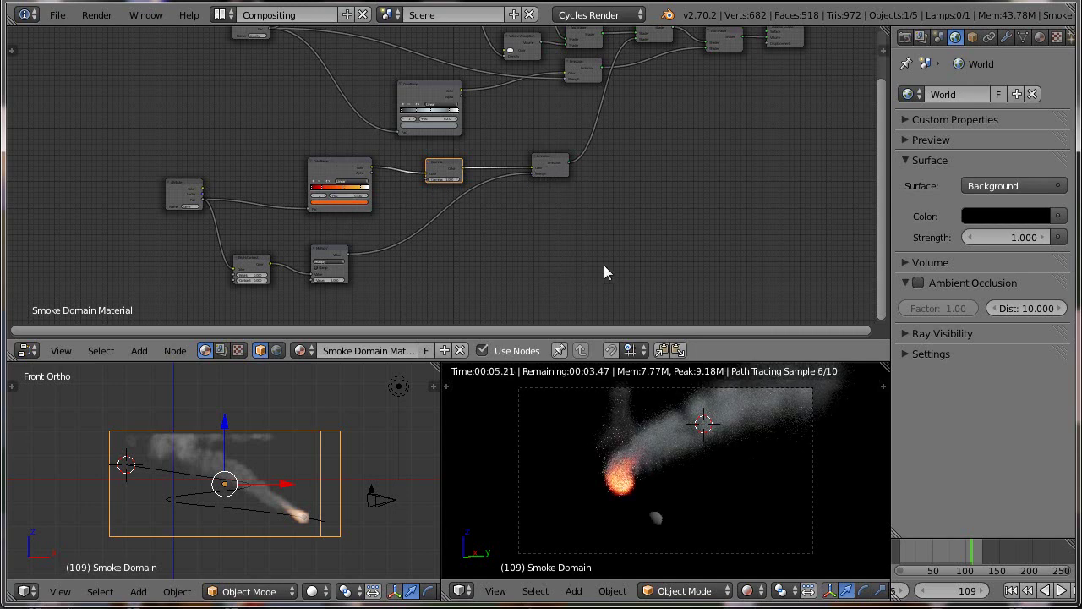
- Zoom out and align the input, Bright/Contrast and Multiply nodes into neat rows
{"action": "scroll", "coordinate": [580, 258], "scroll_direction": "up", "scroll_amount": 1}
{"action": "scroll", "coordinate": [580, 258], "scroll_direction": "down", "scroll_amount": 2}
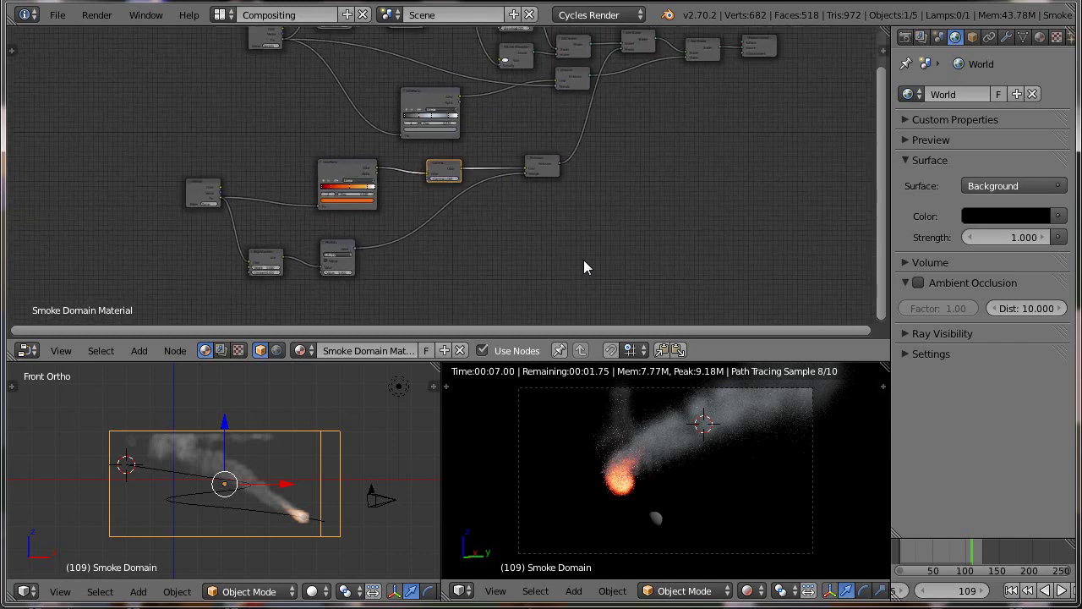
{"action": "scroll", "coordinate": [583, 267], "scroll_direction": "down", "scroll_amount": 3}
{"action": "middle_click_drag", "start_coordinate": [507, 242], "coordinate": [524, 284]}
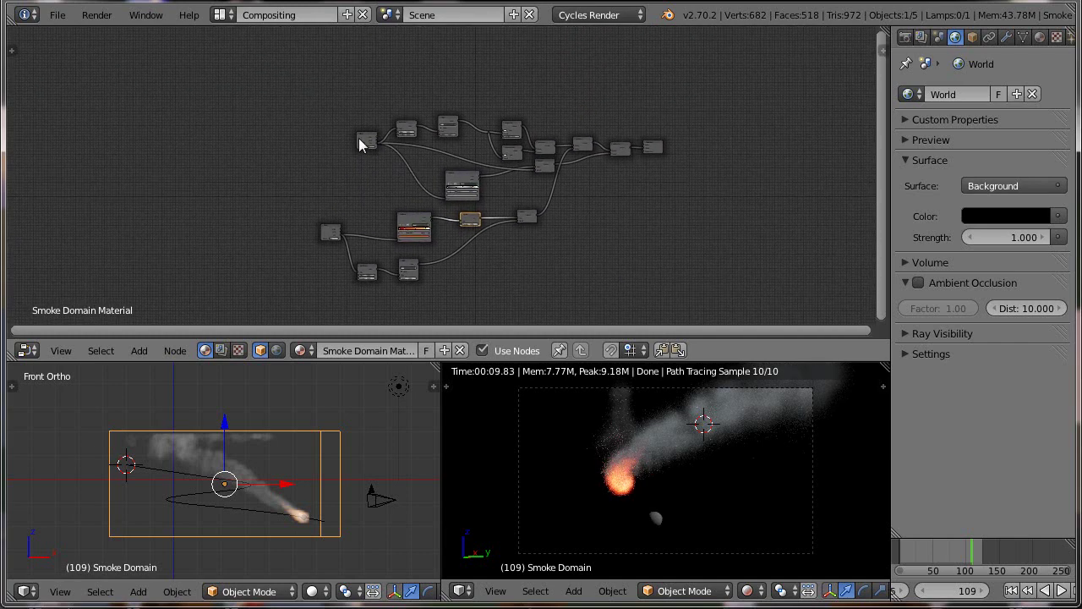
{"action": "left_click_drag", "start_coordinate": [359, 140], "coordinate": [303, 145]}
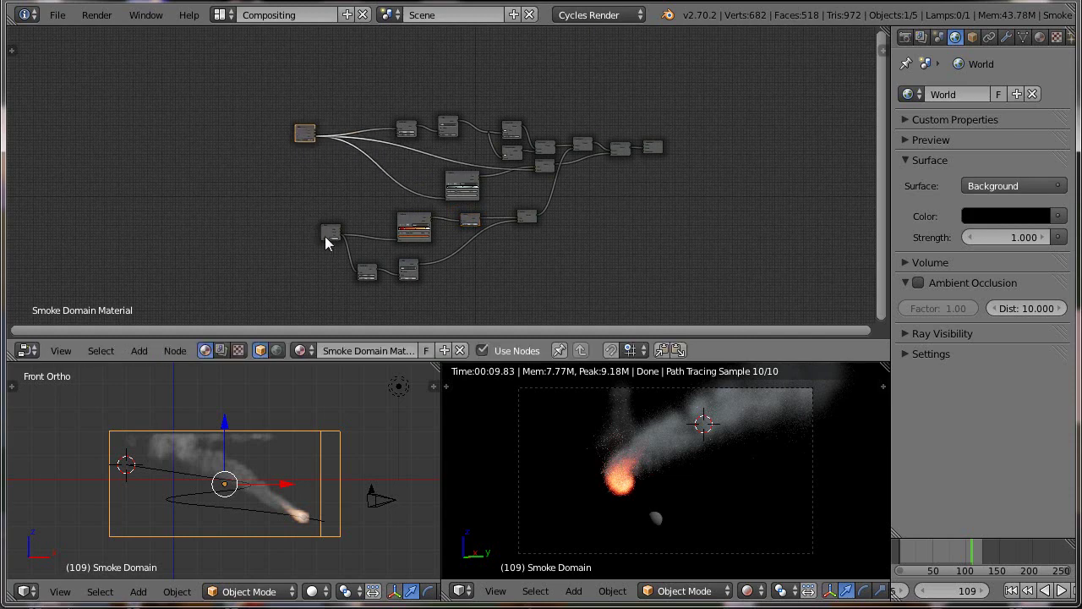
{"action": "left_click_drag", "start_coordinate": [325, 236], "coordinate": [295, 214]}
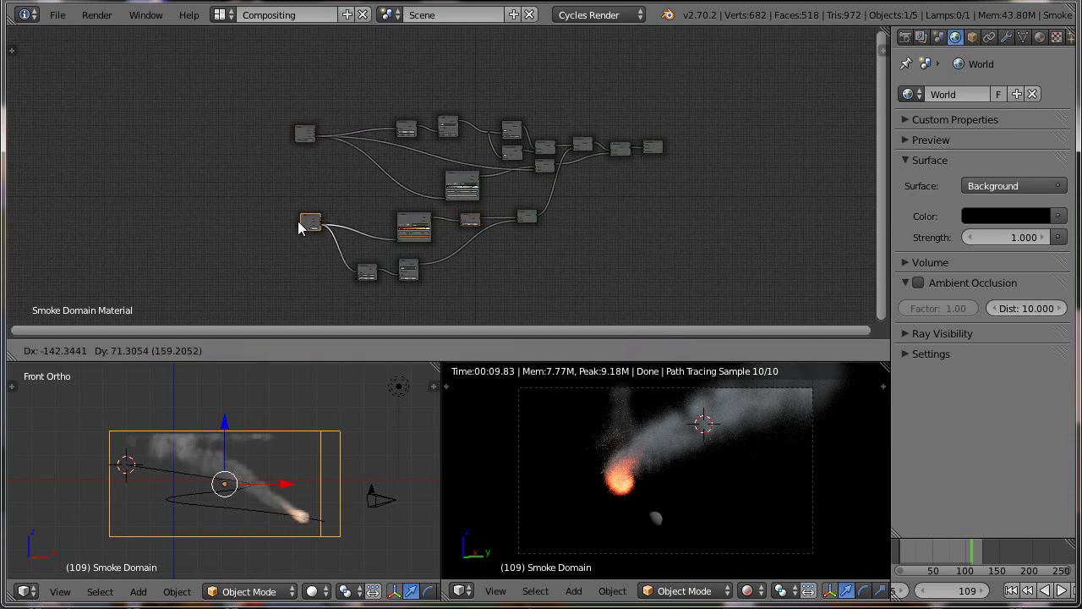
{"action": "left_click_drag", "start_coordinate": [406, 136], "coordinate": [402, 123]}
{"action": "left_click", "coordinate": [391, 117]}
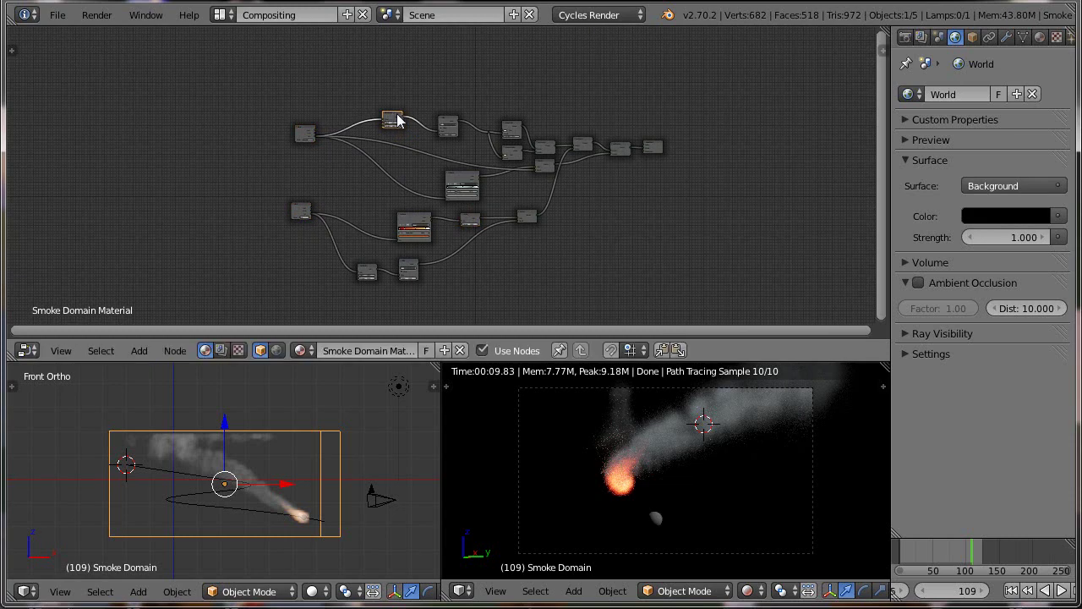
{"action": "left_click", "coordinate": [446, 121]}
{"action": "left_click_drag", "start_coordinate": [446, 111], "coordinate": [446, 118]}
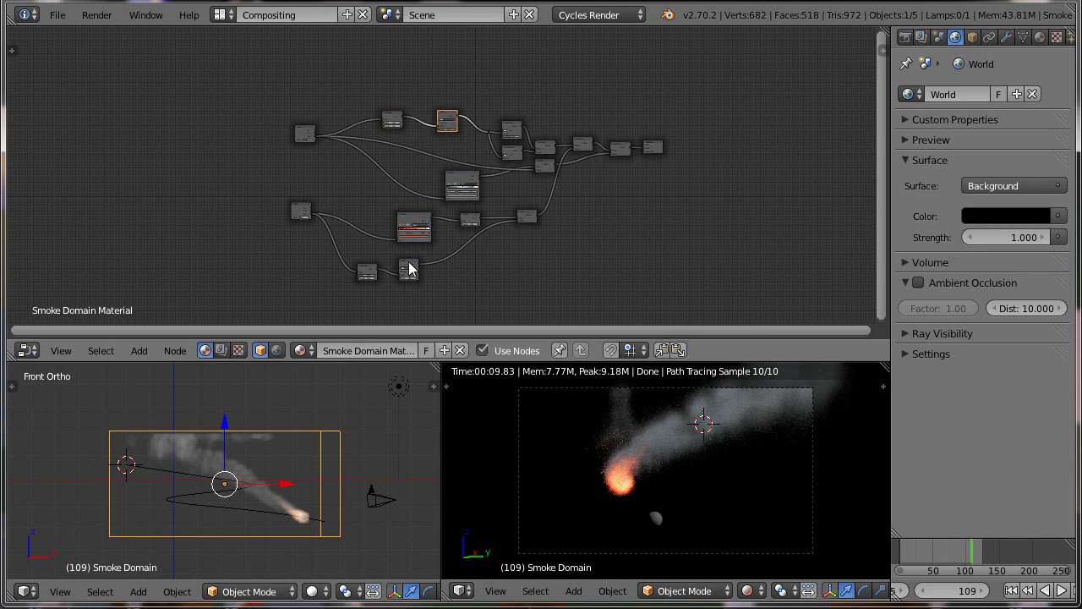
{"action": "left_click_drag", "start_coordinate": [409, 269], "coordinate": [410, 277]}
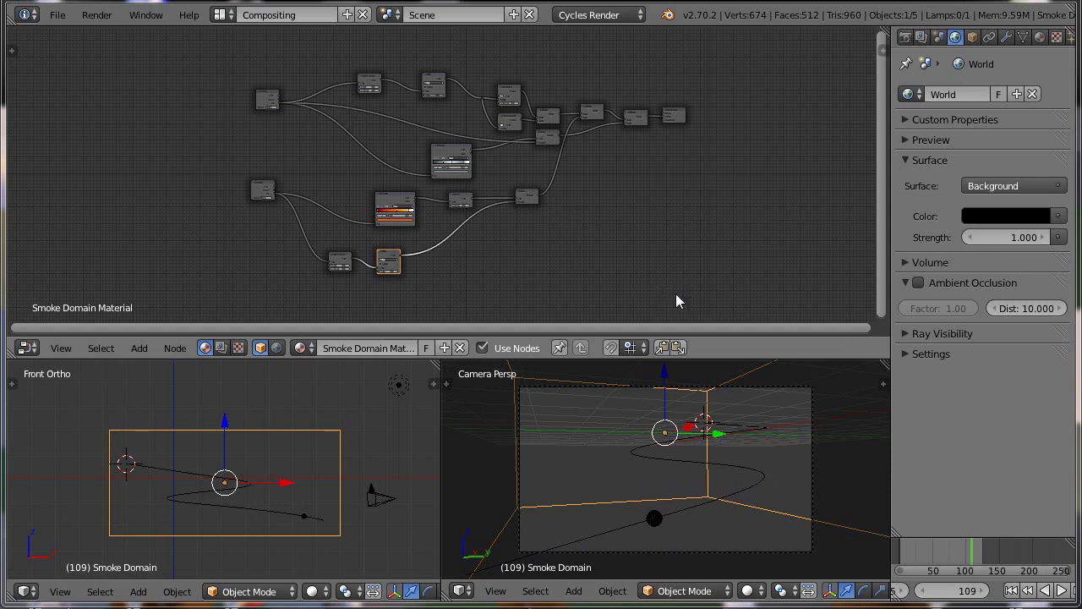
- Keyframe the Multiply node's value of 5.000 at frame 1
{"action": "mouse_move", "coordinate": [587, 256]}
{"action": "middle_mouse_down"}
{"action": "mouse_move", "coordinate": [554, 253]}
{"action": "mouse_move", "coordinate": [600, 220]}
{"action": "middle_mouse_up"}
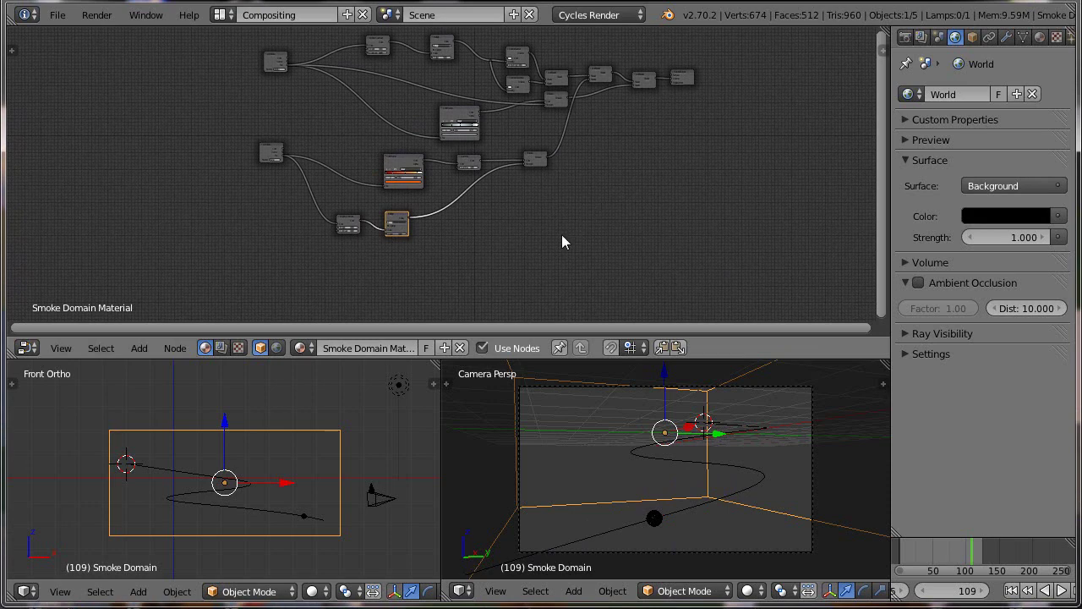
{"action": "scroll", "coordinate": [568, 261], "scroll_direction": "up", "scroll_amount": 2}
{"action": "scroll", "coordinate": [568, 263], "scroll_direction": "up", "scroll_amount": 2}
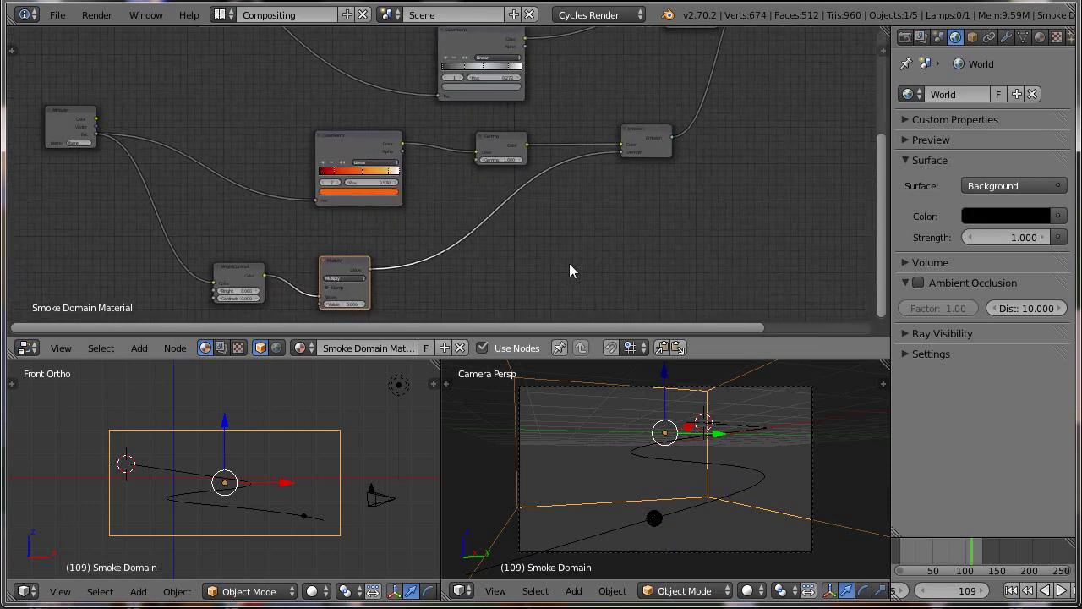
{"action": "scroll", "coordinate": [569, 262], "scroll_direction": "up", "scroll_amount": 1}
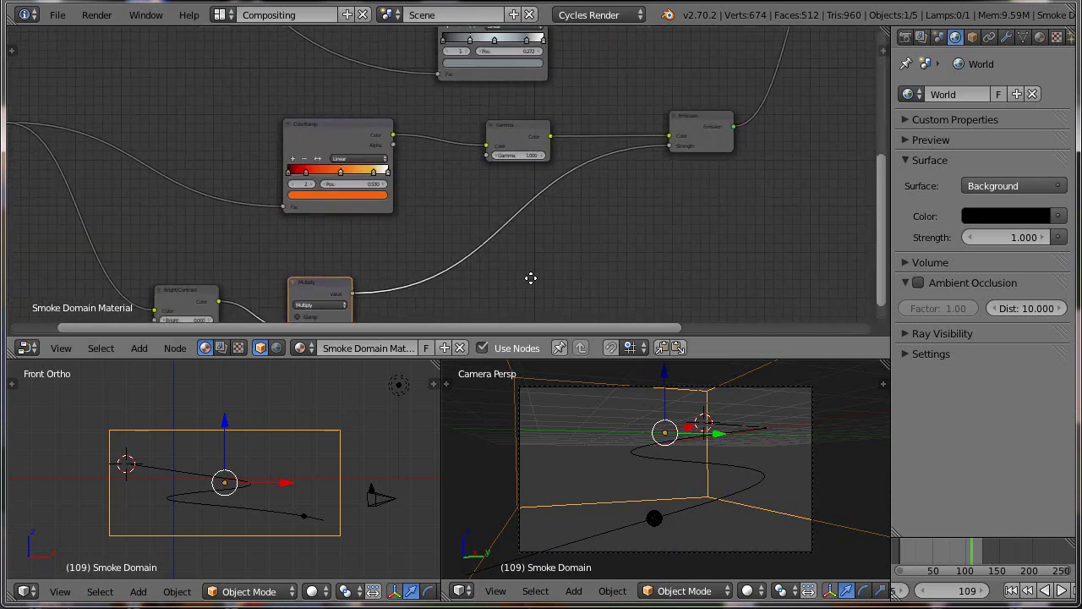
{"action": "middle_click_drag", "start_coordinate": [517, 293], "coordinate": [551, 235]}
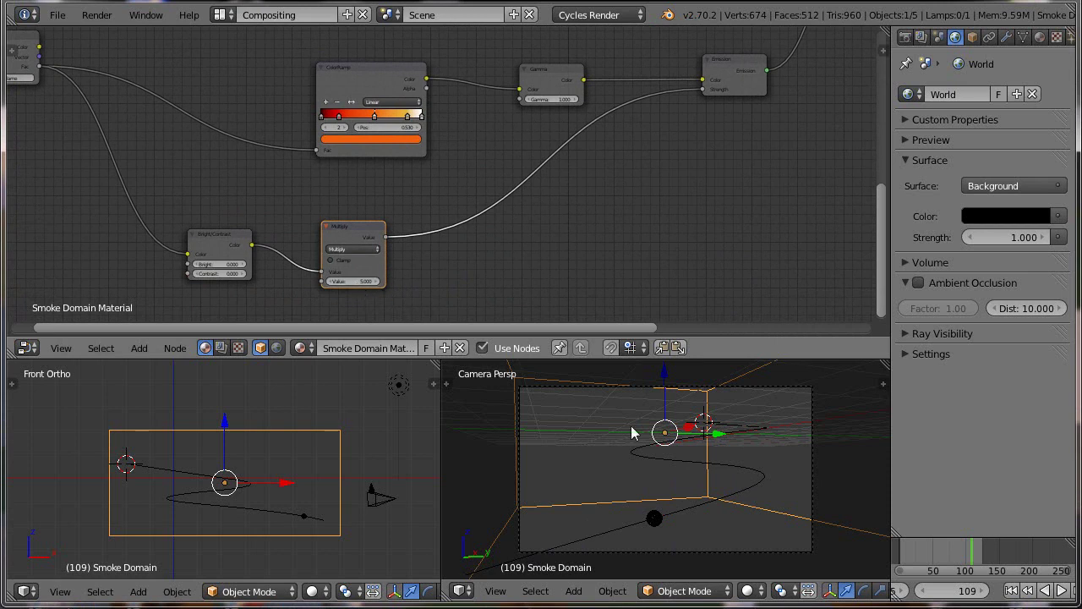
{"action": "left_click", "coordinate": [960, 597]}
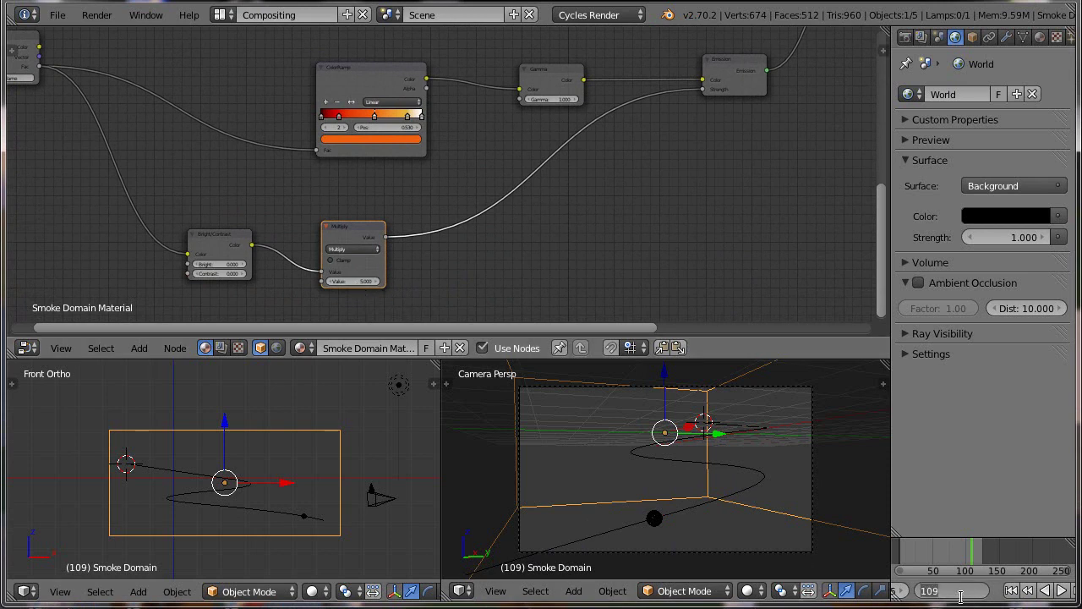
{"action": "type", "text": "1"}
{"action": "key", "text": "Return"}
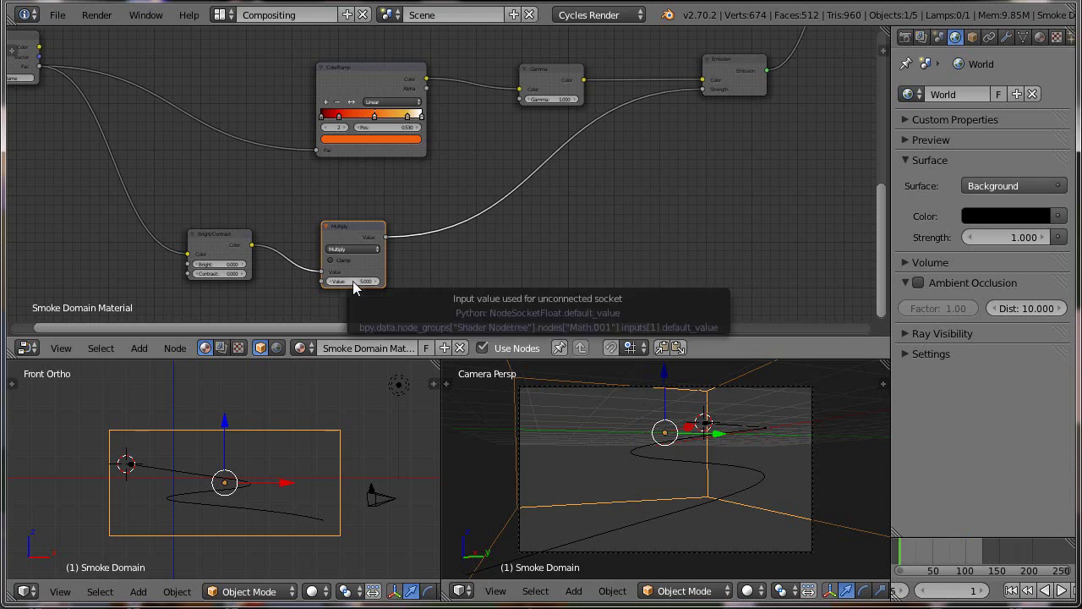
{"action": "key", "text": "i"}
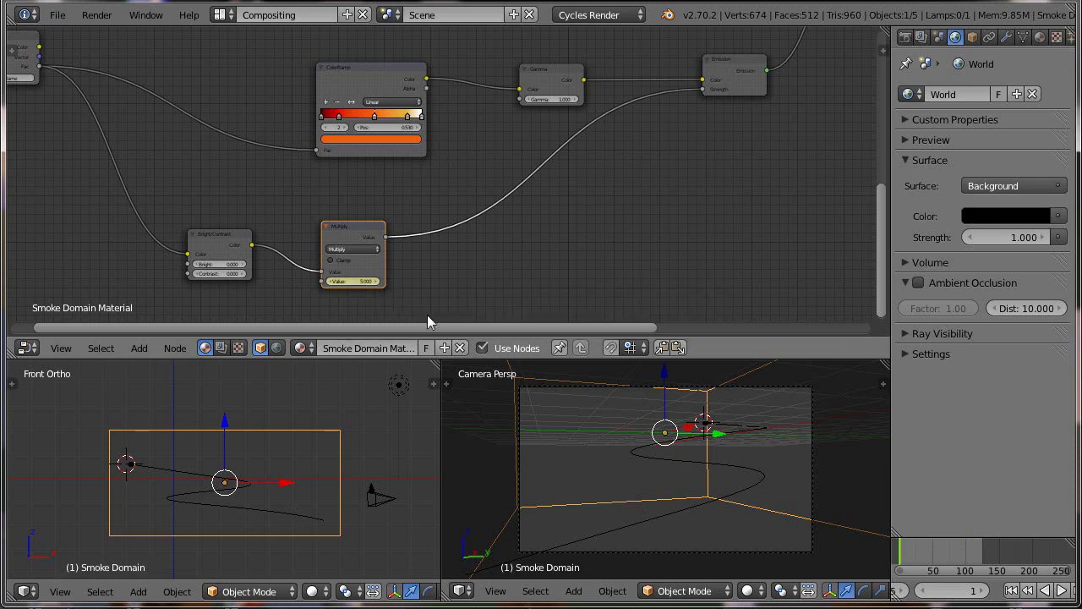
- Lower the Multiply value at the last frame, 125, and keyframe it
{"action": "left_click", "coordinate": [972, 592]}
{"action": "double_click", "coordinate": [972, 597]}
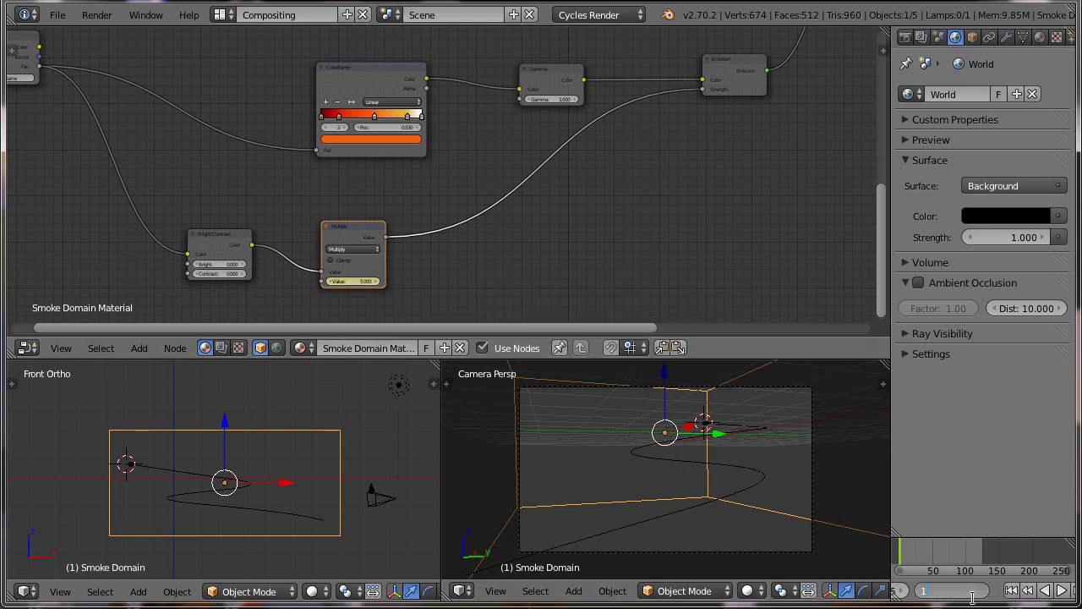
{"action": "type", "text": "110"}
{"action": "key", "text": "Return"}
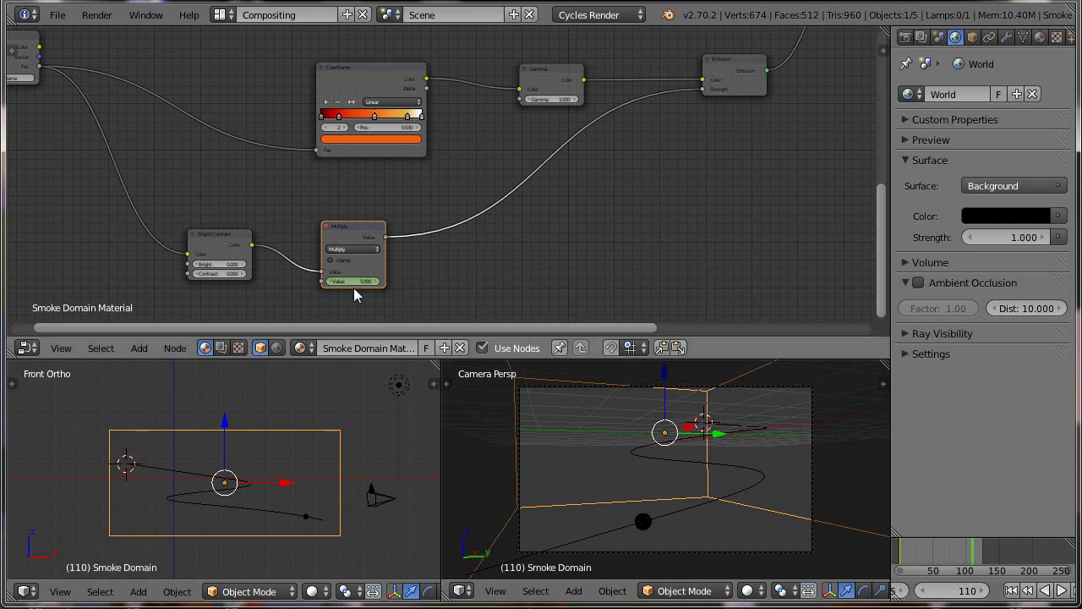
{"action": "left_click_drag", "start_coordinate": [354, 282], "coordinate": [355, 282]}
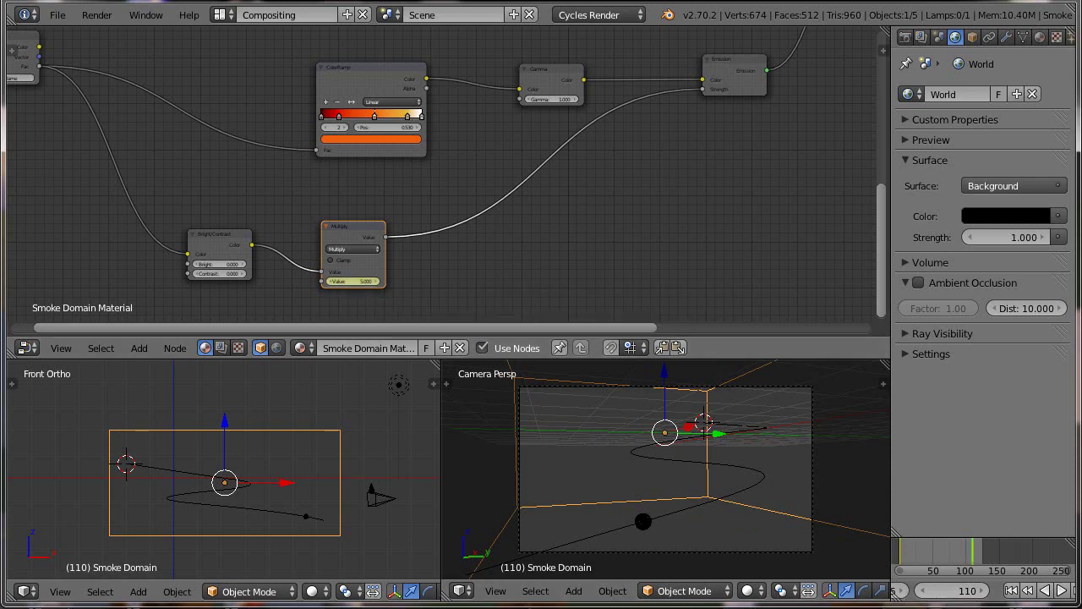
{"action": "scroll", "coordinate": [1070, 596], "scroll_direction": "down", "scroll_amount": 2}
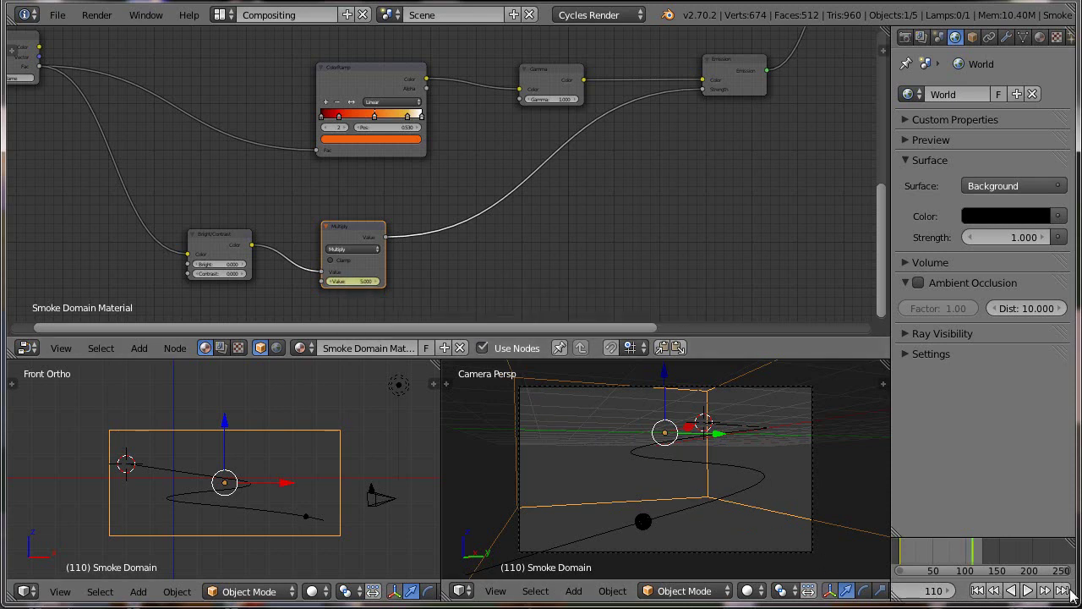
{"action": "left_click", "coordinate": [1045, 589]}
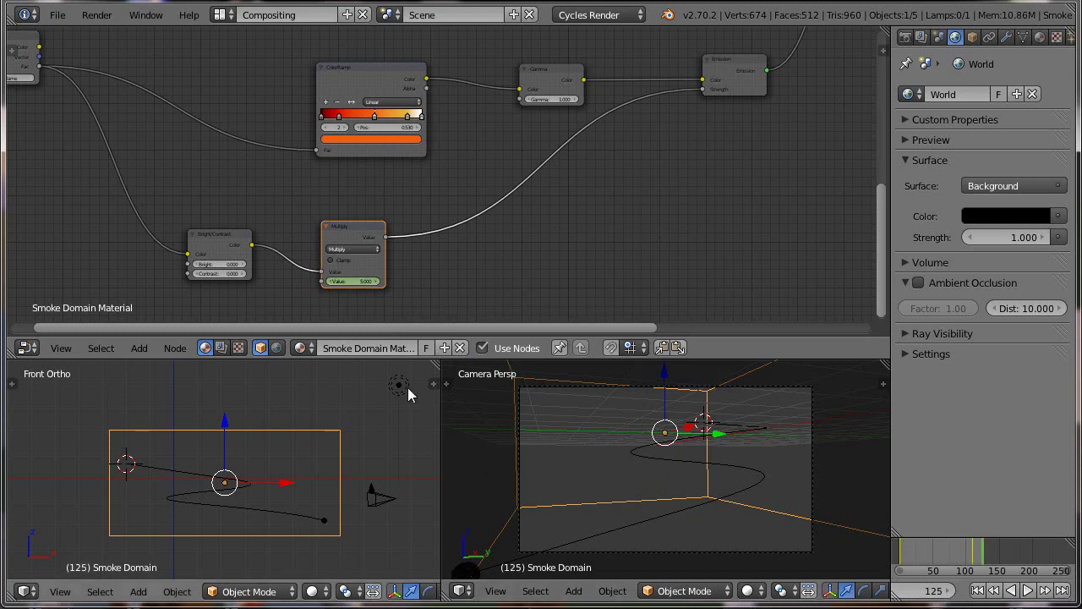
{"action": "left_click", "coordinate": [354, 283]}
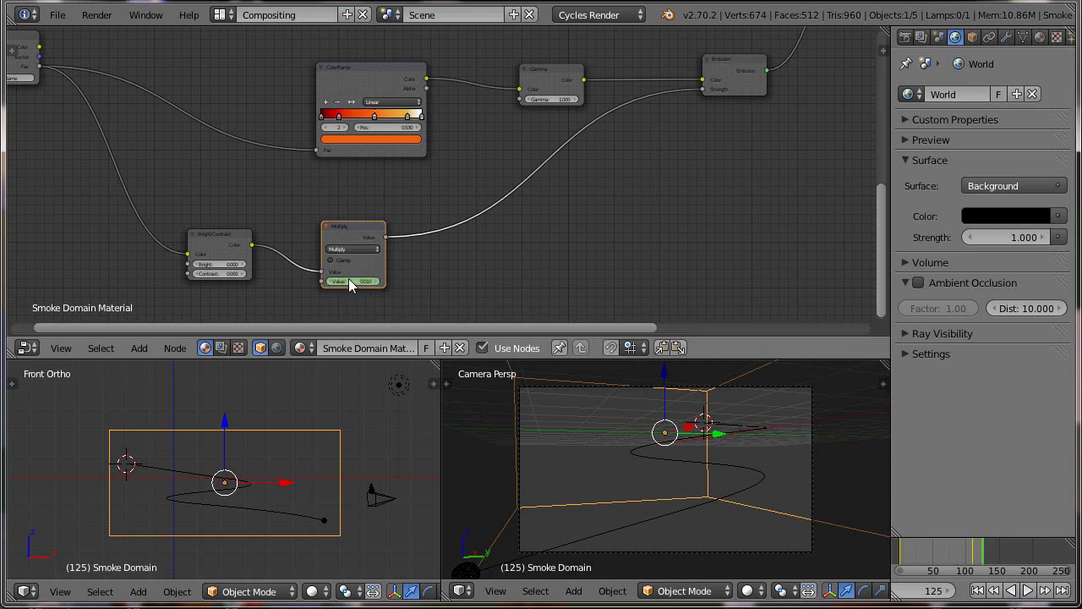
{"action": "key", "text": "i"}
- Keyframe the Multiply value at 5.000 on frame 1
{"action": "scroll", "coordinate": [551, 242], "scroll_direction": "down", "scroll_amount": 2}
{"action": "scroll", "coordinate": [552, 242], "scroll_direction": "down", "scroll_amount": 2}
{"action": "middle_click_drag", "start_coordinate": [519, 181], "coordinate": [563, 316]}
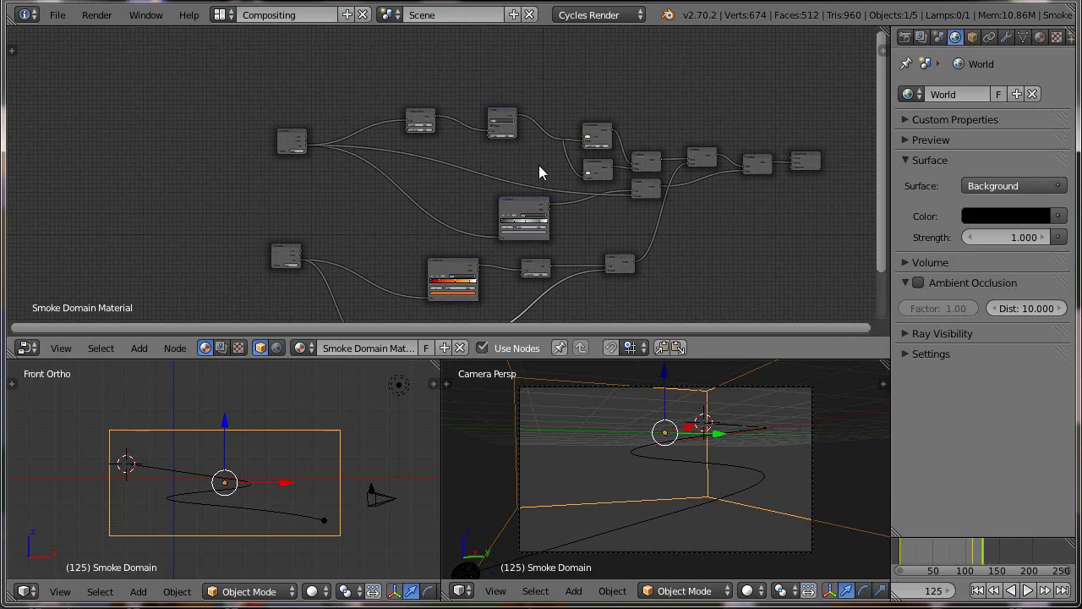
{"action": "middle_click_drag", "start_coordinate": [539, 165], "coordinate": [474, 188]}
{"action": "scroll", "coordinate": [542, 253], "scroll_direction": "up", "scroll_amount": 2}
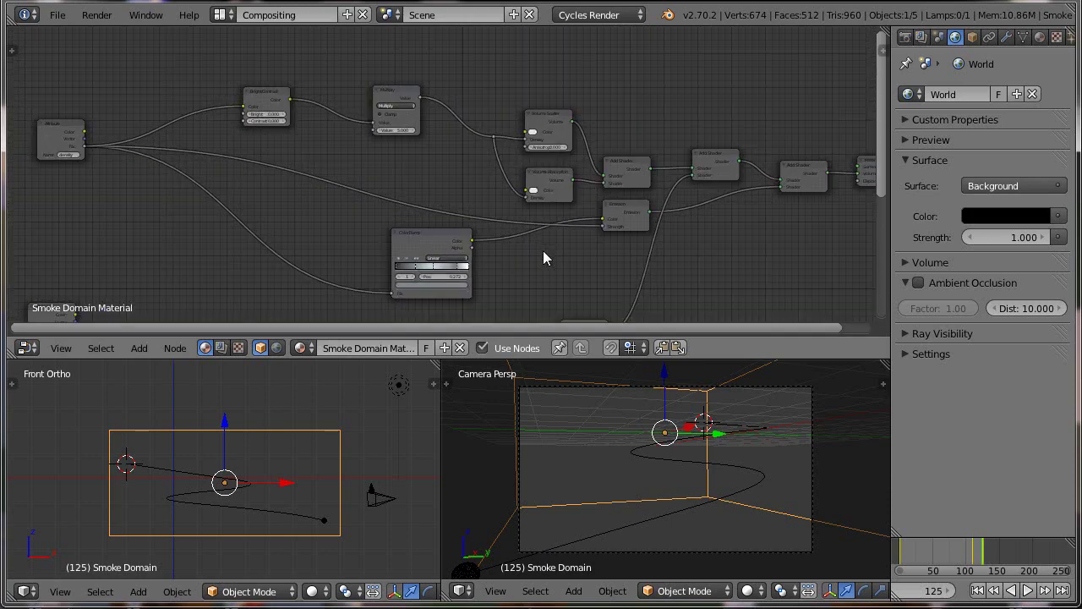
{"action": "scroll", "coordinate": [543, 250], "scroll_direction": "up", "scroll_amount": 2}
{"action": "scroll", "coordinate": [540, 248], "scroll_direction": "up", "scroll_amount": 1}
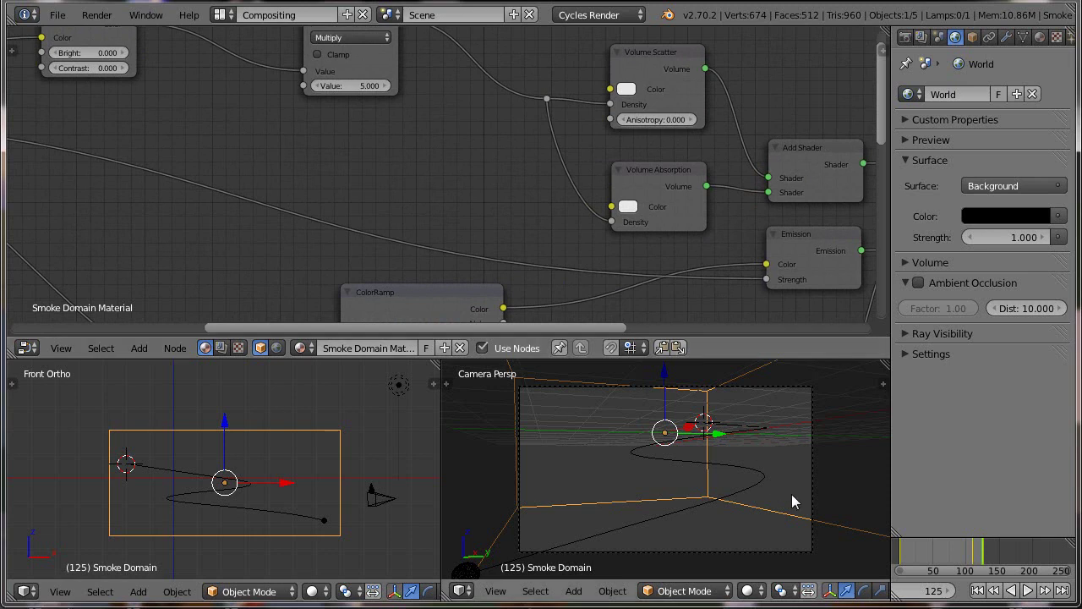
{"action": "left_click", "coordinate": [977, 590]}
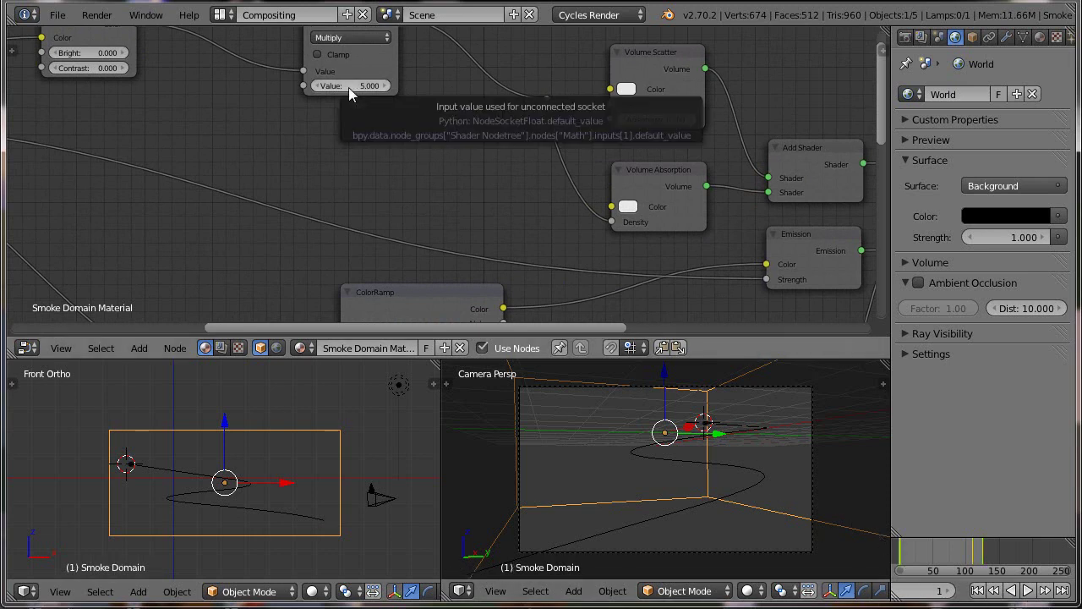
{"action": "key", "text": "i"}
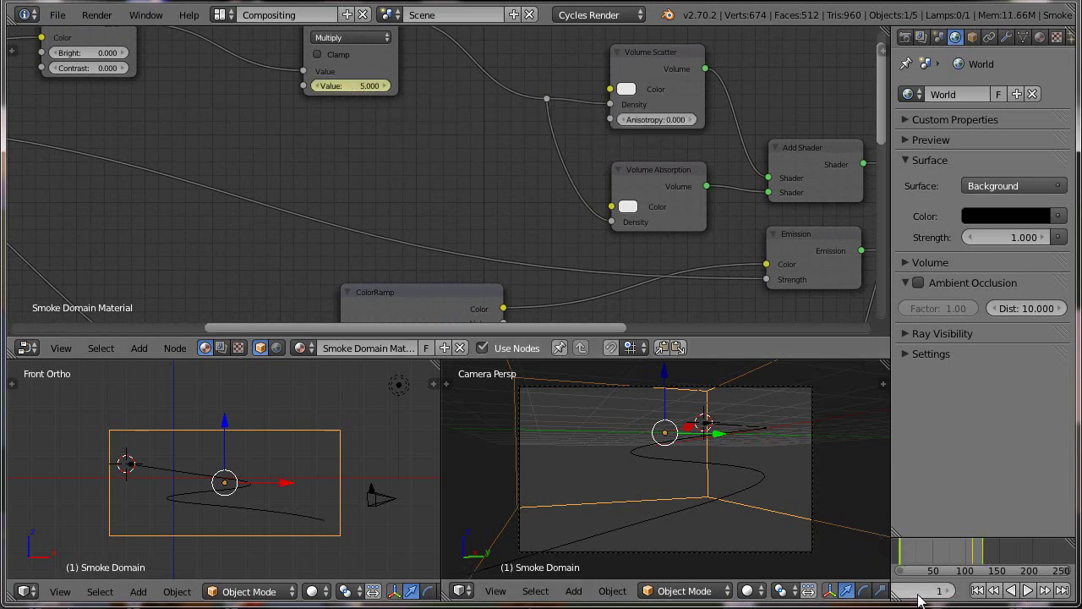
- Keyframe the Multiply value again at frame 110 to hold 5.000
{"action": "left_click", "coordinate": [928, 596]}
{"action": "type", "text": "110"}
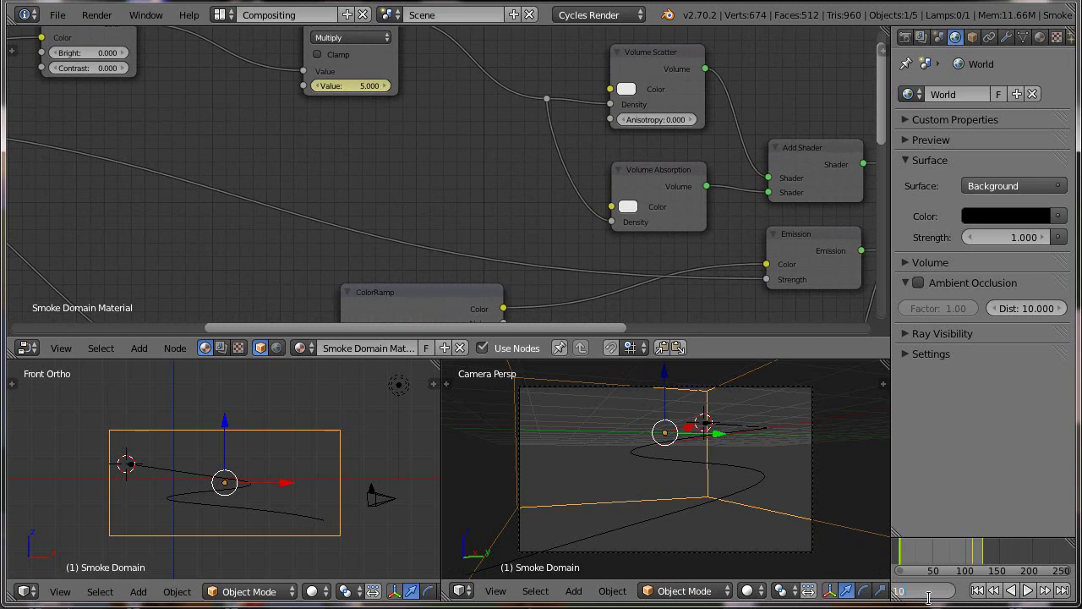
{"action": "key", "text": "Return"}
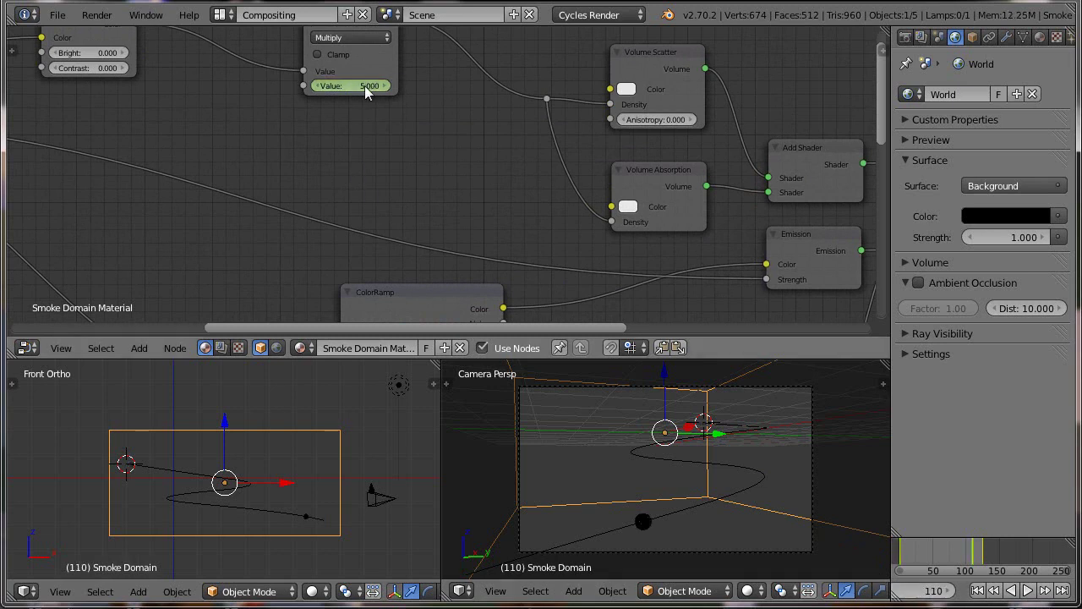
{"action": "key", "text": "i"}
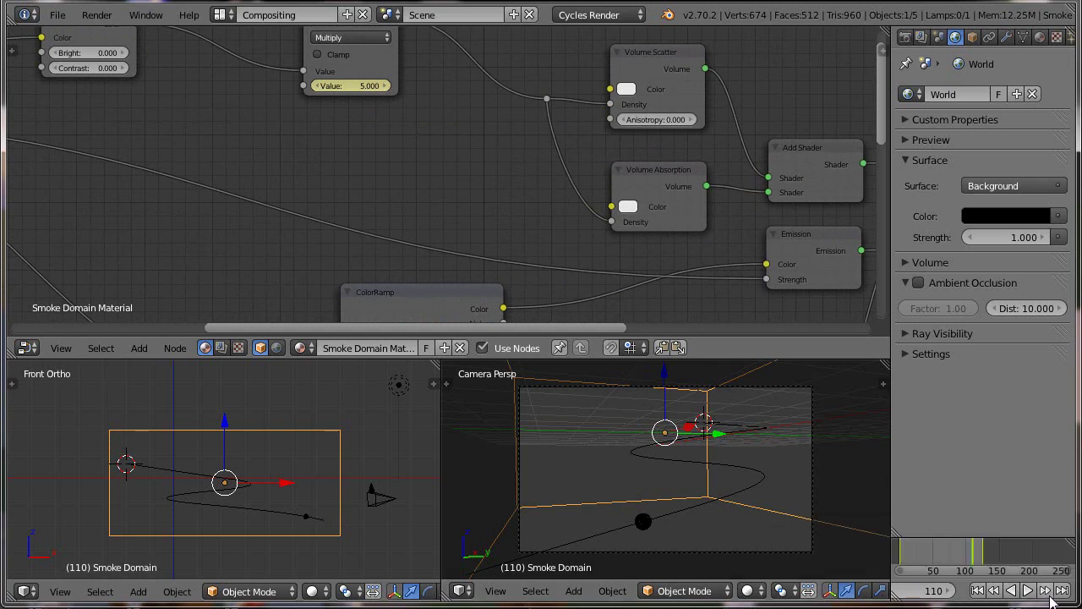
- Set the Multiply value to 0.010 at frame 125 and keyframe it
{"action": "left_click", "coordinate": [1045, 590]}
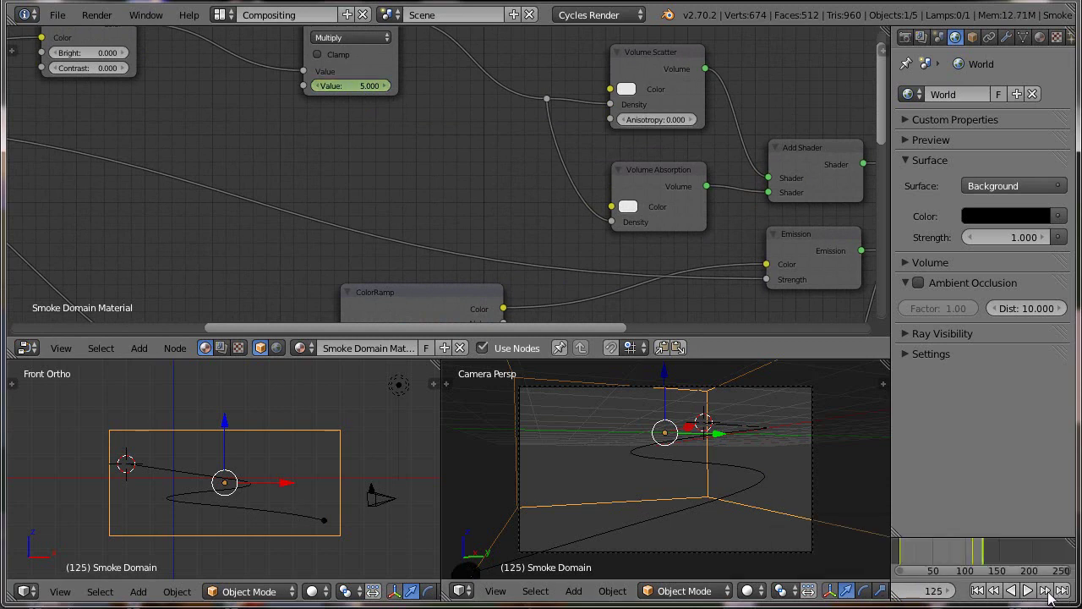
{"action": "left_click", "coordinate": [364, 86]}
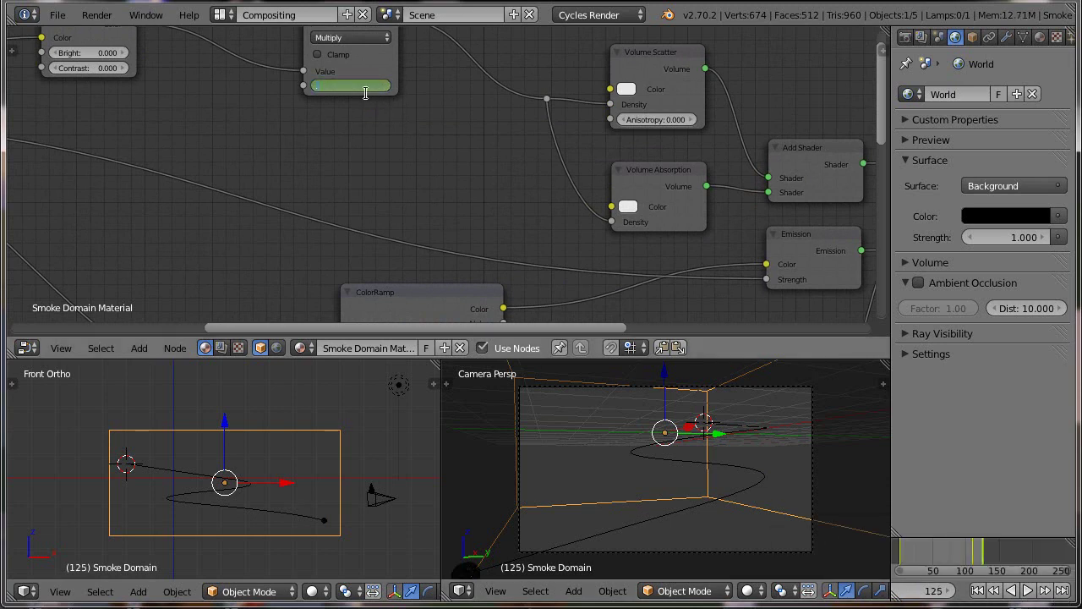
{"action": "key", "text": "Return"}
{"action": "key", "text": "i"}
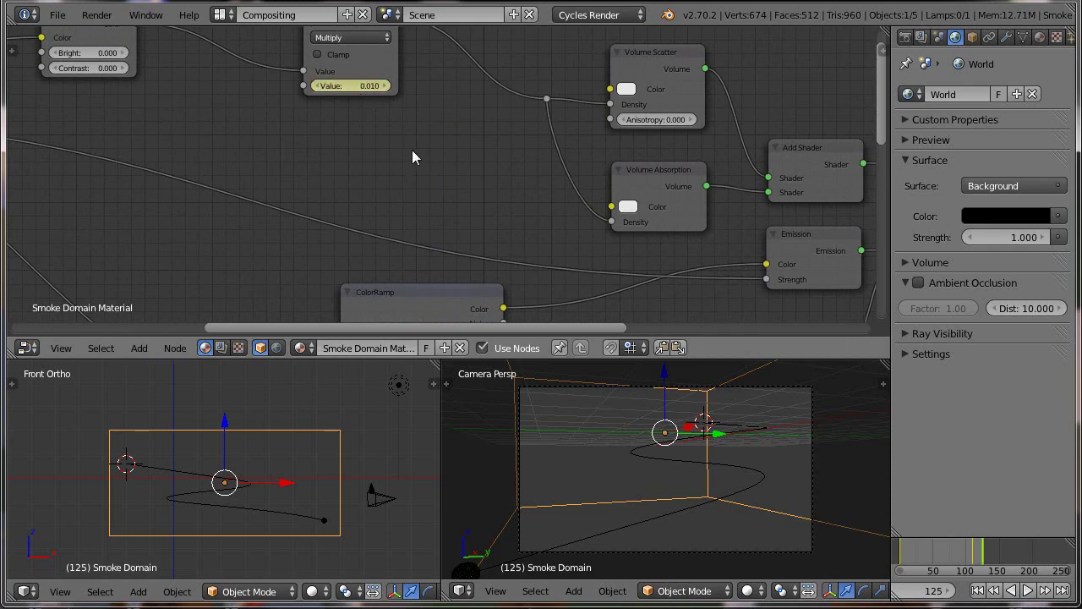
{"action": "scroll", "coordinate": [418, 178], "scroll_direction": "down", "scroll_amount": 2}
{"action": "scroll", "coordinate": [418, 179], "scroll_direction": "down", "scroll_amount": 2}
{"action": "scroll", "coordinate": [418, 179], "scroll_direction": "down", "scroll_amount": 2}
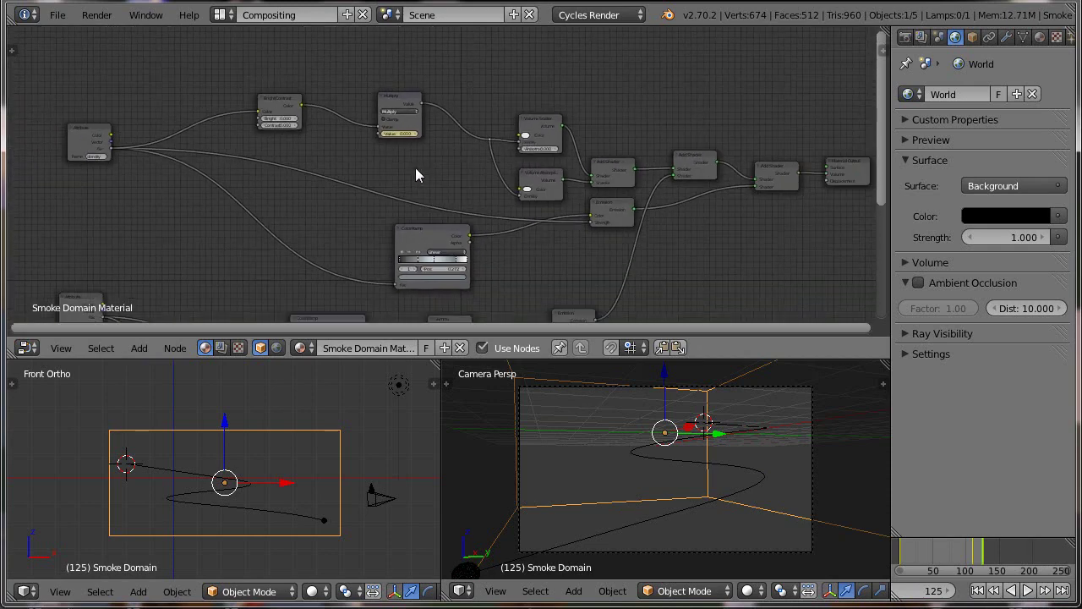
{"action": "scroll", "coordinate": [415, 175], "scroll_direction": "down", "scroll_amount": 1}
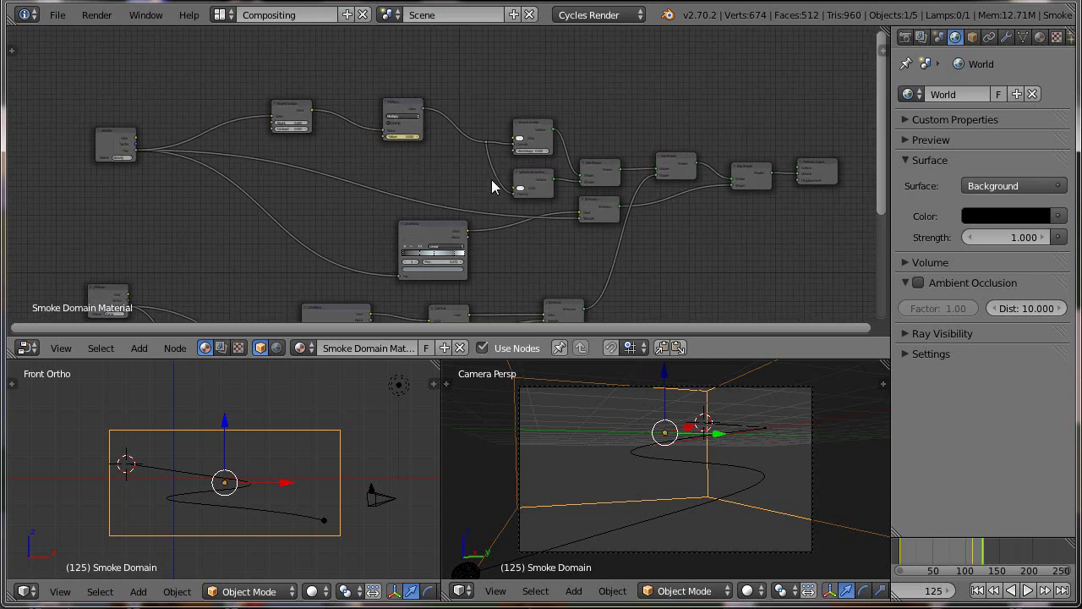
- Insert a Math node set to Subtract on the Emission strength link
{"action": "left_click", "coordinate": [605, 208]}
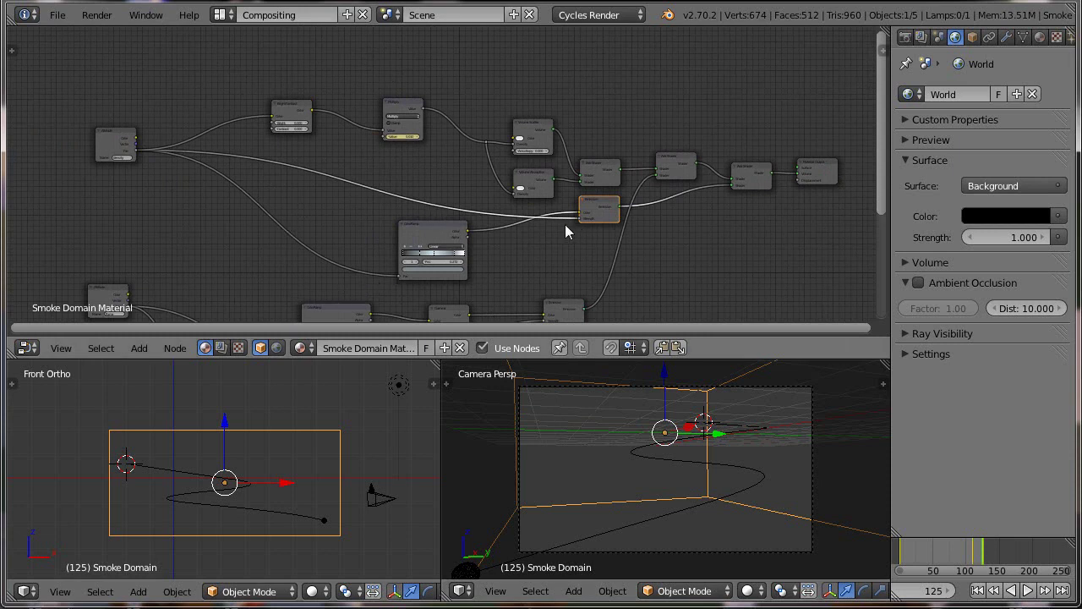
{"action": "left_click", "coordinate": [138, 347]}
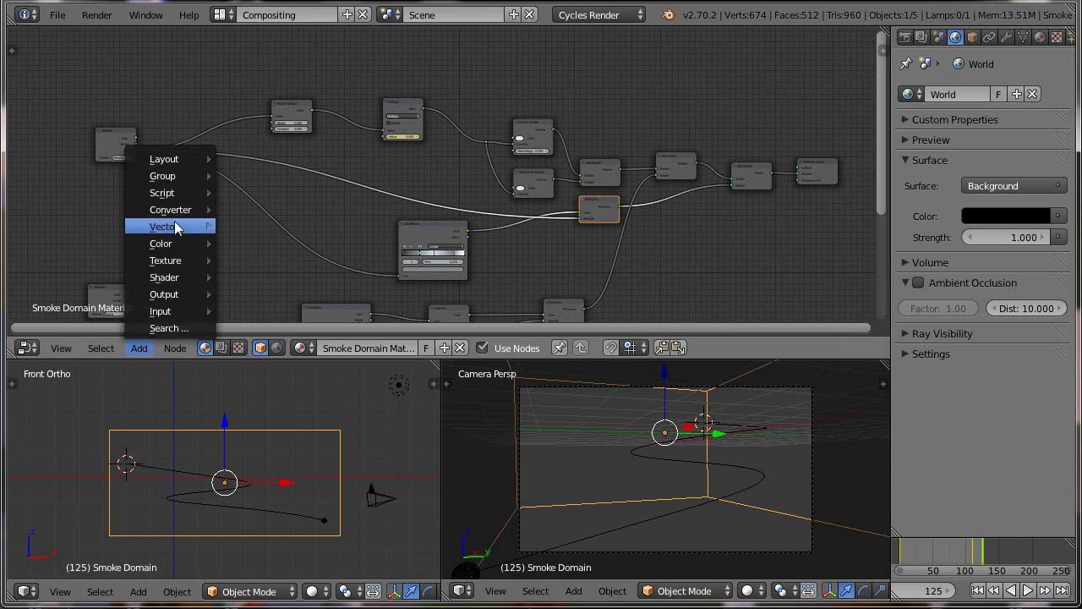
{"action": "mouse_move", "coordinate": [170, 210]}
{"action": "left_click", "coordinate": [239, 213]}
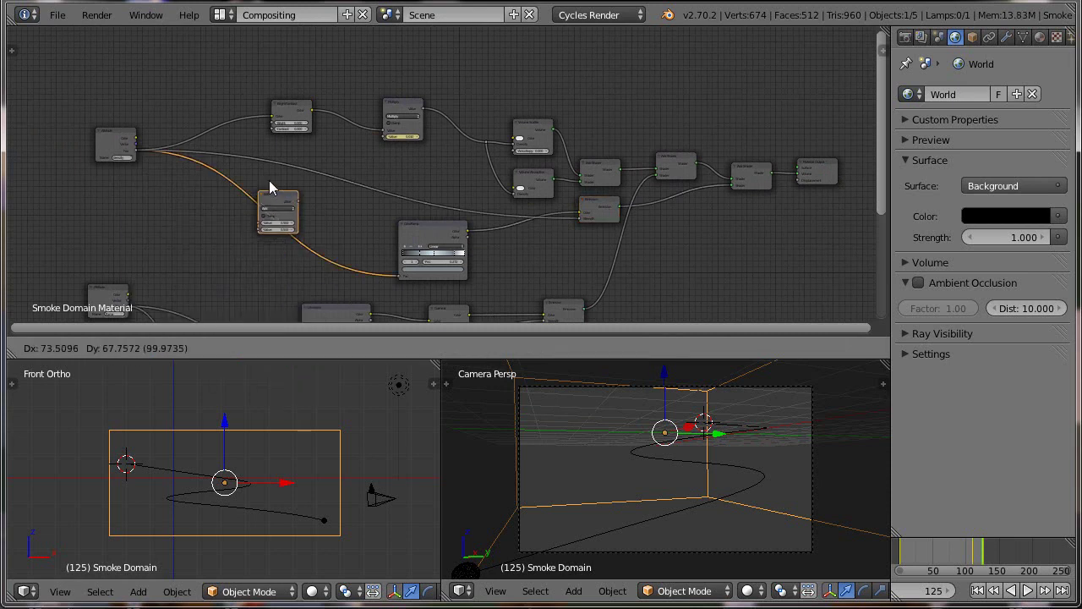
{"action": "left_click", "coordinate": [311, 164]}
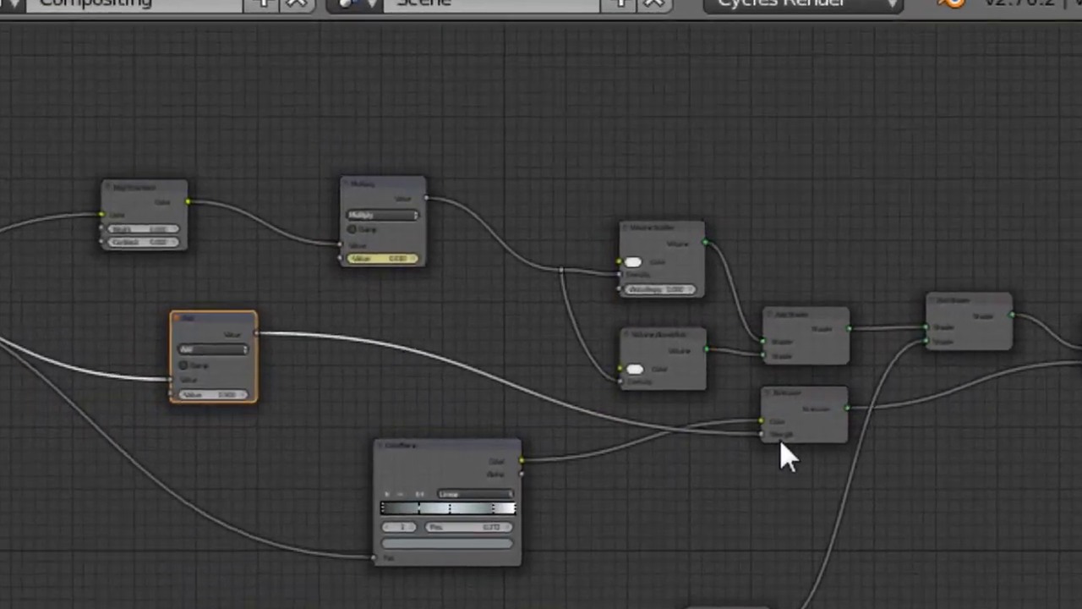
{"action": "left_click", "coordinate": [190, 348]}
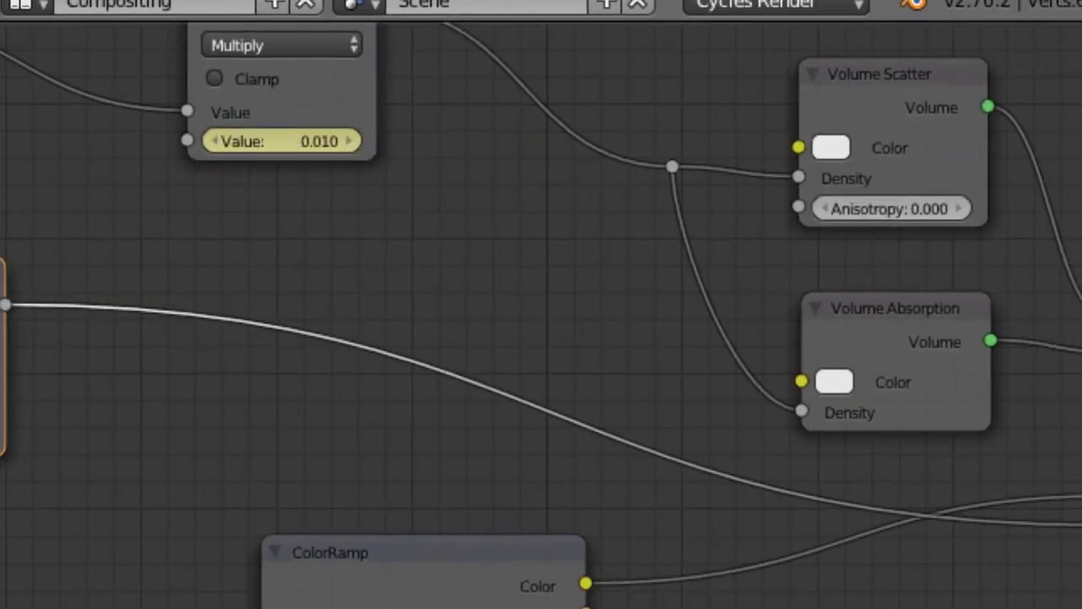
{"action": "left_click", "coordinate": [47, 251]}
{"action": "left_click", "coordinate": [152, 215]}
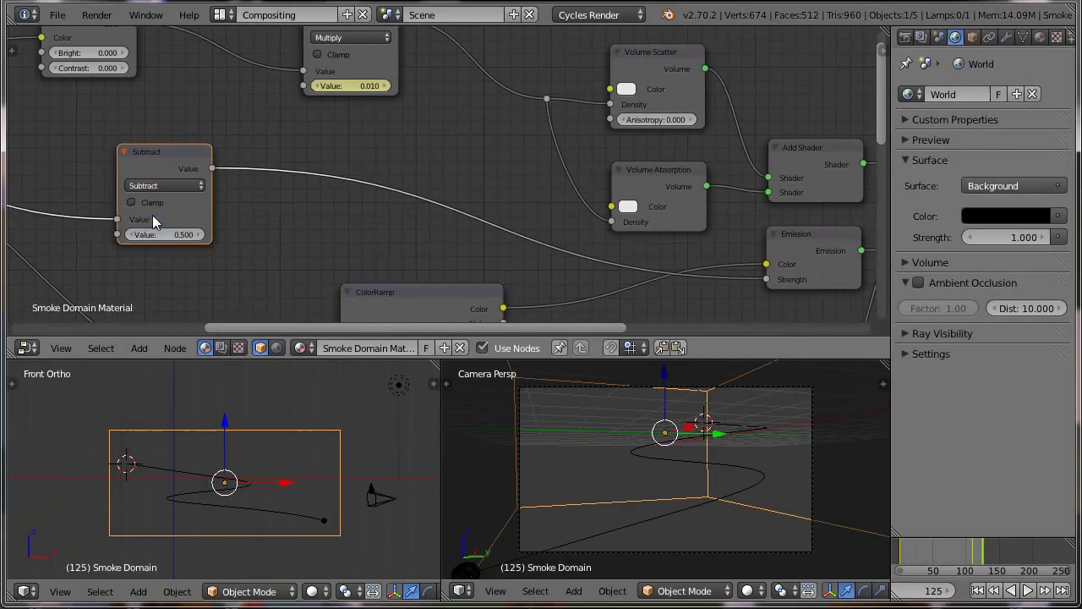
{"action": "left_click_drag", "start_coordinate": [155, 159], "coordinate": [233, 137]}
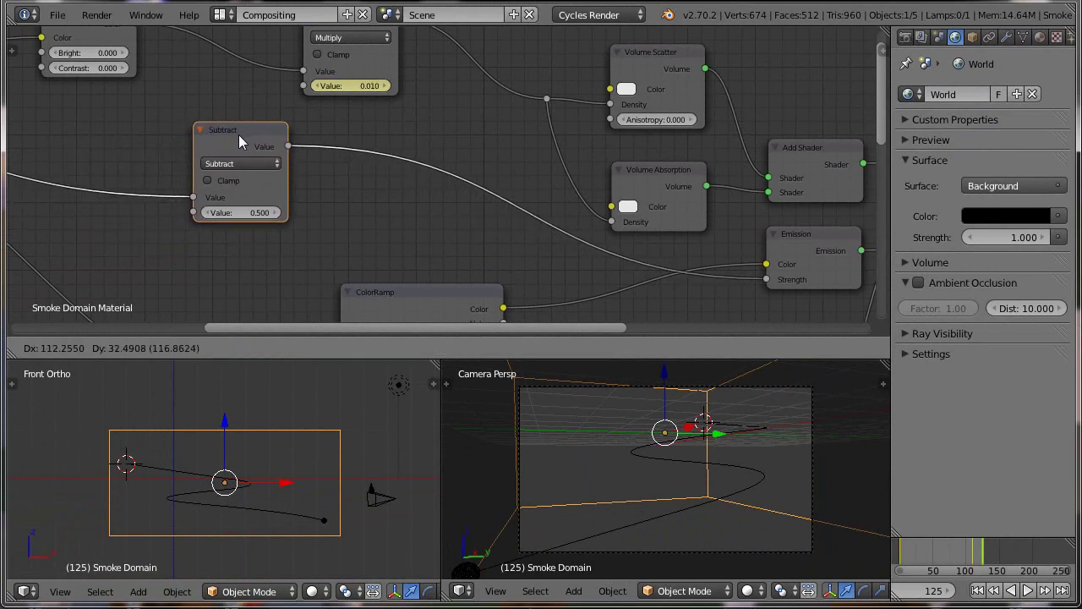
- Set the Subtract value to 0 and keyframe it at frame 1
{"action": "left_click", "coordinate": [229, 214]}
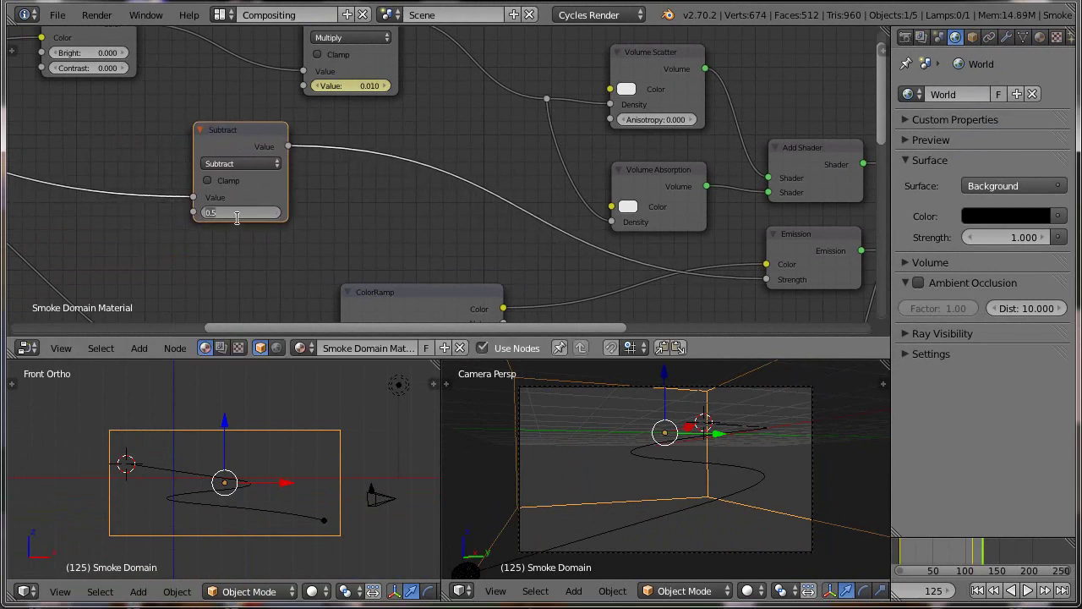
{"action": "left_click", "coordinate": [979, 591]}
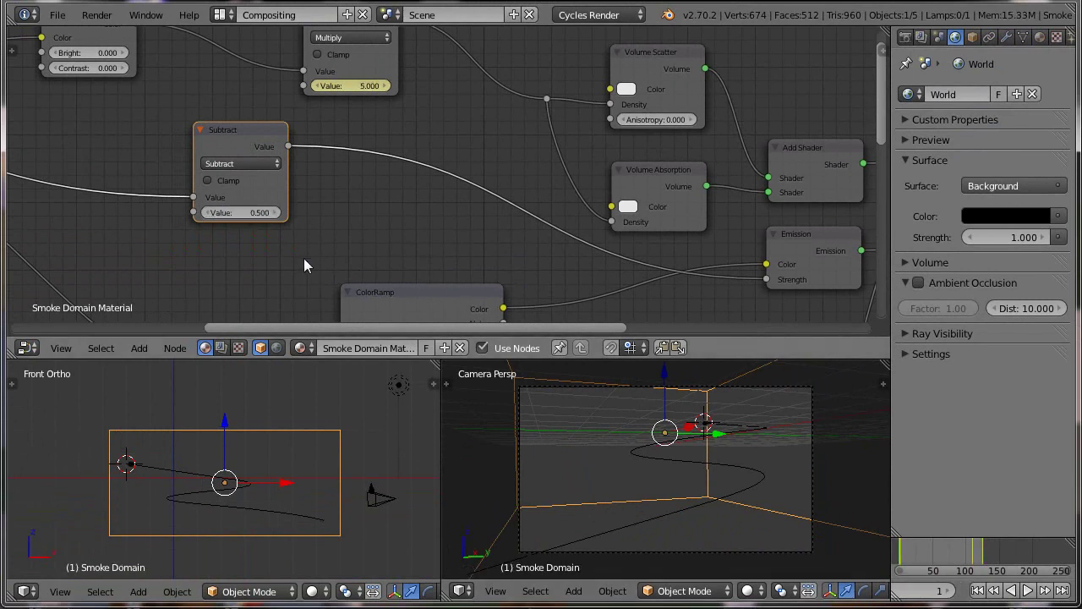
{"action": "left_click", "coordinate": [250, 213]}
{"action": "type", "text": "0"}
{"action": "key", "text": "Return"}
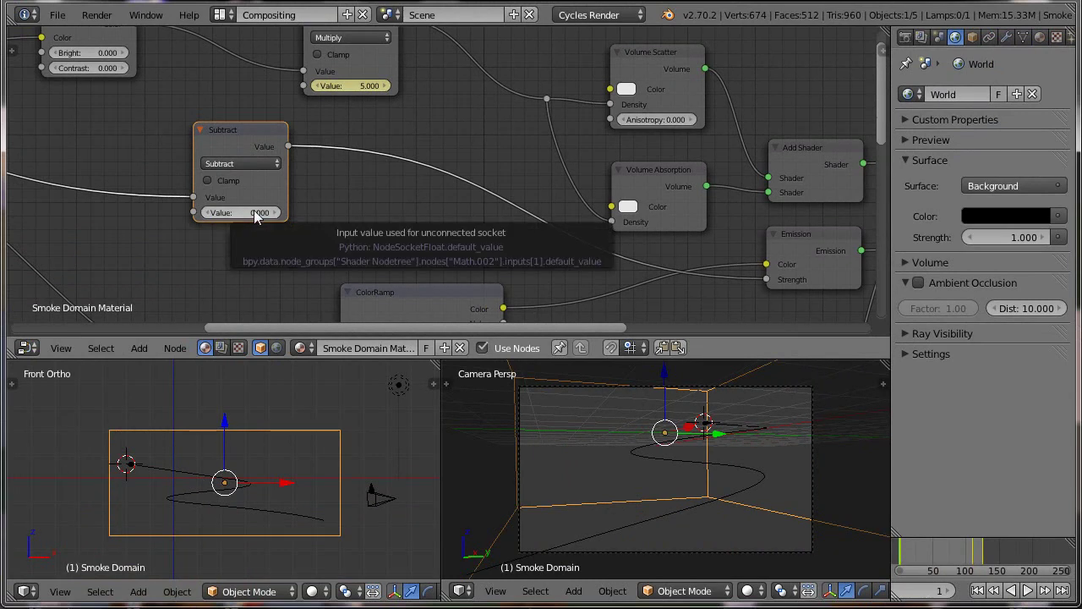
{"action": "key", "text": "i"}
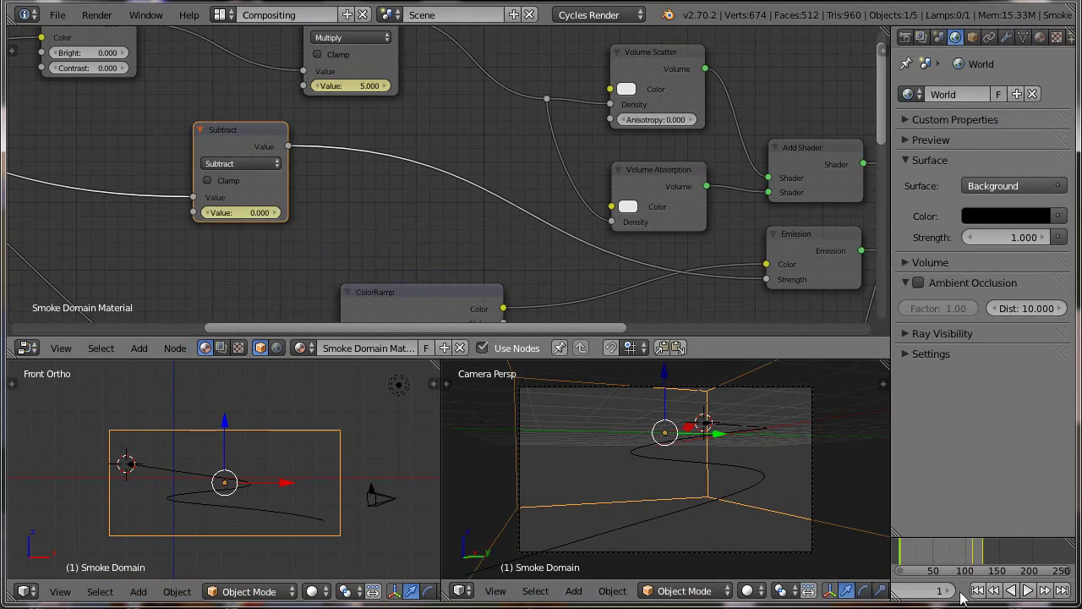
- Set the Subtract value to 1.000 at the last frame, 125
{"action": "left_click", "coordinate": [930, 592]}
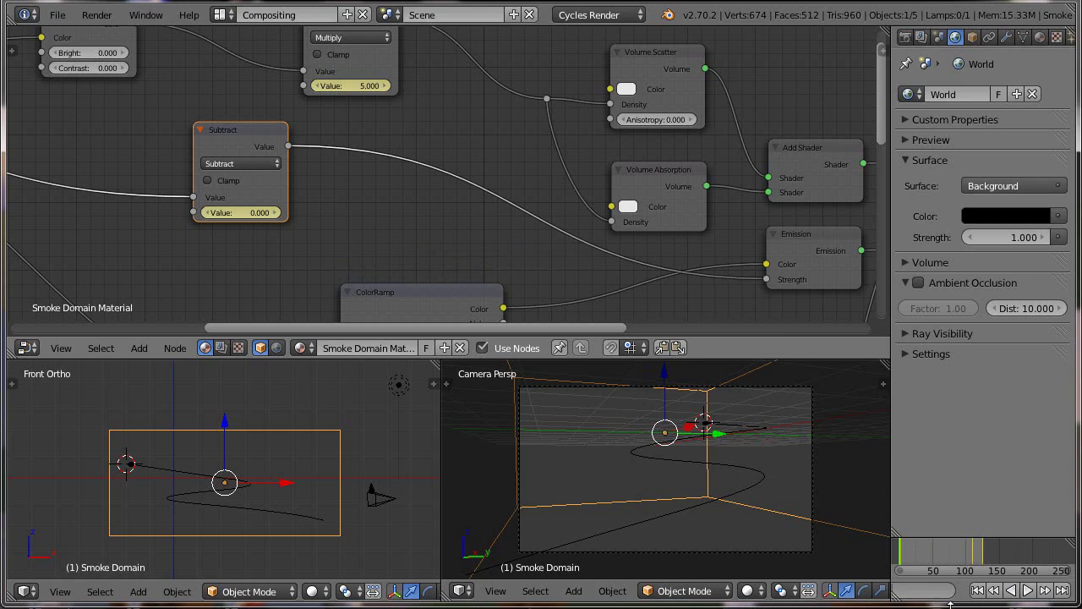
{"action": "left_click", "coordinate": [953, 510]}
{"action": "left_click", "coordinate": [937, 589]}
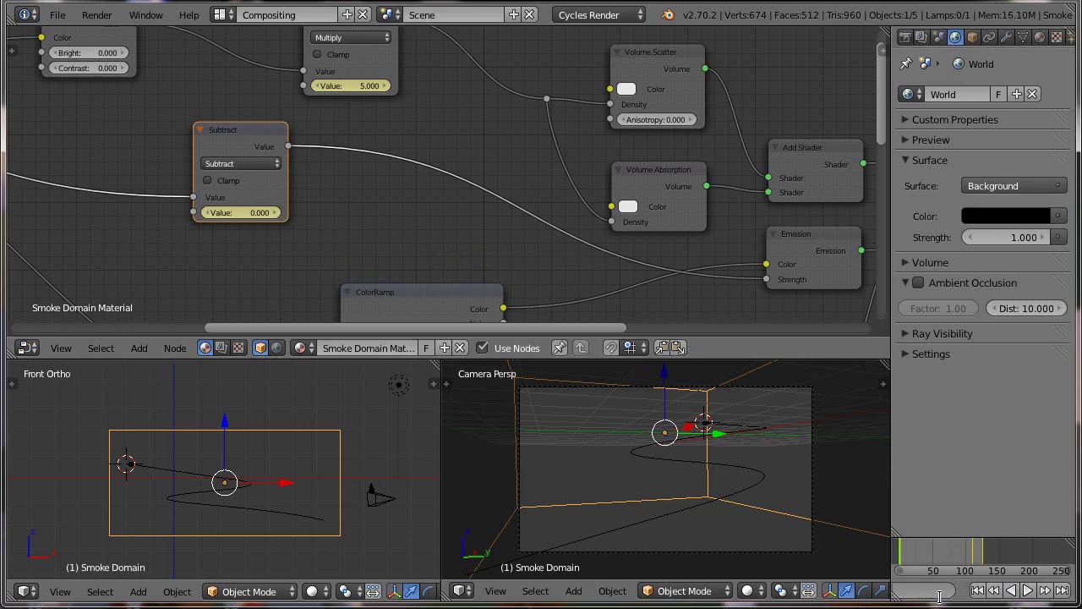
{"action": "type", "text": "115"}
{"action": "key", "text": "Return"}
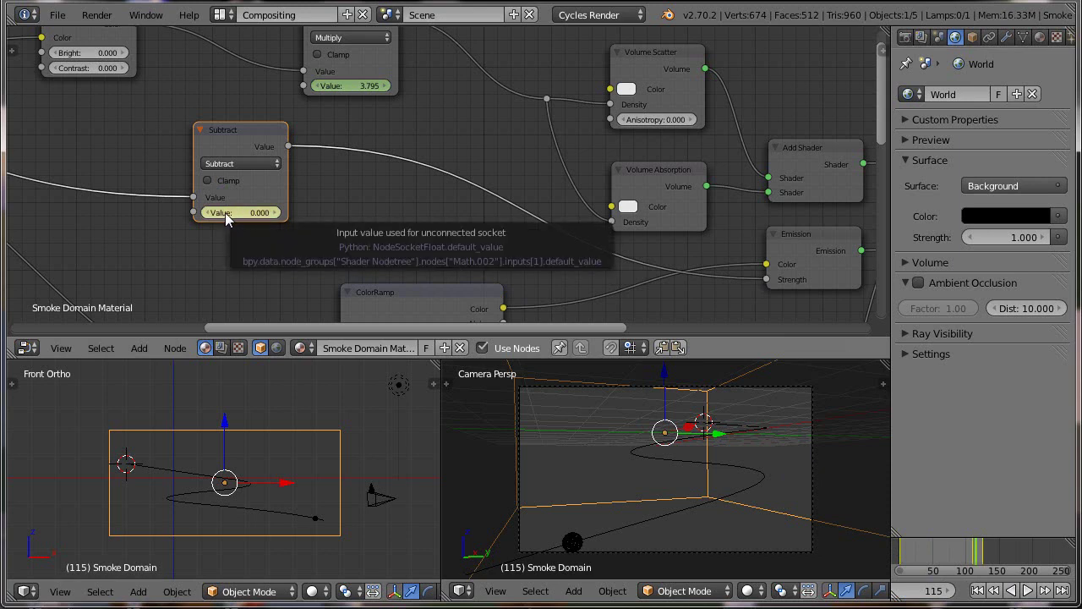
{"action": "left_click", "coordinate": [1044, 590]}
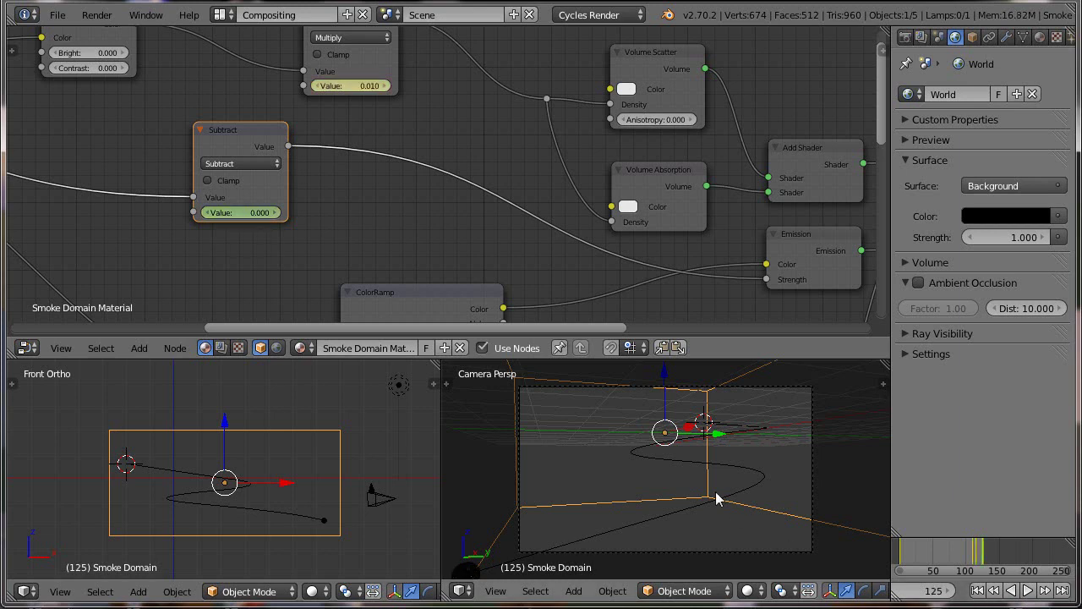
{"action": "left_click", "coordinate": [257, 216]}
{"action": "type", "text": "1"}
{"action": "key", "text": "Return"}
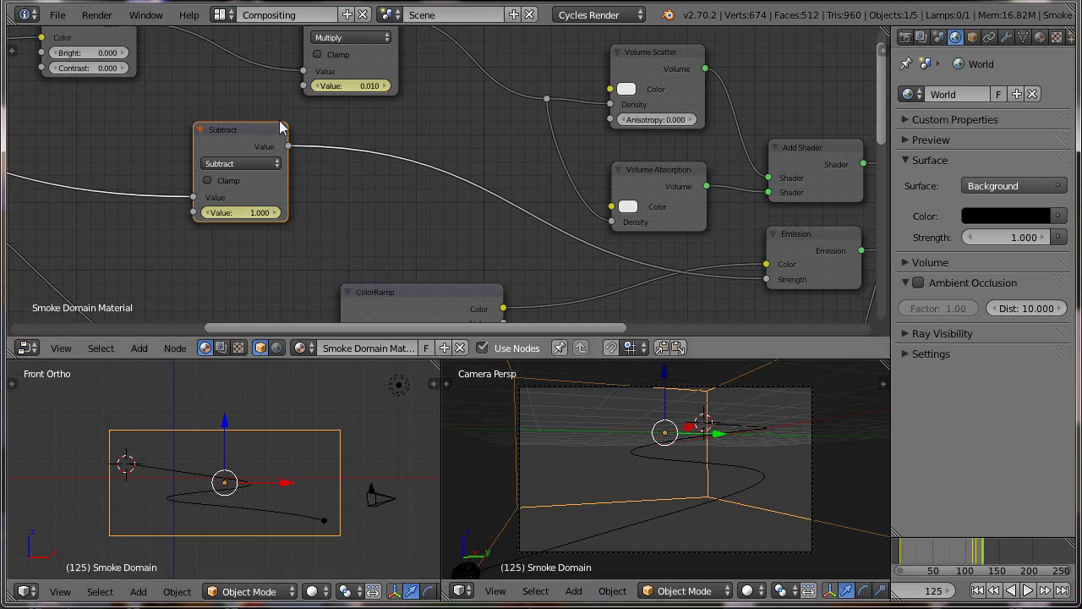
- Centre the node tree and maximize the node editor to full screen
{"action": "scroll", "coordinate": [334, 173], "scroll_direction": "down", "scroll_amount": 3}
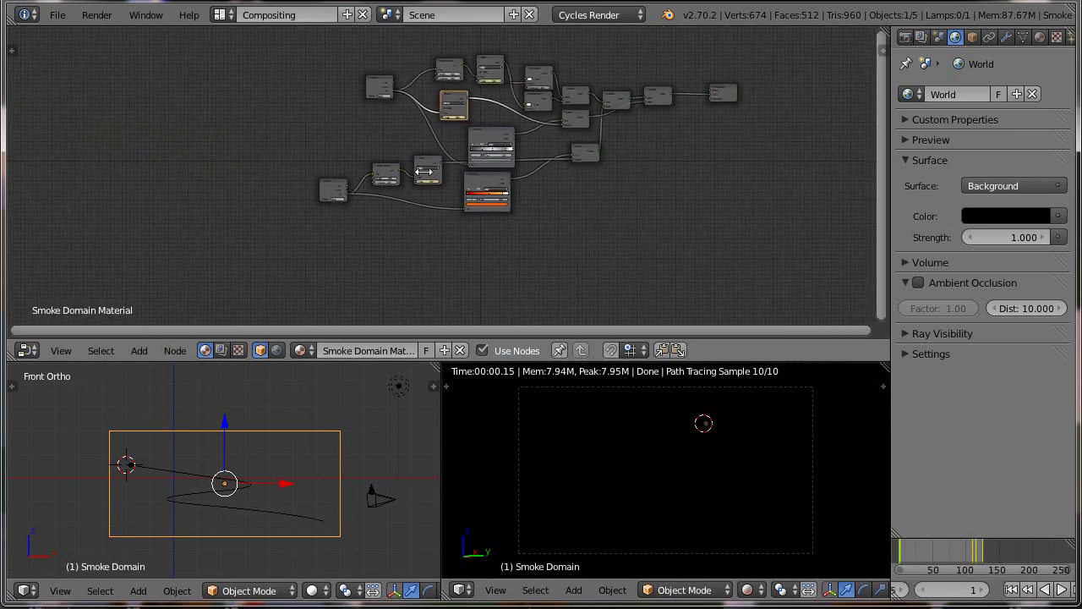
{"action": "scroll", "coordinate": [334, 173], "scroll_direction": "down", "scroll_amount": 2}
{"action": "scroll", "coordinate": [355, 152], "scroll_direction": "up", "scroll_amount": 2}
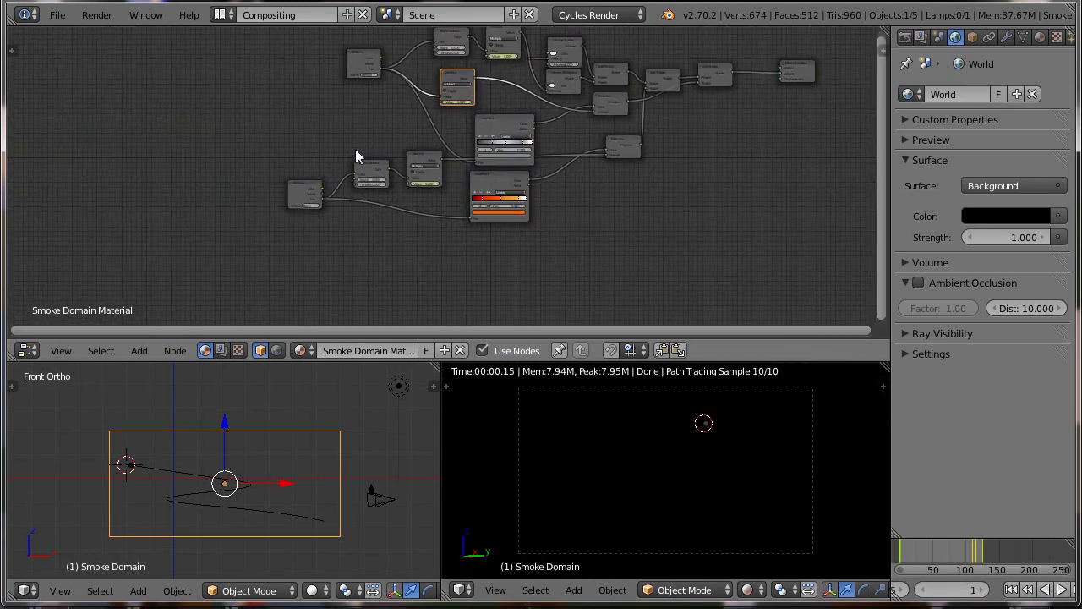
{"action": "middle_click_drag", "start_coordinate": [314, 128], "coordinate": [189, 184]}
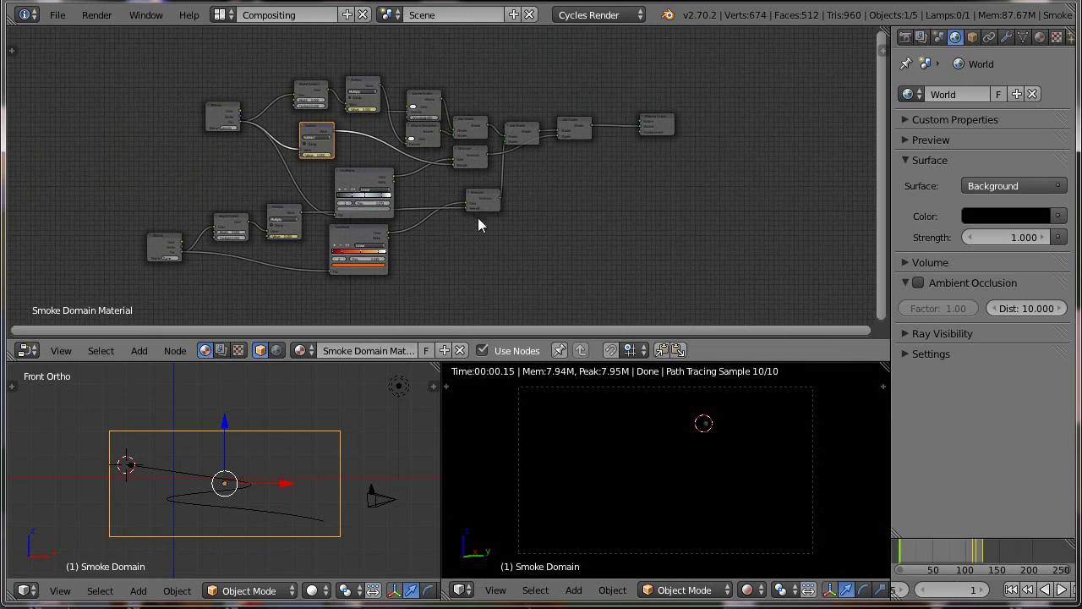
{"action": "middle_click_drag", "start_coordinate": [565, 213], "coordinate": [593, 203]}
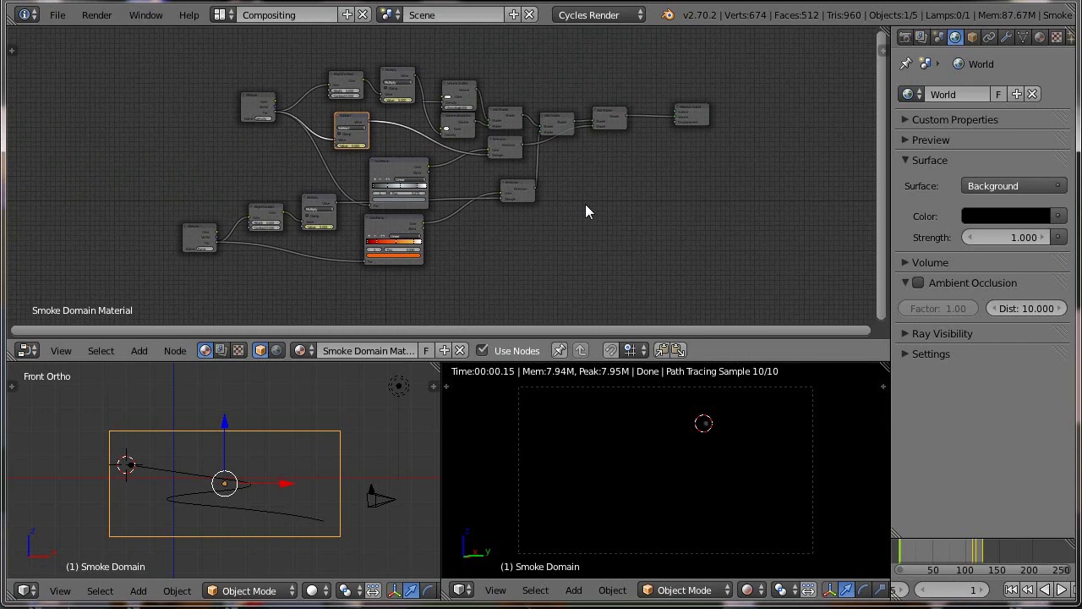
{"action": "key", "text": "ctrl+Up"}
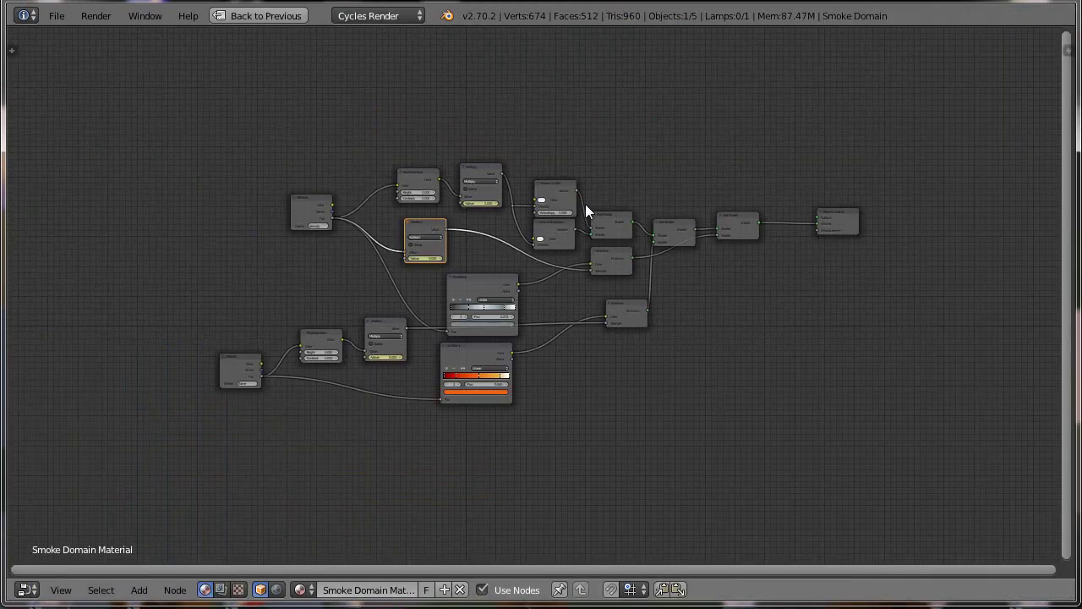
- Reposition the density and flame Attribute, lower Multiply and Bright/Contrast nodes
{"action": "scroll", "coordinate": [621, 342], "scroll_direction": "down", "scroll_amount": 1}
{"action": "scroll", "coordinate": [621, 343], "scroll_direction": "up", "scroll_amount": 2}
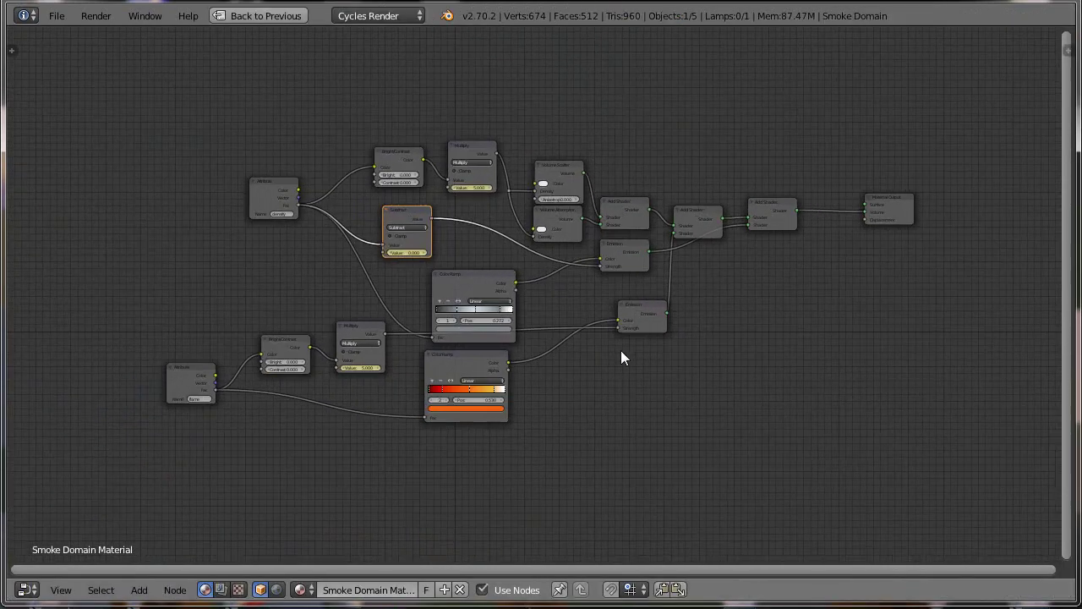
{"action": "scroll", "coordinate": [621, 350], "scroll_direction": "up", "scroll_amount": 2}
{"action": "scroll", "coordinate": [615, 359], "scroll_direction": "up", "scroll_amount": 1}
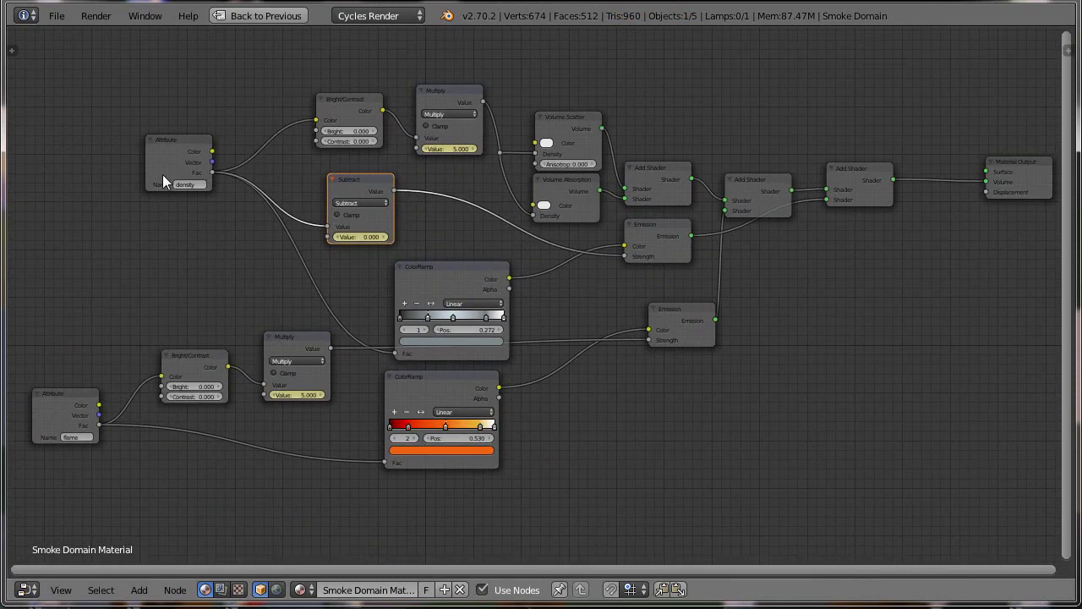
{"action": "left_click_drag", "start_coordinate": [168, 152], "coordinate": [51, 144]}
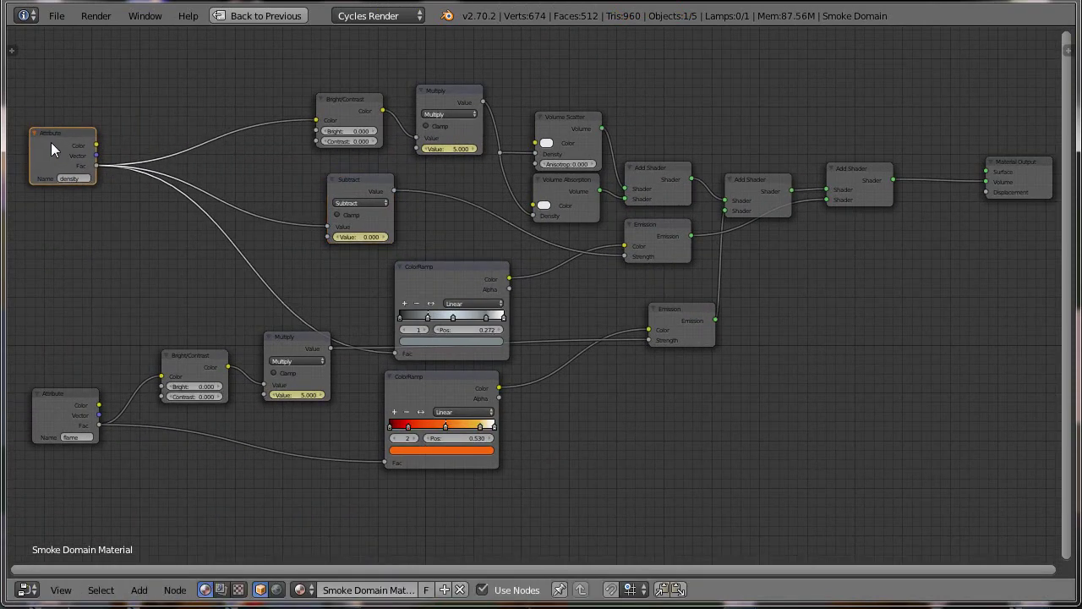
{"action": "left_click_drag", "start_coordinate": [52, 423], "coordinate": [58, 435]}
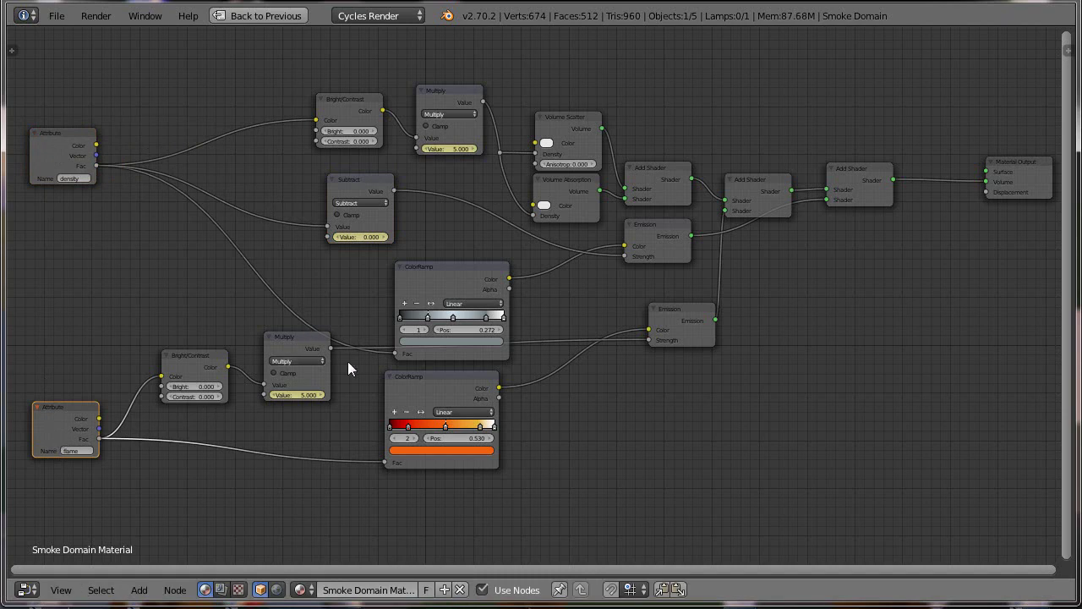
{"action": "left_click_drag", "start_coordinate": [282, 346], "coordinate": [277, 377]}
{"action": "left_click", "coordinate": [193, 365]}
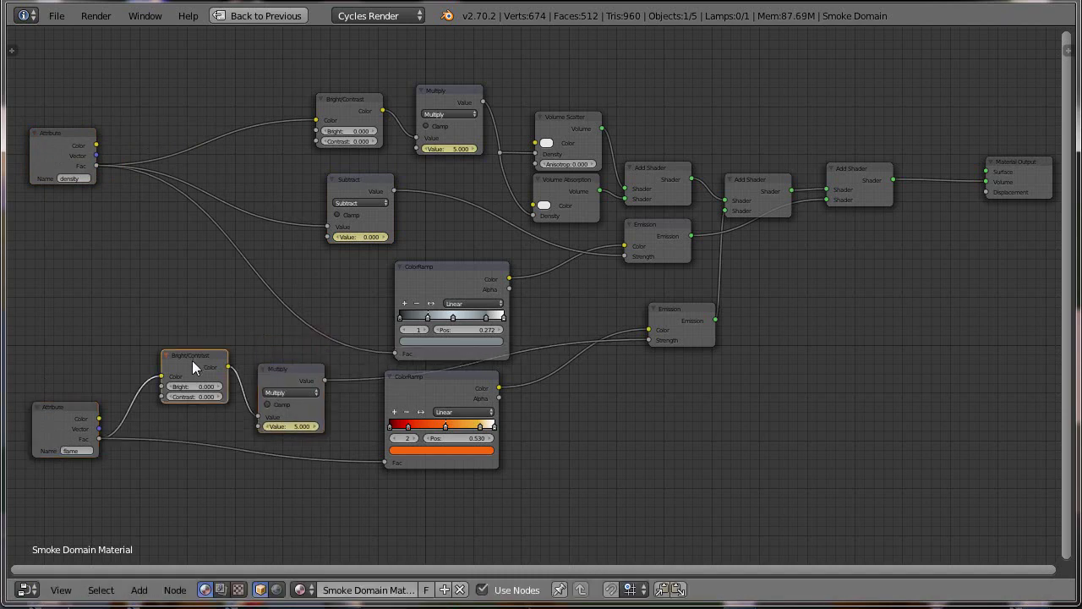
{"action": "left_click_drag", "start_coordinate": [192, 366], "coordinate": [181, 376]}
- Shift the ColorRamp, Emission and Add Shader nodes into line, then restore the full layout
{"action": "left_click_drag", "start_coordinate": [429, 392], "coordinate": [462, 416]}
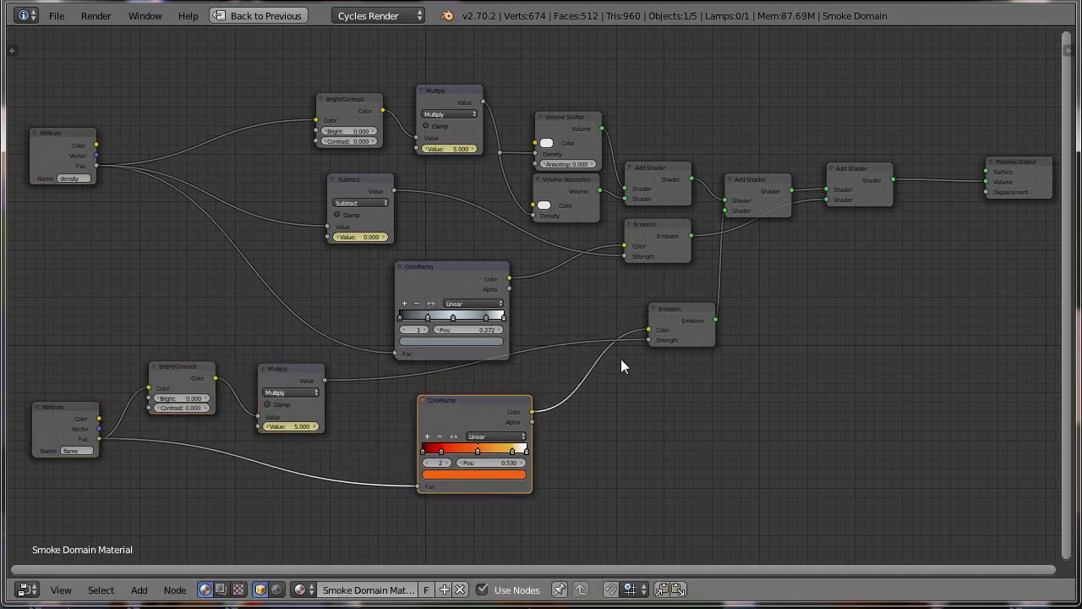
{"action": "left_click_drag", "start_coordinate": [675, 312], "coordinate": [688, 324]}
{"action": "left_click_drag", "start_coordinate": [754, 183], "coordinate": [762, 160]}
{"action": "left_click_drag", "start_coordinate": [854, 170], "coordinate": [876, 186]}
{"action": "left_click", "coordinate": [1019, 184]}
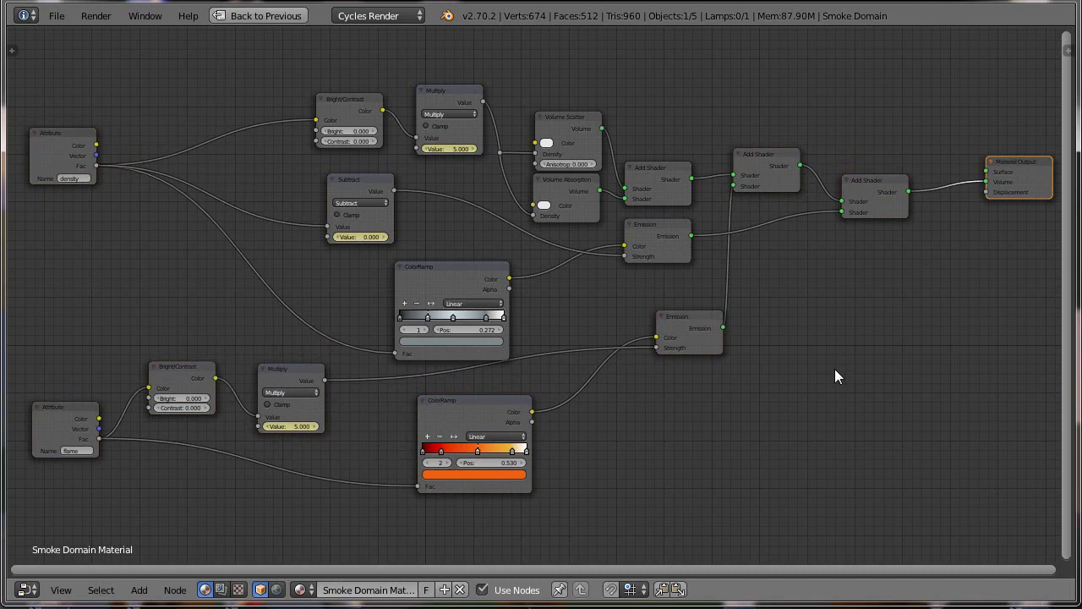
{"action": "key", "text": "ctrl+Up"}
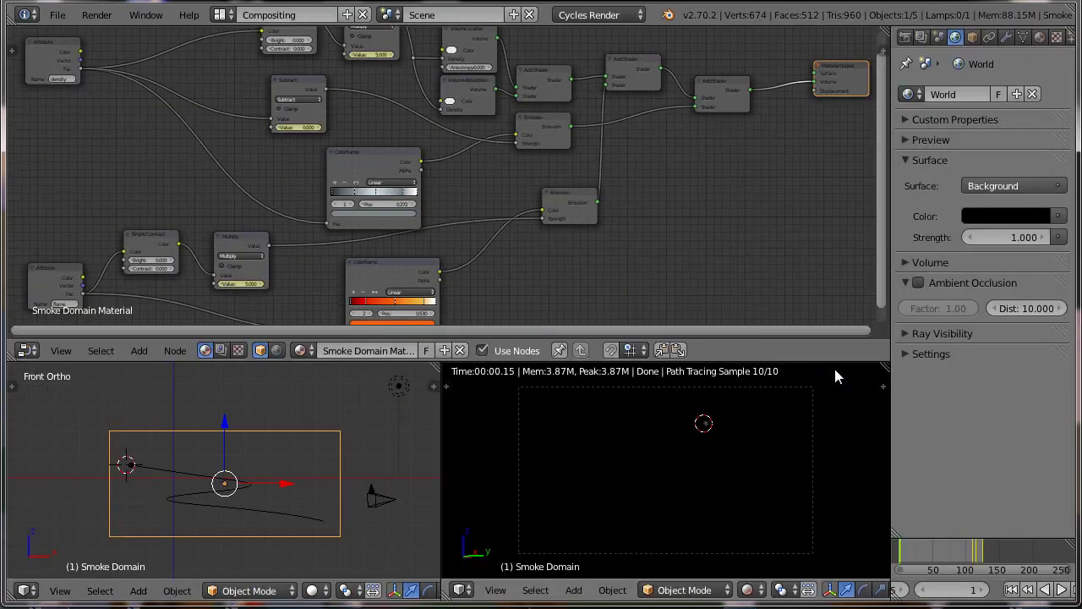
- Switch to the Default screen layout and stop the animation at frame 53
{"action": "left_click", "coordinate": [219, 15]}
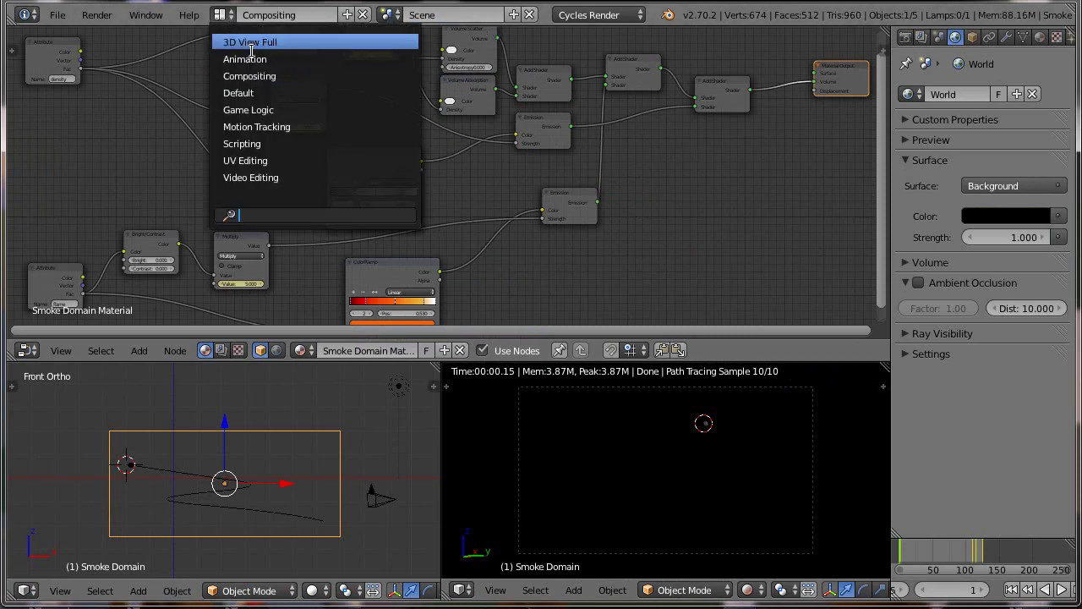
{"action": "left_click", "coordinate": [238, 93]}
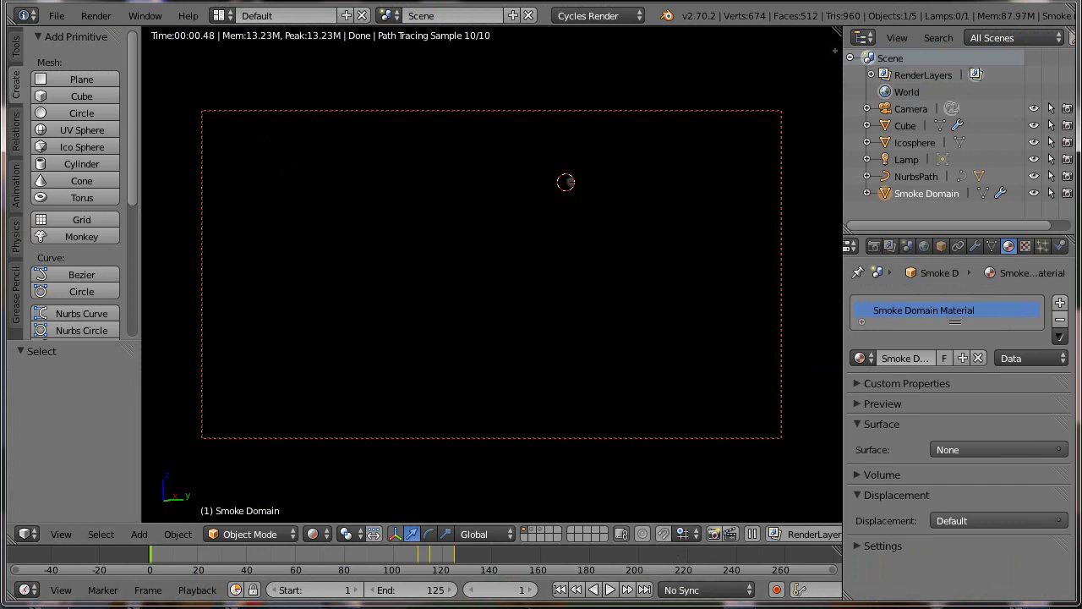
{"action": "left_click", "coordinate": [610, 589]}
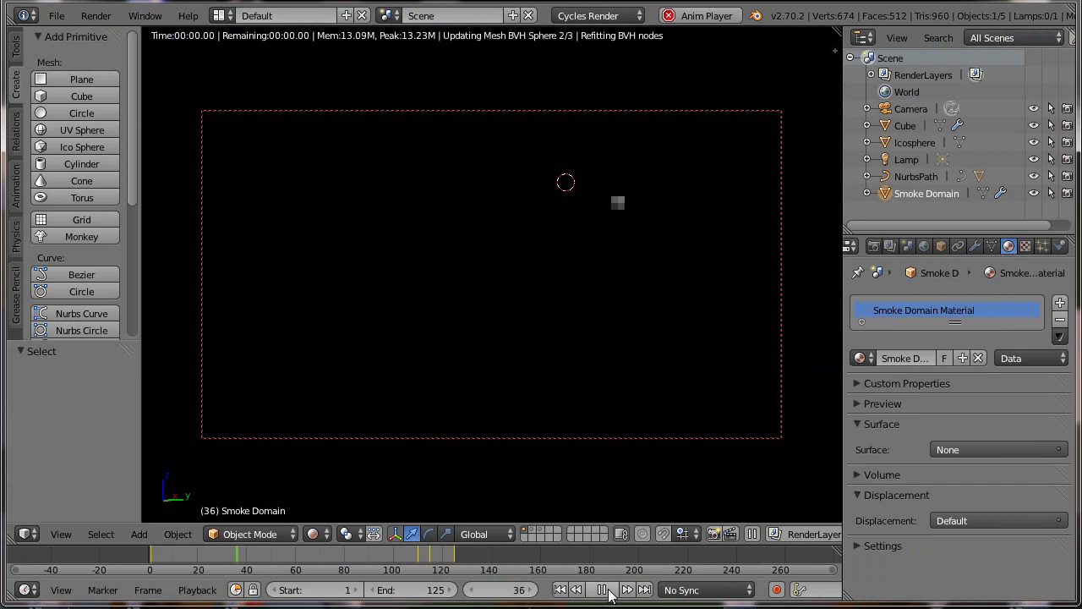
{"action": "left_click", "coordinate": [610, 589]}
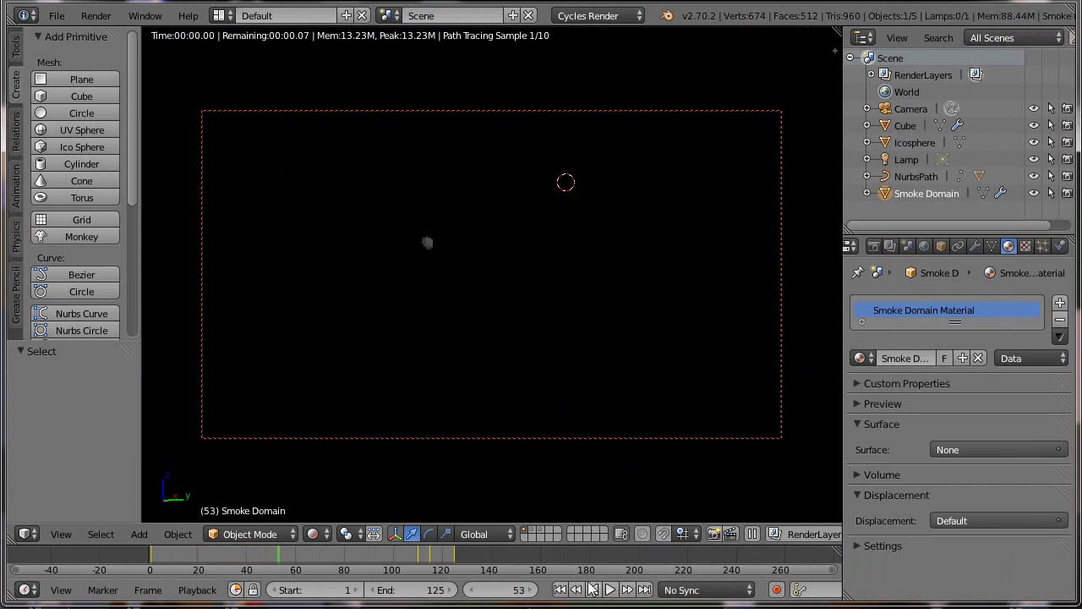
- Toggle viewport shading to Solid and back to Rendered
{"action": "left_click", "coordinate": [317, 534]}
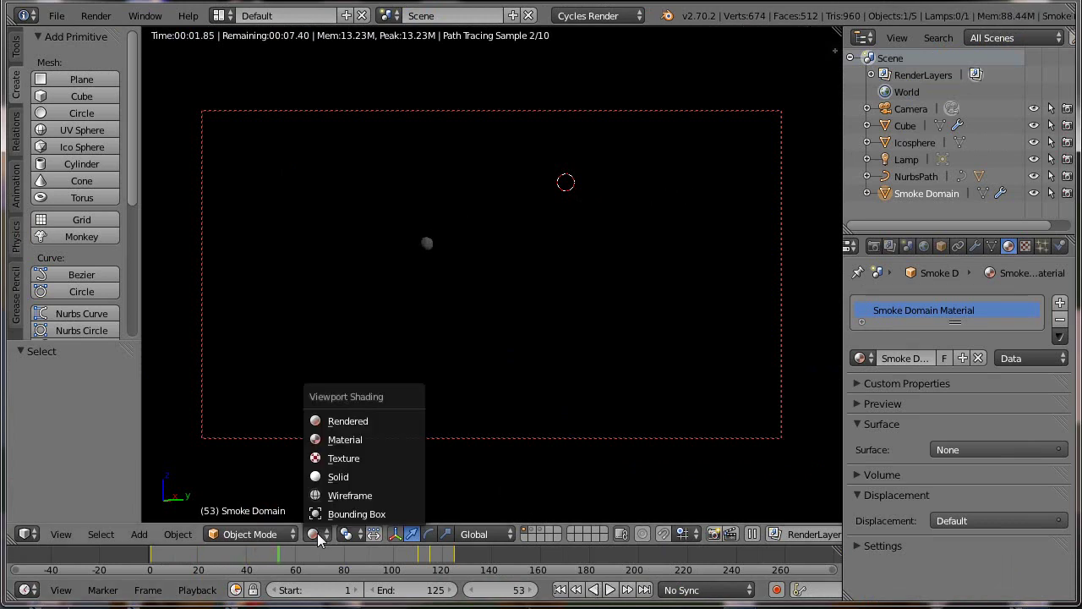
{"action": "left_click", "coordinate": [332, 478]}
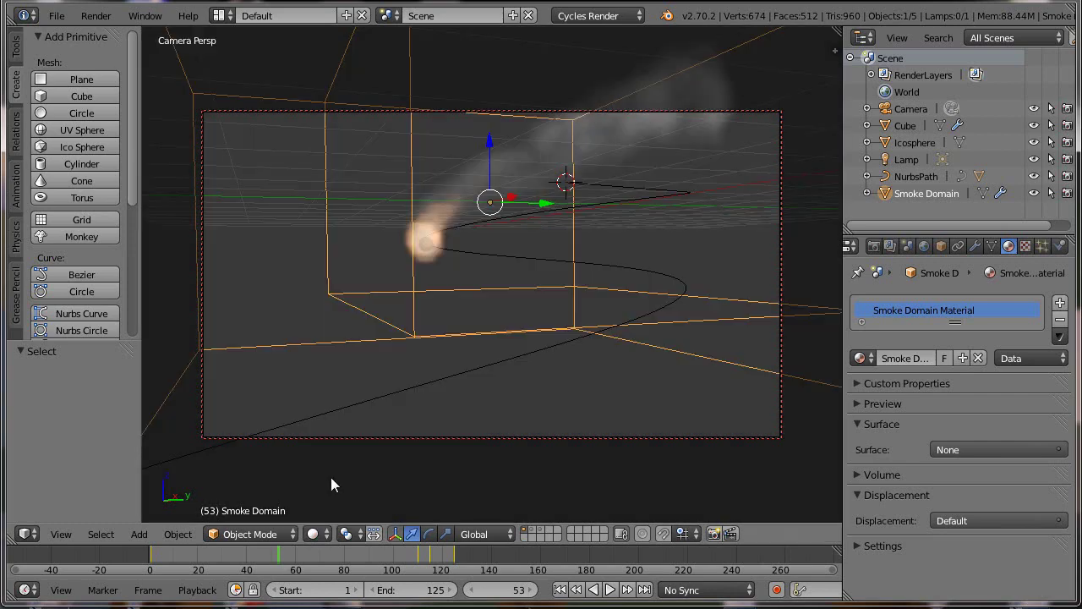
{"action": "left_click", "coordinate": [319, 533]}
{"action": "left_click", "coordinate": [338, 420]}
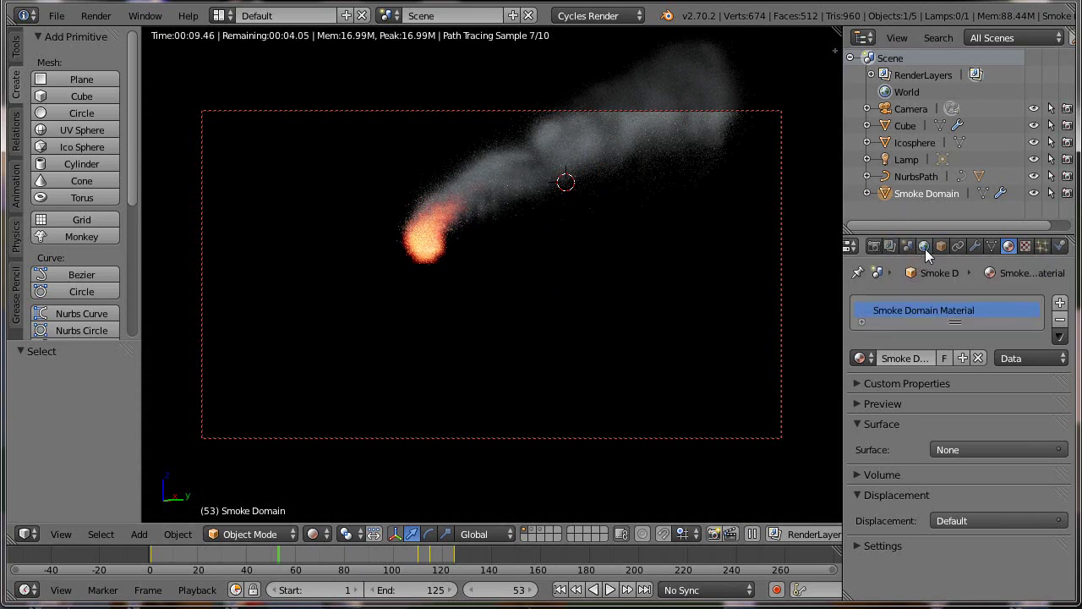
- Apply the HDTV 720p render preset
{"action": "left_click", "coordinate": [874, 246]}
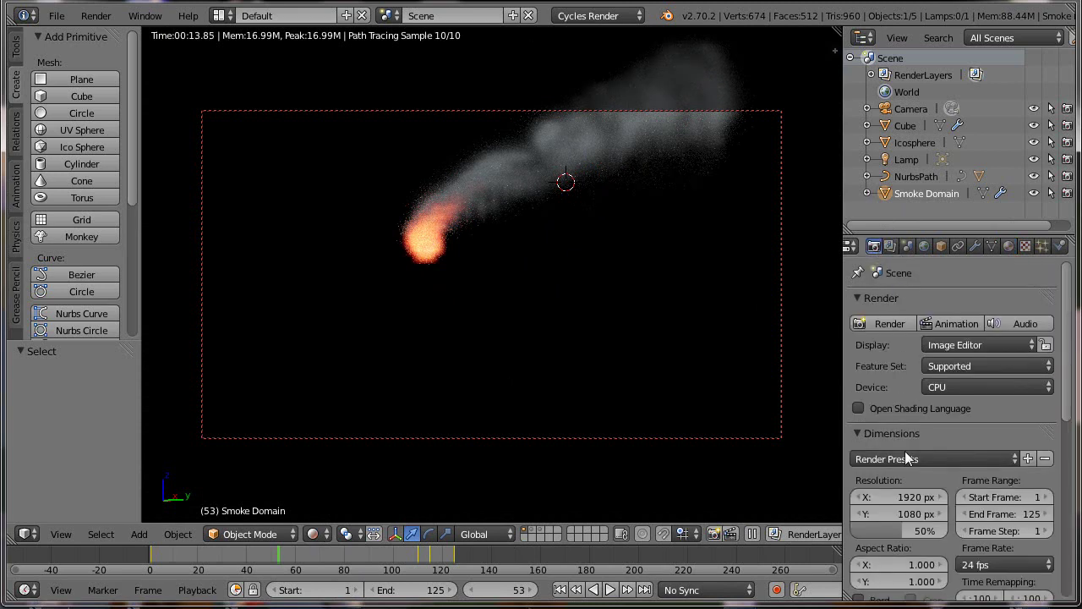
{"action": "scroll", "coordinate": [905, 457], "scroll_direction": "down", "scroll_amount": 1}
{"action": "scroll", "coordinate": [906, 457], "scroll_direction": "down", "scroll_amount": 2}
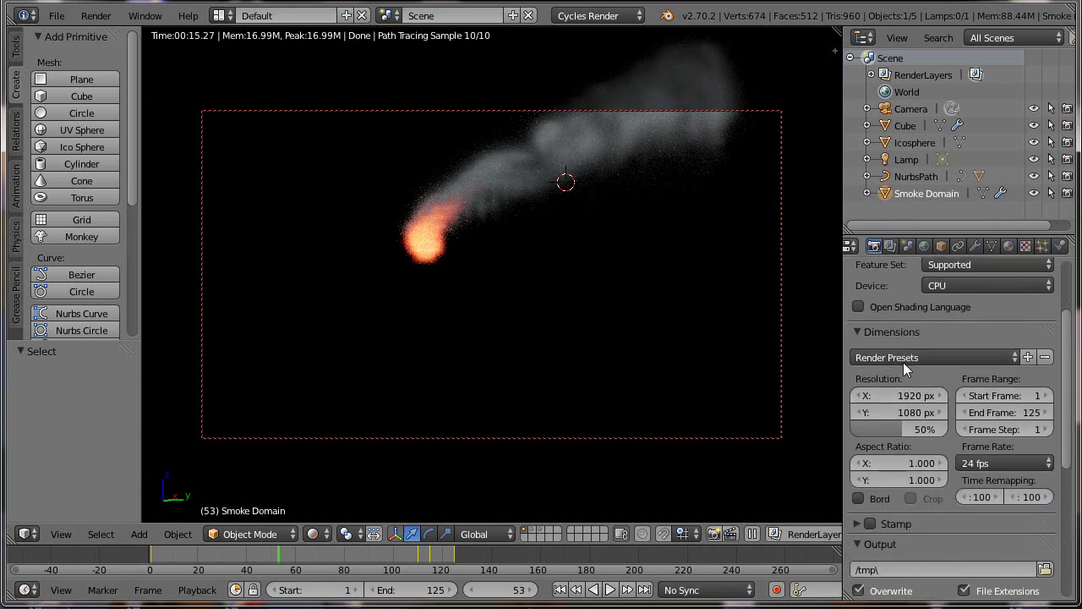
{"action": "left_click", "coordinate": [901, 357]}
{"action": "left_click", "coordinate": [903, 429]}
- Set the output file format to Ogg Theora video in RGB colour
{"action": "scroll", "coordinate": [924, 434], "scroll_direction": "down", "scroll_amount": 3}
{"action": "scroll", "coordinate": [922, 447], "scroll_direction": "down", "scroll_amount": 2}
{"action": "scroll", "coordinate": [922, 447], "scroll_direction": "down", "scroll_amount": 1}
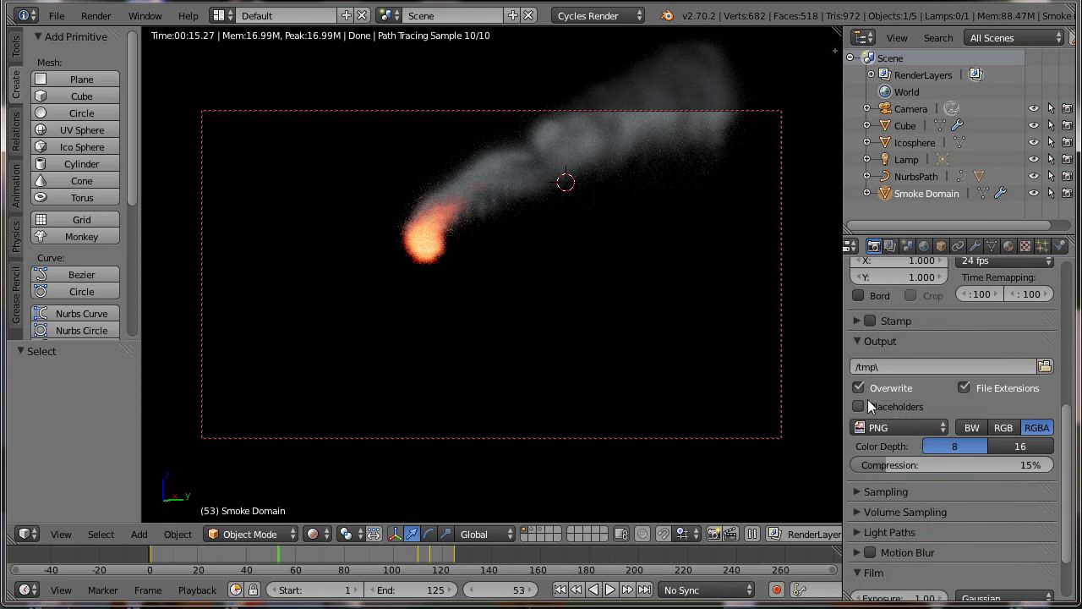
{"action": "left_click", "coordinate": [885, 427]}
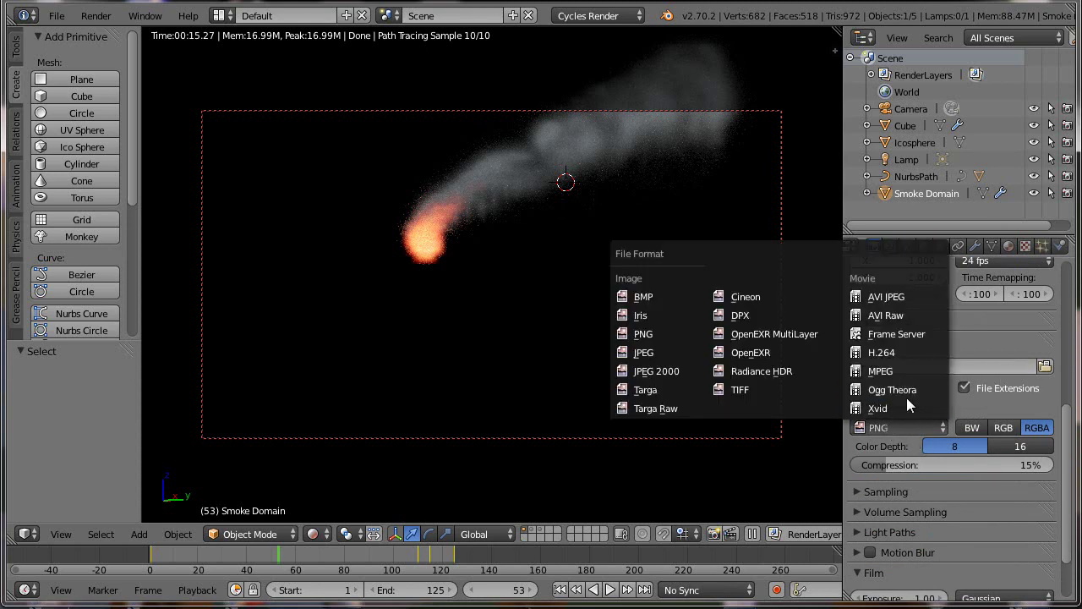
{"action": "left_click", "coordinate": [903, 392]}
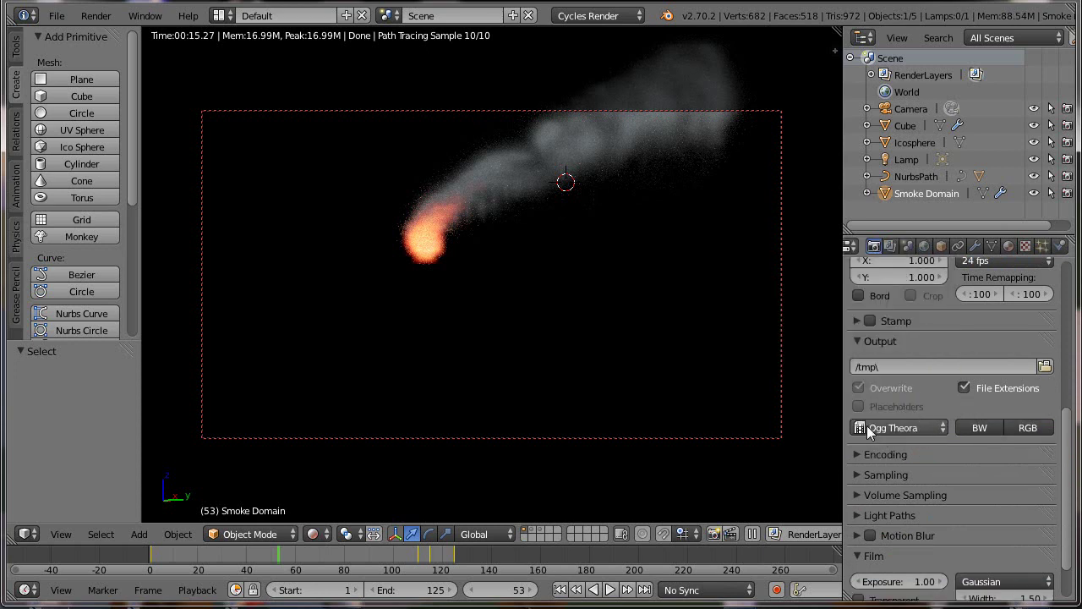
{"action": "mouse_move", "coordinate": [901, 427]}
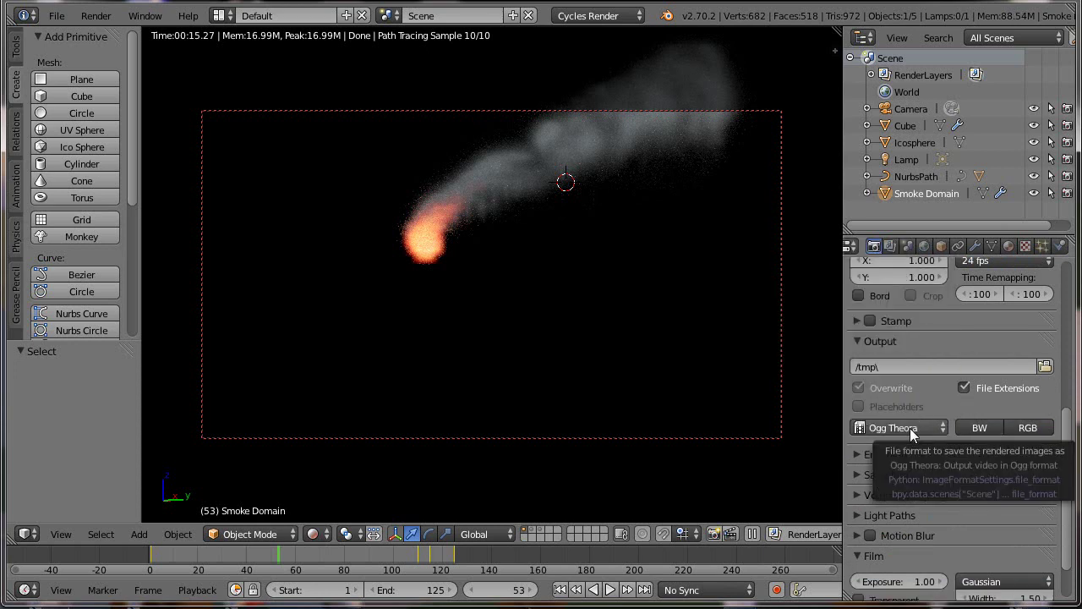
{"action": "left_click", "coordinate": [1027, 429]}
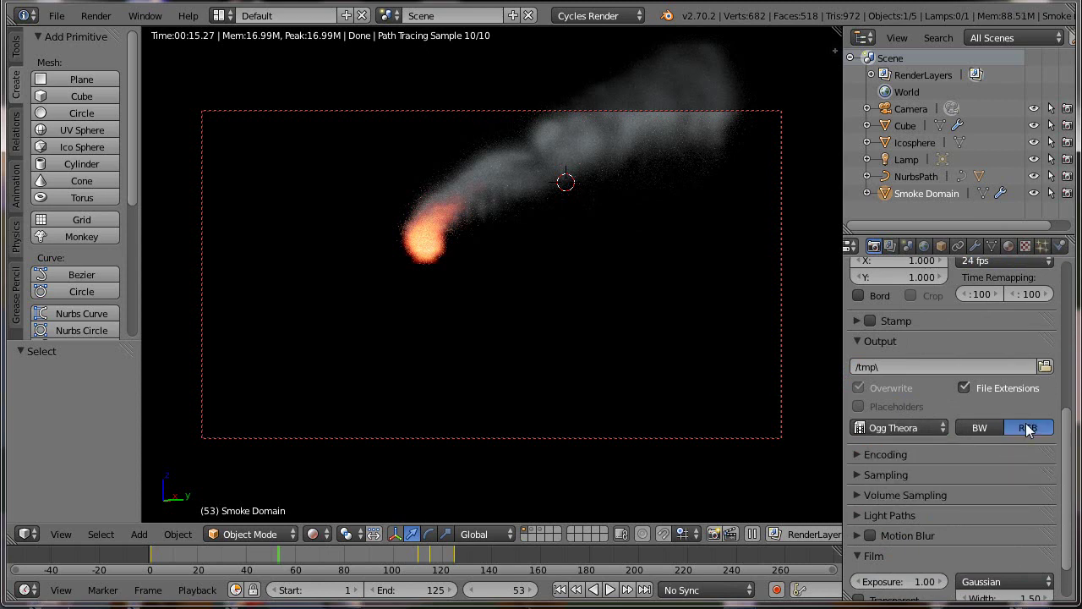
{"action": "scroll", "coordinate": [988, 492], "scroll_direction": "down", "scroll_amount": 2}
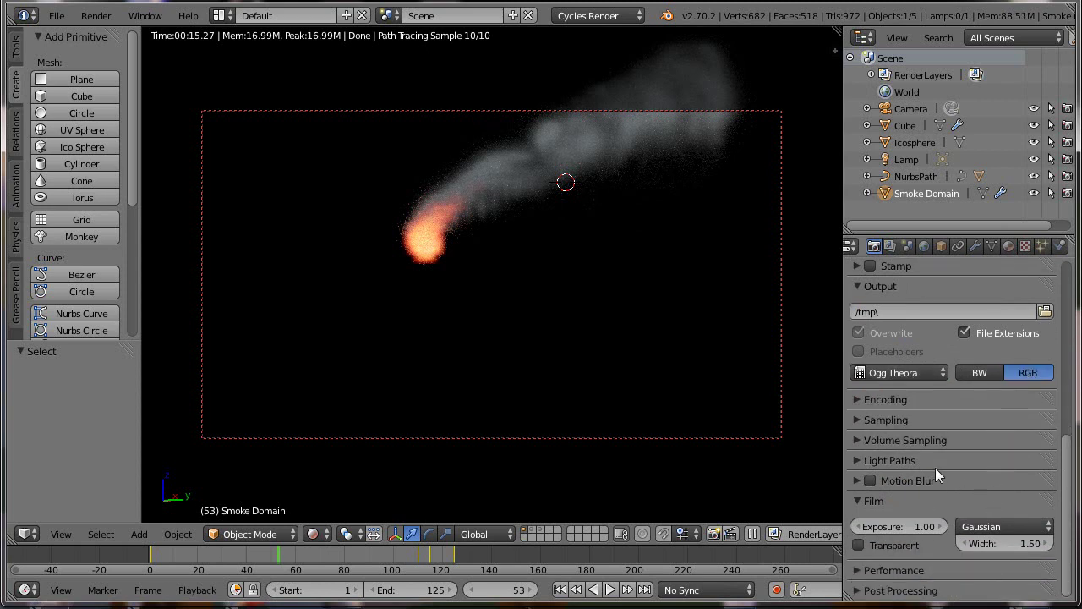
{"action": "left_click", "coordinate": [900, 418]}
{"action": "scroll", "coordinate": [965, 465], "scroll_direction": "down", "scroll_amount": 2}
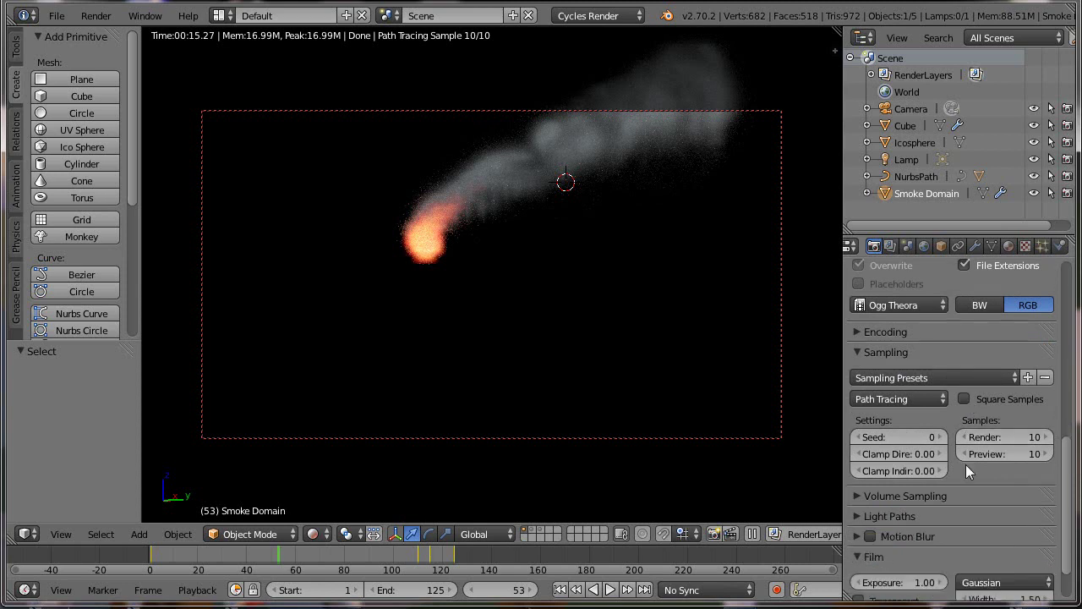
{"action": "scroll", "coordinate": [965, 464], "scroll_direction": "down", "scroll_amount": 1}
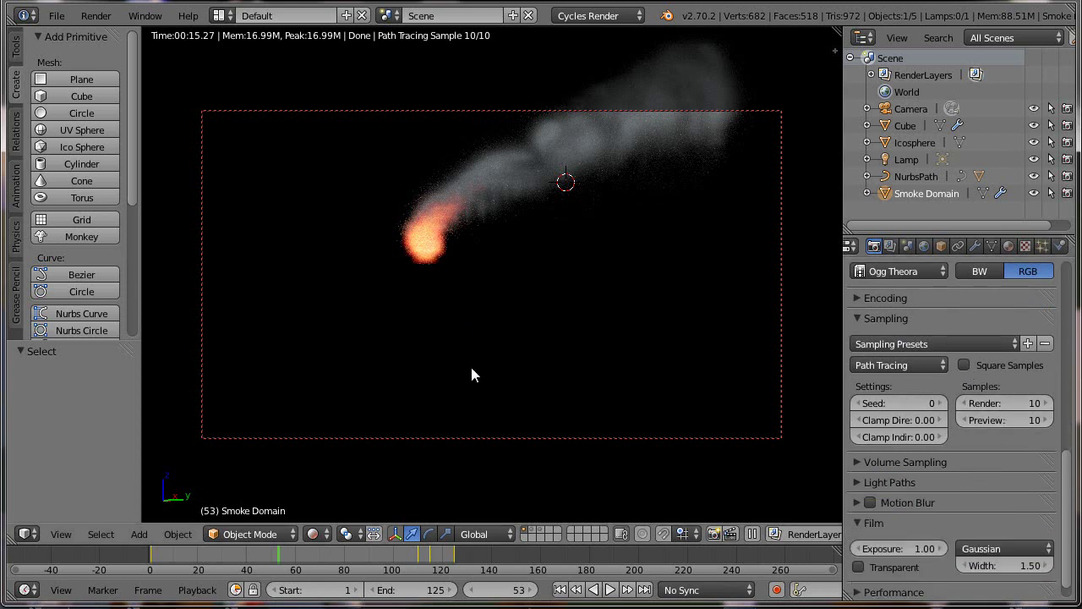
- Set the Cycles render samples to 50
{"action": "left_click", "coordinate": [1004, 403]}
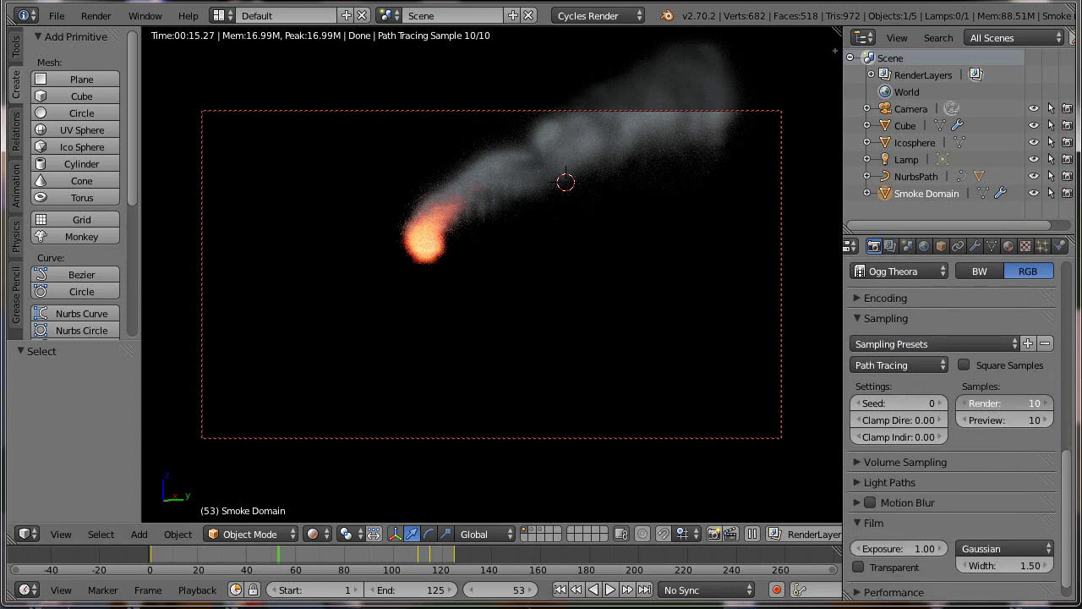
{"action": "type", "text": "50"}
{"action": "key", "text": "Return"}
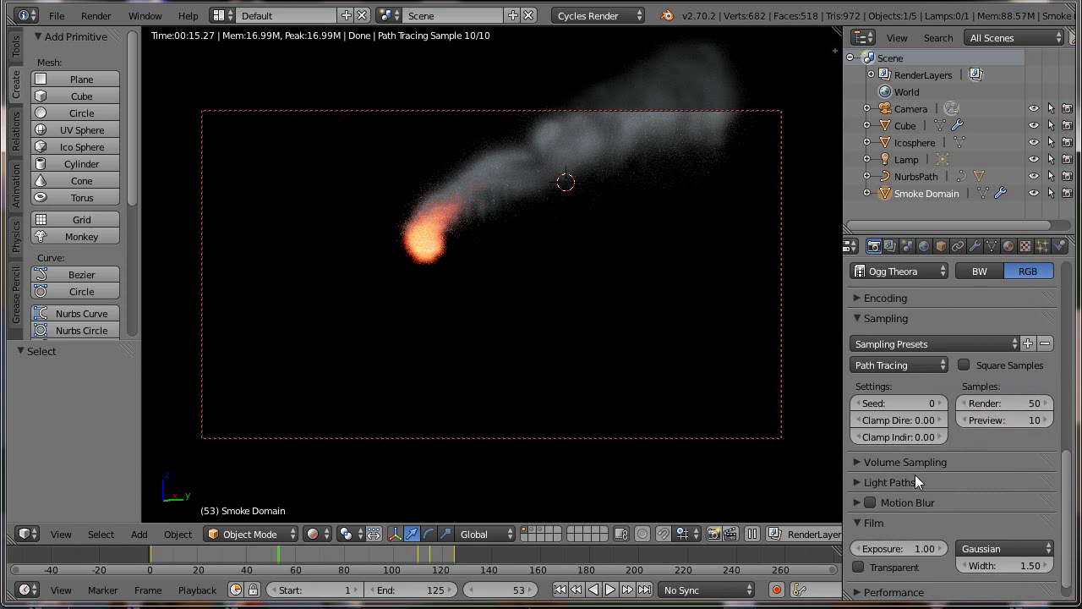
- Try a volume Step Size of 0.5, then revert it to 0.10
{"action": "left_click", "coordinate": [907, 464]}
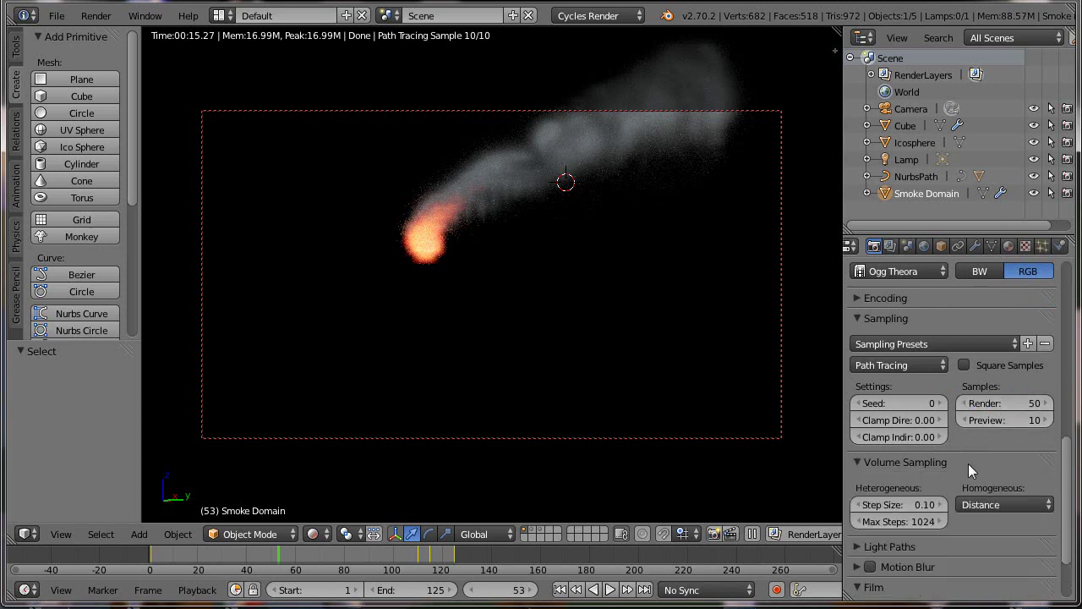
{"action": "scroll", "coordinate": [982, 467], "scroll_direction": "down", "scroll_amount": 3}
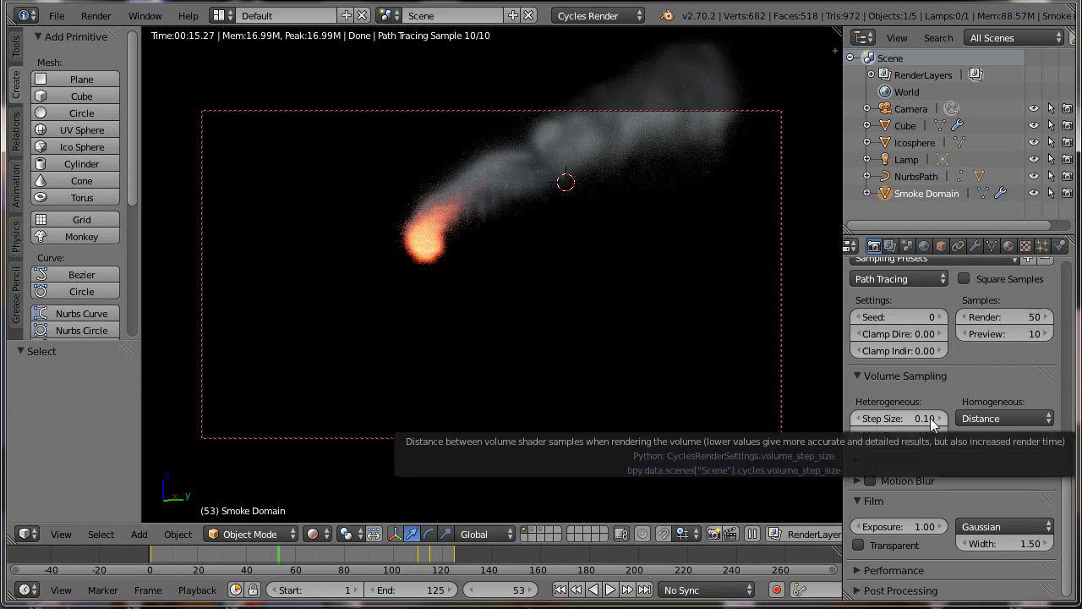
{"action": "left_click", "coordinate": [907, 417]}
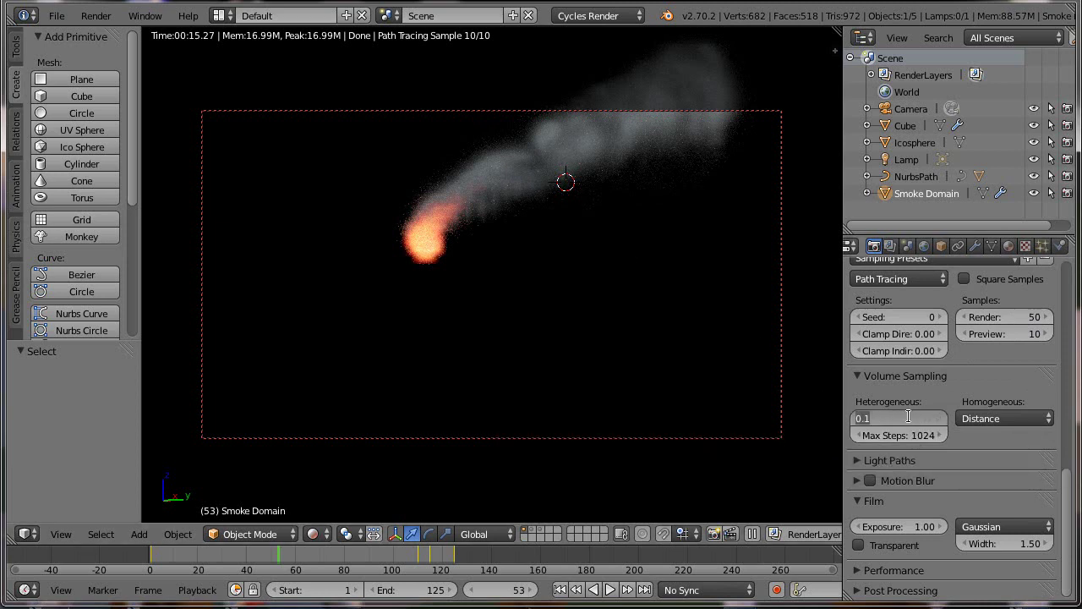
{"action": "type", "text": "0.5"}
{"action": "key", "text": "Return"}
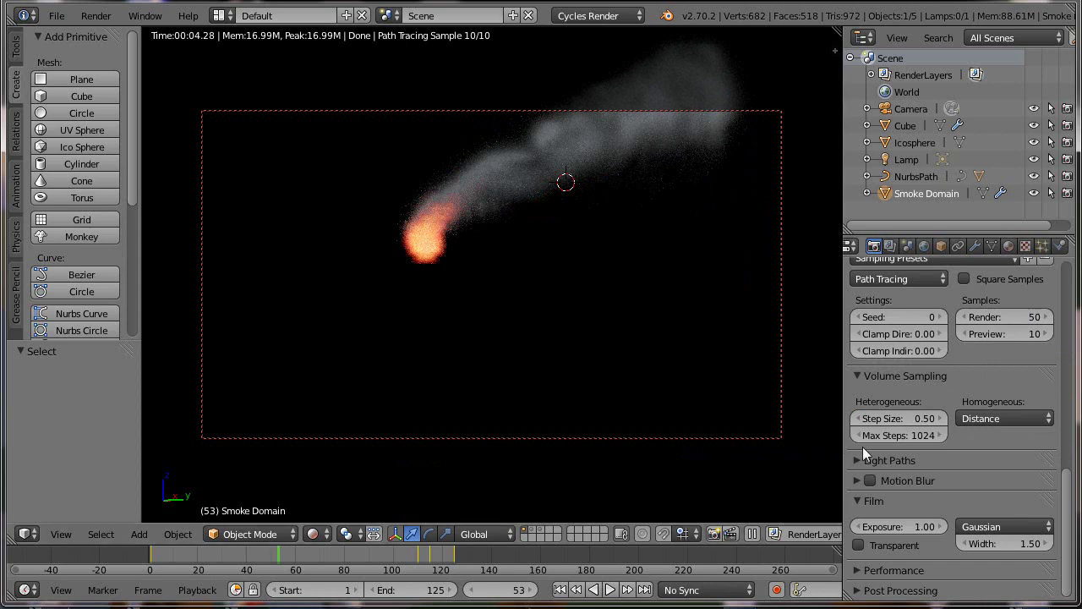
{"action": "left_click", "coordinate": [900, 419]}
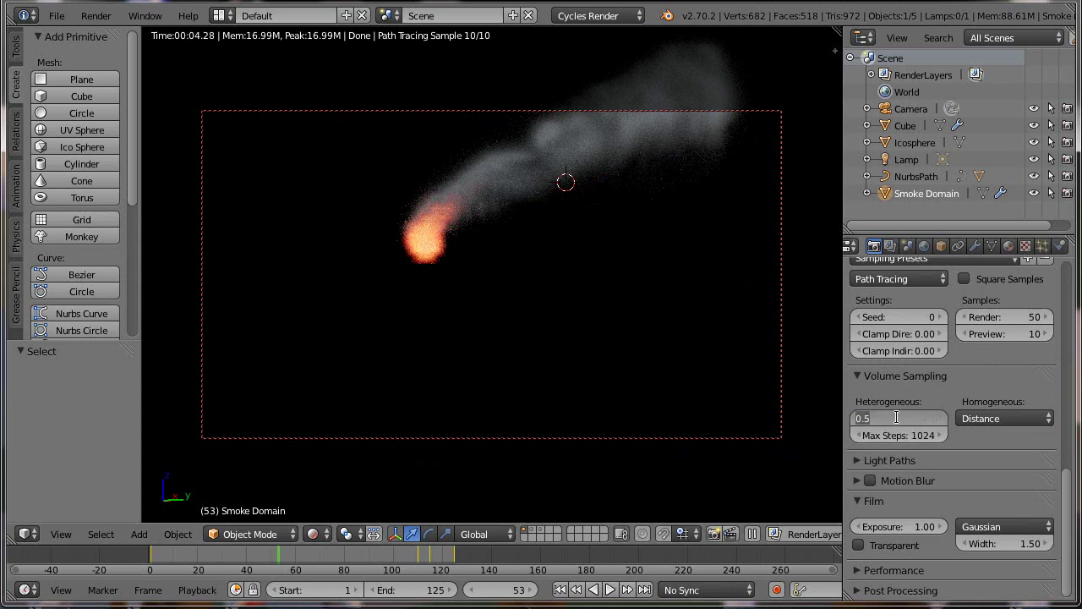
{"action": "key", "text": "Return"}
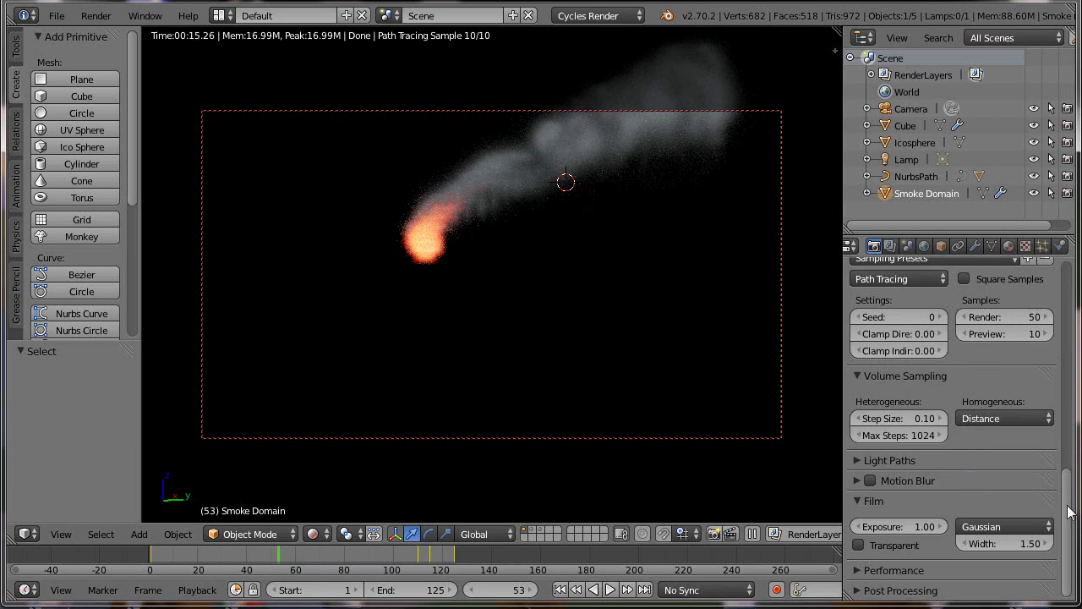
{"action": "left_click_drag", "start_coordinate": [1069, 511], "coordinate": [1072, 538]}
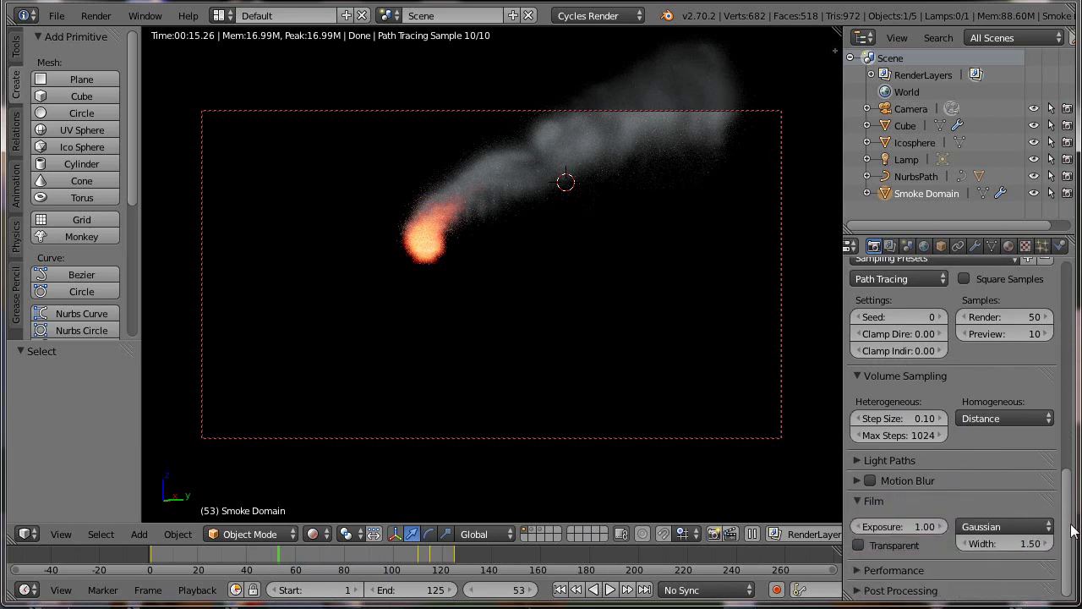